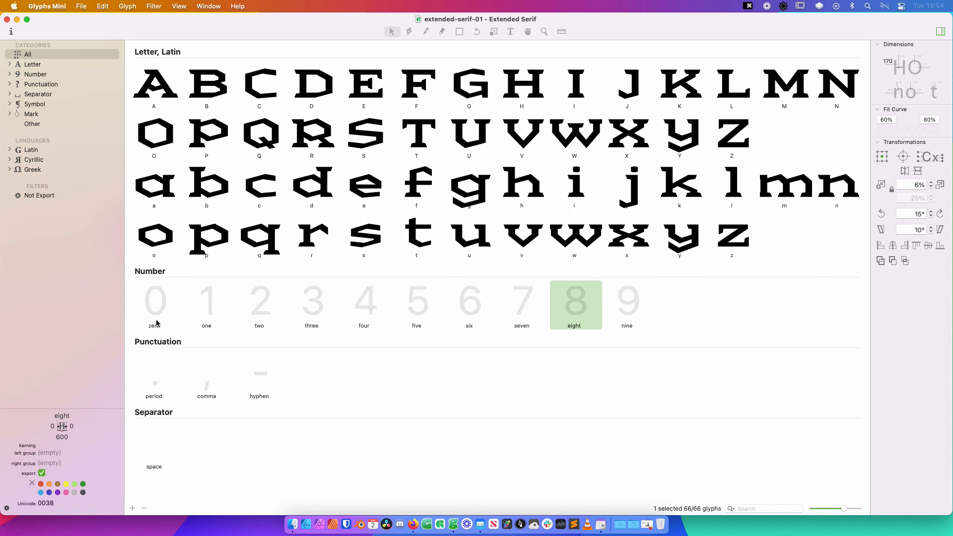
Open the zero glyph for editing and insert a capital O in front of it as a reference
double_click(162, 314)
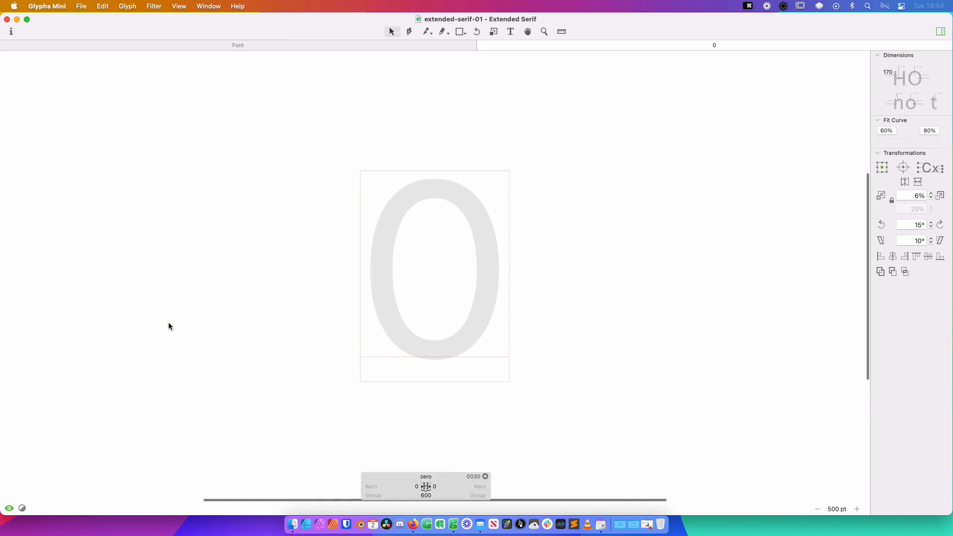
text(tO)
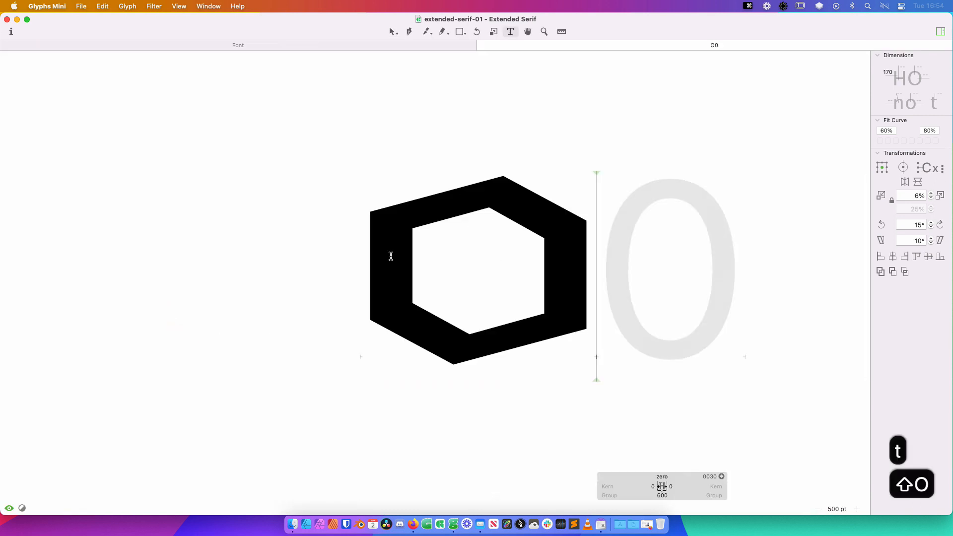
key(Escape)
drag(686, 213, 555, 206)
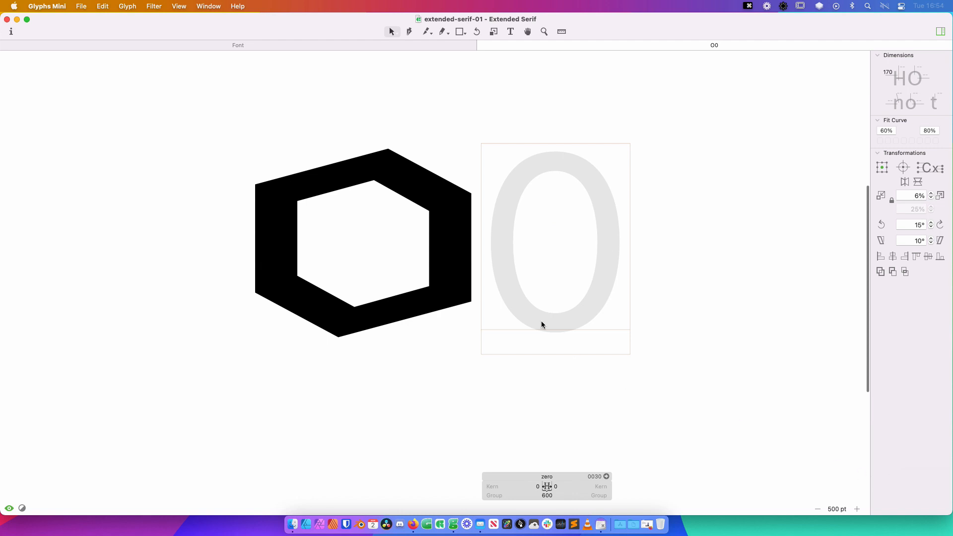
Copy the complete outline of the capital O and paste it into the zero glyph
double_click(459, 244)
key(super+a)
key(super+c)
double_click(549, 244)
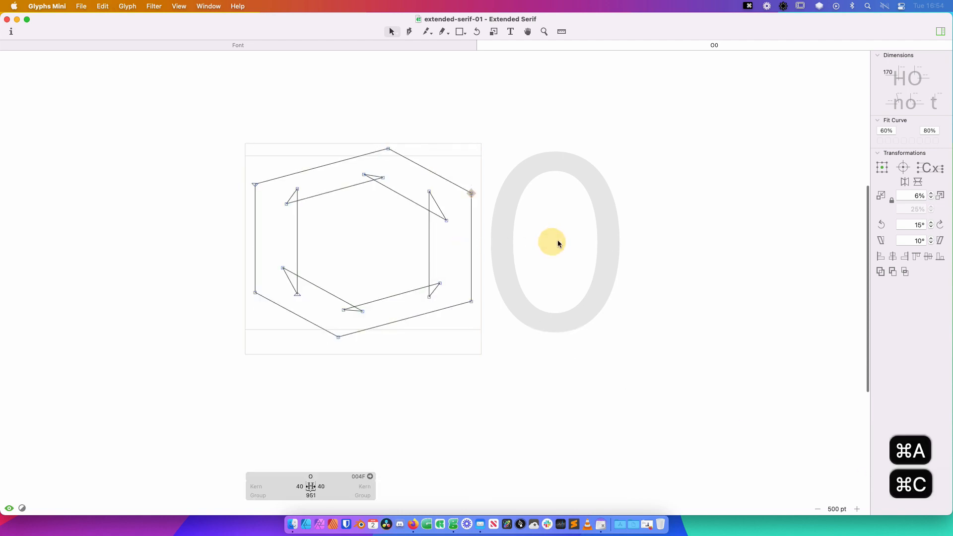
key(super+v)
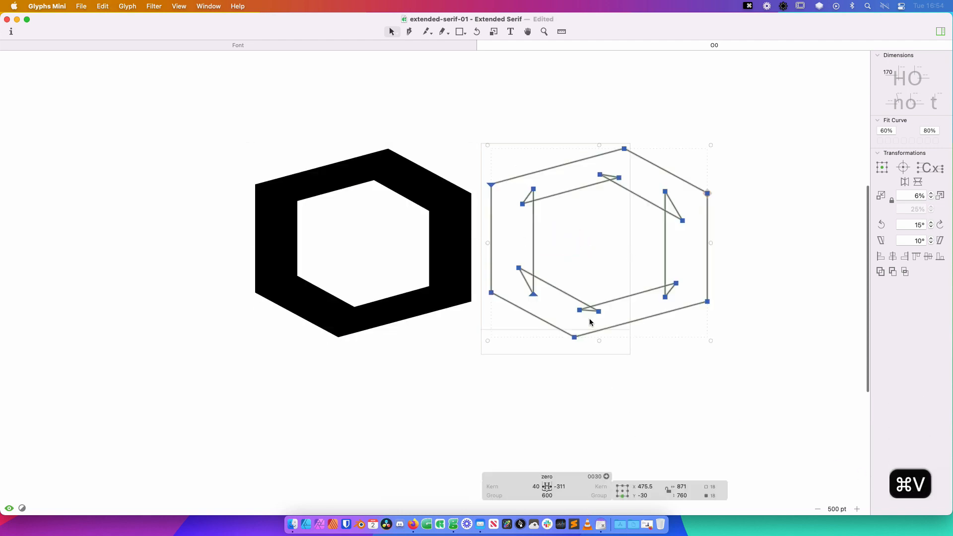
Set the zero's sidebearings to follow the capital O by entering O, and preview both glyphs filled
click(524, 486)
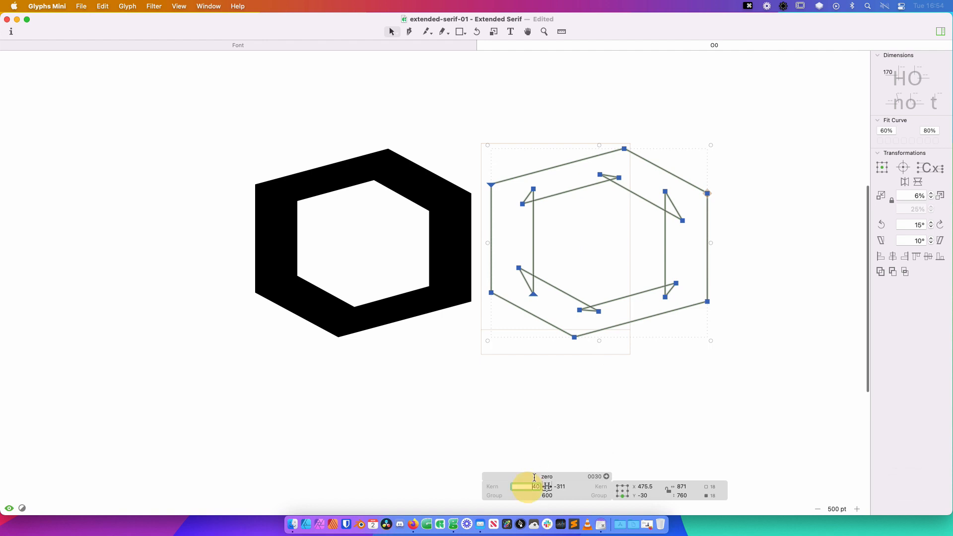
key(super+a)
text(O)
key(Return)
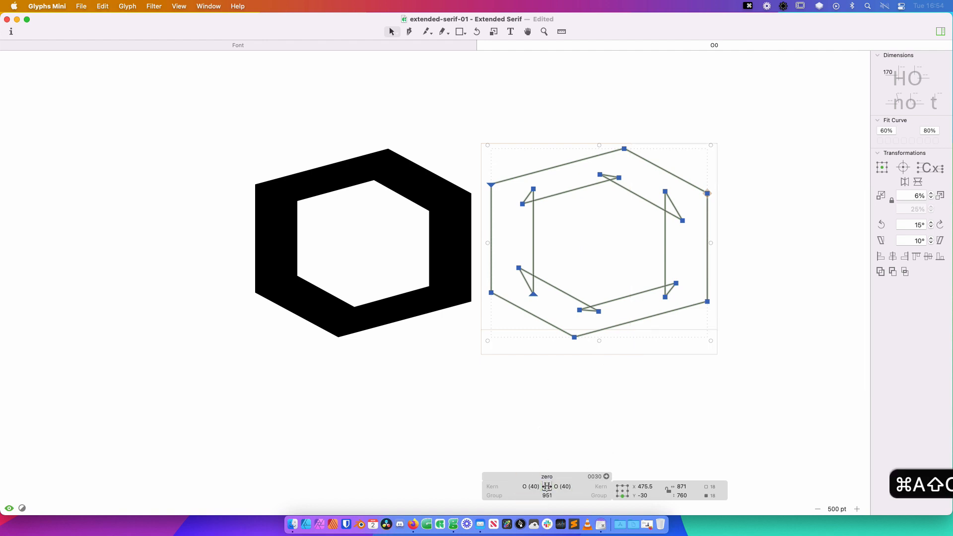
click(595, 245)
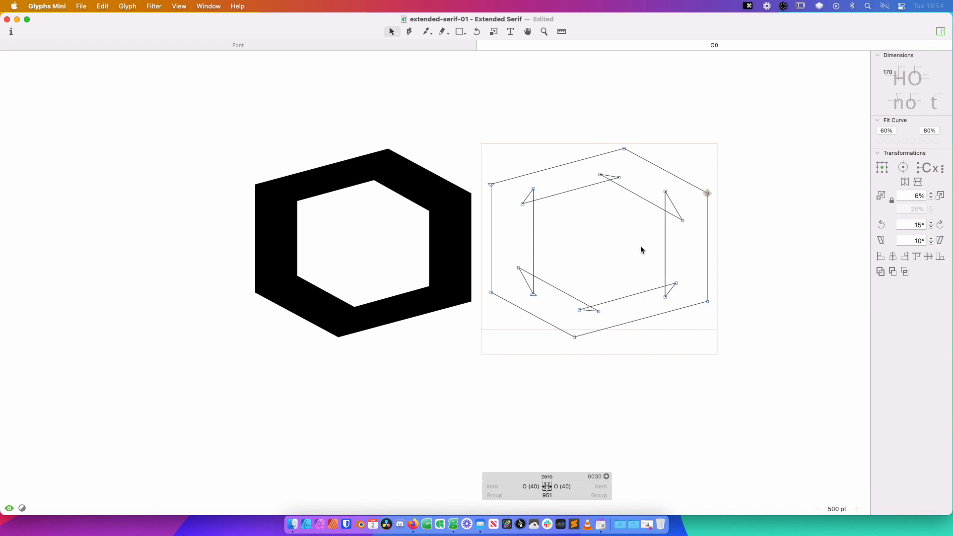
key(space)
drag(653, 242, 506, 232)
key(t)
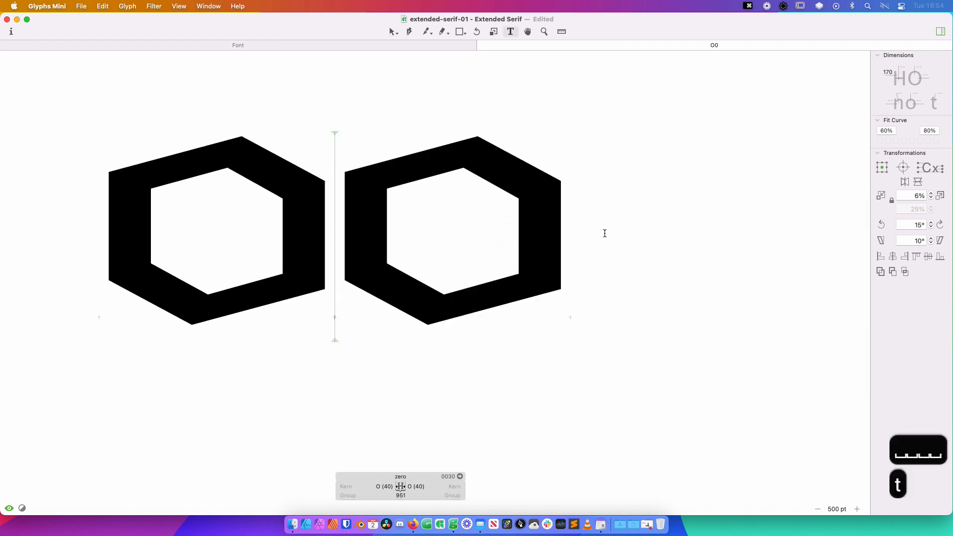
click(611, 164)
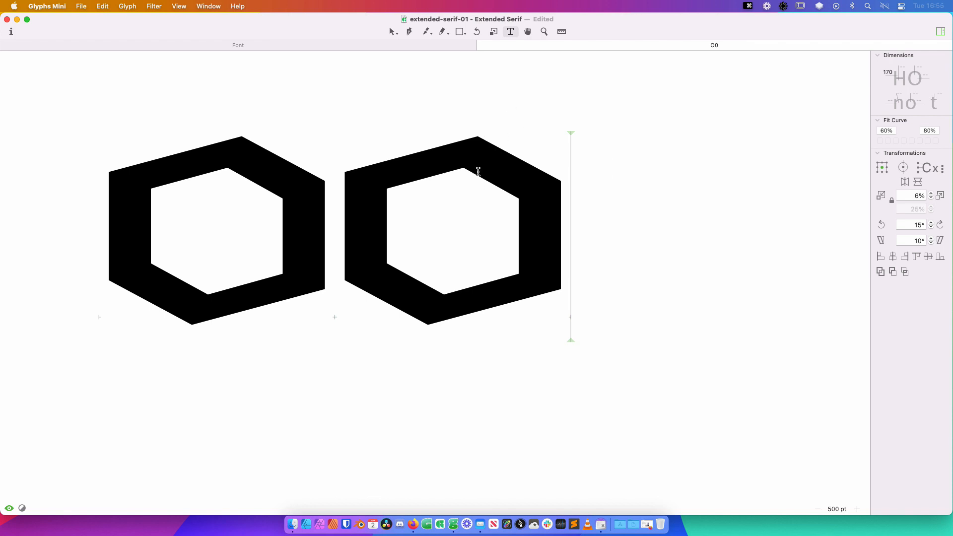
Draw a horizontal rectangle about 99 units high inside the upper part of the zero's outline
double_click(436, 195)
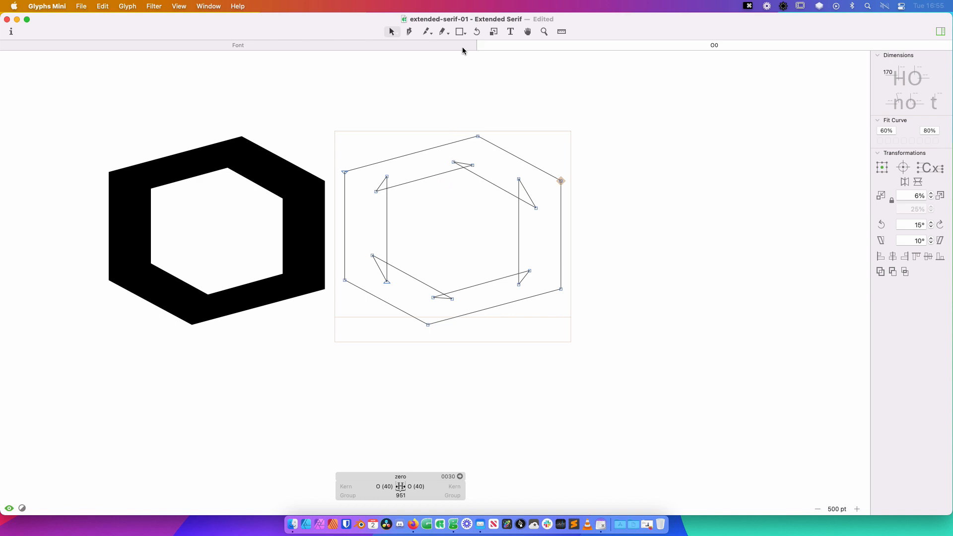
click(459, 32)
mouse_move(393, 157)
mouse_down()
mouse_move(416, 196)
mouse_move(519, 182)
mouse_up()
key(v)
click(534, 147)
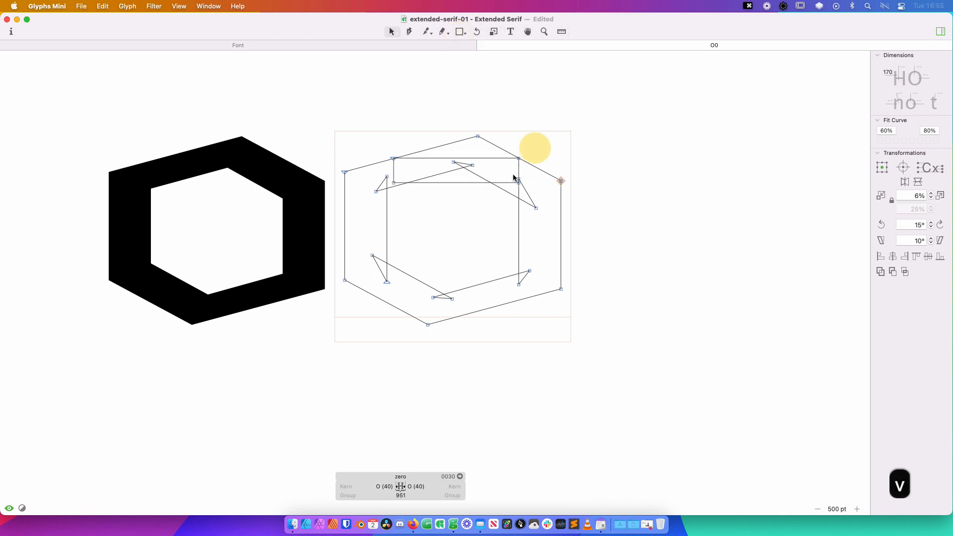
Slant the rectangle parallel to the zero's upper-left edge by raising its two right-hand nodes, and nudge the shape down slightly
click(517, 165)
click(510, 140)
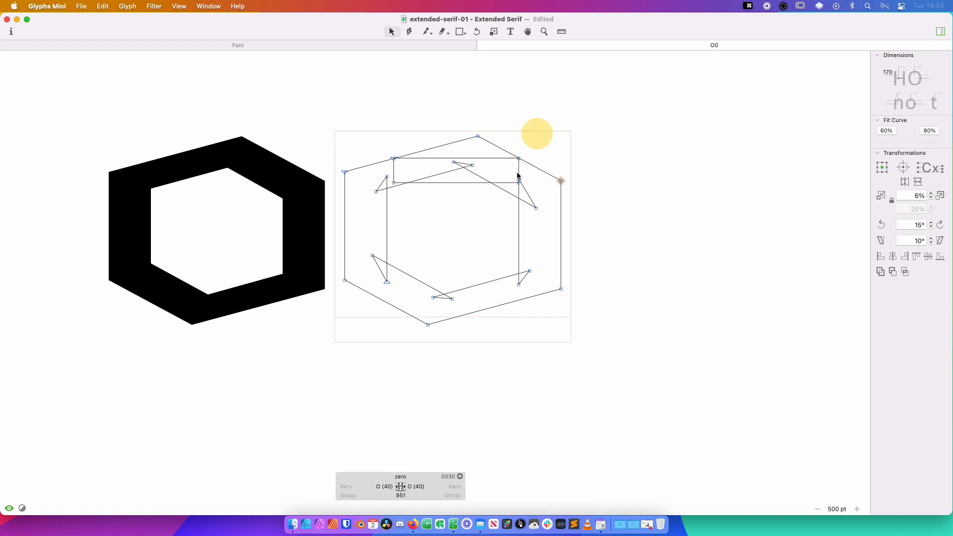
click(518, 157)
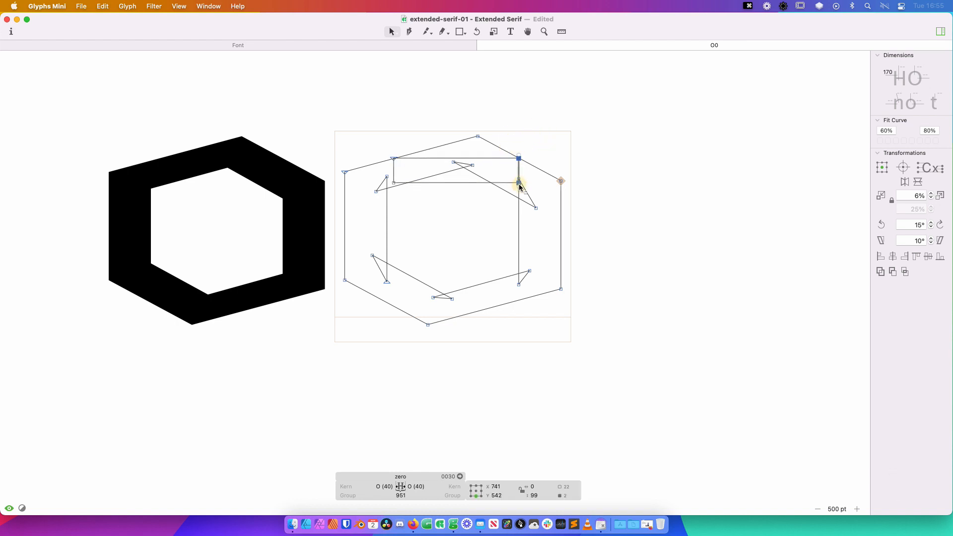
drag(518, 157, 496, 130)
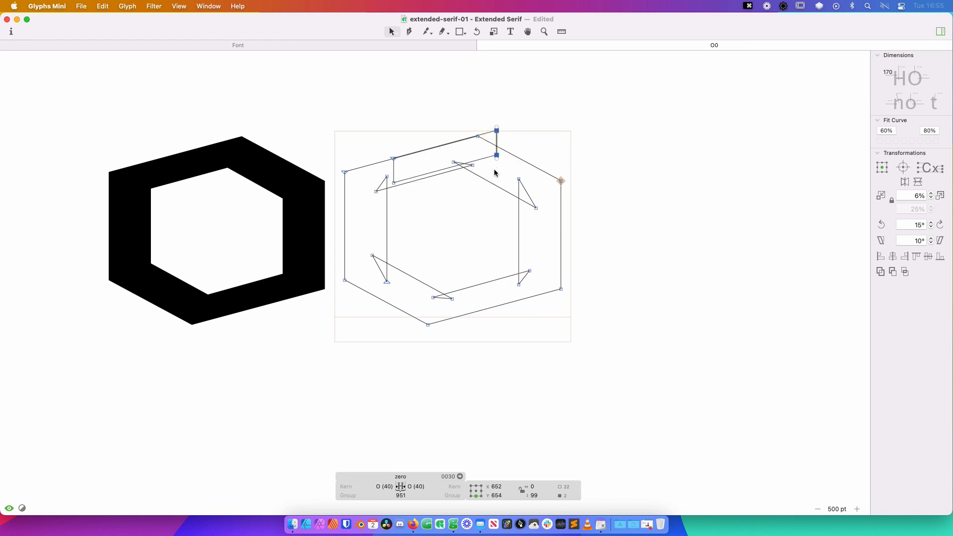
double_click(478, 160)
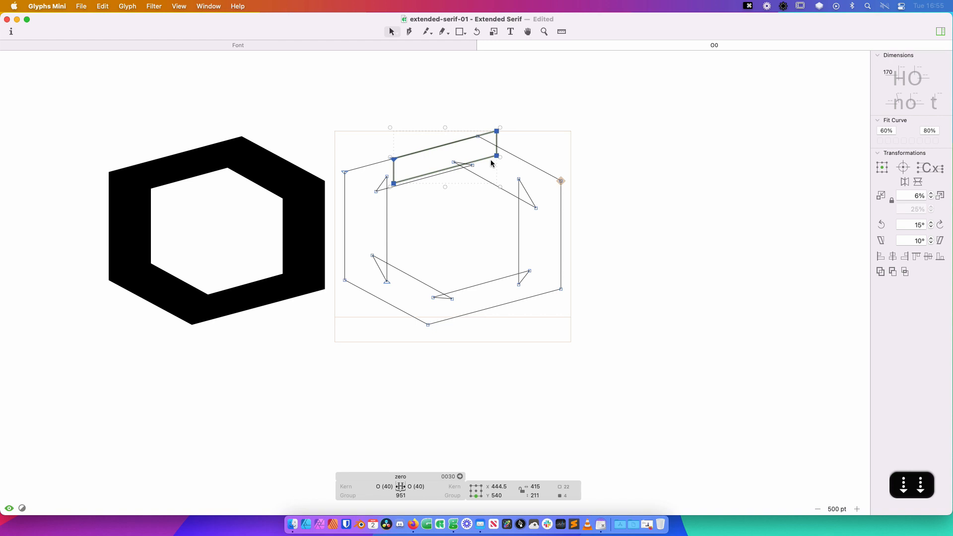
Thicken the slanted bar to match the zero's upper stroke by lowering its bottom edge to Y 527
click(574, 123)
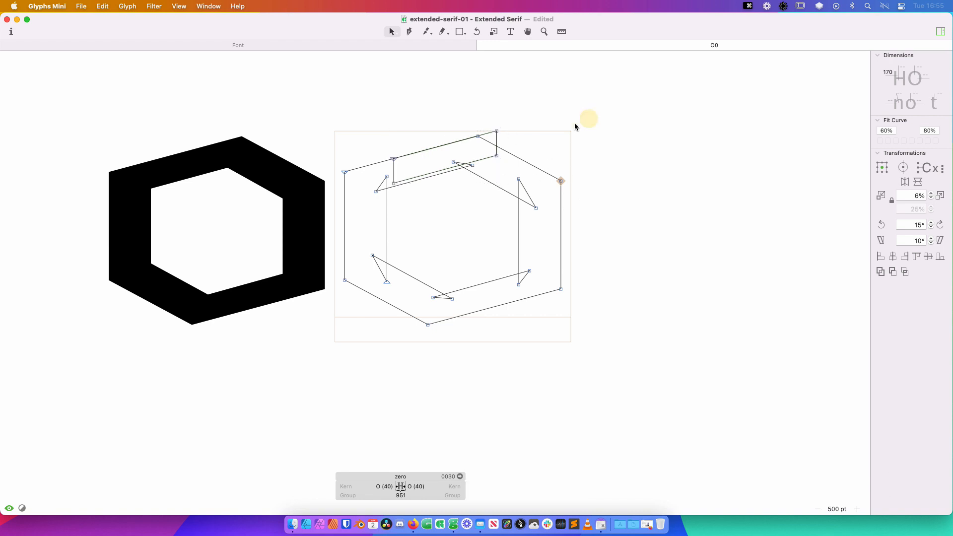
click(487, 159)
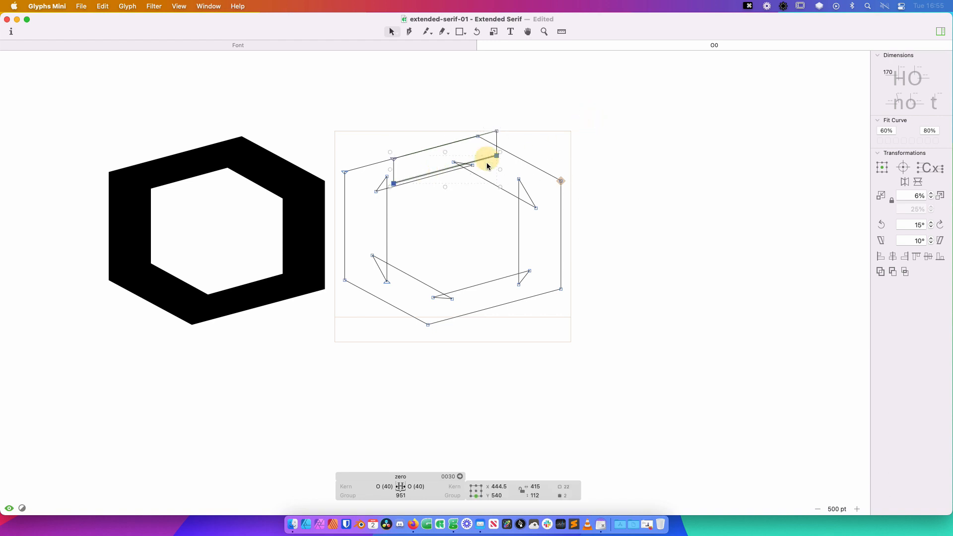
key(shift+Down)
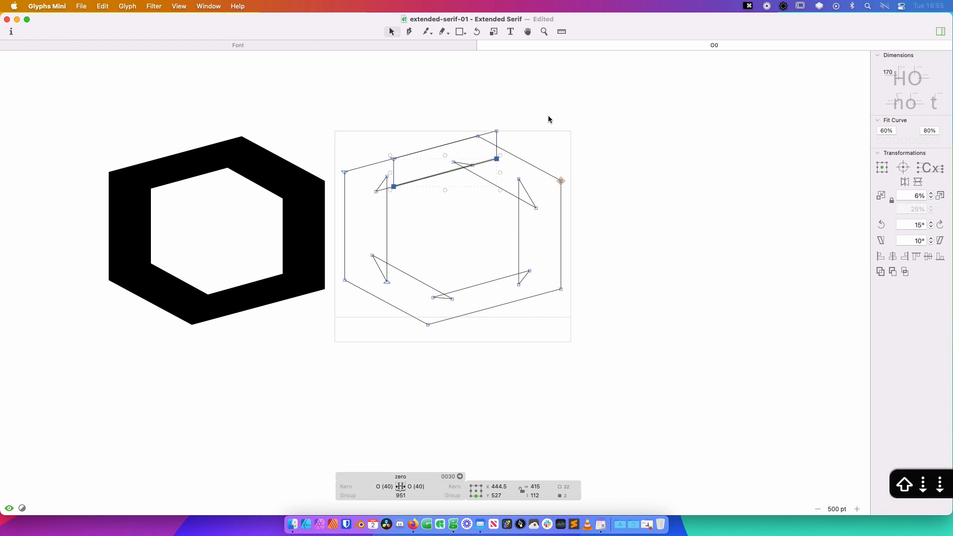
key(Up)
key(Up)
key(space)
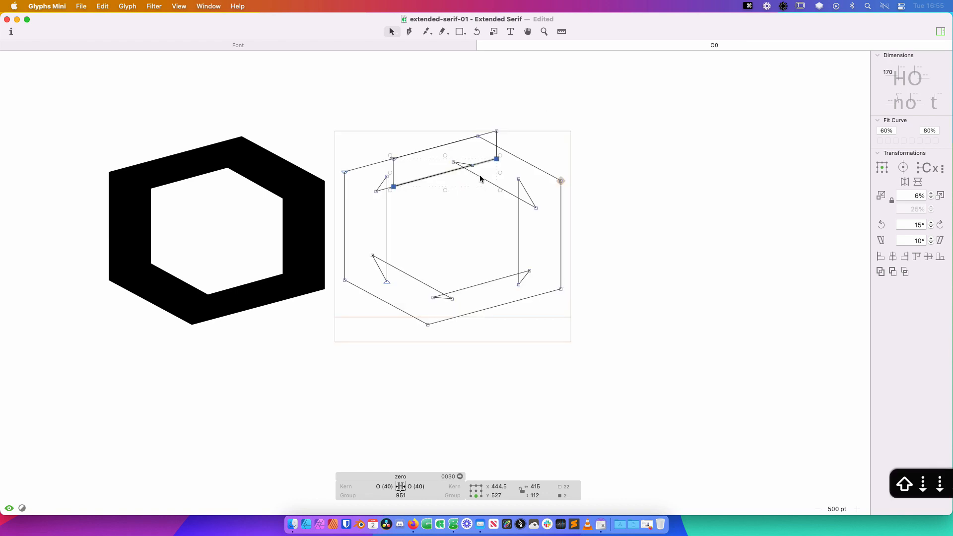
Stretch the slanted bar across the zero's counter to about 710 units wide, and add a second zero as a preview
click(501, 141)
drag(496, 141, 547, 222)
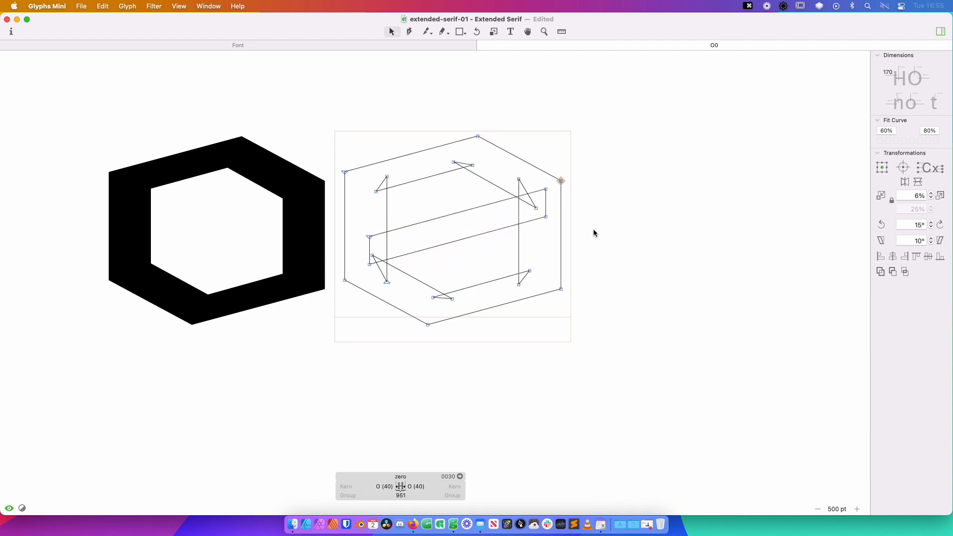
text(t)
text(0)
key(Escape)
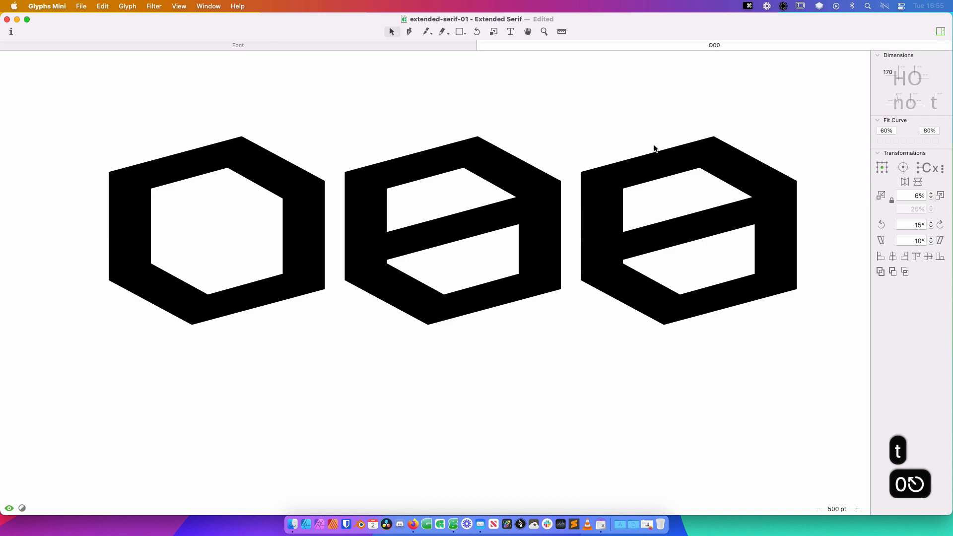
Nudge the zero's diagonal bar down until its lower edge meets the counter's lower-left inner corner
double_click(480, 233)
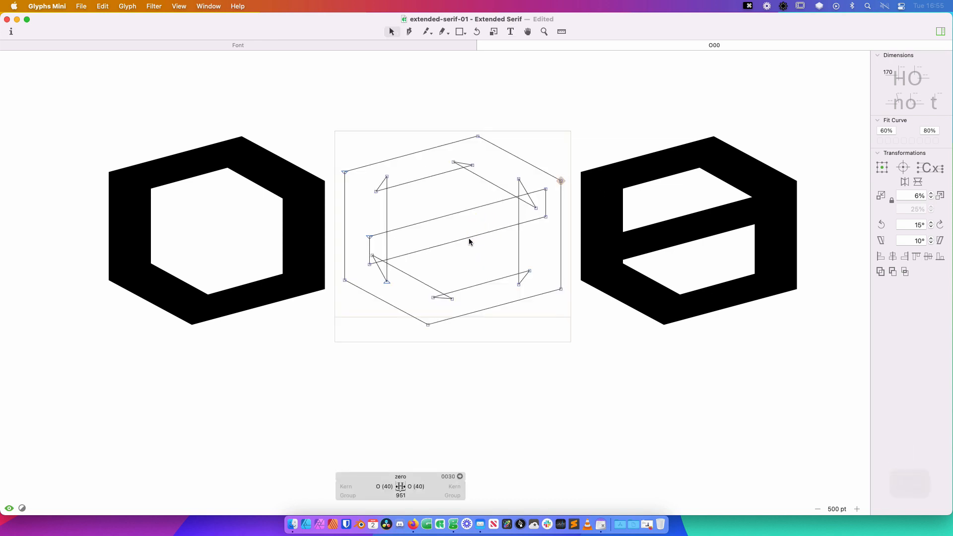
double_click(464, 235)
key(Down)
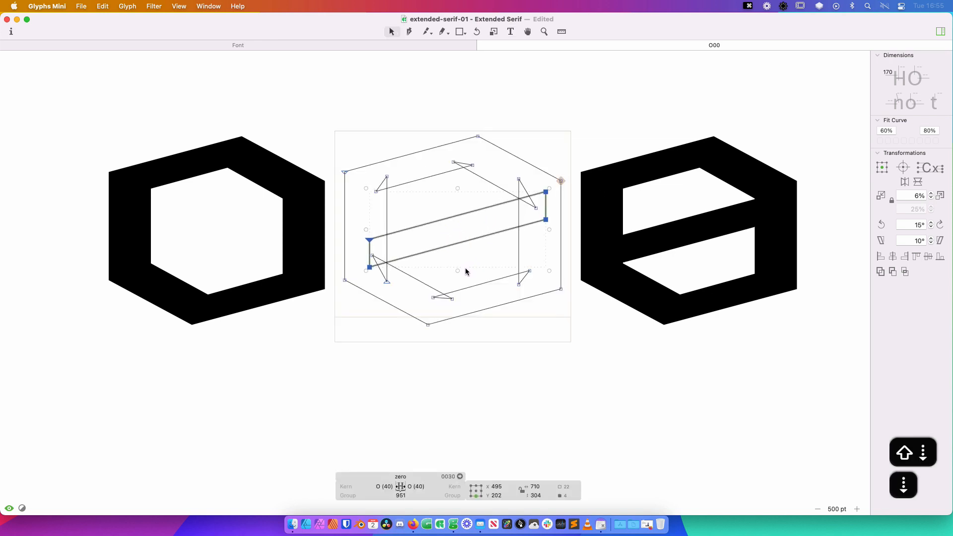
key(Down)
key(Up)
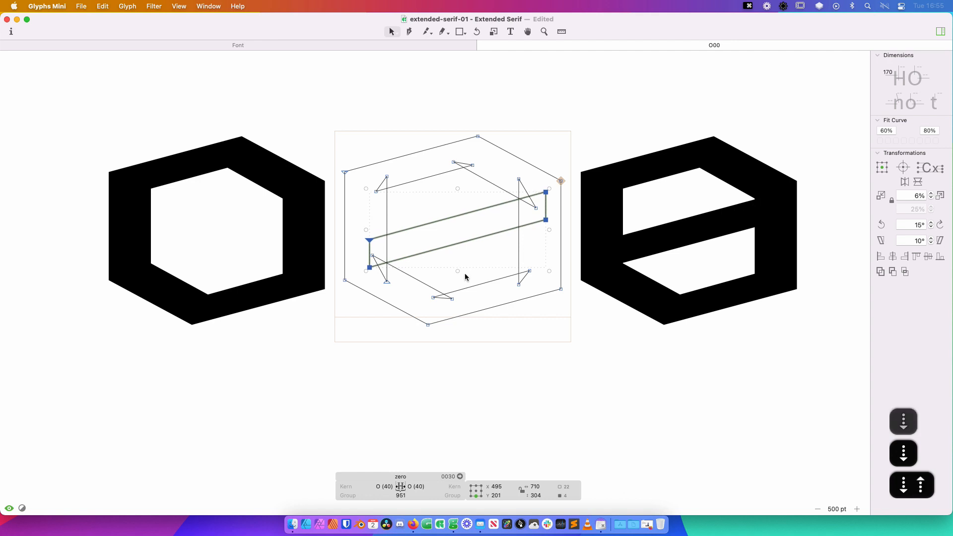
click(471, 272)
Replace the extra zero at the end of the text with the digits 123456789
key(super+minus)
key(super+minus)
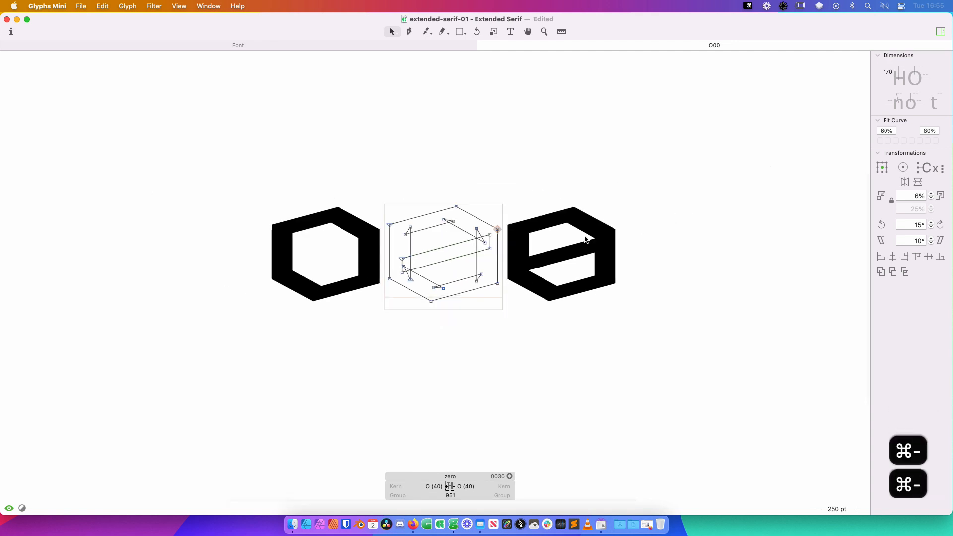
key(t)
click(633, 267)
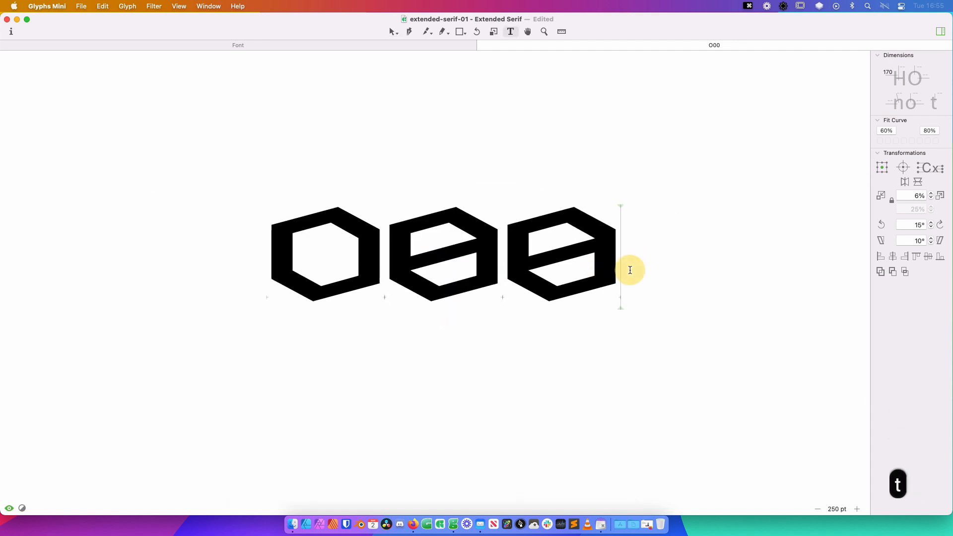
key(BackSpace)
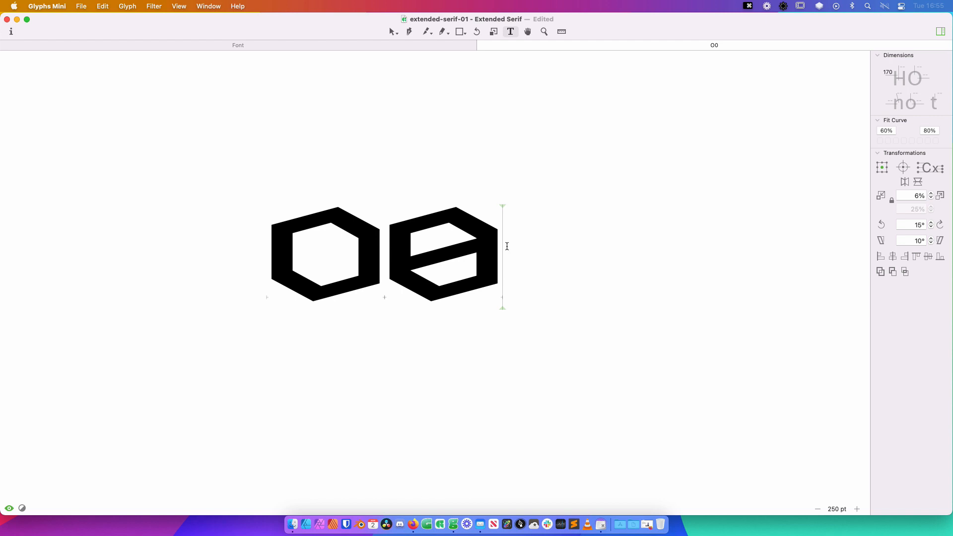
text(123456789)
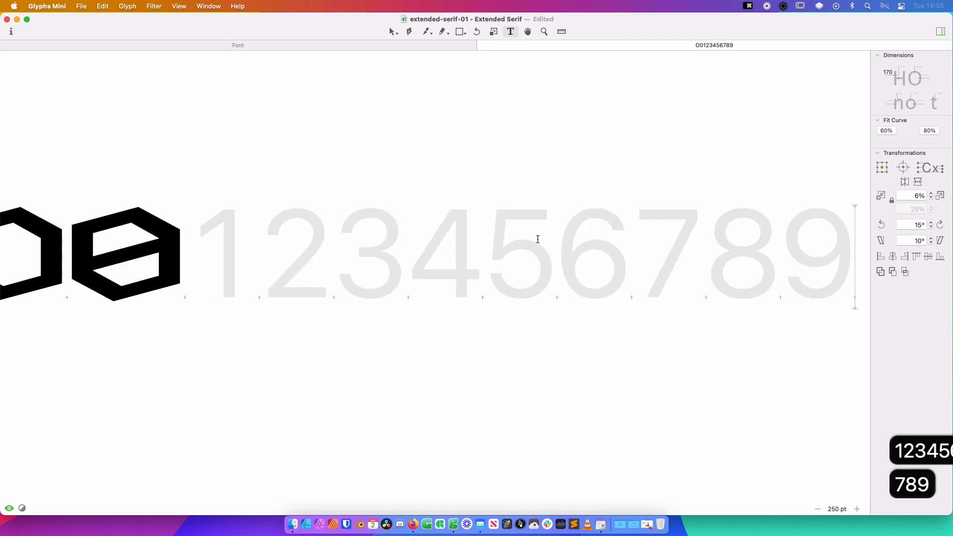
key(Escape)
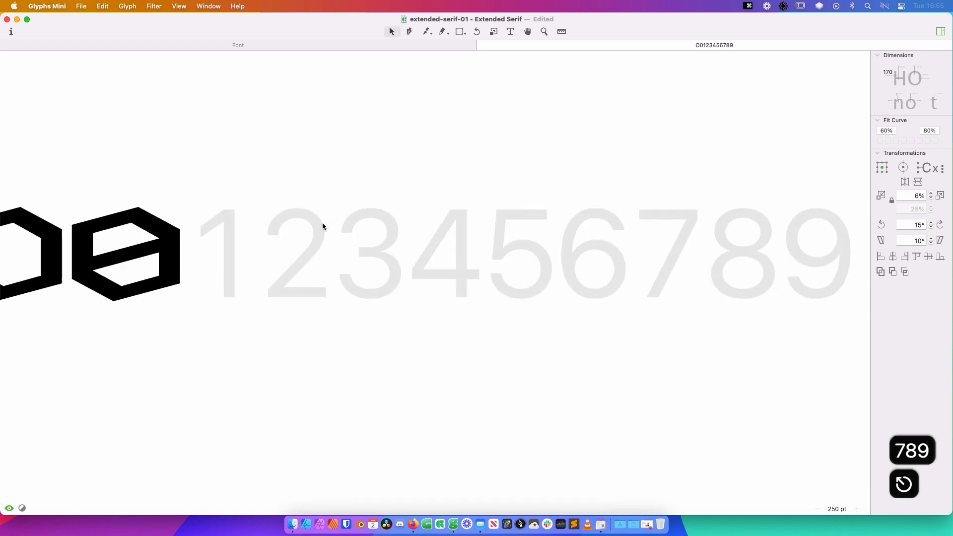
Replace the capital O at the start of the text with a capital I
drag(304, 202, 425, 193)
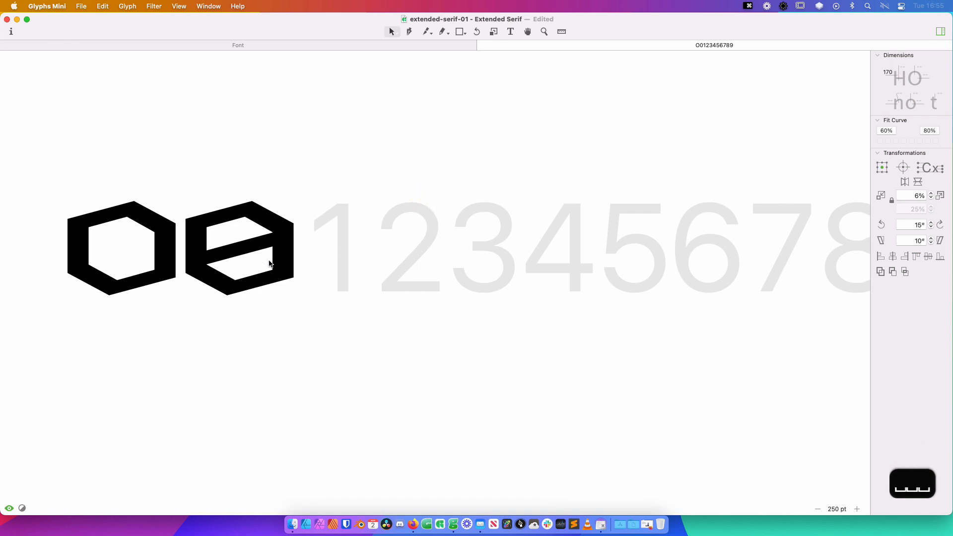
key(t)
click(173, 255)
key(BackSpace)
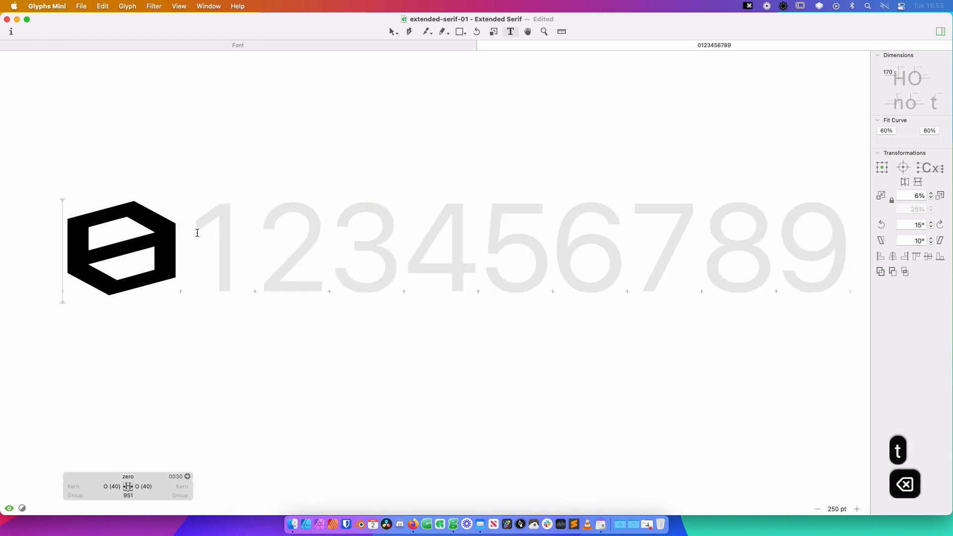
text(I)
key(Escape)
Copy the complete outline of the capital I and paste it into the one glyph
double_click(87, 250)
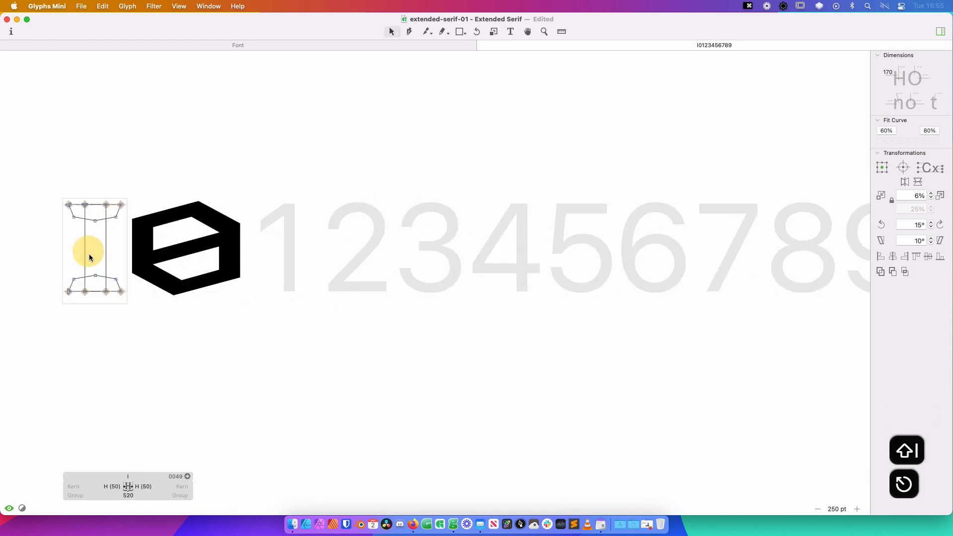
drag(157, 157, 23, 352)
key(super+c)
double_click(284, 268)
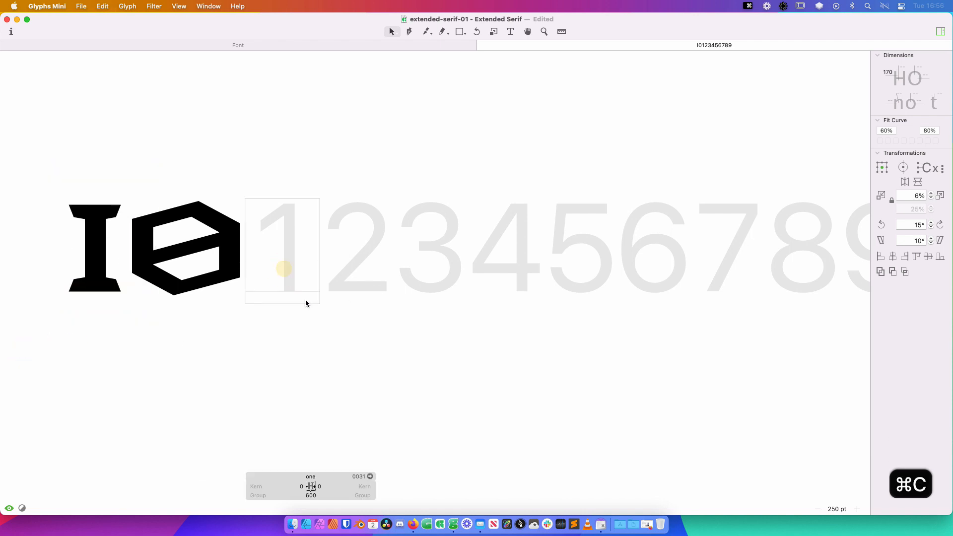
key(super+v)
key(z)
drag(400, 149, 194, 371)
click(448, 274)
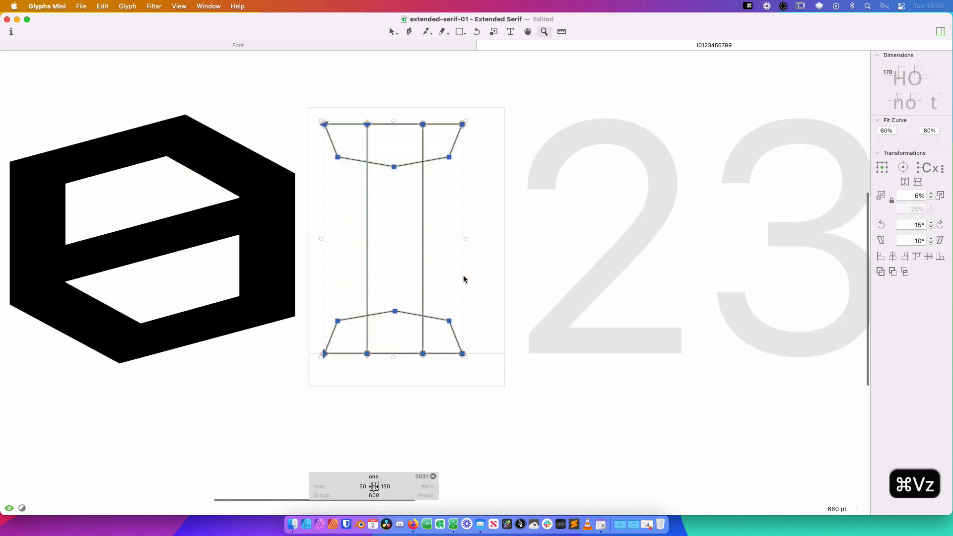
Move the two outer right nodes of the one's top serif inward so the serif ends within the stem
key(space)
drag(498, 266, 583, 260)
key(v)
click(578, 239)
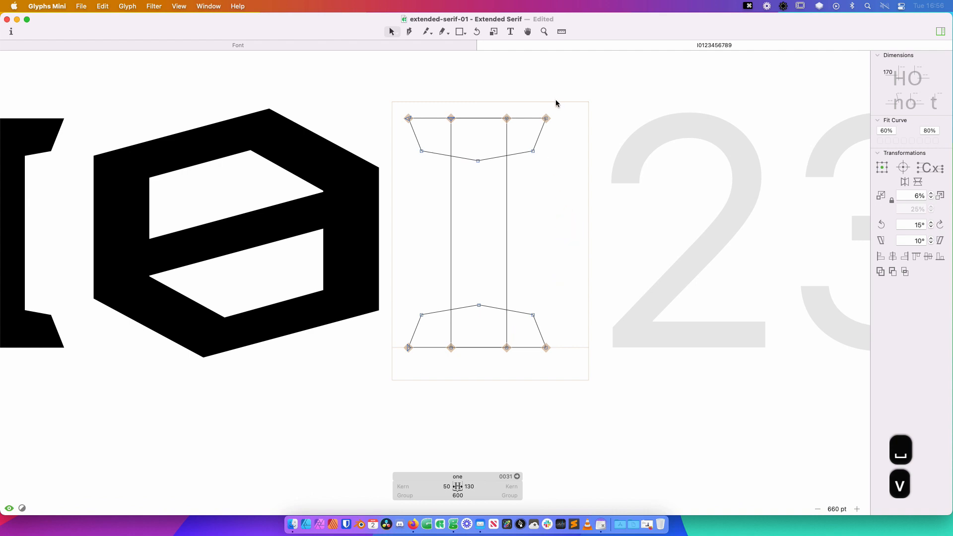
drag(556, 102, 479, 157)
click(531, 179)
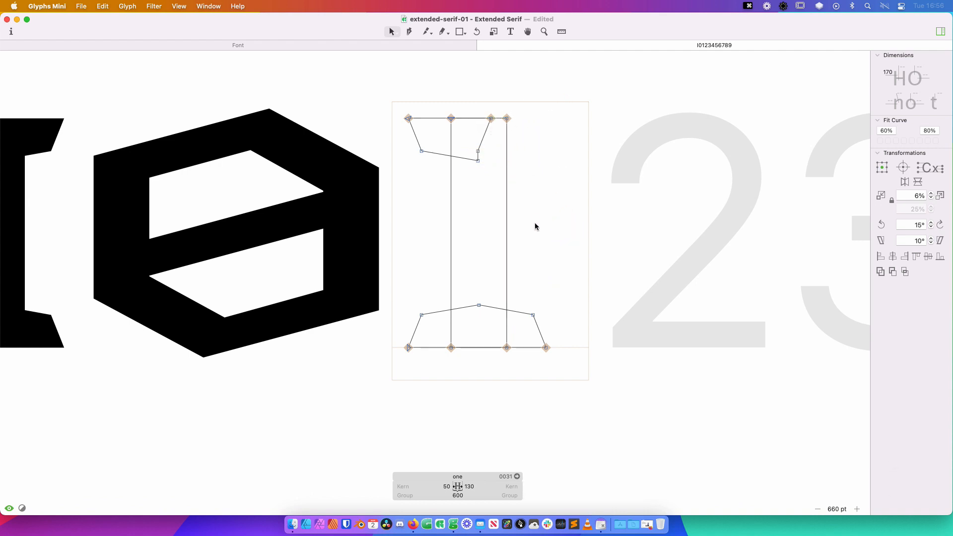
key(super+minus)
key(super+minus)
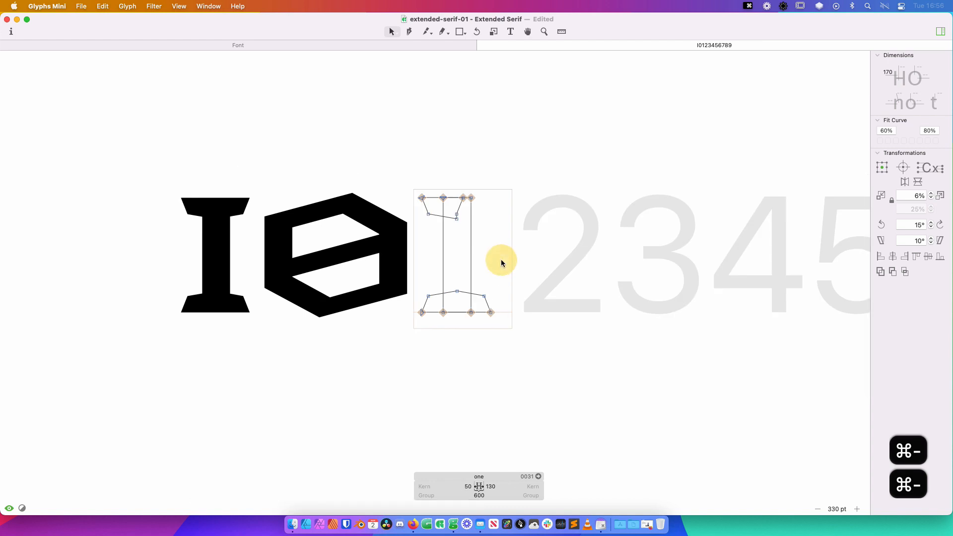
key(t)
key(Escape)
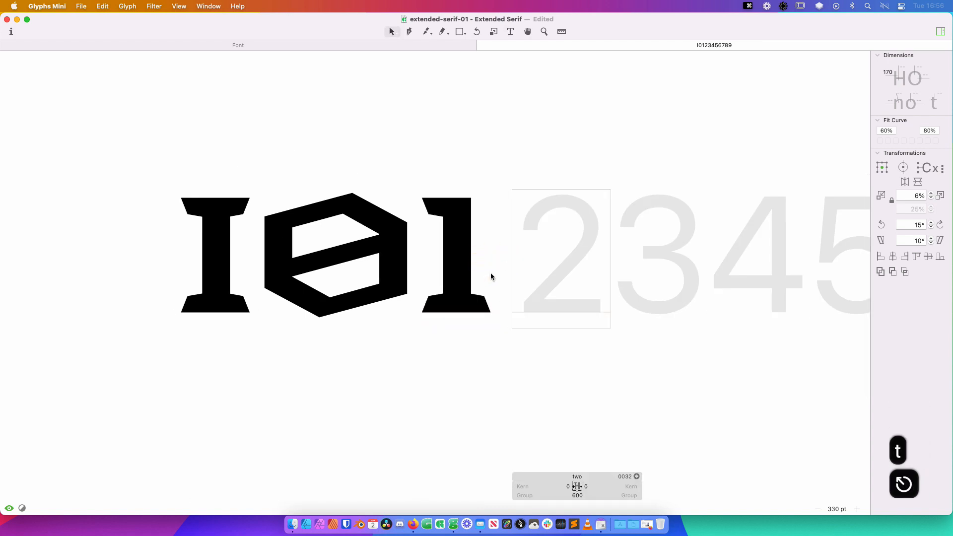
Delete the extra node on the right side of the one's shortened top serif
double_click(485, 276)
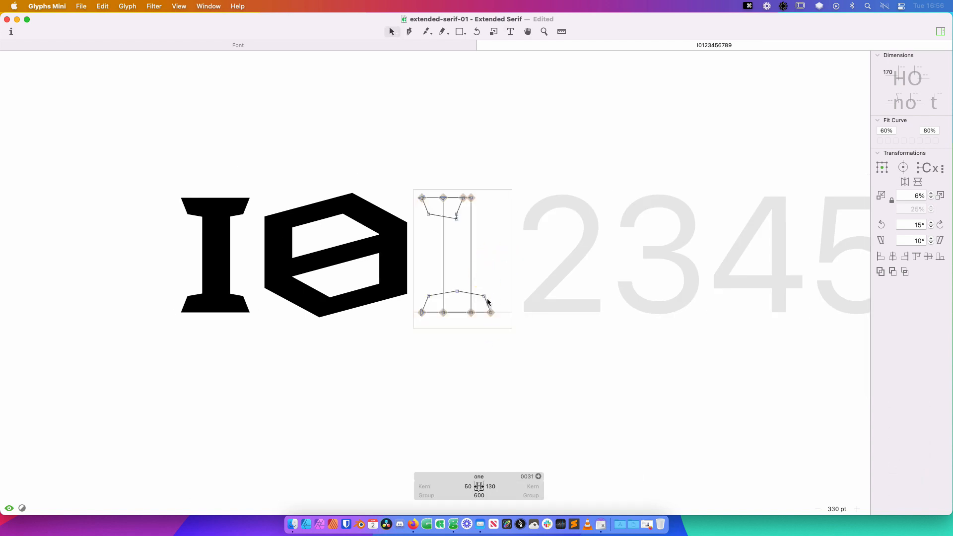
click(456, 214)
key(BackSpace)
click(497, 239)
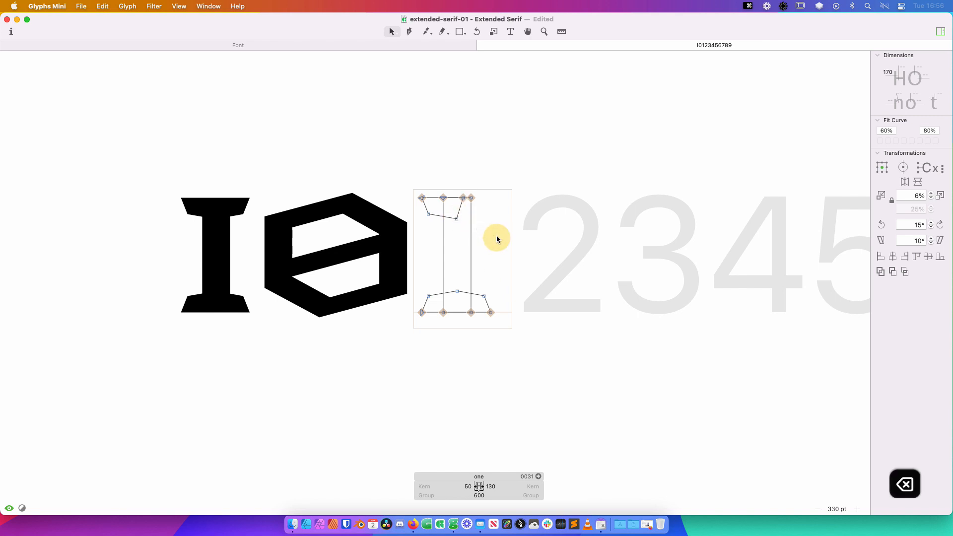
Insert a lowercase l before the one as a comparison, and reopen the one's outline for editing
text(tl)
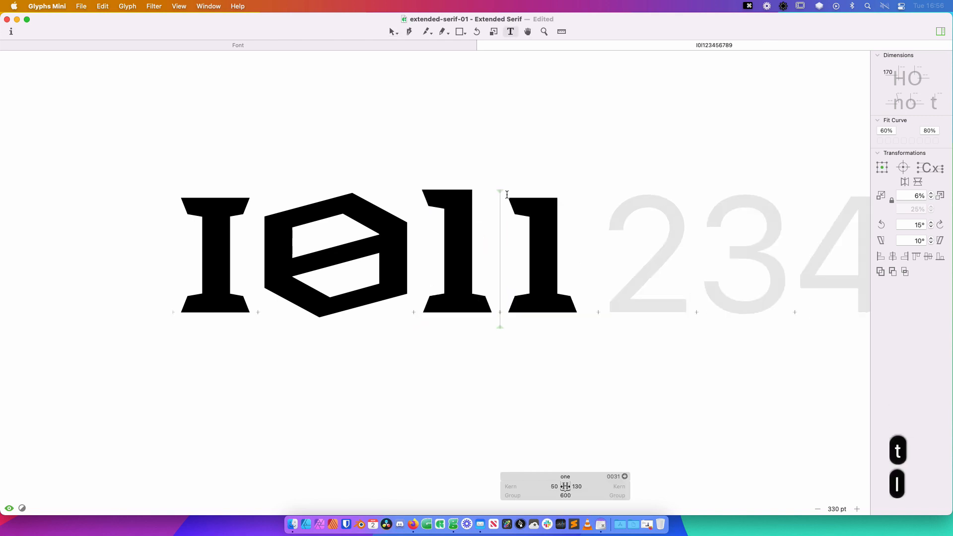
key(Escape)
double_click(557, 238)
Select the one's complete top serif contour and flip it vertically
key(z)
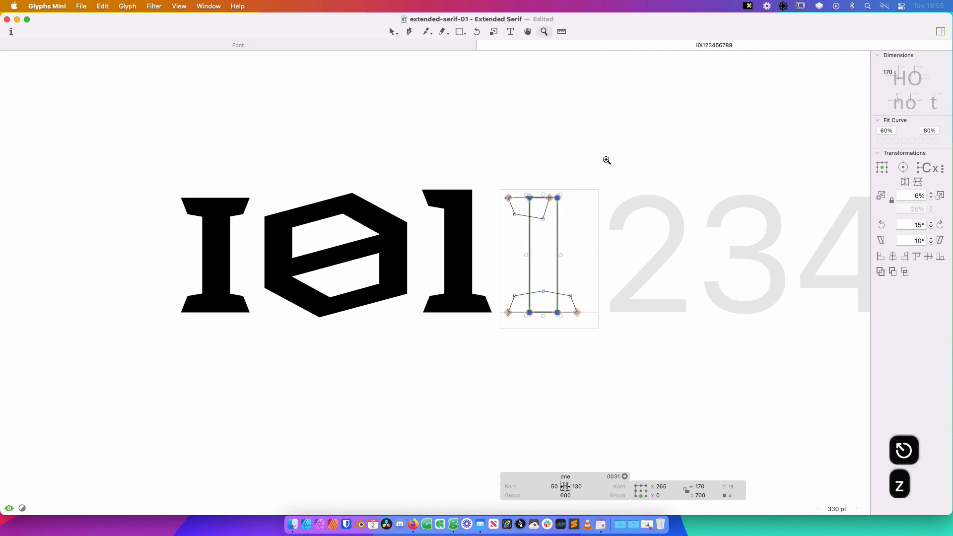
drag(606, 168, 442, 323)
key(v)
double_click(425, 189)
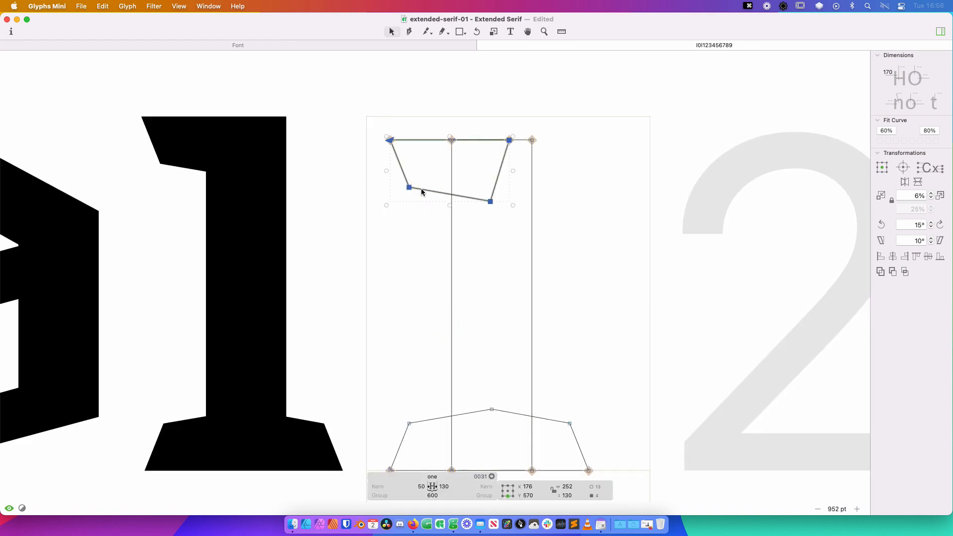
right_click(447, 174)
click(325, 270)
click(918, 182)
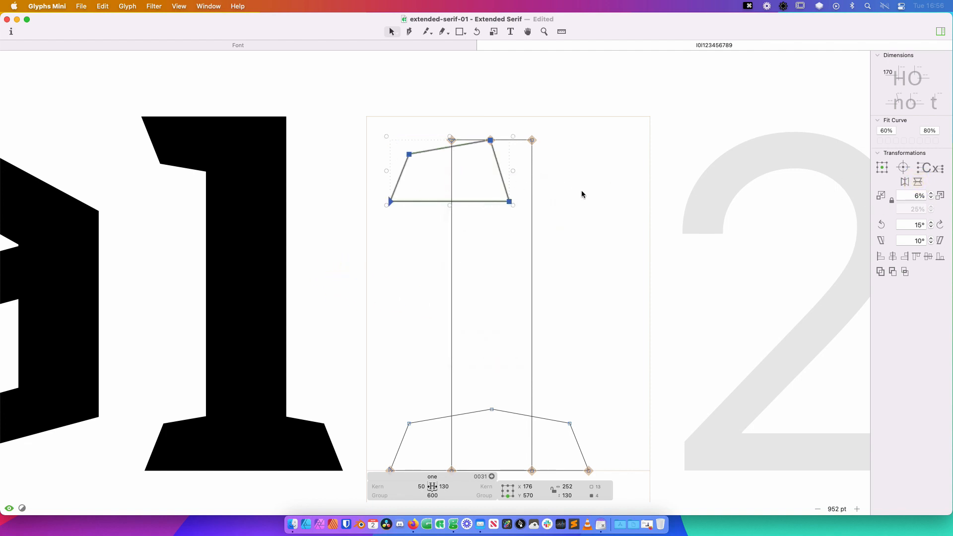
Nudge the flipped serif up to Y 584 so its slanted edge meets the stem's upper-left corner
key(shift+Up)
key(shift+Up)
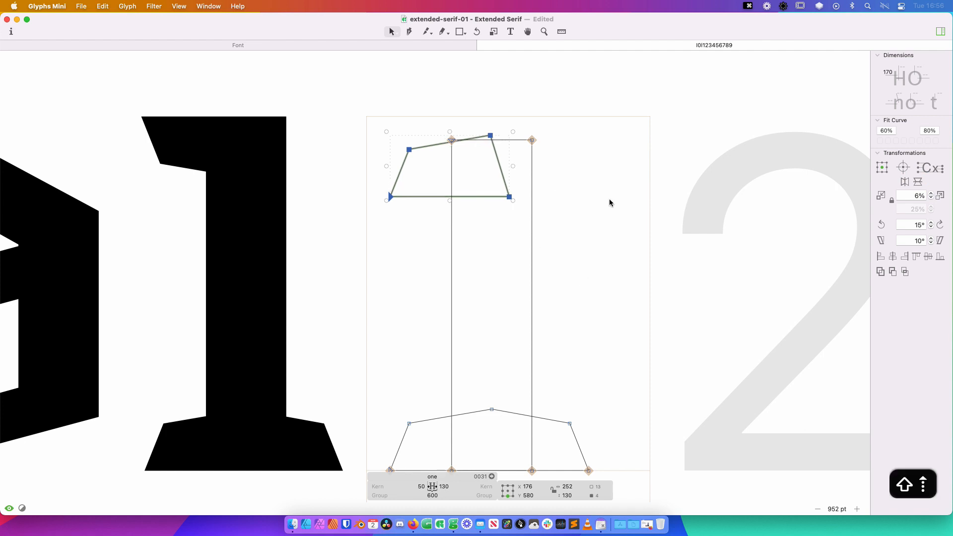
key(Down)
key(Down)
key(Down)
key(Down)
key(Down)
key(Down)
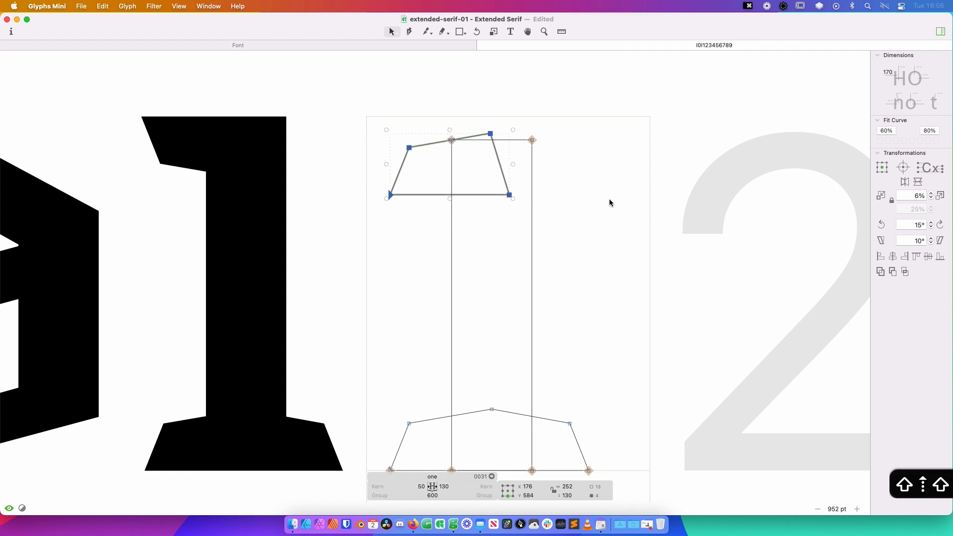
Remove the zero between the capital I and lowercase l to compare the I, l and one together
key(super+minus)
key(super+minus)
key(super+minus)
key(super+minus)
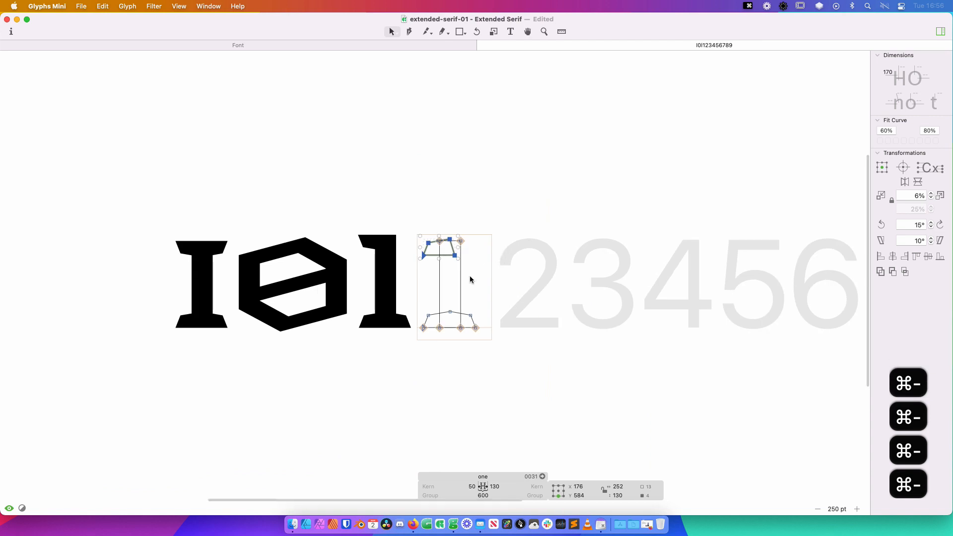
key(t)
key(BackSpace)
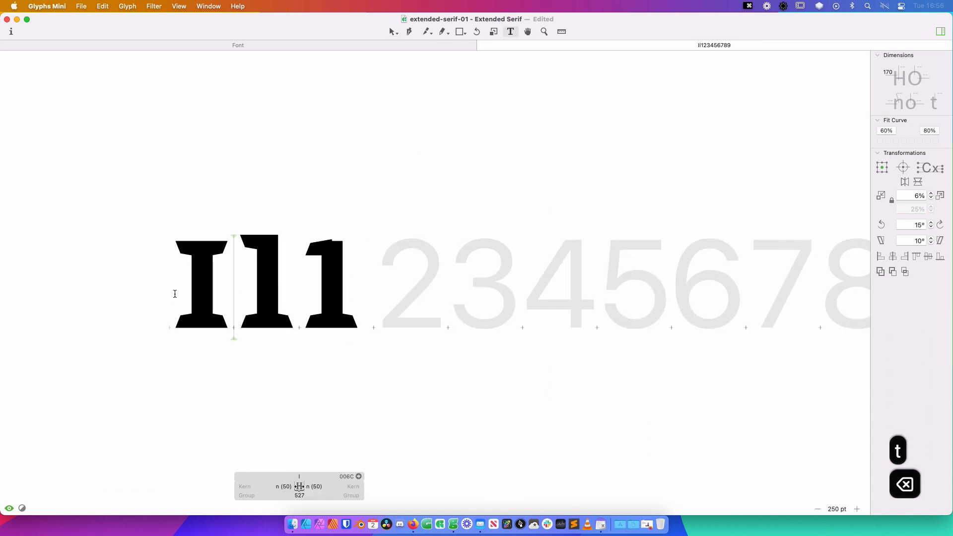
key(Escape)
key(space)
drag(341, 243, 503, 215)
key(z)
drag(626, 176, 249, 361)
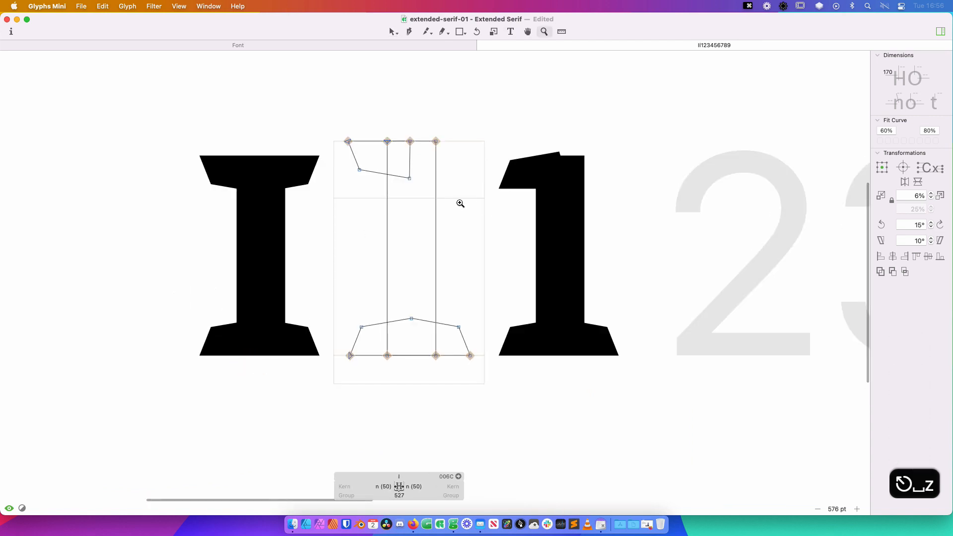
key(v)
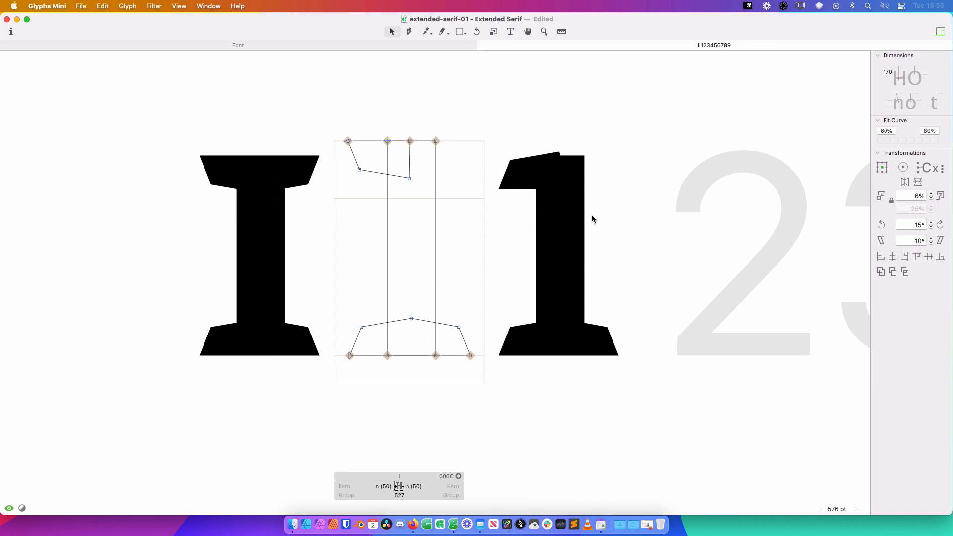
Extend the serif's two right nodes to the one's right stem edge, continuing the slanted top line up to that edge
double_click(587, 178)
key(z)
drag(630, 119, 431, 249)
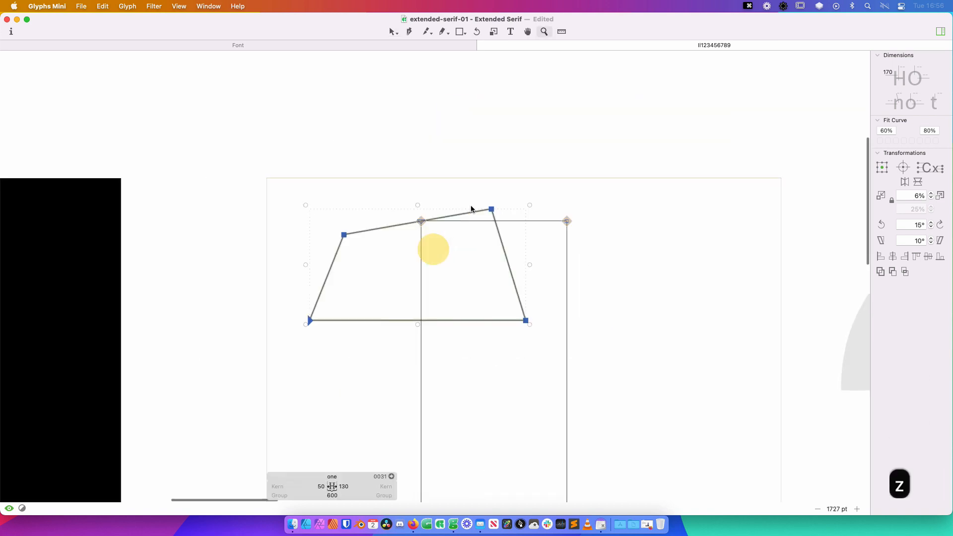
key(a)
key(v)
click(491, 208)
drag(491, 209, 567, 196)
drag(525, 322, 566, 321)
key(super+minus)
key(super+minus)
key(super+minus)
key(super+minus)
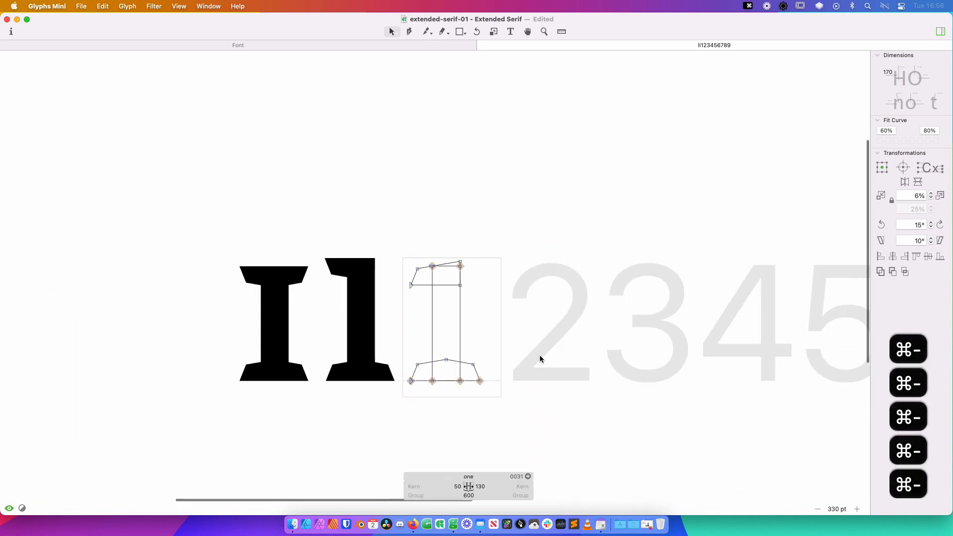
Insert a zero between the lowercase l and the one, and preview the filled glyphs
double_click(501, 341)
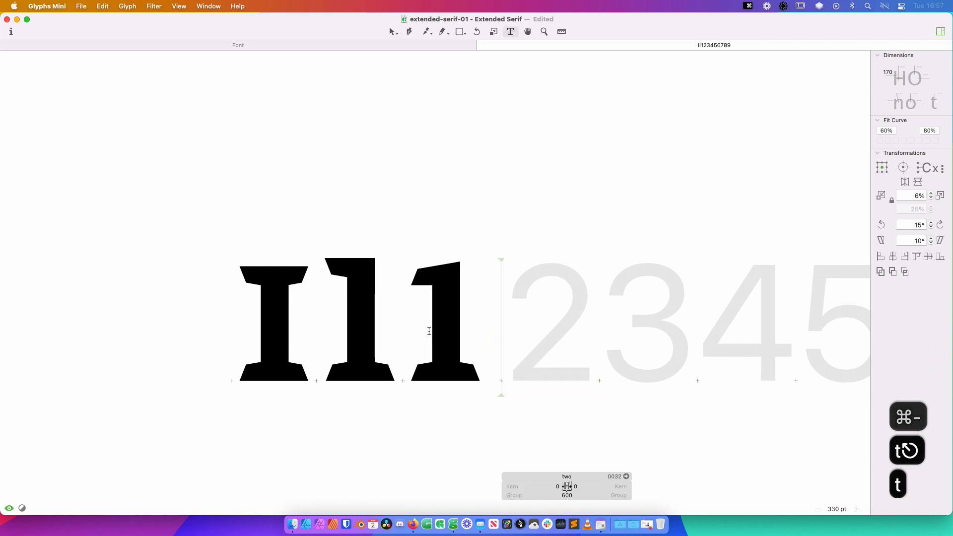
key(t)
click(396, 334)
text(0)
key(Escape)
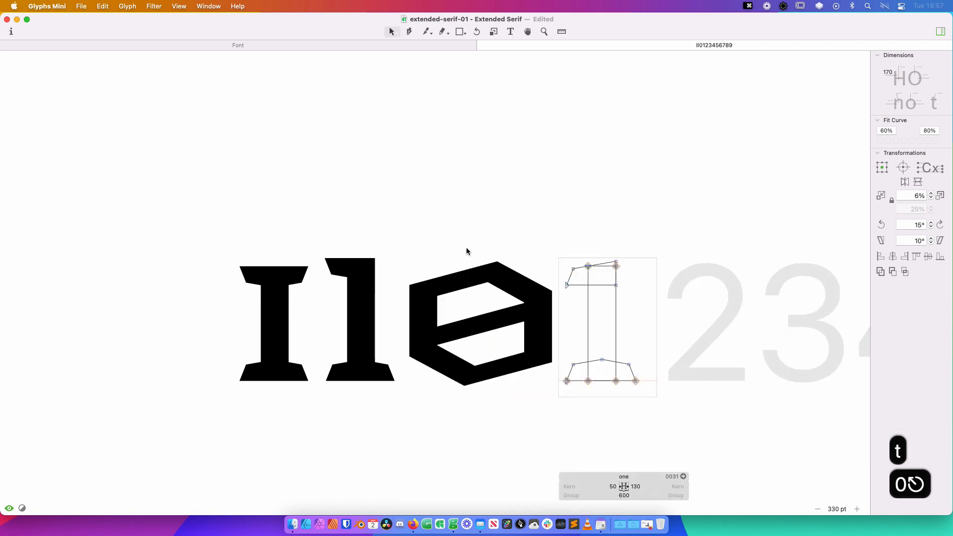
click(627, 262)
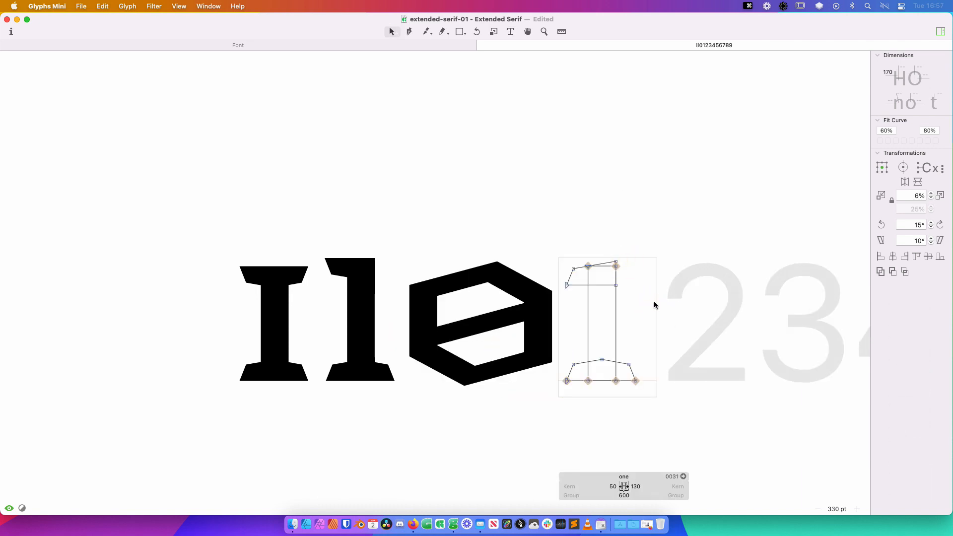
key(v)
key(t)
click(660, 311)
key(Escape)
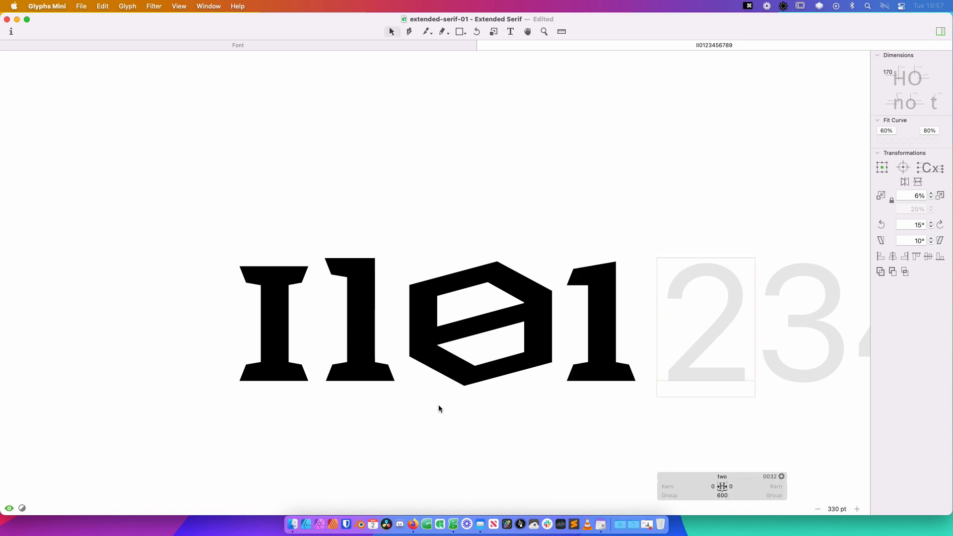
Shorten the one's top serif by moving its two left-edge nodes 10 units to the right
double_click(595, 278)
drag(557, 305, 581, 263)
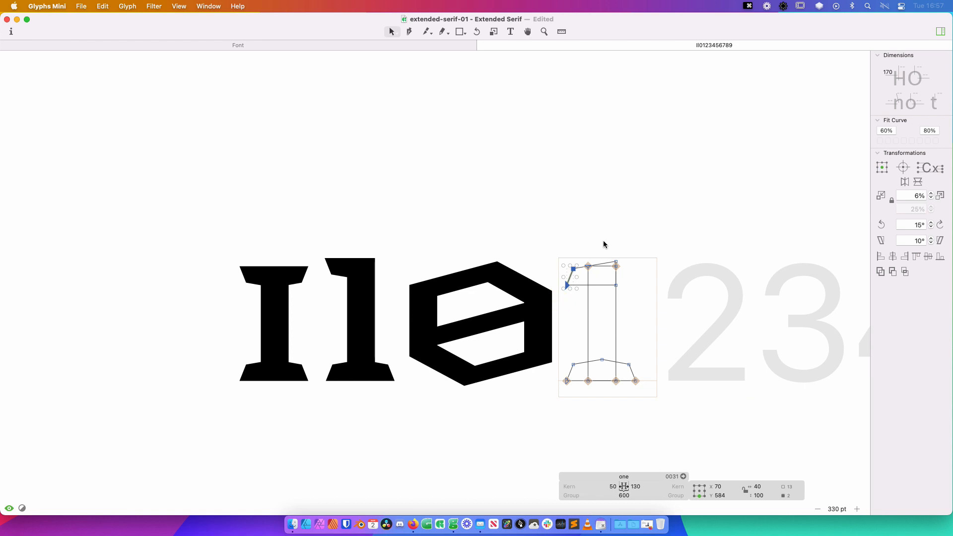
key(shift+Right)
key(shift+Right)
key(shift+Right)
key(shift+Right)
key(z)
drag(550, 236, 619, 334)
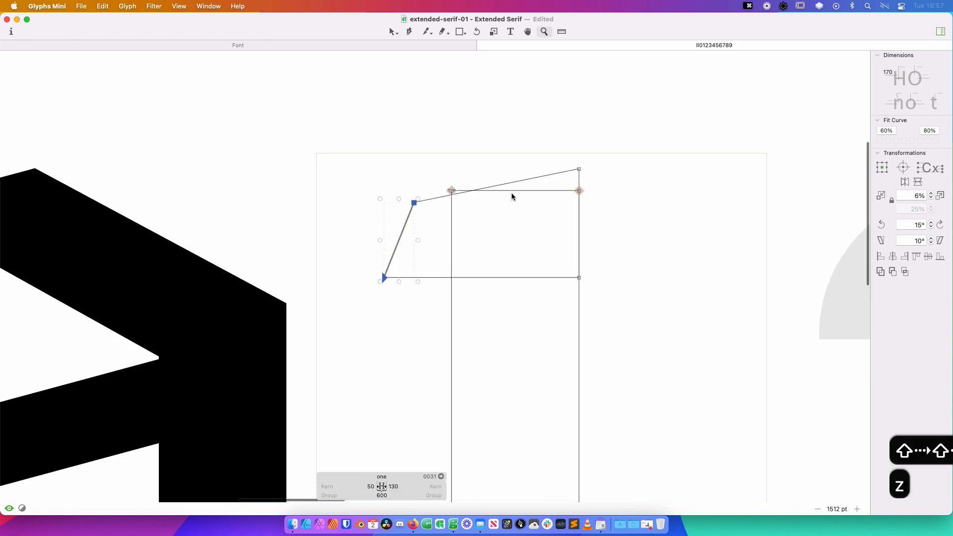
key(v)
key(cmd+z)
Move the upper-left node of the one's serif slightly up and right to adjust the slanted top edge
click(405, 204)
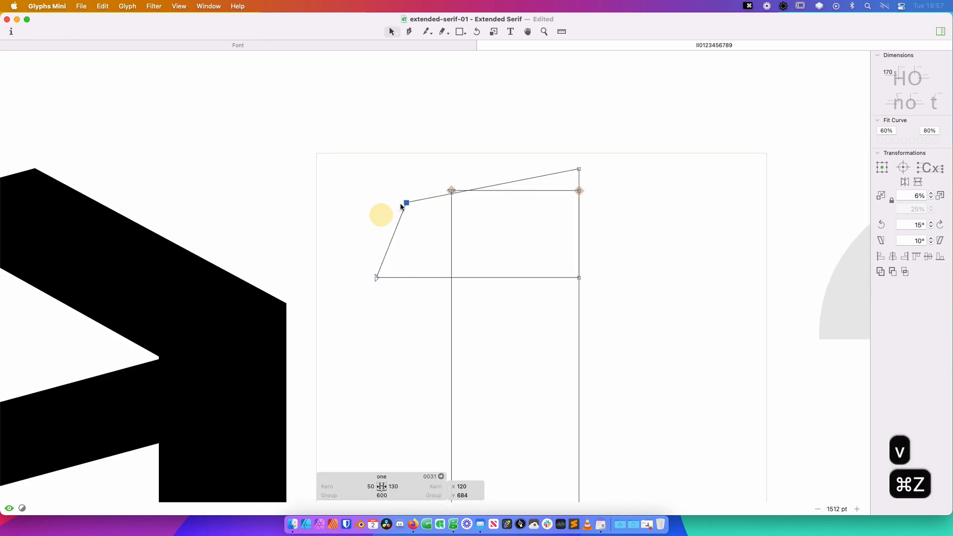
drag(404, 204, 409, 197)
click(422, 176)
key(super+minus)
key(super+minus)
key(super+minus)
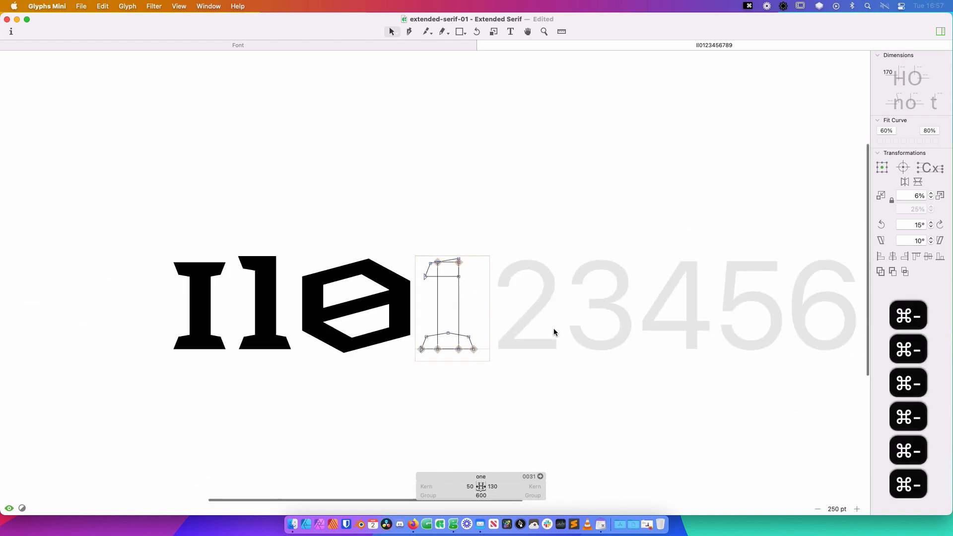
Insert a lowercase o between the two and the three in the sample text
key(space)
drag(628, 295, 530, 265)
key(t)
click(421, 282)
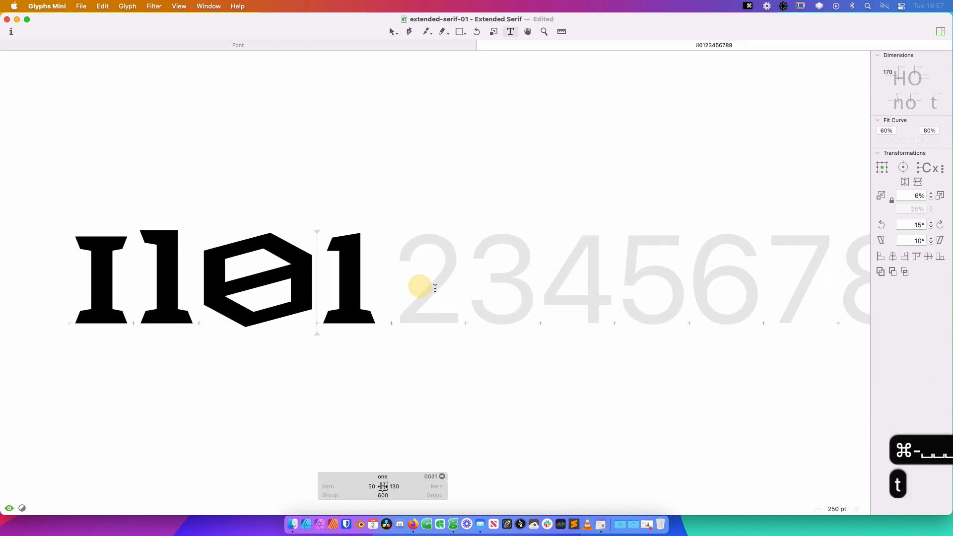
key(Escape)
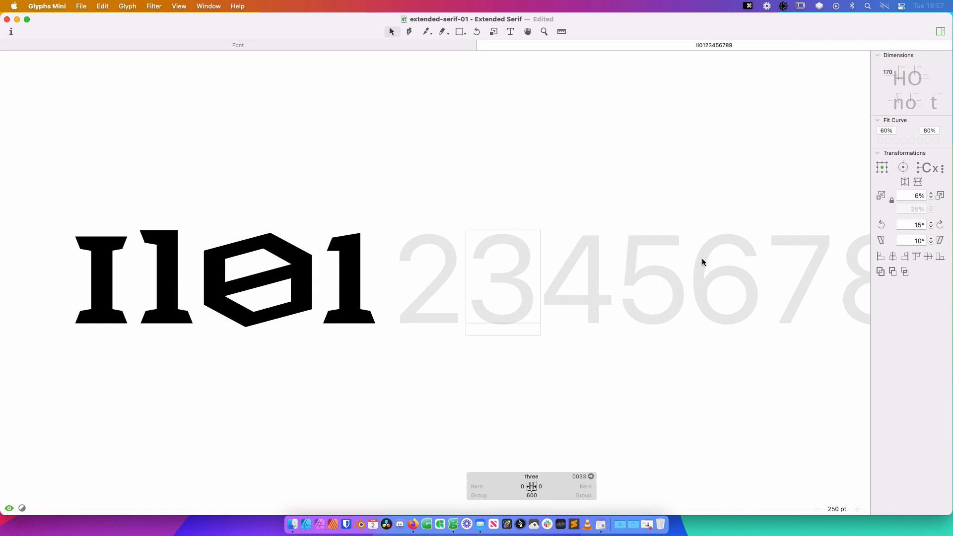
key(space)
drag(729, 254, 608, 234)
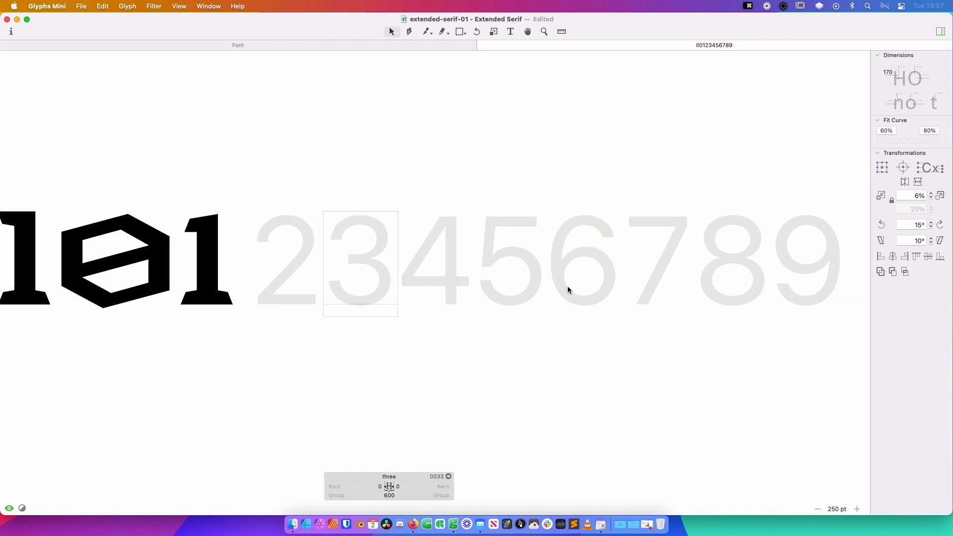
text(t)
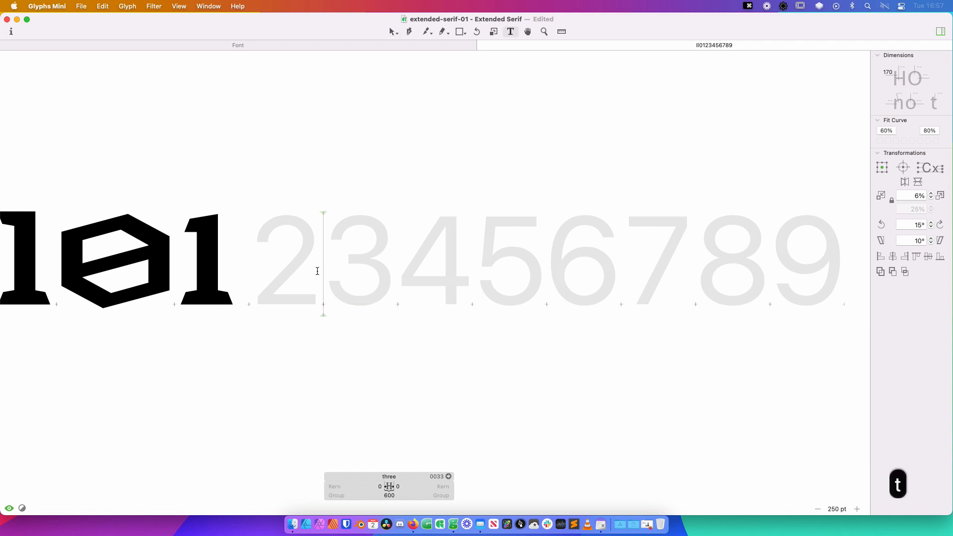
text(o)
key(Escape)
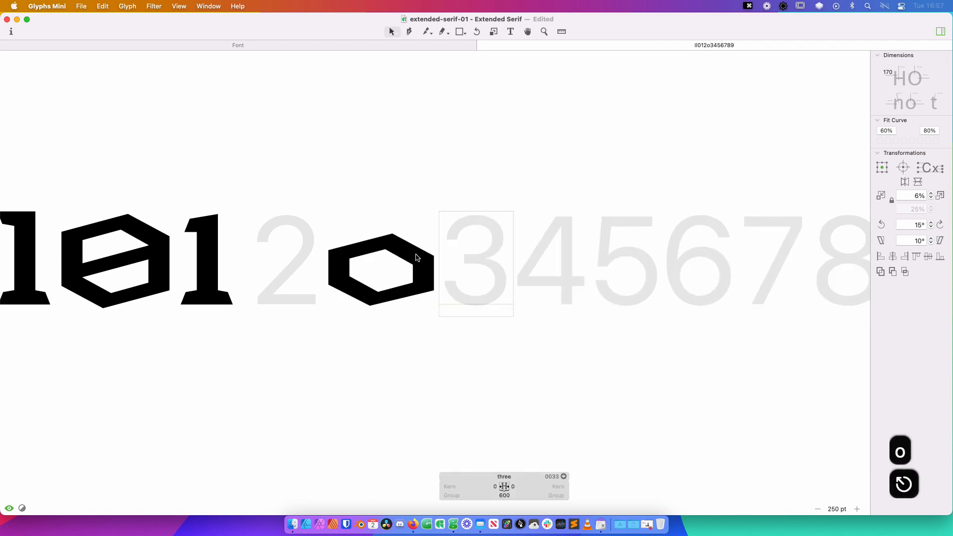
Copy the complete outline of the lowercase o and paste it into the six glyph
double_click(410, 260)
drag(472, 198, 323, 305)
key(cmd+c)
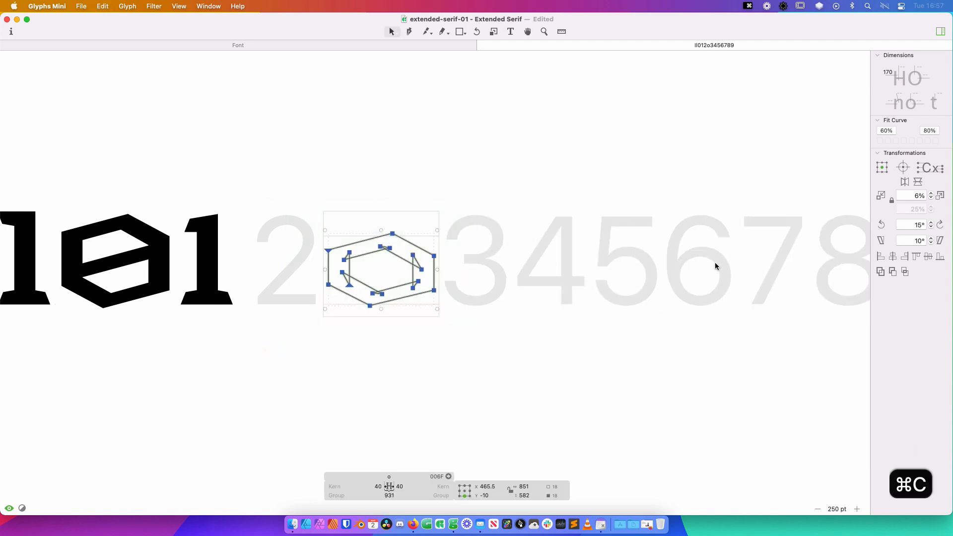
double_click(715, 267)
key(super+v)
Link the six's left and right sidebearings to those of the capital O
key(z)
key(space)
drag(839, 187, 390, 353)
click(335, 486)
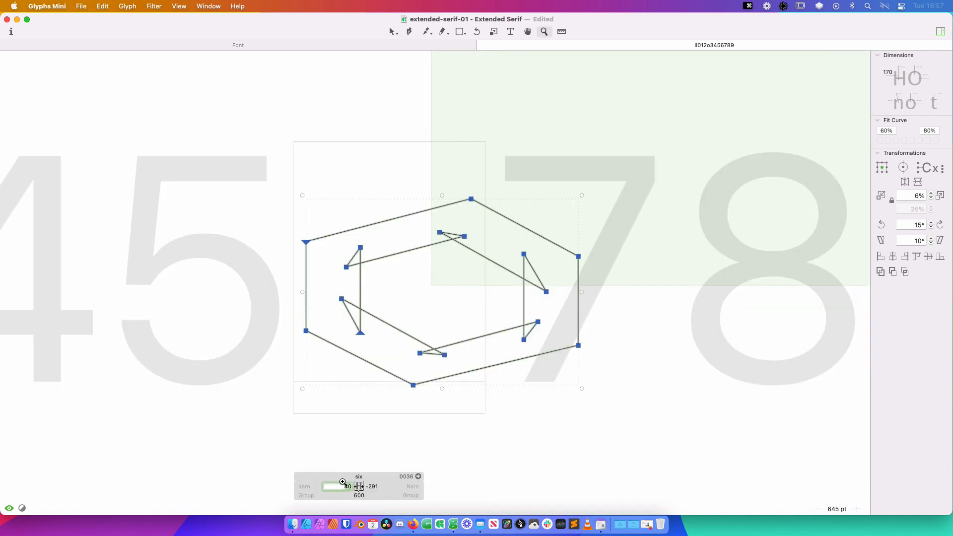
key(cmd+a)
text(o)
key(BackSpace)
text(O)
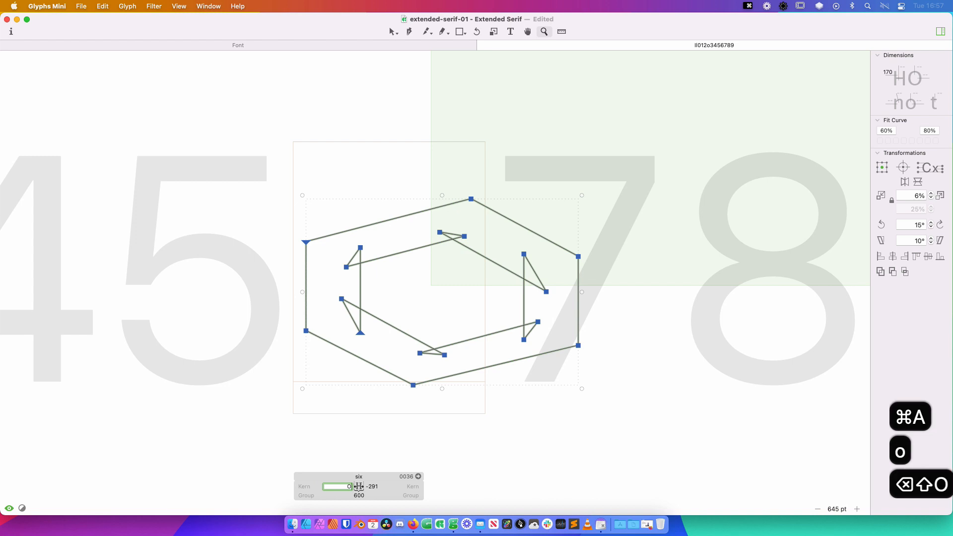
key(Tab)
text(O)
key(Return)
click(498, 177)
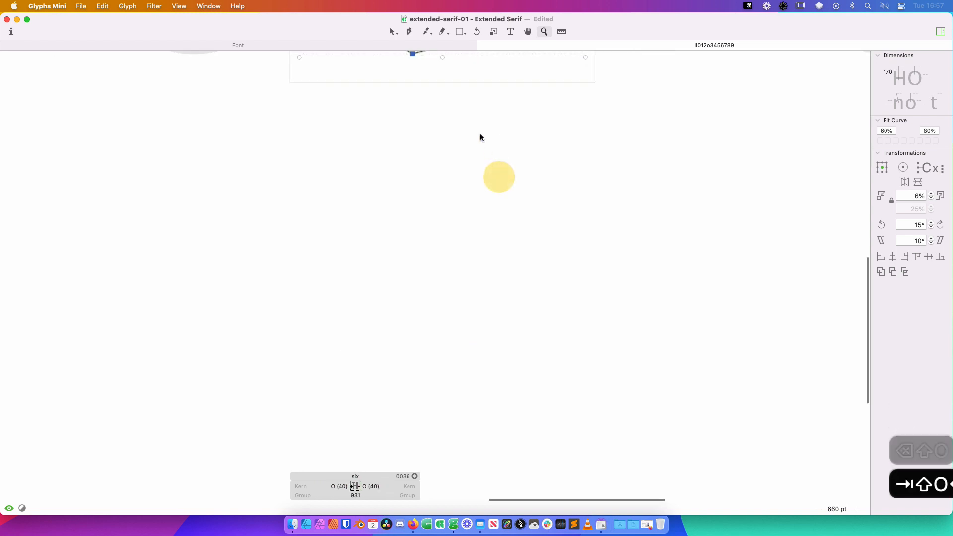
Duplicate the complete outline of the six and place the copy directly above the original
key(space)
drag(484, 139, 523, 382)
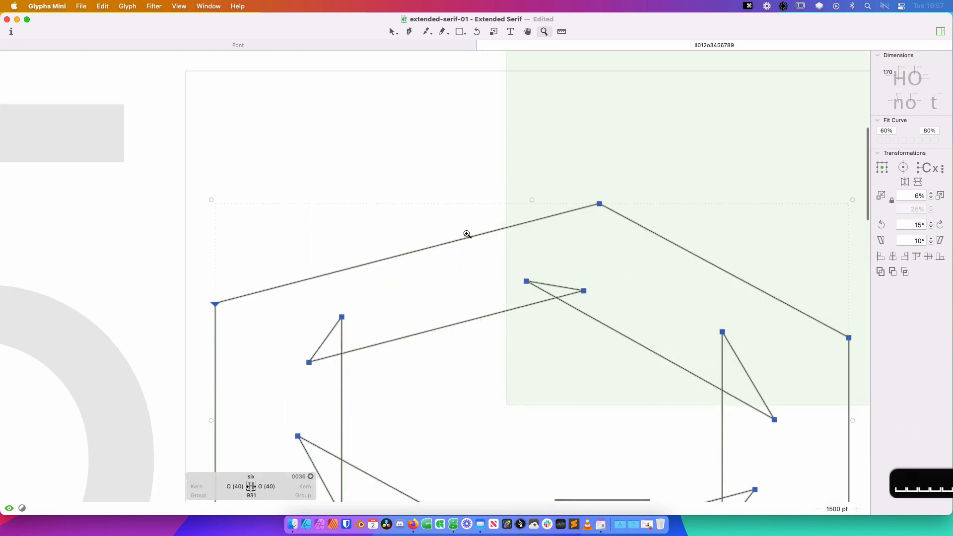
key(super+minus)
key(super+minus)
key(super+minus)
key(v)
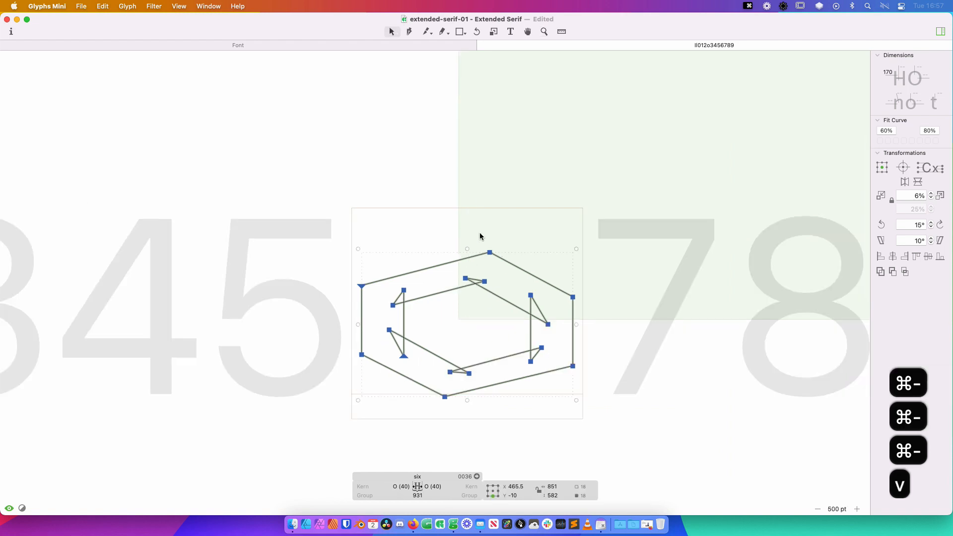
click(501, 224)
double_click(505, 299)
shift+click(537, 278)
key(super+c)
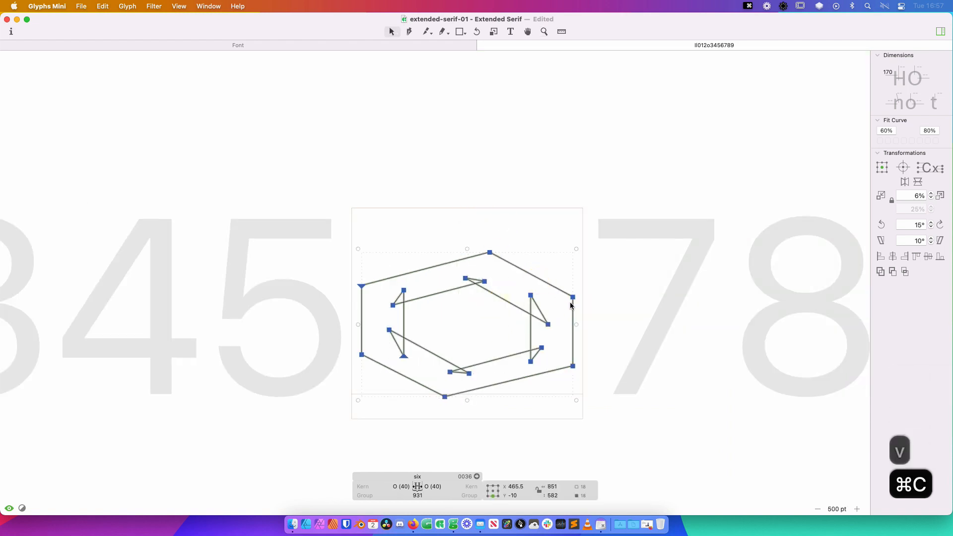
key(super+v)
drag(572, 298, 571, 145)
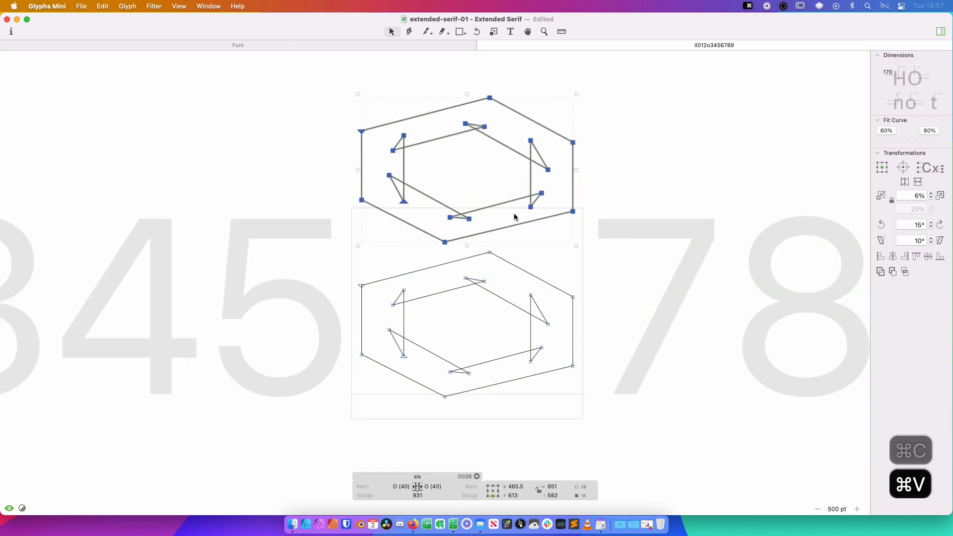
Cut across both sides of the upper outline copy with the Knife tool and delete its lower half
click(425, 32)
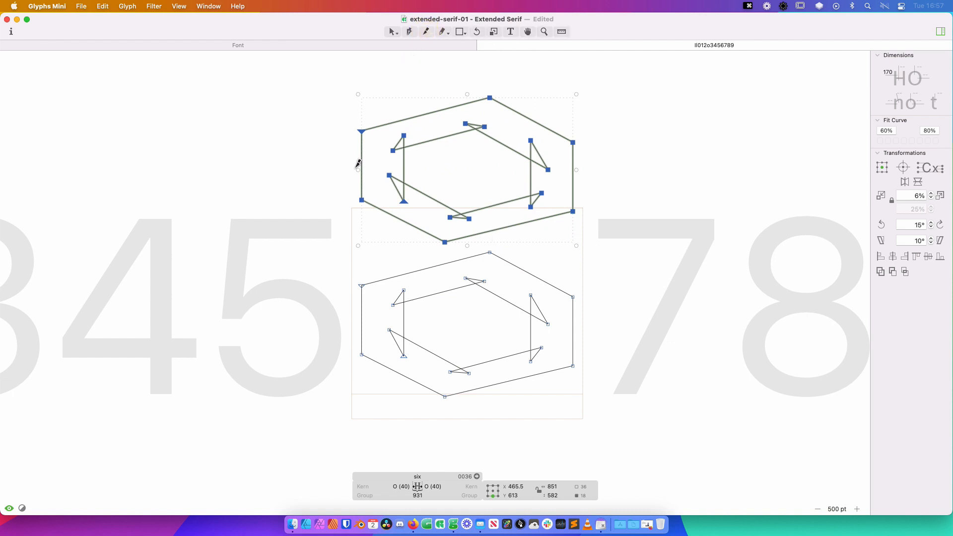
mouse_move(355, 169)
mouse_down()
mouse_move(533, 182)
mouse_move(428, 178)
mouse_up()
drag(519, 183, 607, 186)
key(v)
double_click(546, 215)
key(BackSpace)
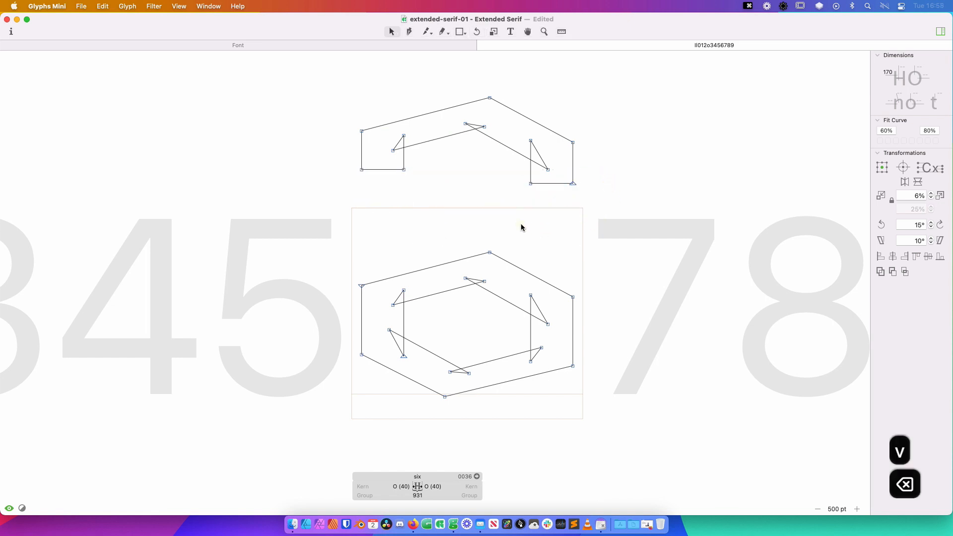
Move the remaining upper arc straight down to sit just above the six's lower outline
double_click(527, 183)
drag(528, 183, 530, 269)
Insert a zero after the six in the sample text for comparison
text(t)
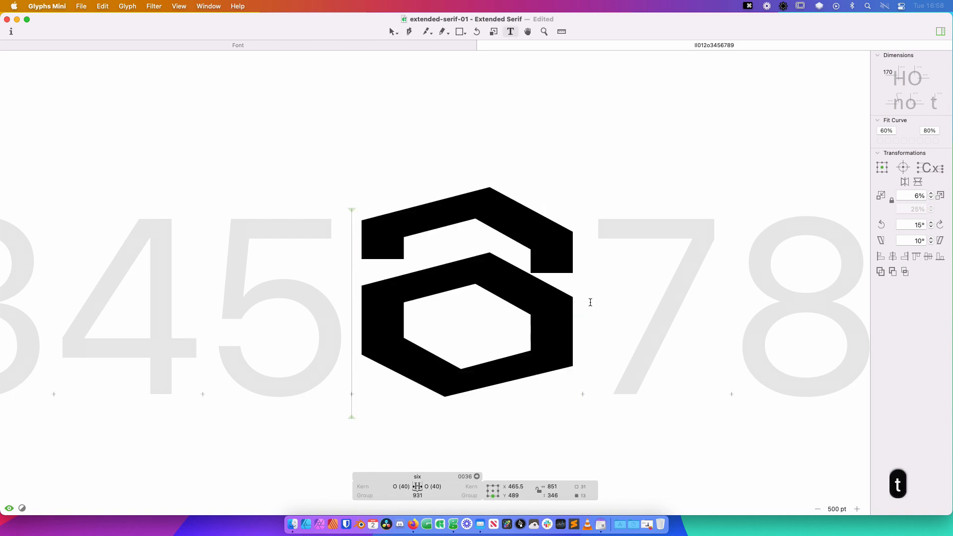
text(o)
key(BackSpace)
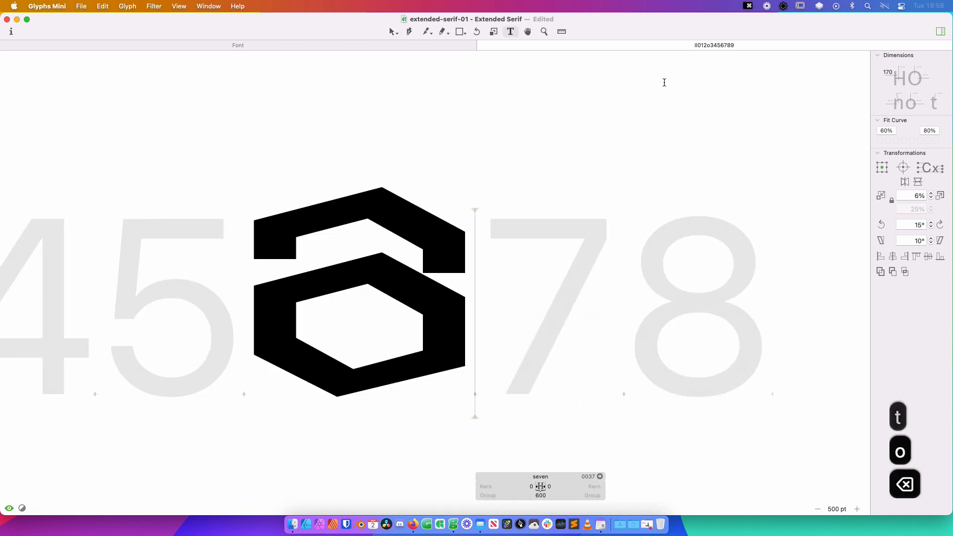
text(0)
key(Escape)
key(space)
drag(515, 258, 575, 244)
double_click(607, 232)
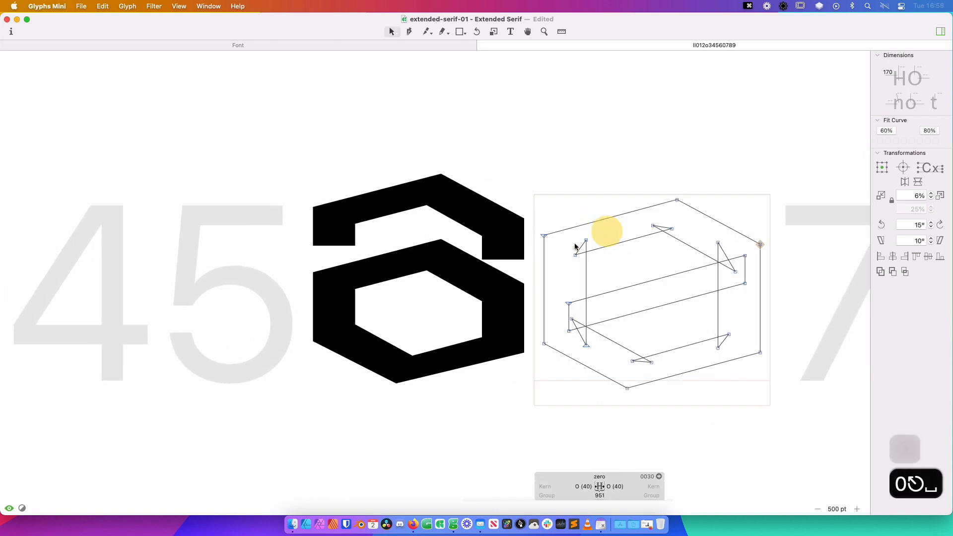
Add the capital O as a component in the six glyph to serve as a size reference
double_click(427, 226)
key(space)
drag(423, 235, 510, 209)
click(501, 311)
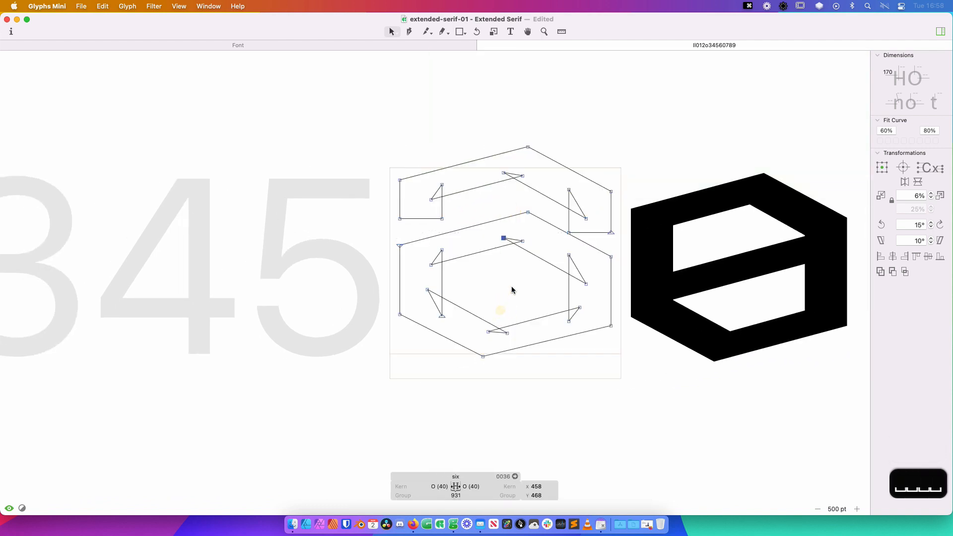
key(super+shift+c)
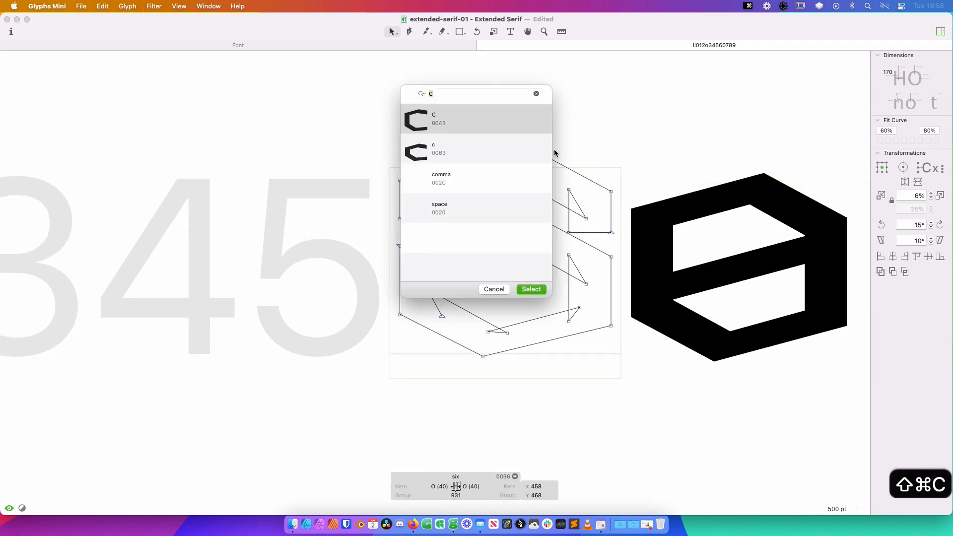
text(0)
key(Return)
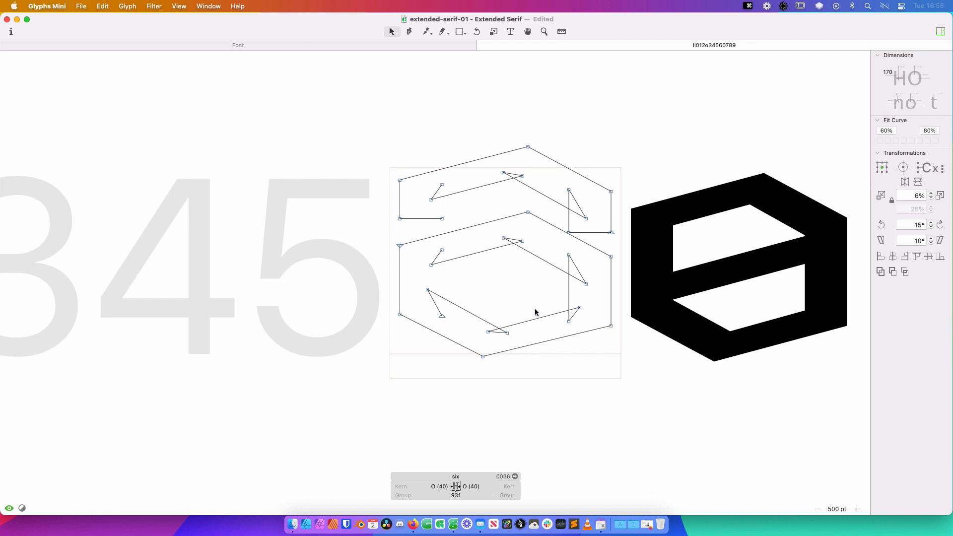
key(super+shift+c)
text(0)
key(BackSpace)
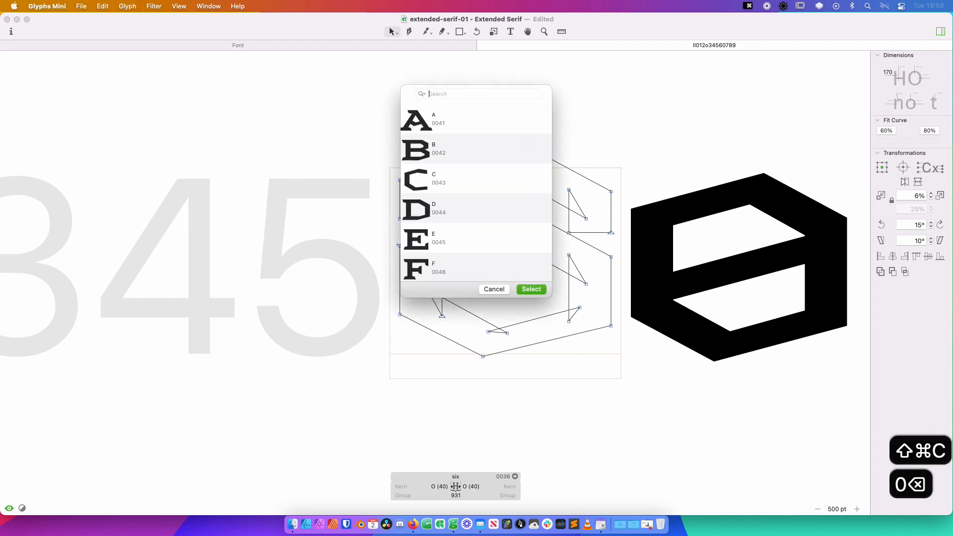
key(BackSpace)
text(O)
key(Return)
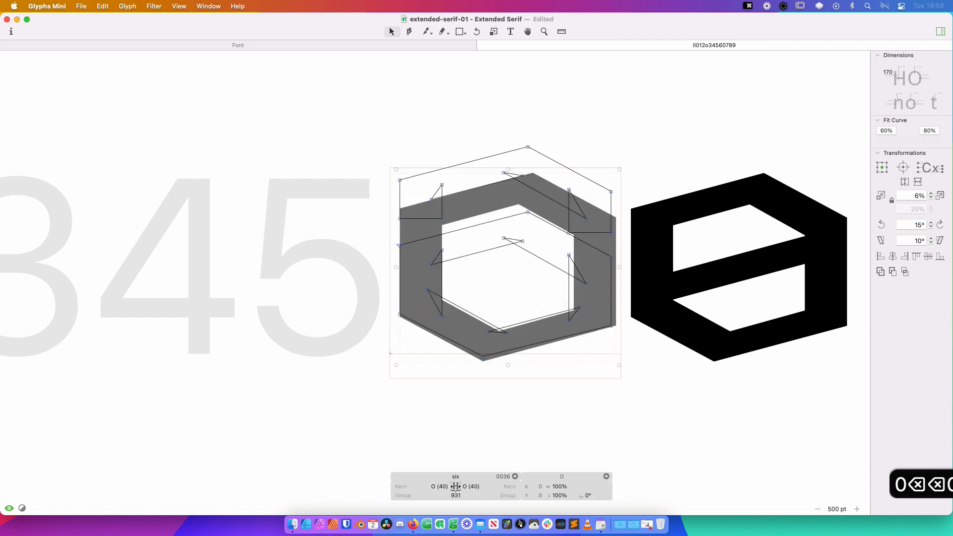
click(632, 135)
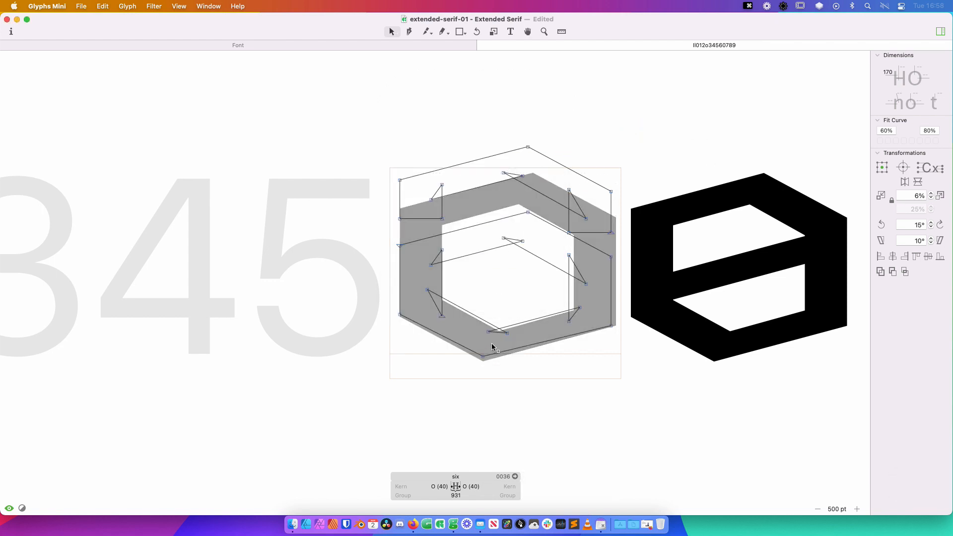
Move all outlines of the six down 20 units to line up with the bottom of the O component
key(cmd+a)
key(shift+Down)
key(shift+Down)
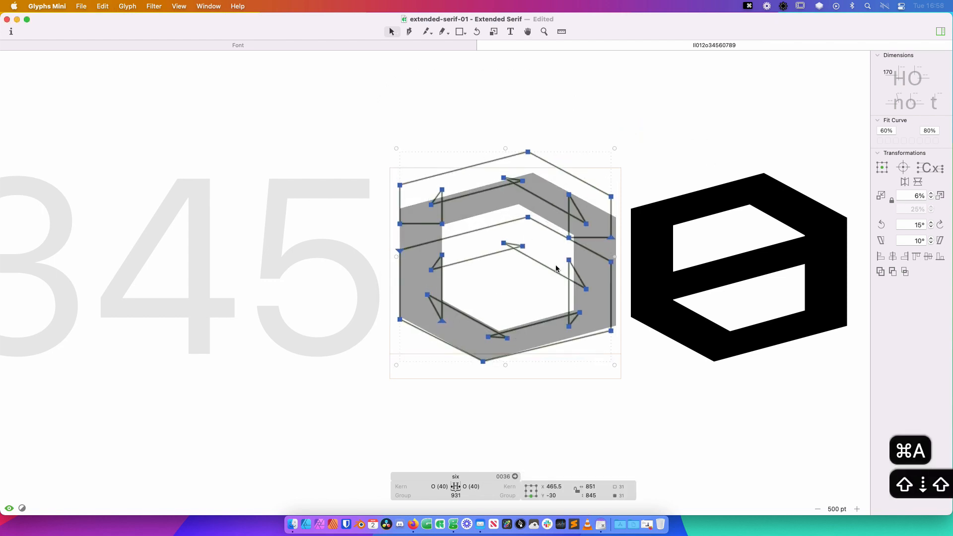
click(566, 369)
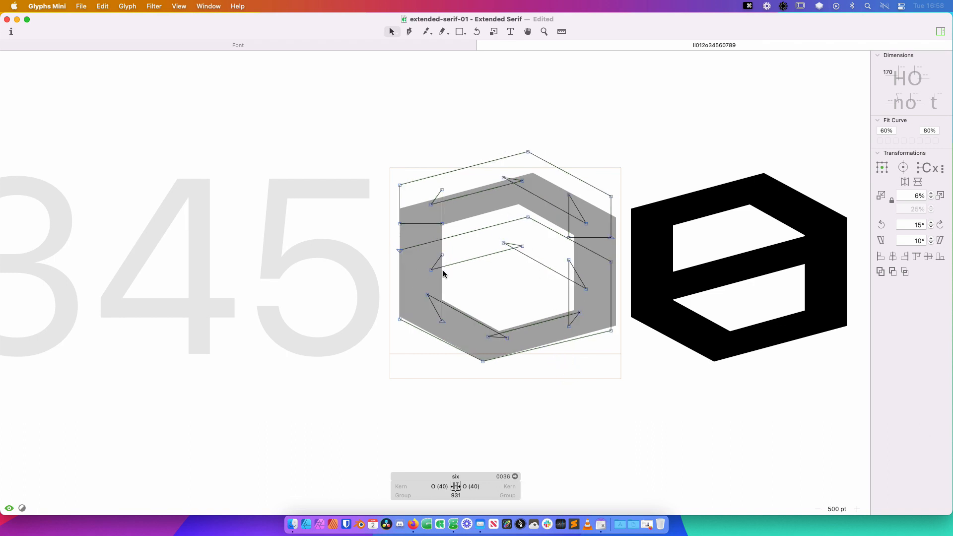
Lower the six's upper arc by 90 units so its top lines up with the O component
double_click(558, 167)
key(shift+Down)
key(shift+Down)
key(shift+Down)
key(shift+Down)
key(shift+Down)
key(shift+Down)
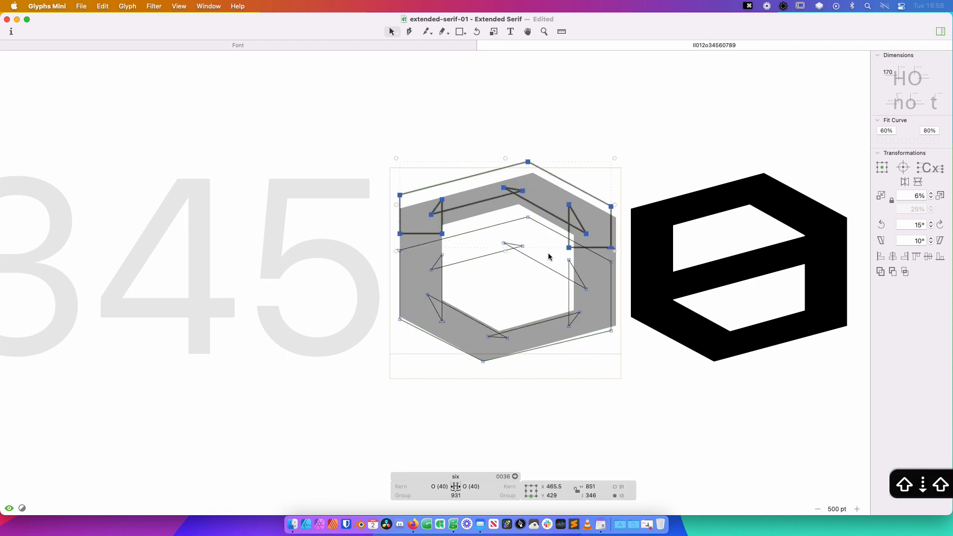
key(shift+Down)
key(shift+Down)
key(shift+Down)
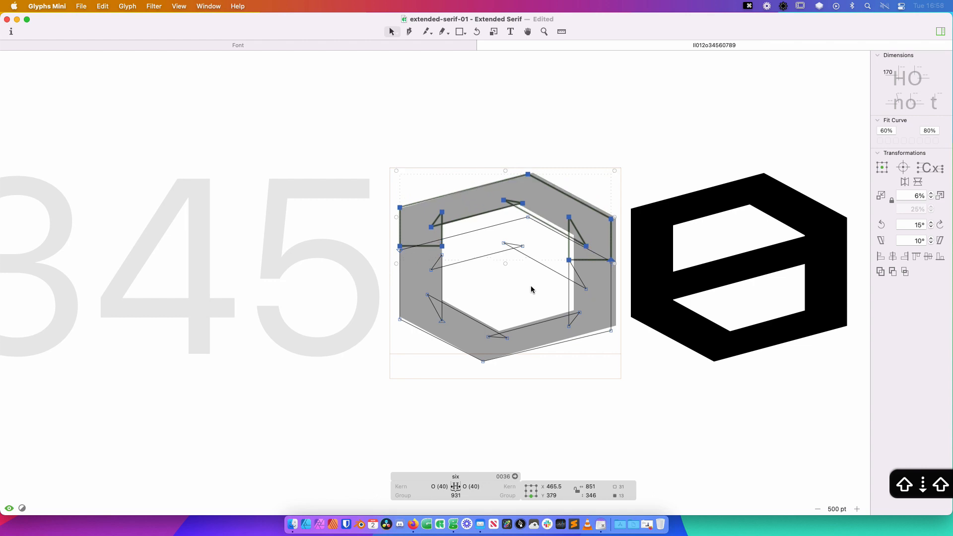
click(517, 292)
double_click(499, 228)
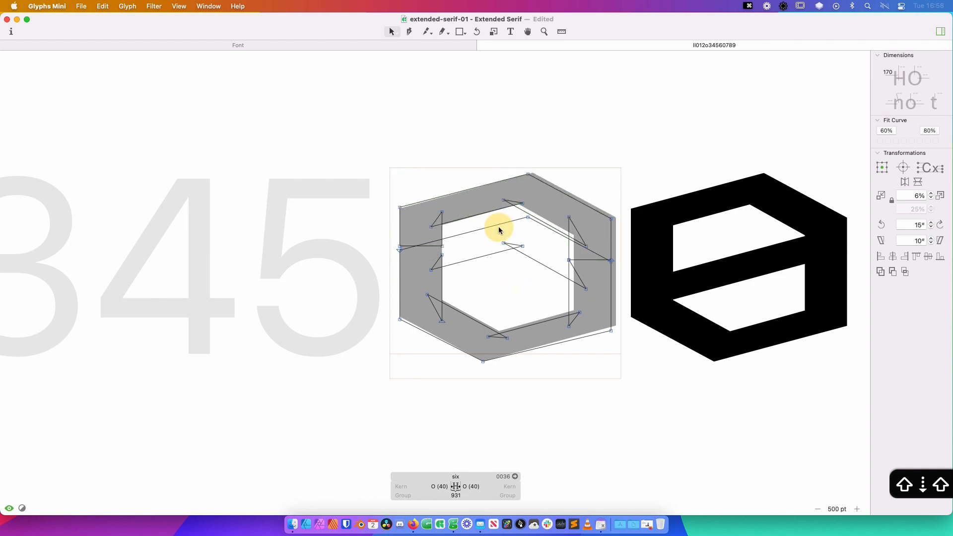
click(490, 278)
click(413, 260)
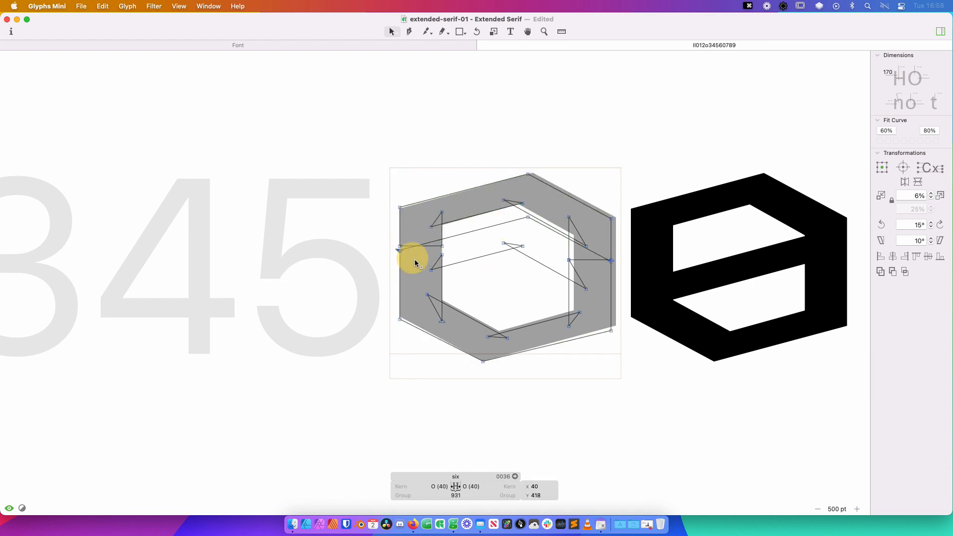
click(436, 263)
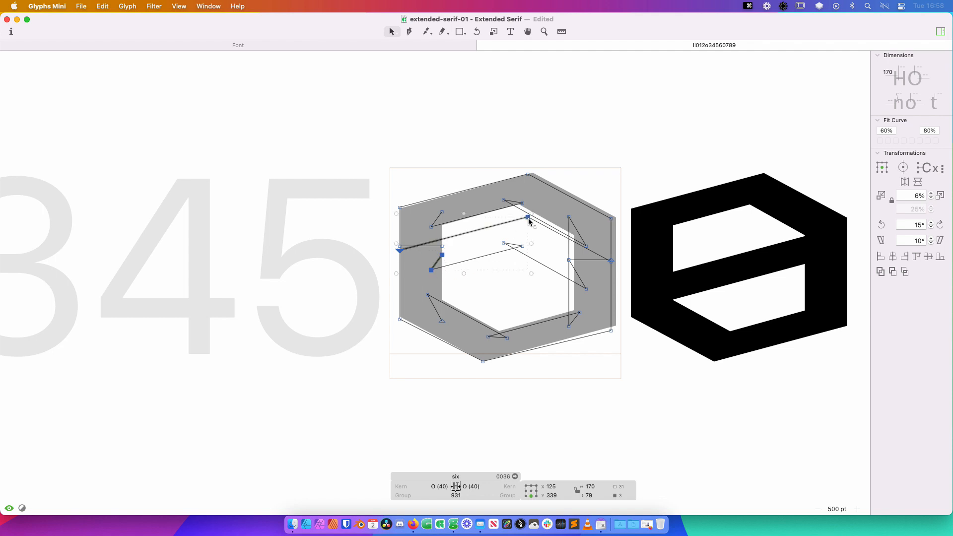
shift+click(534, 259)
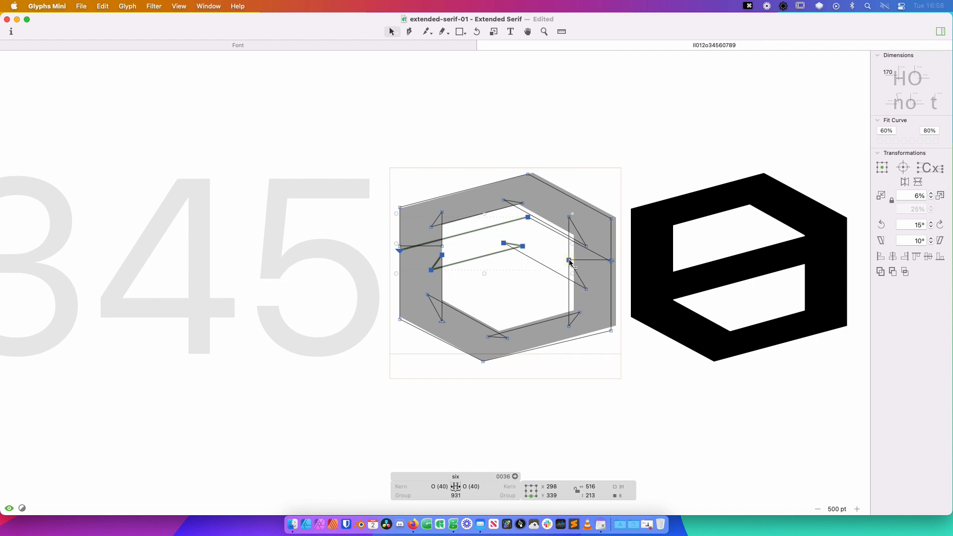
key(shift+Down)
key(shift+Up)
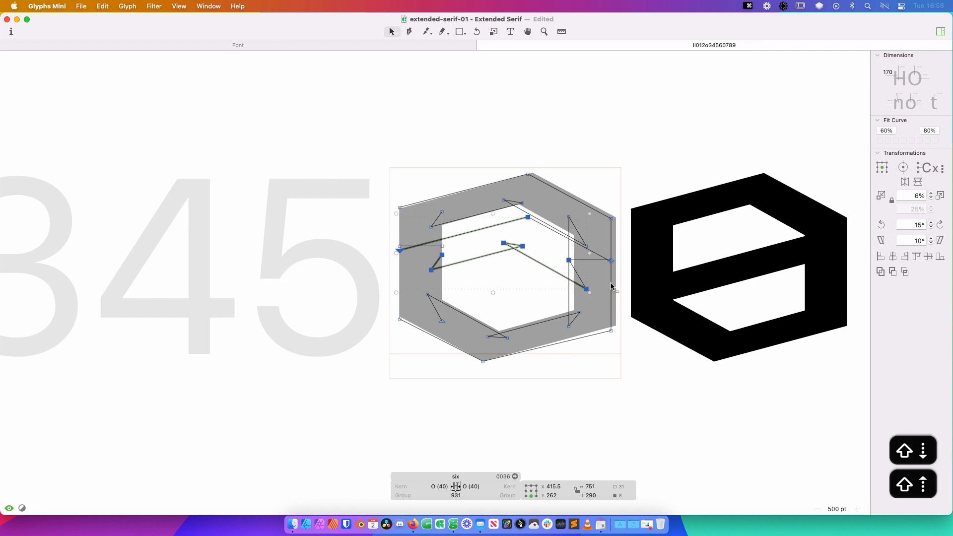
Move the six's upper arc straight up, clear of the bowl's upper nodes
click(603, 294)
double_click(574, 196)
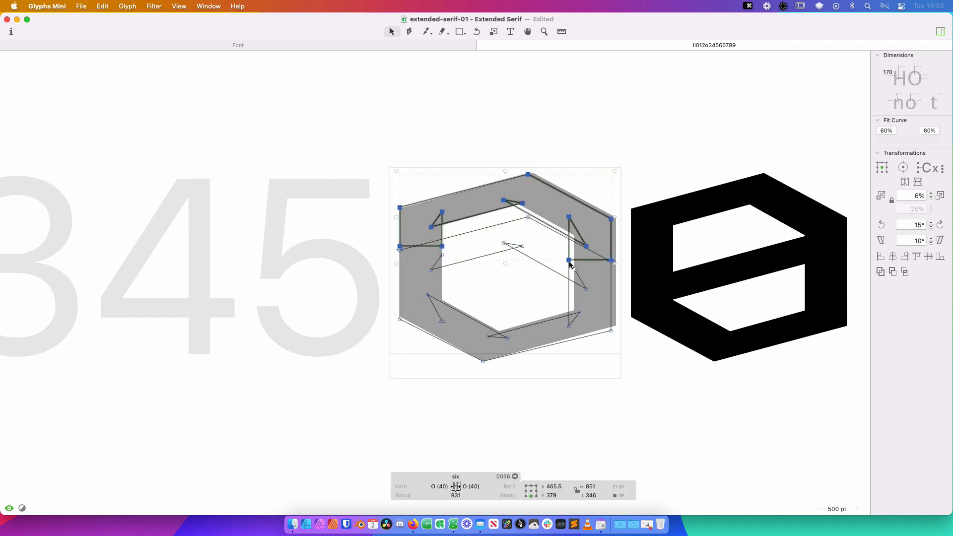
drag(570, 260, 568, 214)
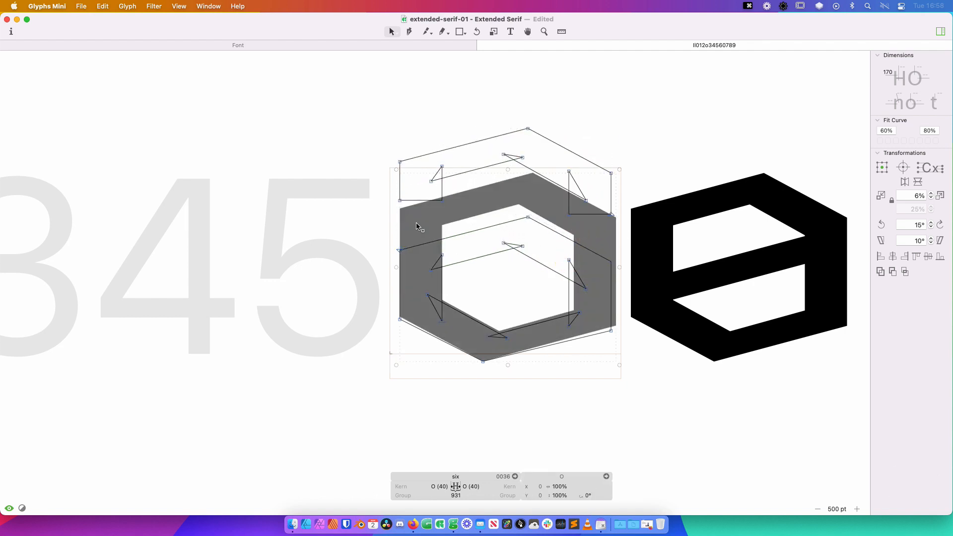
Select only the upper nodes of the six's bowl, without the O component, and lower them 60 units
drag(375, 225, 622, 293)
drag(541, 216, 507, 219)
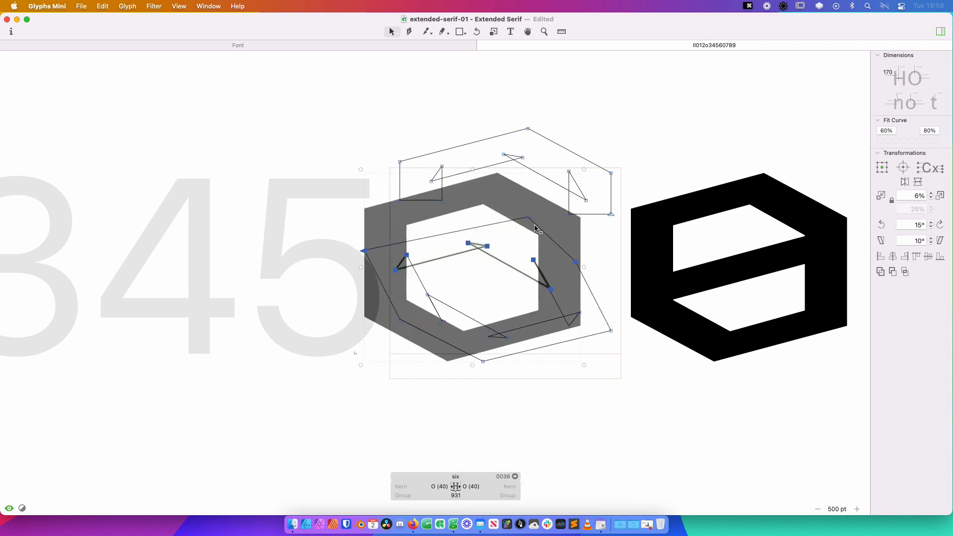
key(super+z)
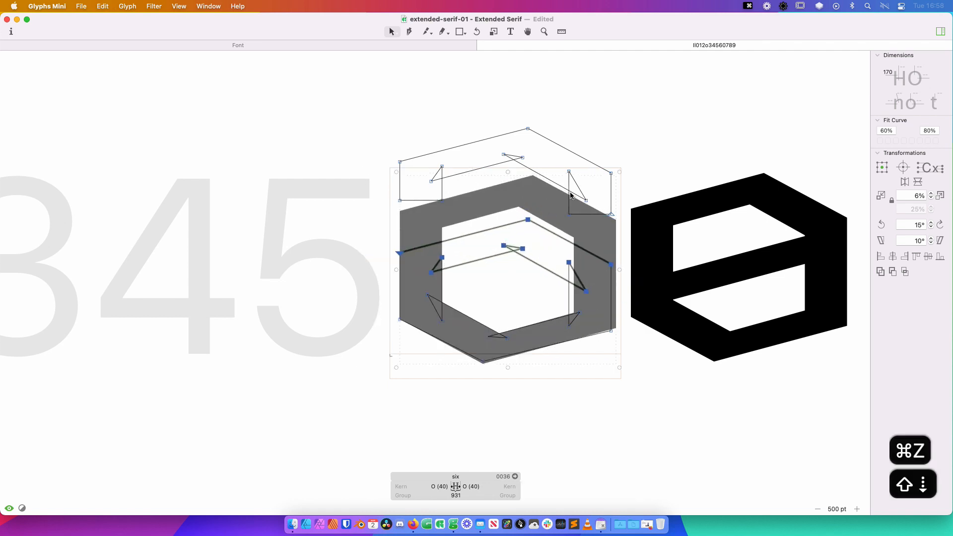
key(shift+Down)
key(shift+Up)
key(shift+Up)
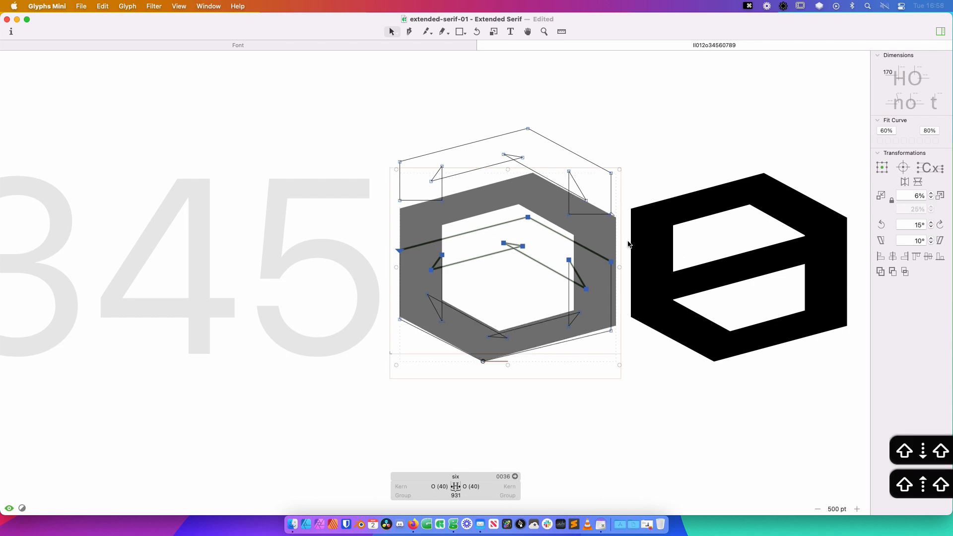
shift+click(612, 233)
key(shift+Down)
key(shift+Down)
key(shift+Down)
key(shift+Down)
key(shift+Down)
key(shift+Down)
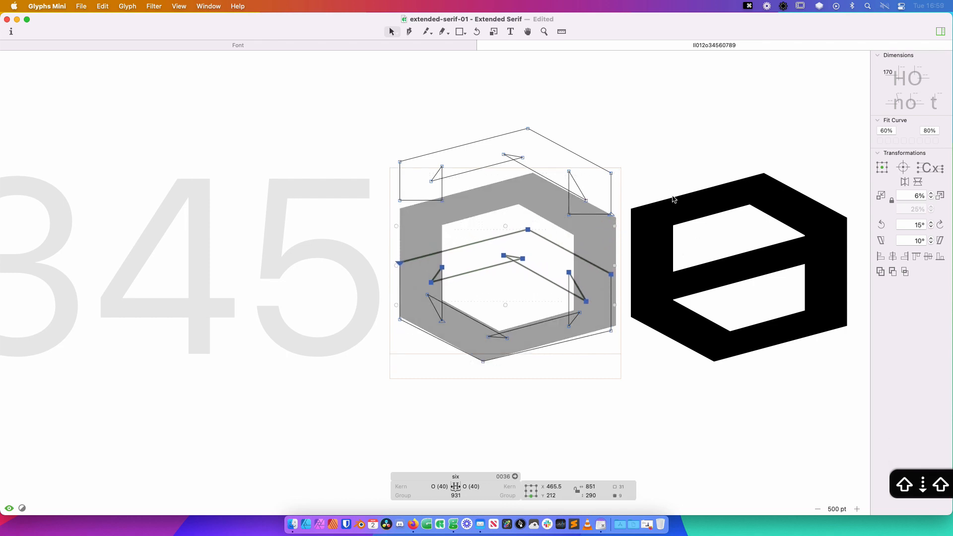
double_click(574, 193)
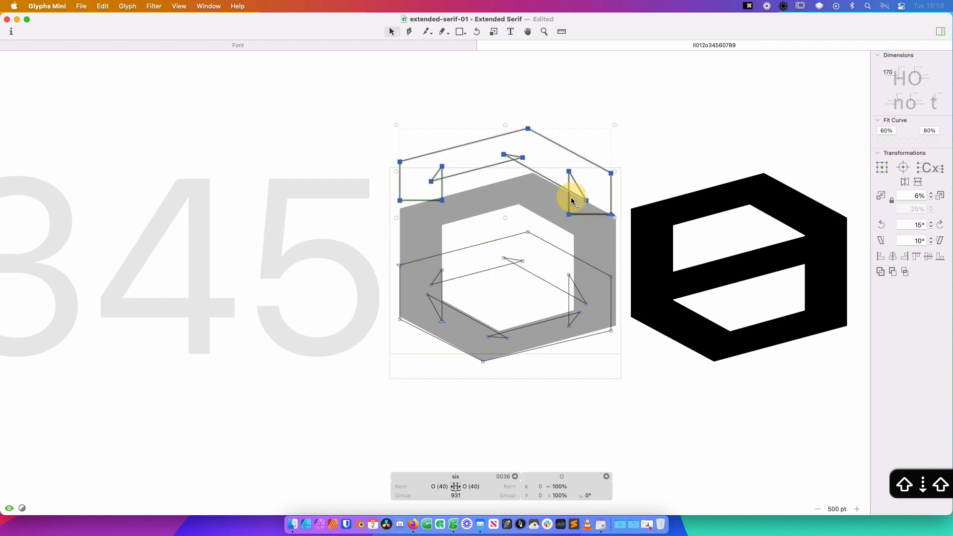
double_click(734, 176)
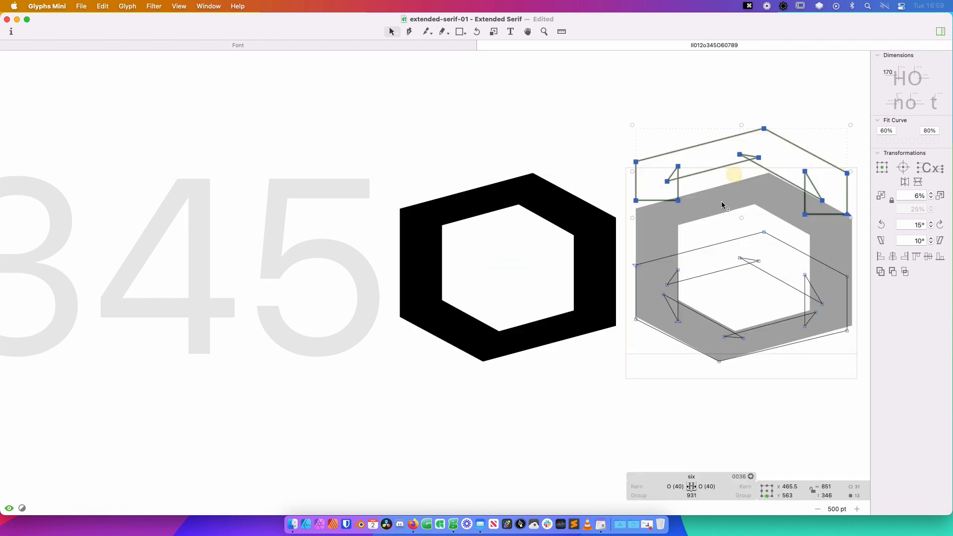
key(space)
drag(782, 193, 587, 175)
key(t)
click(437, 230)
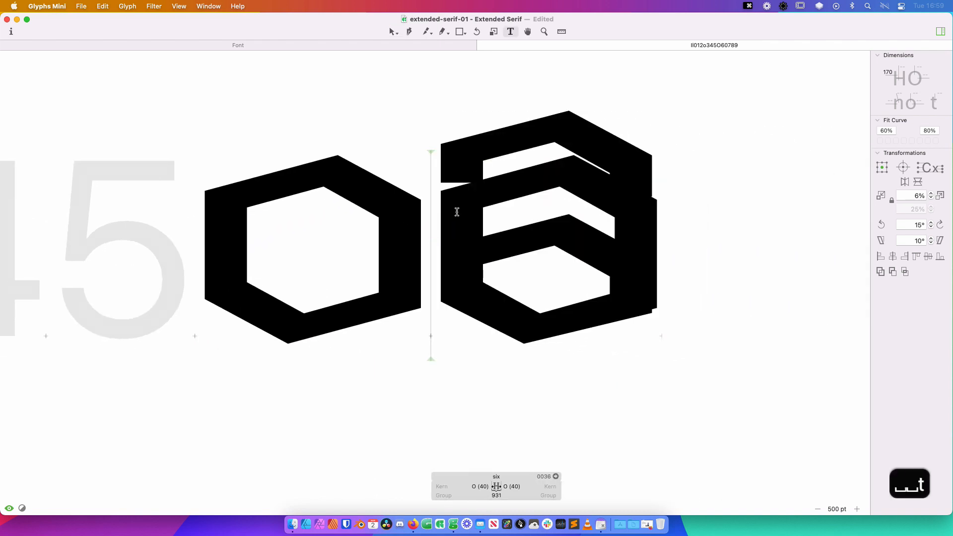
key(BackSpace)
key(Escape)
key(space)
drag(342, 167, 581, 208)
Move the six's upper arc back down so its top aligns with the top of the O component
click(579, 154)
double_click(581, 167)
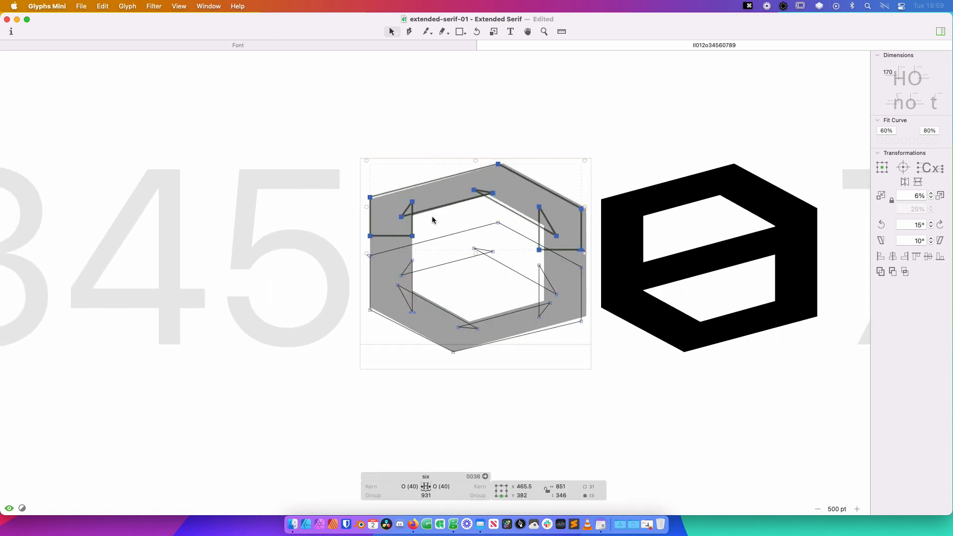
click(401, 240)
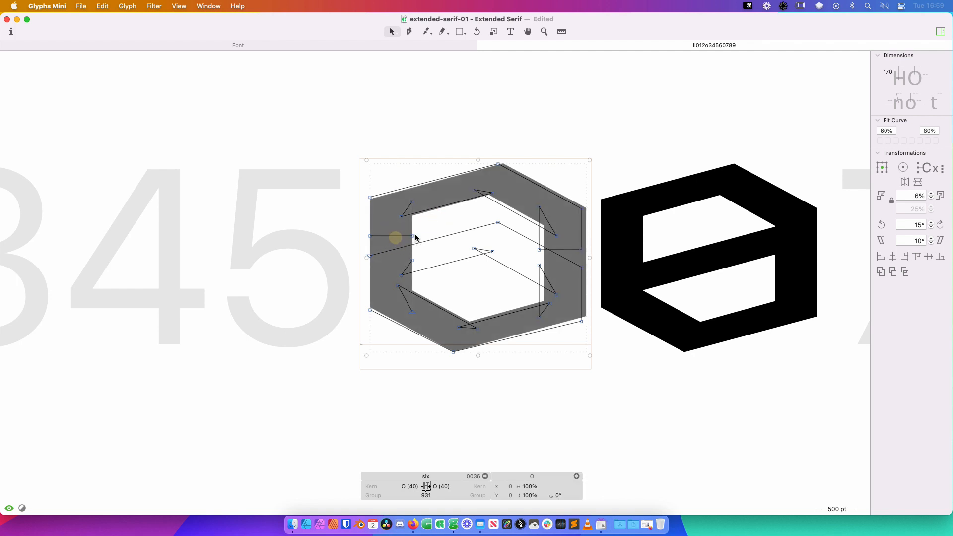
Lower the two stem end nodes of the six's upper arc so the stem overlaps the bowl
click(412, 238)
drag(366, 240, 368, 263)
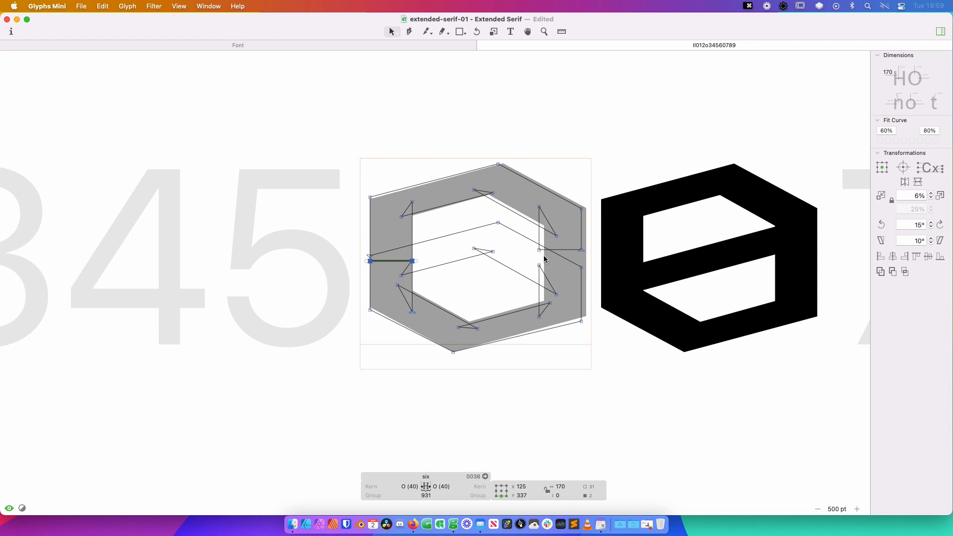
Insert a capital C directly after the six in the sample text
key(t)
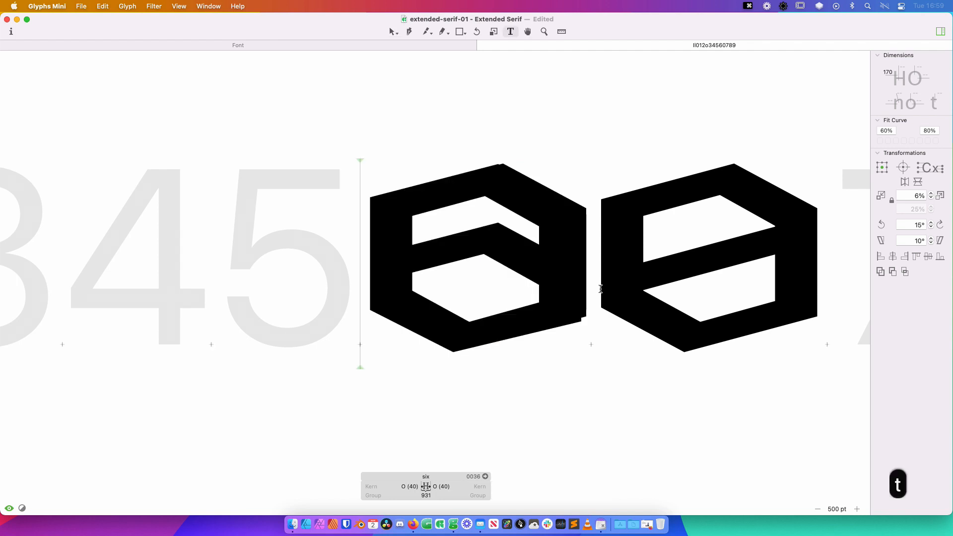
click(600, 292)
text(C)
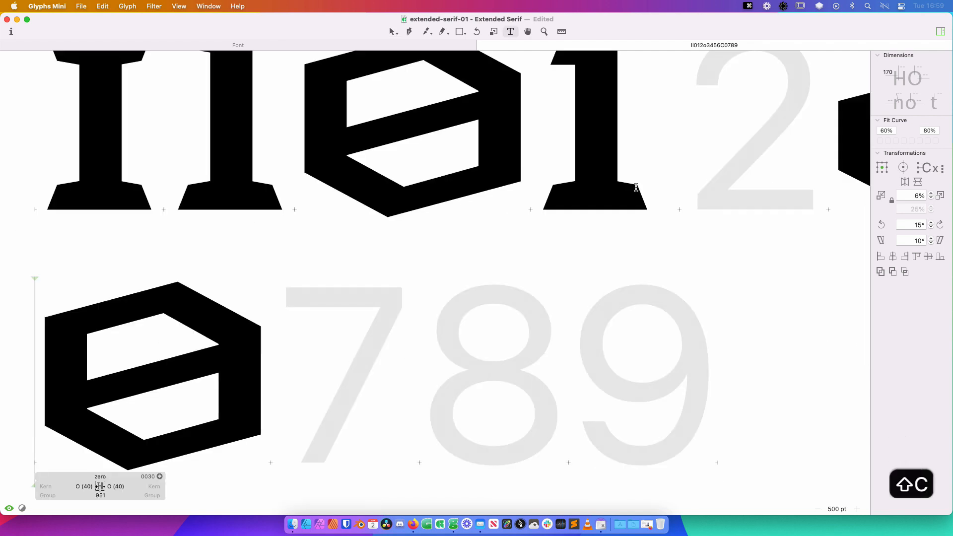
Open the capital C for editing and copy its entire outline
key(Escape)
key(super+0)
key(super+0)
key(super+minus)
key(super+minus)
key(super+minus)
key(super+minus)
key(super+minus)
key(super+minus)
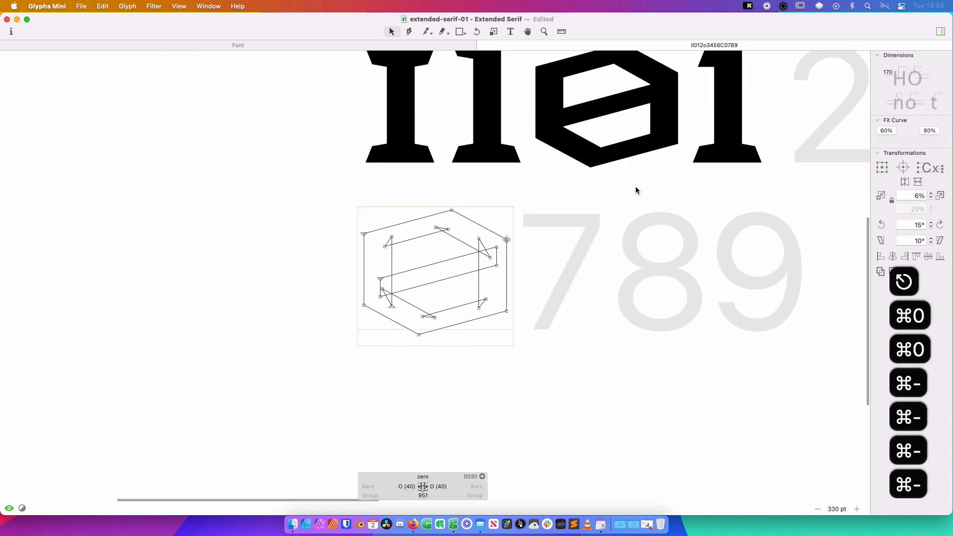
key(space)
drag(780, 163, 511, 168)
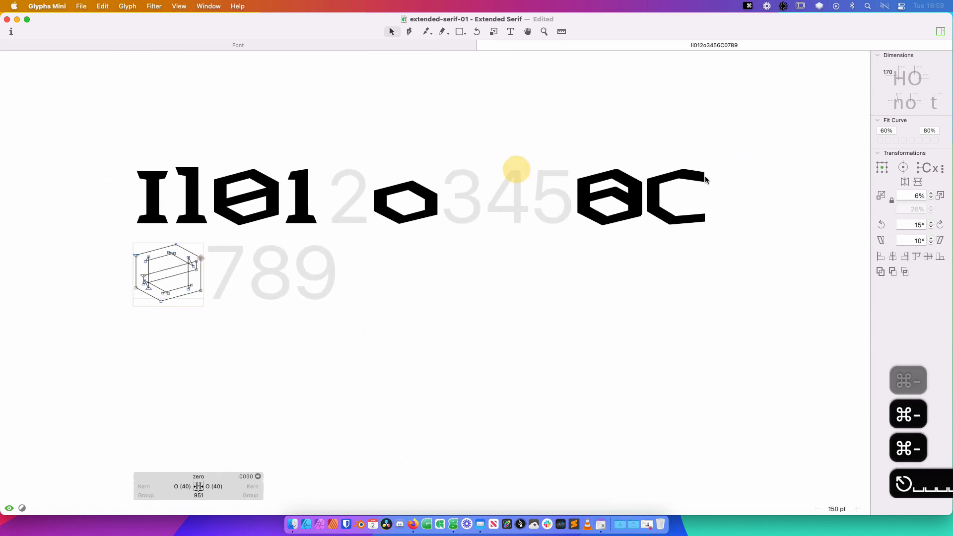
key(z)
drag(731, 148, 472, 275)
key(v)
double_click(674, 166)
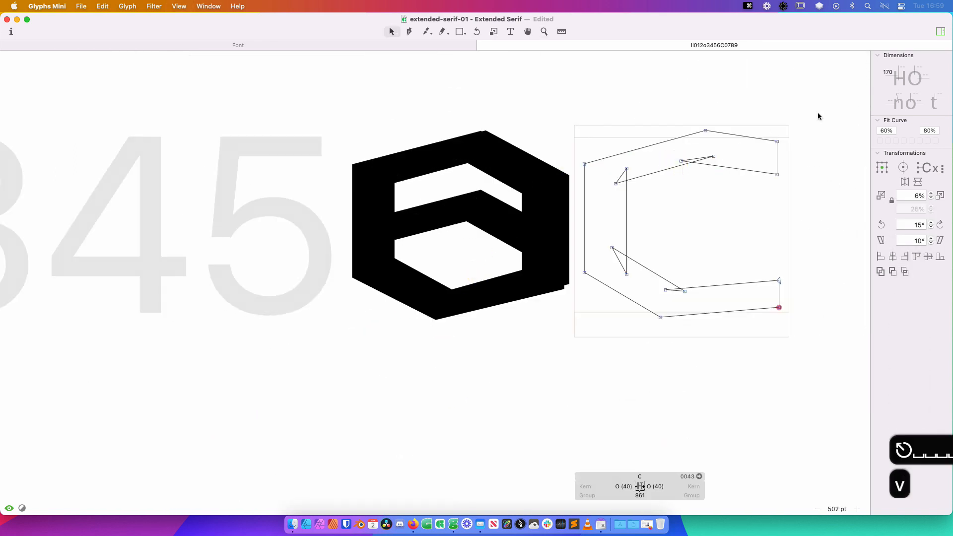
drag(819, 117, 574, 373)
key(super+c)
Delete the six's existing upper arc and paste the capital C outline into the glyph
double_click(512, 192)
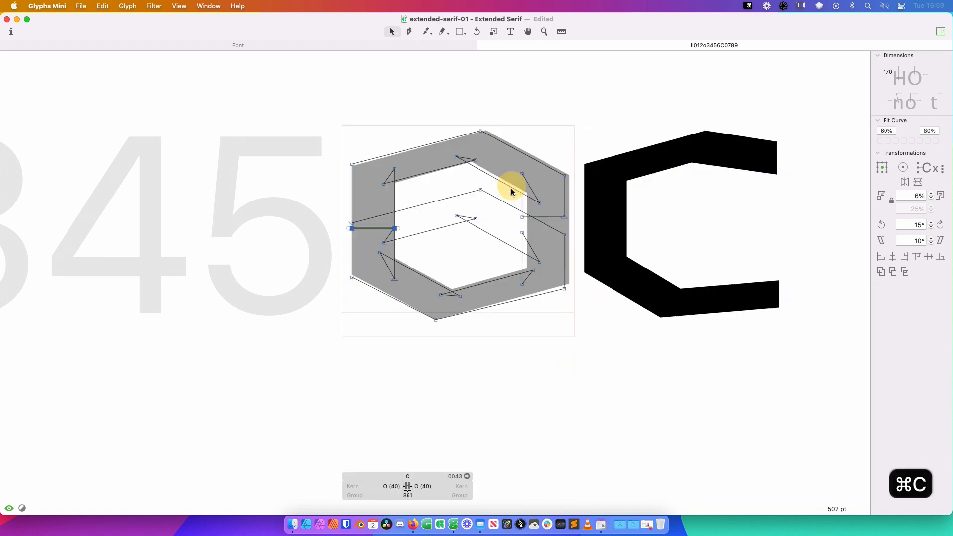
double_click(527, 193)
key(BackSpace)
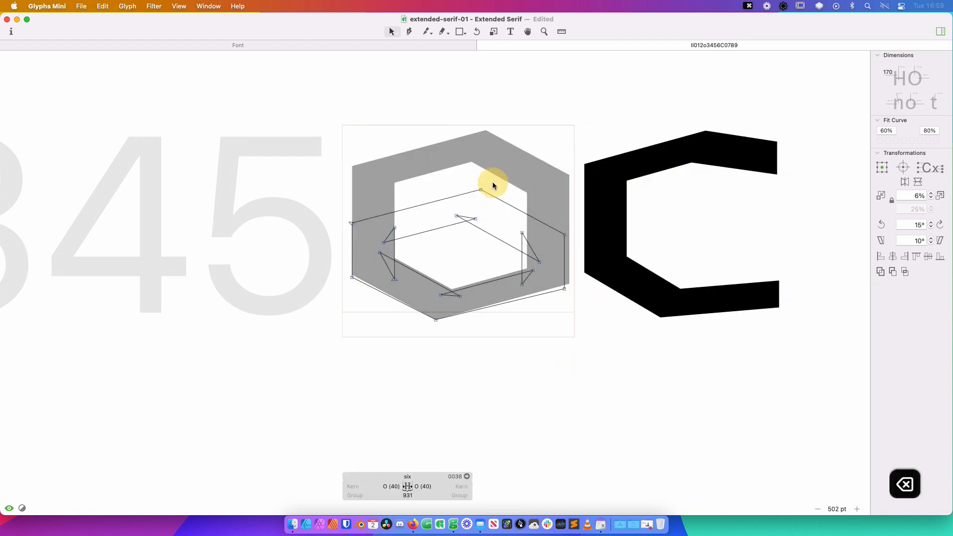
key(alt+c)
key(super+v)
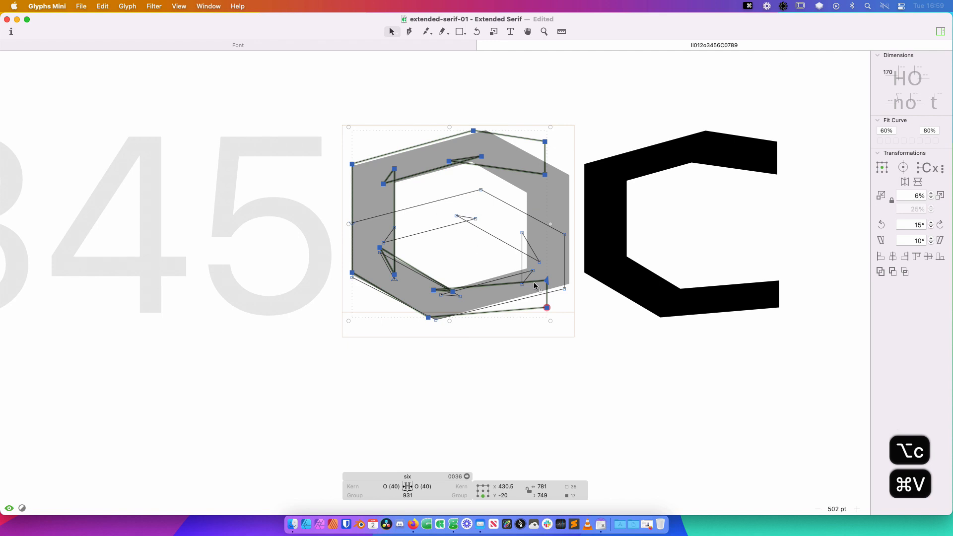
Move the pasted C outline straight up so most of it clears the six's bowl
drag(548, 284, 539, 149)
key(space)
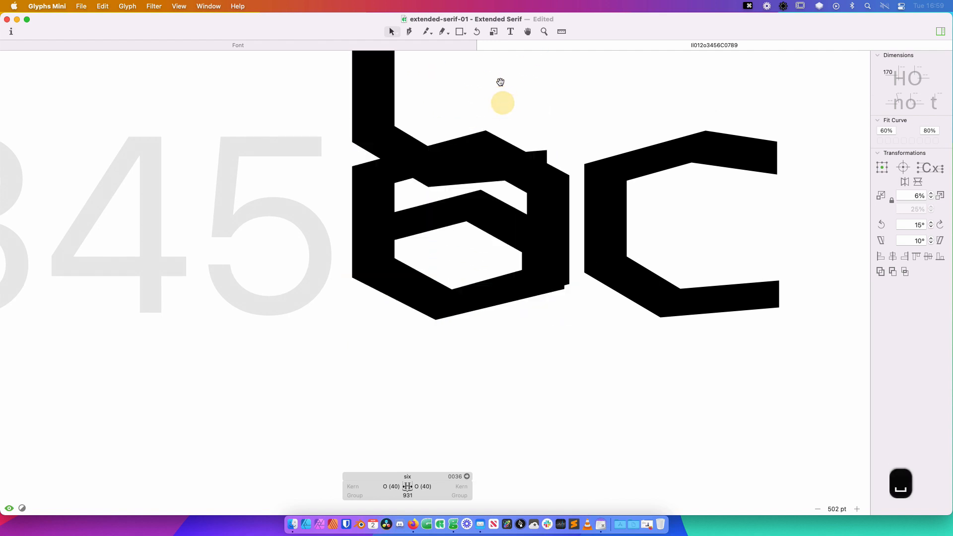
drag(501, 100, 532, 174)
key(k)
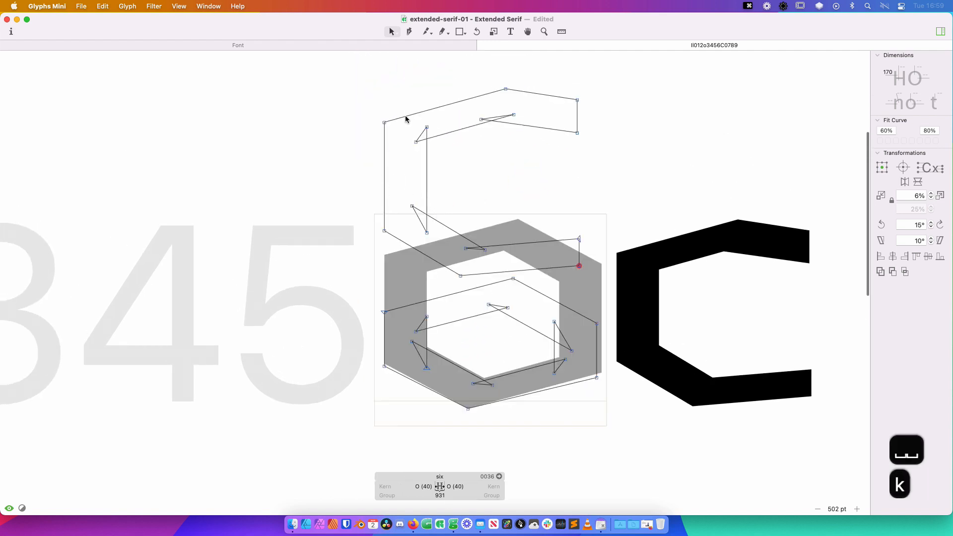
Cut the raised C horizontally through its stem and delete the lower part, keeping only the upper arc
key(p)
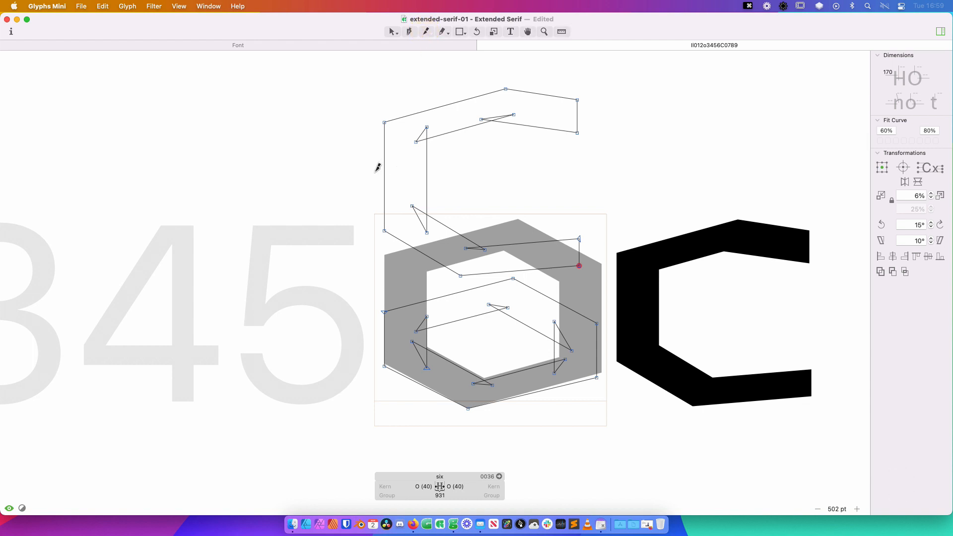
drag(377, 168, 477, 187)
key(v)
double_click(427, 202)
key(BackSpace)
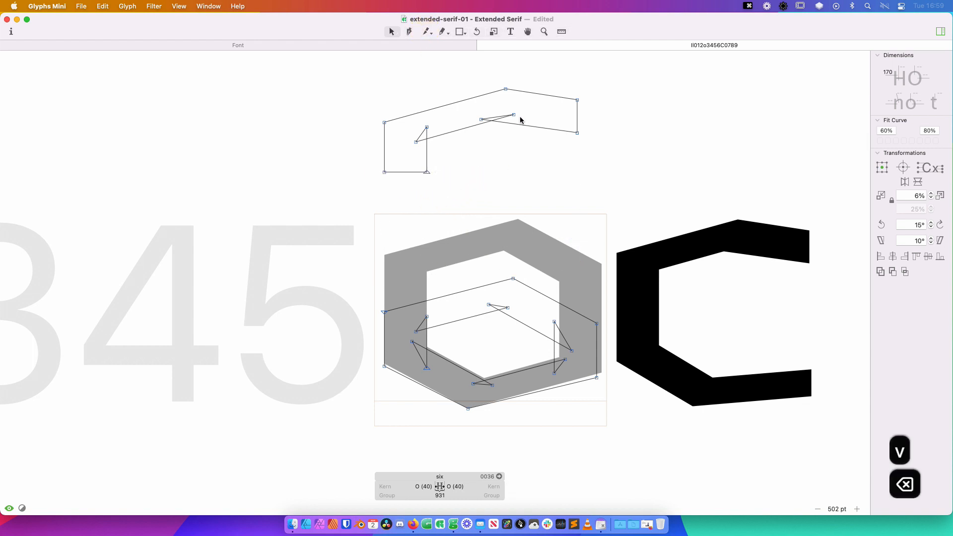
Move the cut arc down until its top aligns with the O component, and lower its stem end nodes into the bowl
double_click(517, 124)
drag(506, 90, 507, 218)
click(426, 289)
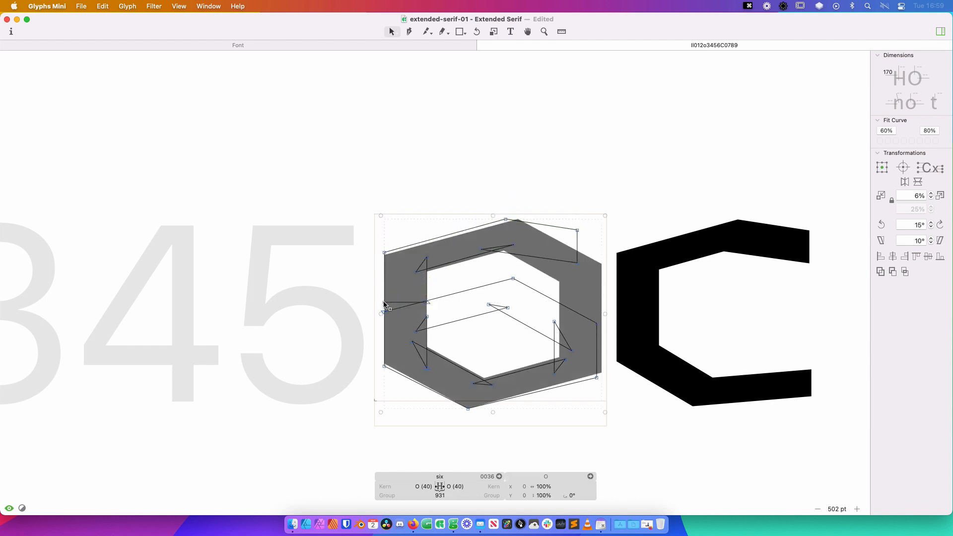
drag(384, 303, 427, 313)
click(448, 286)
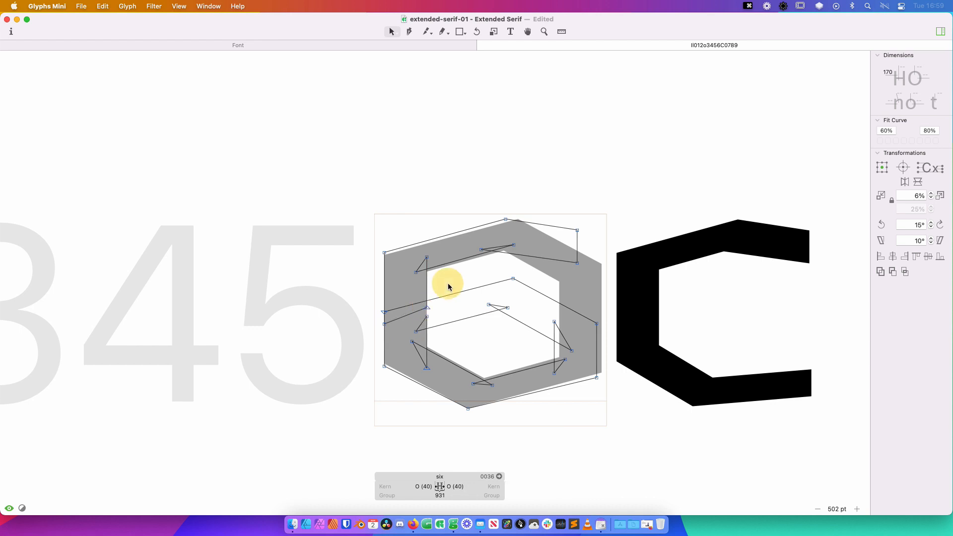
Remove the capital C that follows the six in the sample text
key(t)
click(609, 304)
key(Delete)
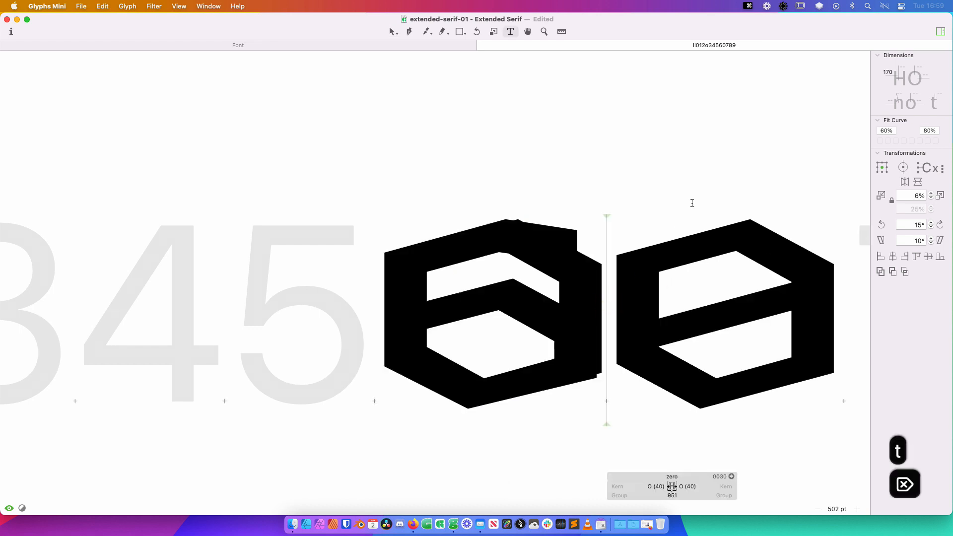
Delete the O reference component from the six, leaving only the bowl and the upper arc
key(Escape)
double_click(597, 291)
click(594, 288)
key(BackSpace)
Try to reposition the two nodes at the open end of the six's upper arc
key(super+minus)
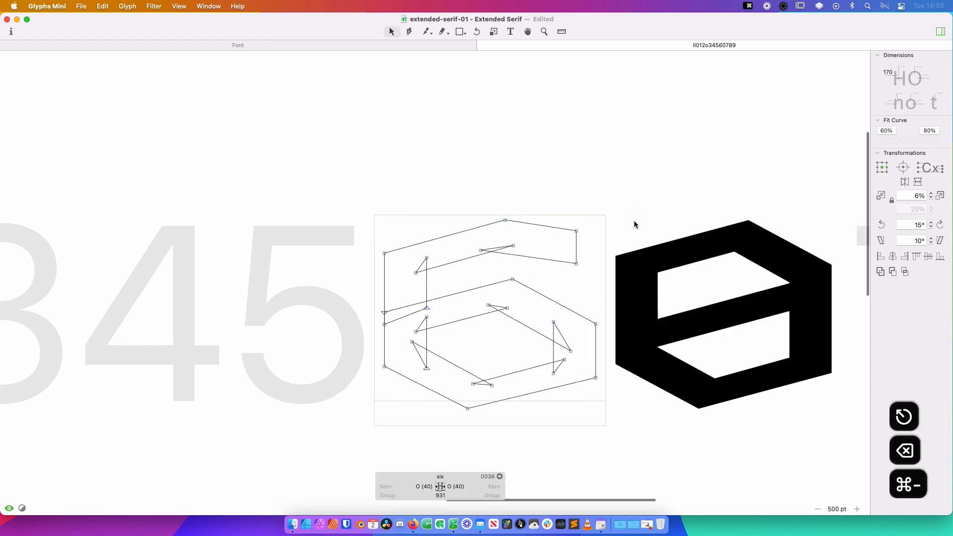
key(super+minus)
key(z)
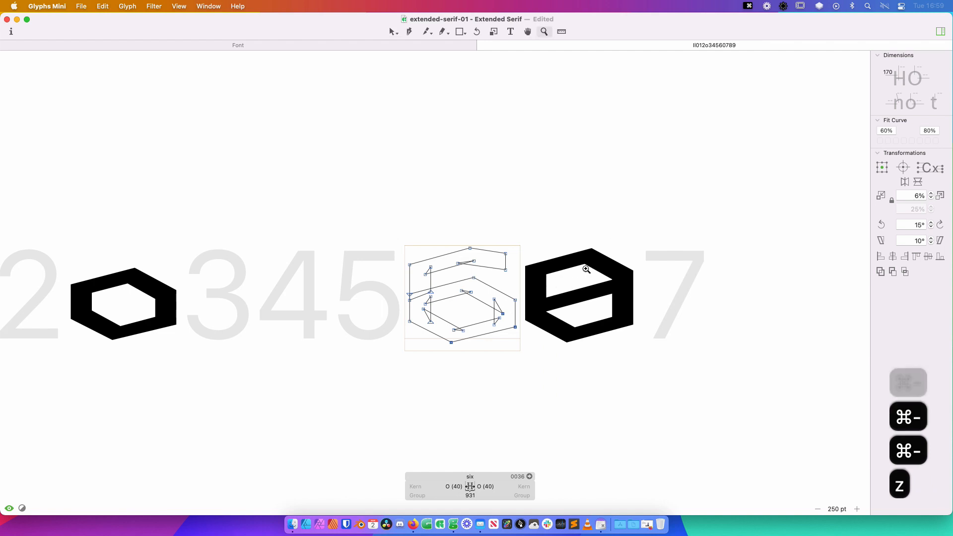
drag(640, 227, 361, 359)
key(v)
drag(477, 136, 484, 218)
key(super+z)
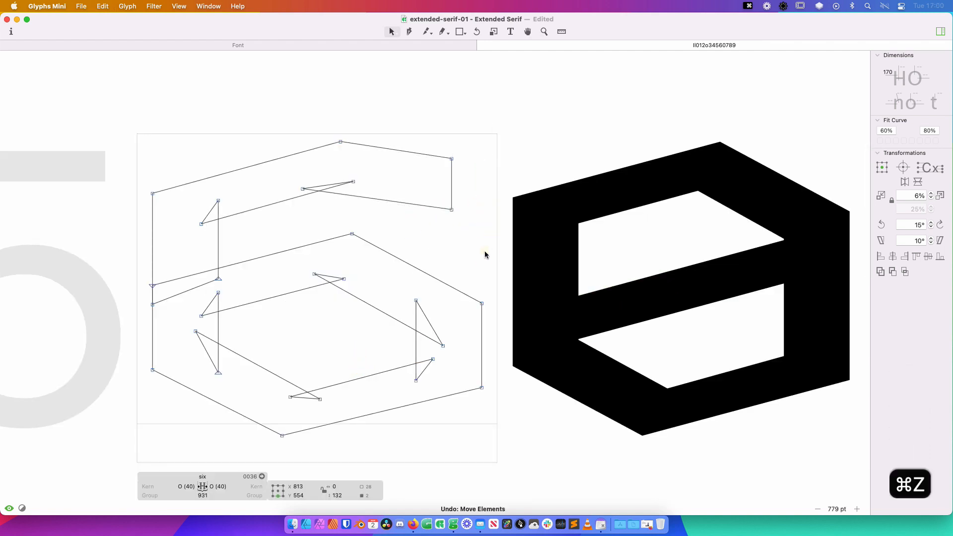
Preview the filled six beside the zero and the other numerals to check its shape
key(alt+minus)
key(alt+equal)
key(super+minus)
key(super+minus)
key(super+minus)
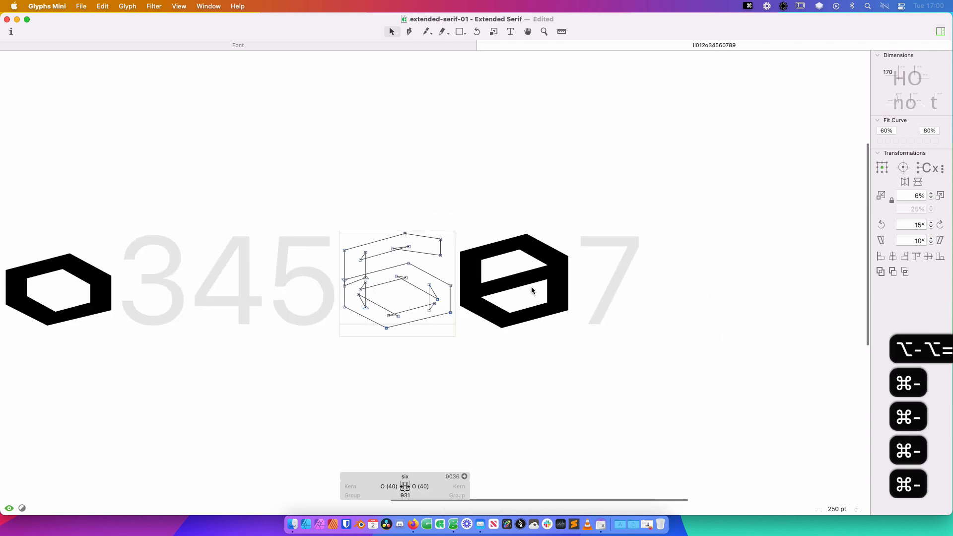
key(super+minus)
key(space)
key(t)
click(592, 223)
key(Escape)
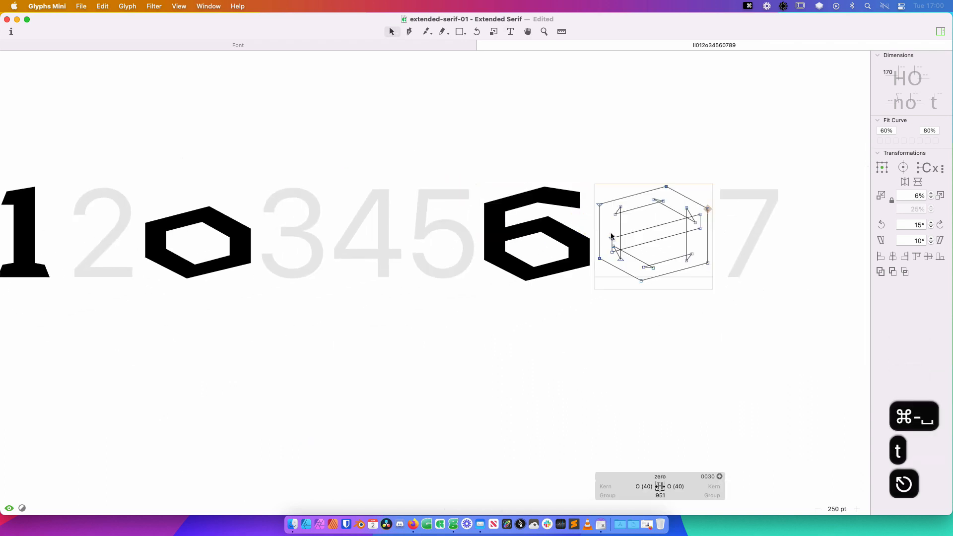
Remove the lowercase o between the two and the three in the sample text
key(t)
click(751, 229)
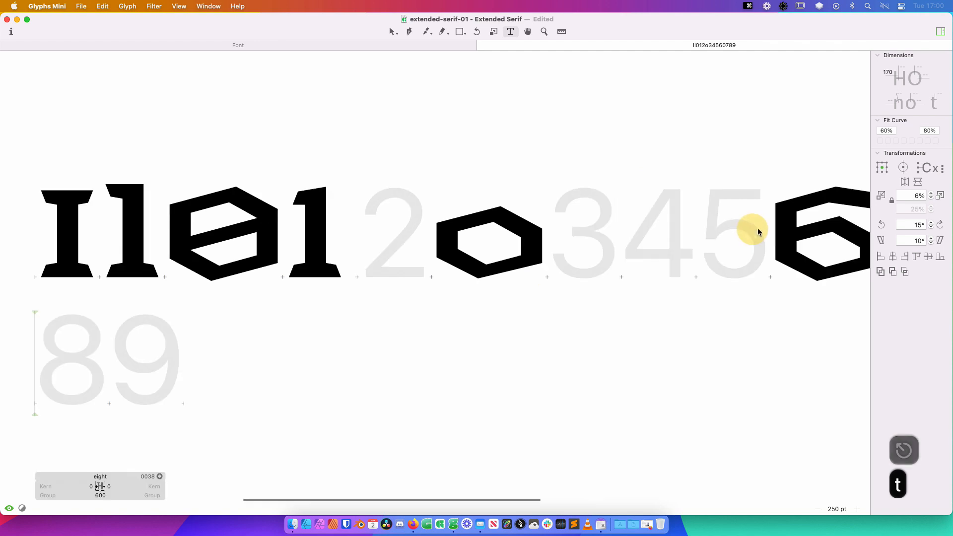
key(Escape)
key(space)
drag(857, 156, 577, 125)
key(t)
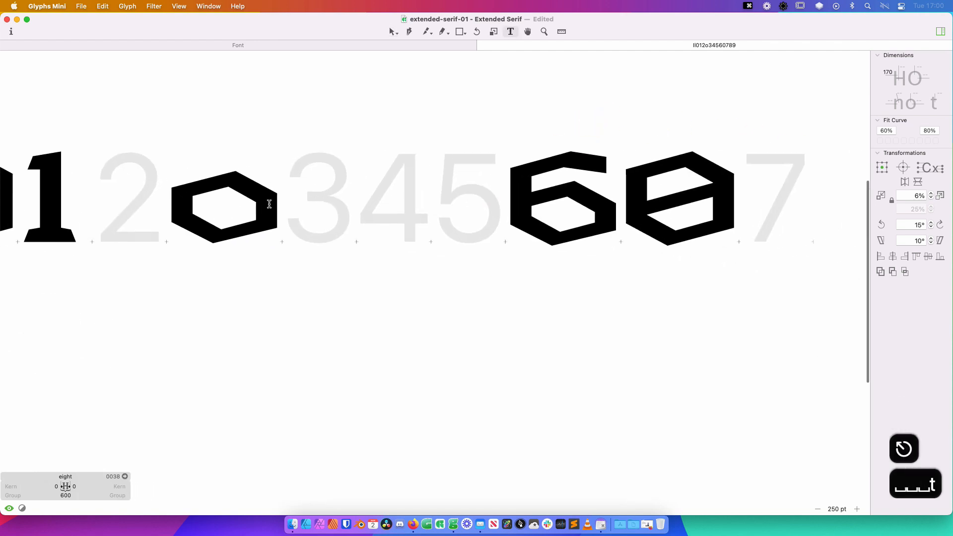
click(278, 208)
key(BackSpace)
key(Escape)
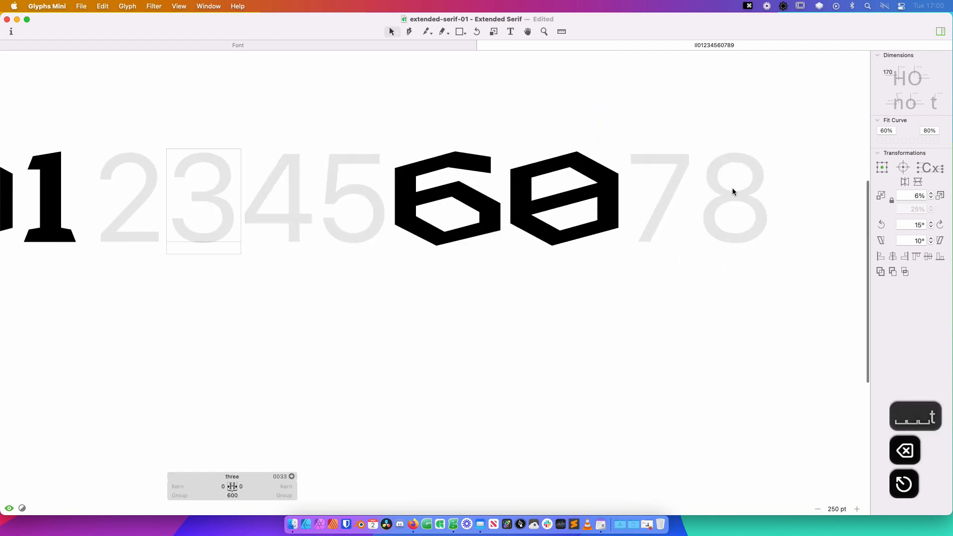
Open the finished six and copy its complete outline
key(t)
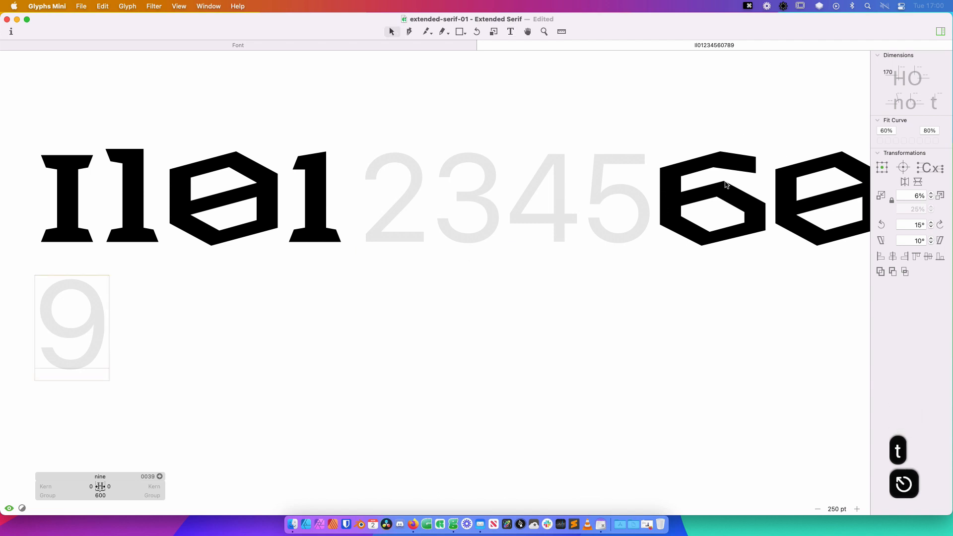
double_click(703, 217)
key(cmd+a)
key(cmd+c)
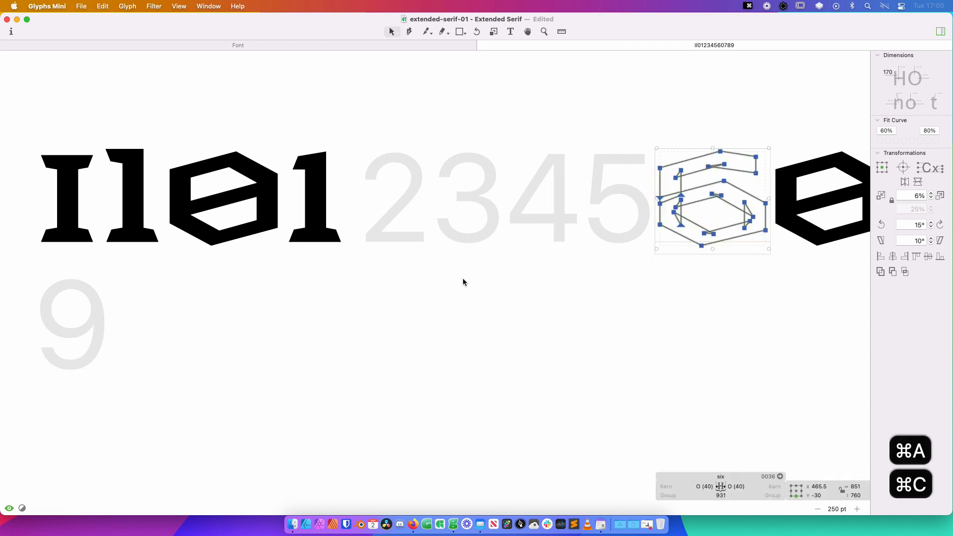
Paste the six's outline into the nine and flip it both horizontally and vertically
double_click(85, 330)
key(space)
drag(94, 332, 429, 313)
key(cmd+v)
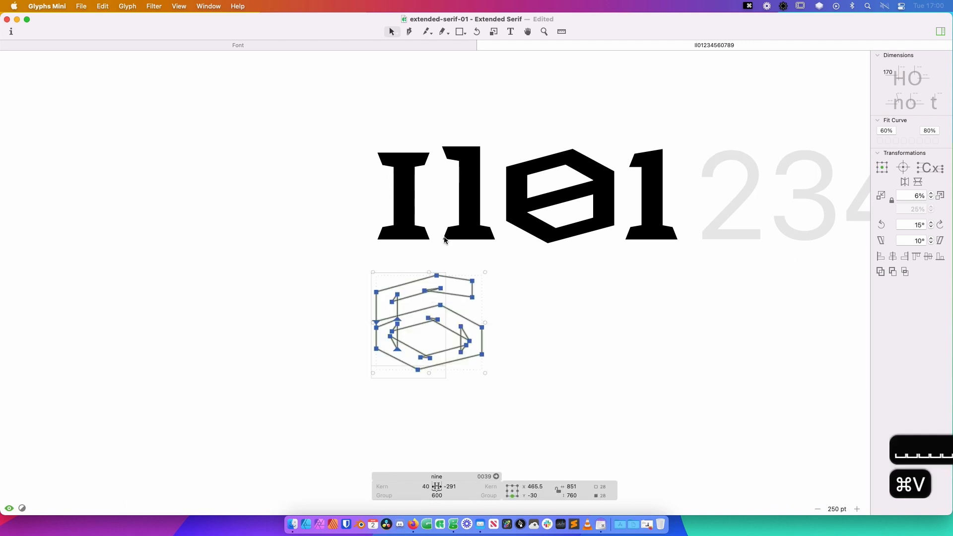
click(904, 182)
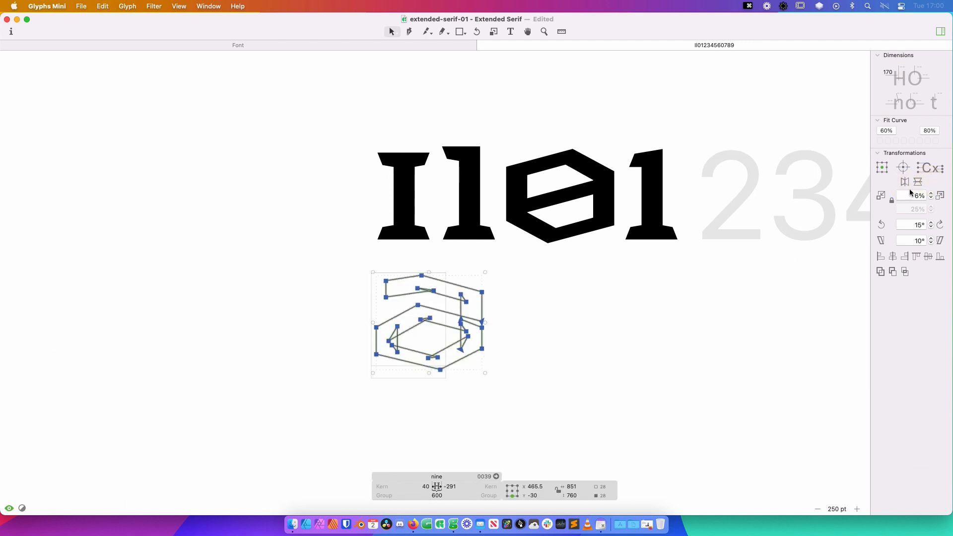
click(917, 181)
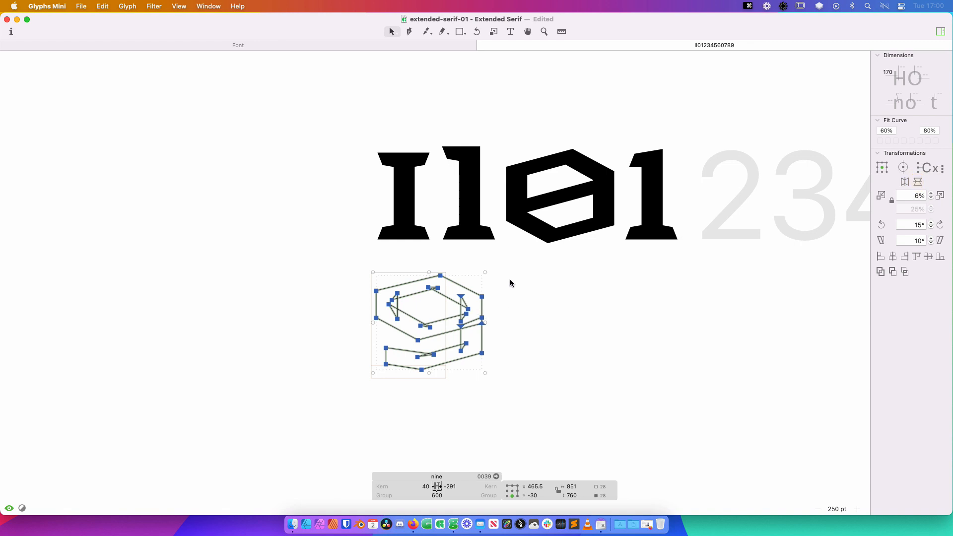
Extend the nine's tail end to X 40, flush with the bowl's left edge, and shift its bottom corner nodes left under the bowl's lowest node
key(z)
drag(549, 241, 362, 372)
key(v)
drag(392, 298, 322, 371)
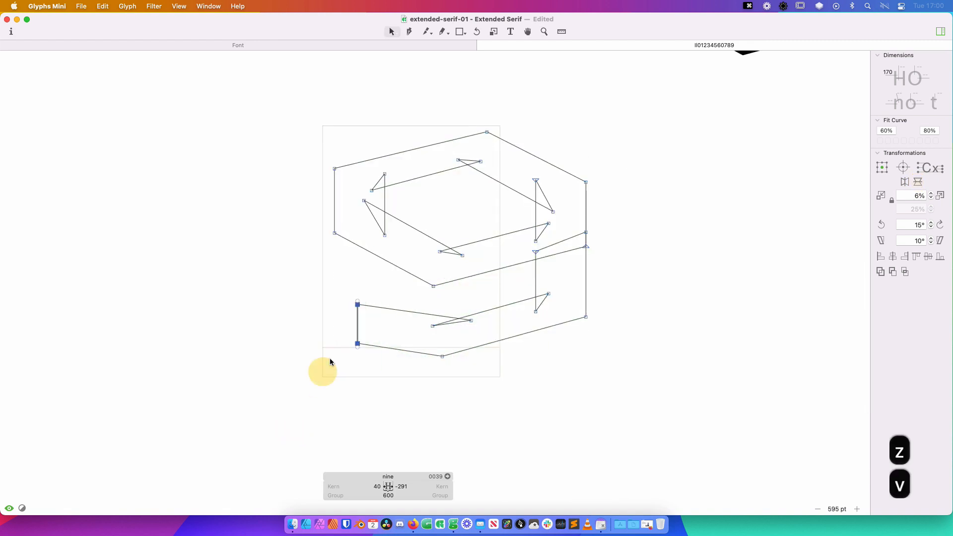
drag(358, 343, 336, 346)
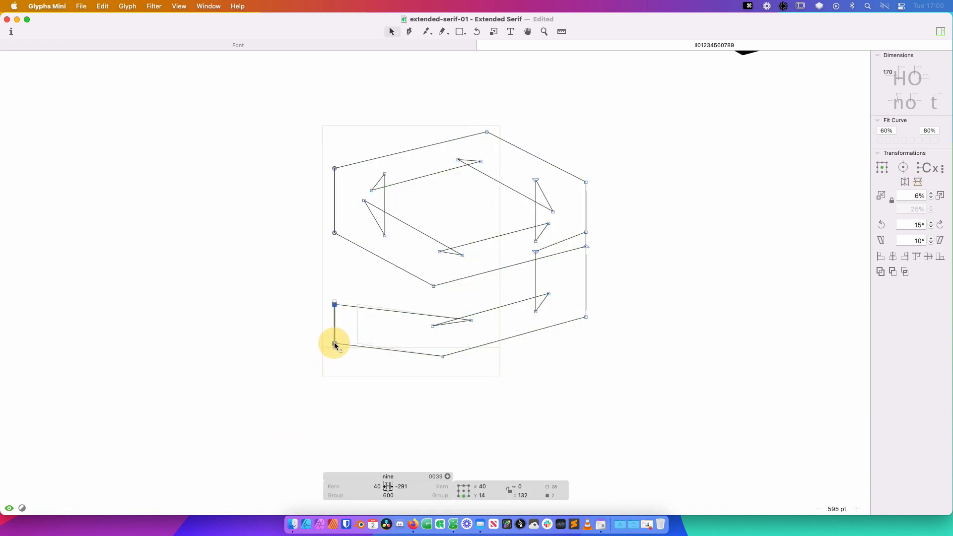
drag(499, 299, 431, 360)
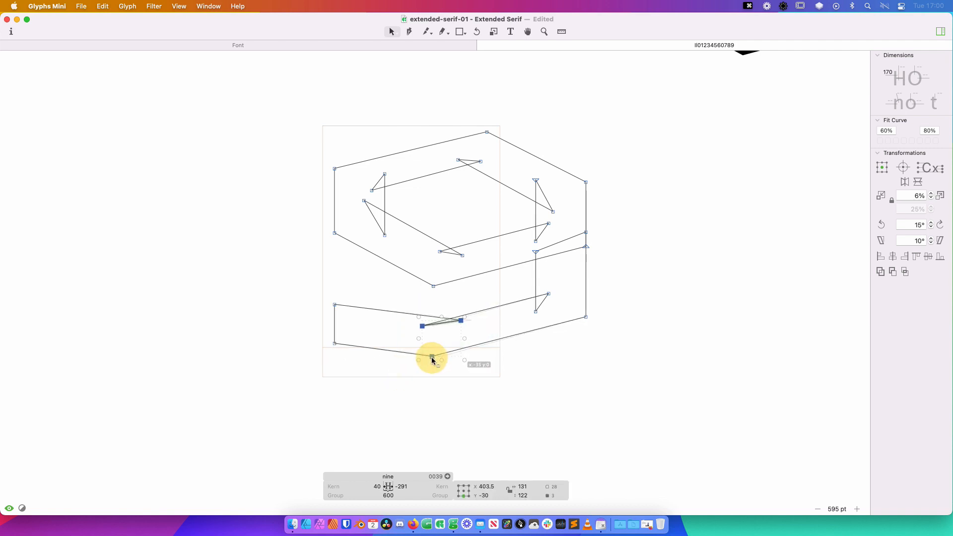
click(419, 380)
Link the nine's left and right sidebearings to O and preview the filled glyph
key(super+minus)
key(super+minus)
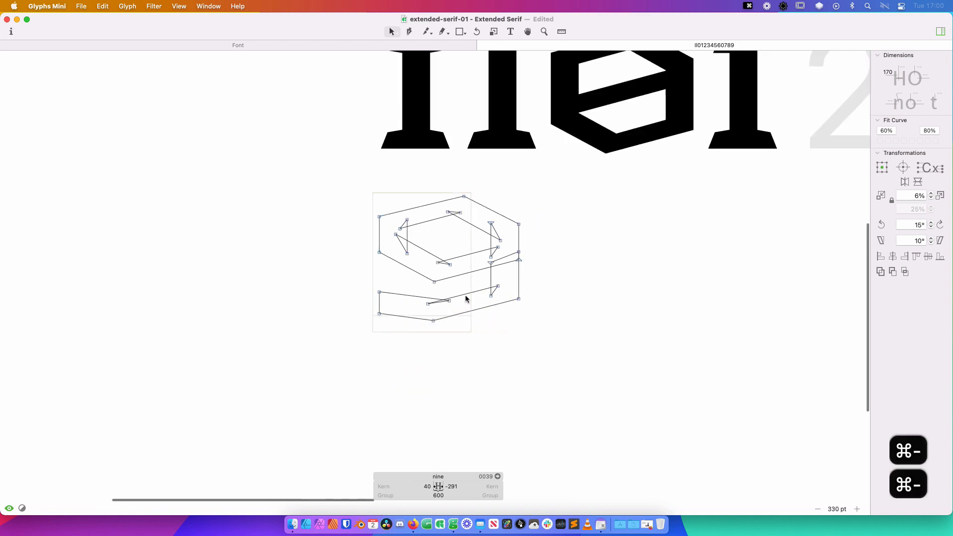
key(r)
key(super+a)
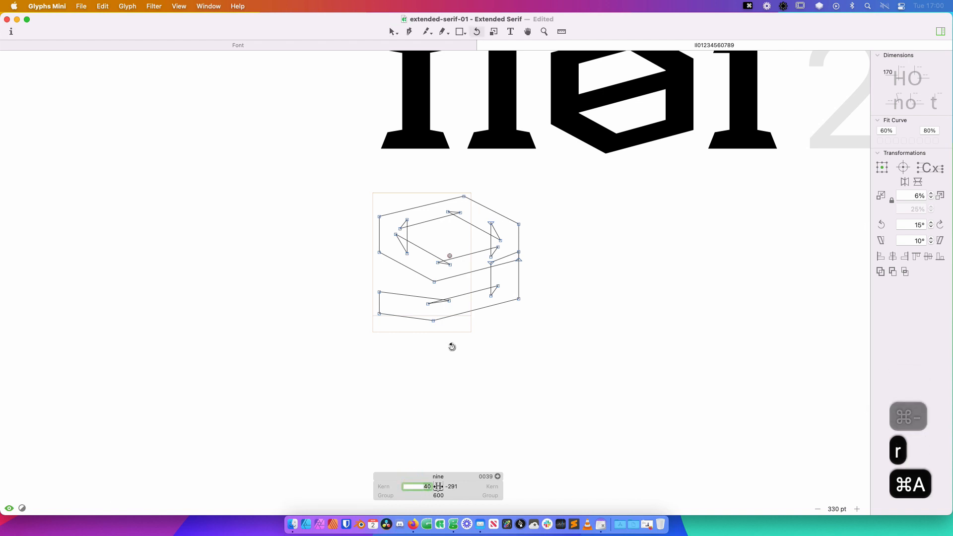
text(O)
key(Tab)
text(O)
key(Return)
key(t)
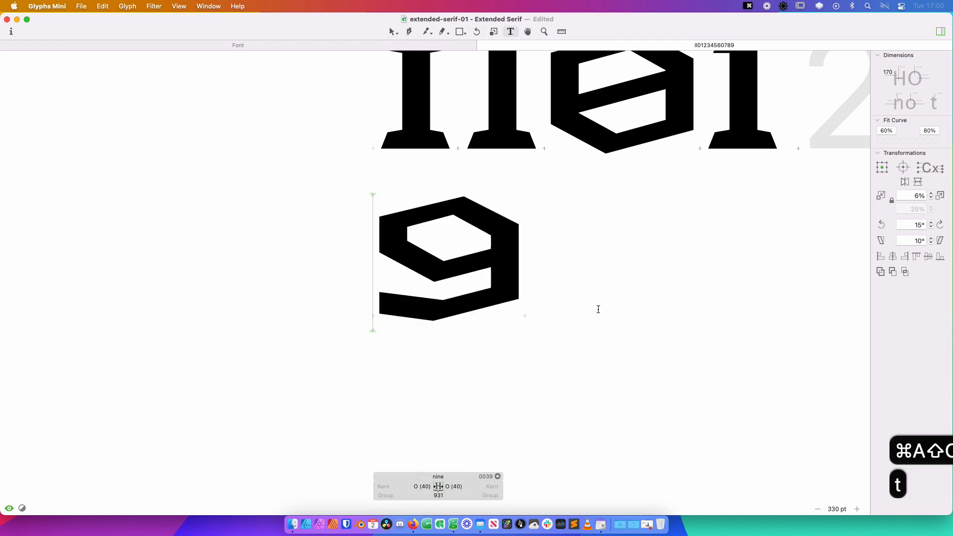
Insert a space before the nine and lower the bowl's lower-left outer corner together with the adjacent inner counter nodes
key(super+minus)
key(super+minus)
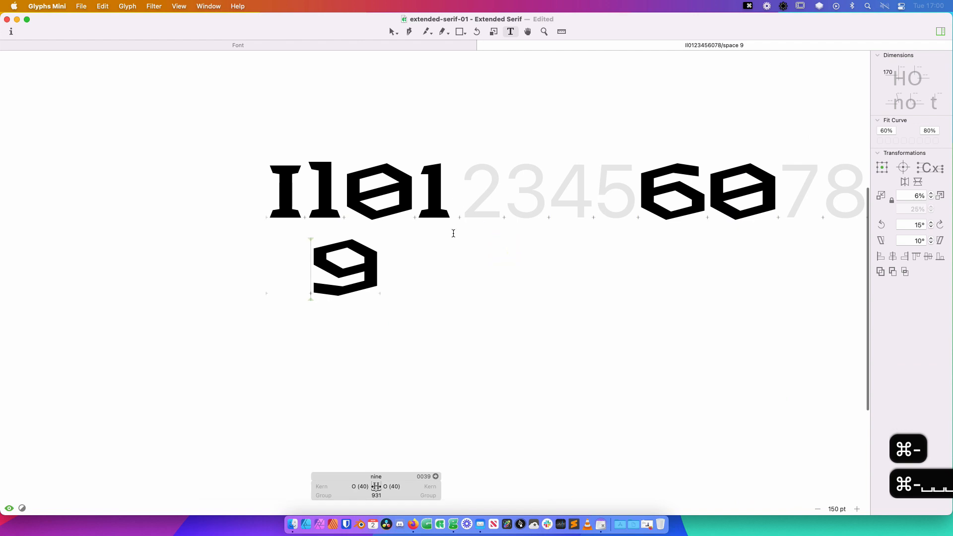
text(z)
key(BackSpace)
key(Escape)
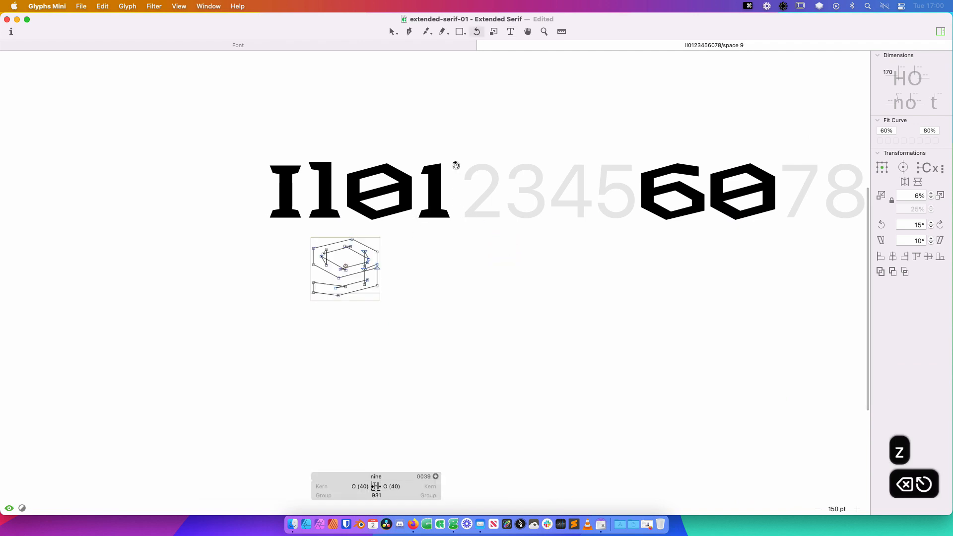
key(z)
drag(421, 198, 244, 344)
key(v)
drag(347, 235, 416, 278)
shift+click(402, 230)
click(419, 258)
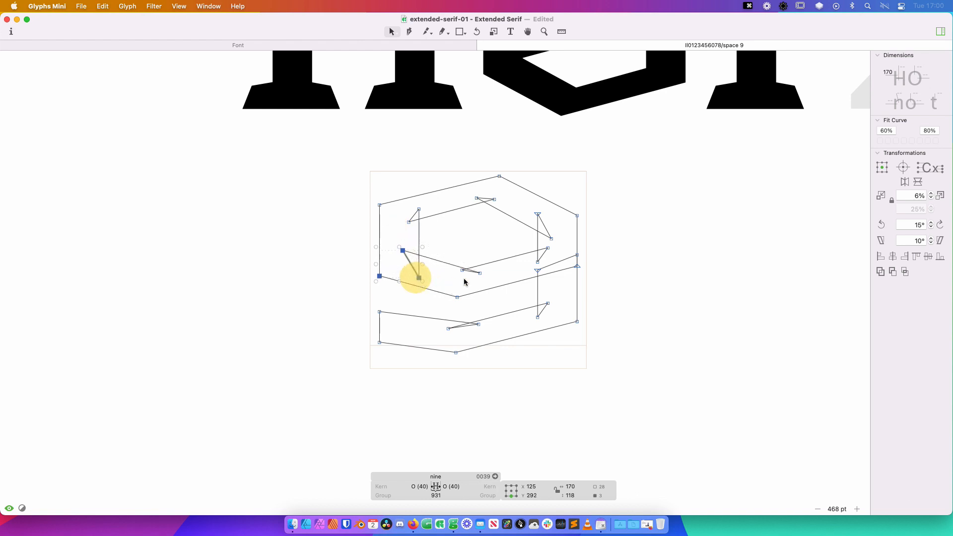
Spread the overlapping nodes at the bottom of the nine's counter and raise the tail's end segment to Y 70
mouse_move(480, 274)
mouse_down()
mouse_move(438, 276)
mouse_move(494, 277)
mouse_up()
key(cmd+z)
click(436, 290)
click(484, 310)
drag(383, 300, 383, 332)
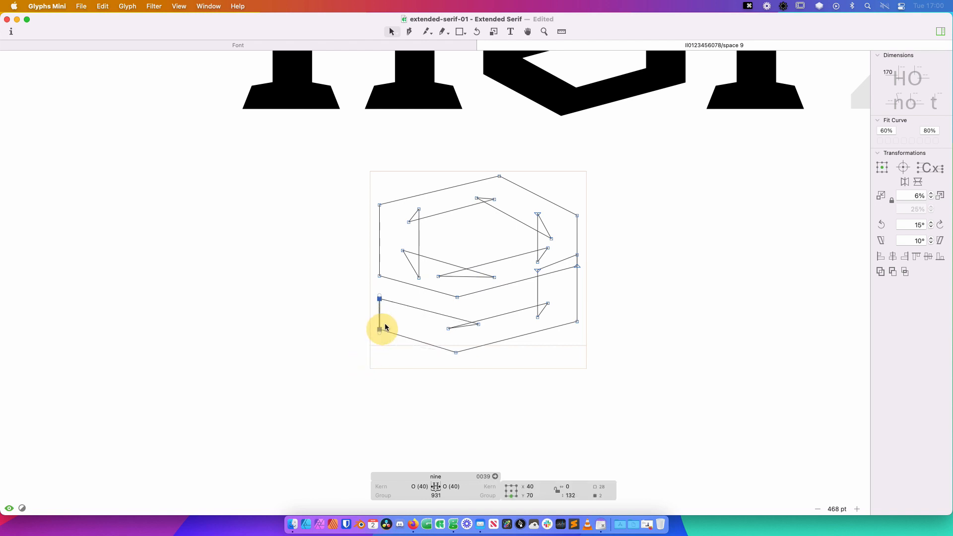
drag(355, 177, 467, 302)
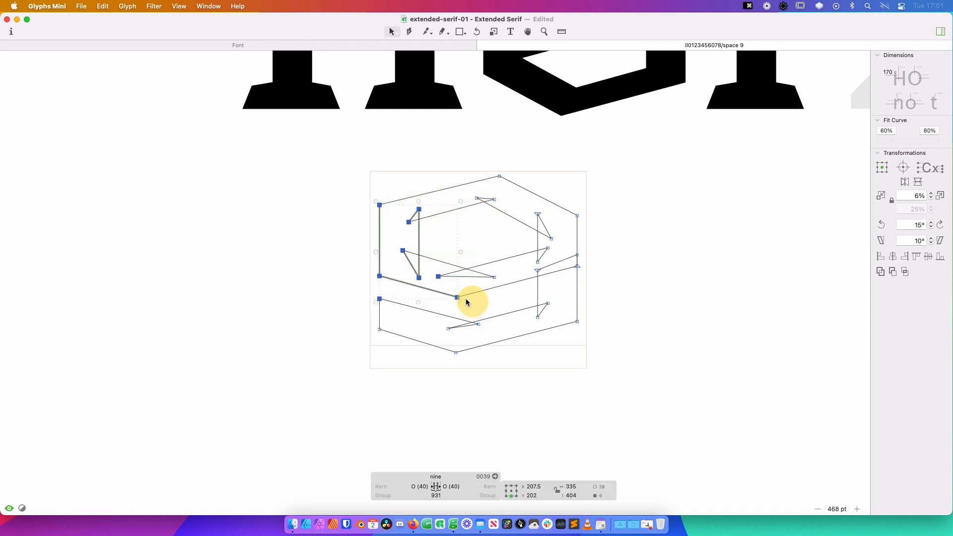
key(shift+Right)
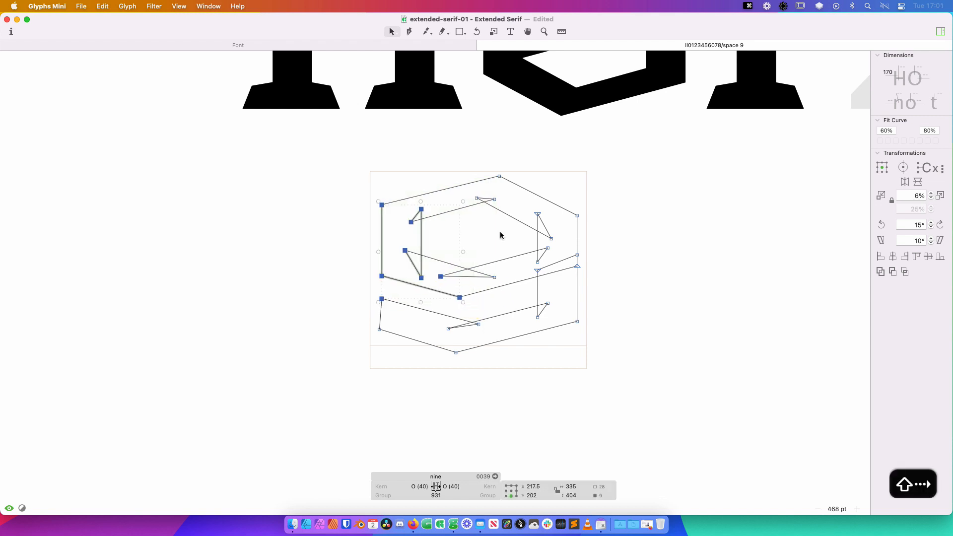
key(shift+Left)
Add a 6 directly after the nine in the sample text to compare the two filled glyphs
key(cmd+minus)
key(cmd+minus)
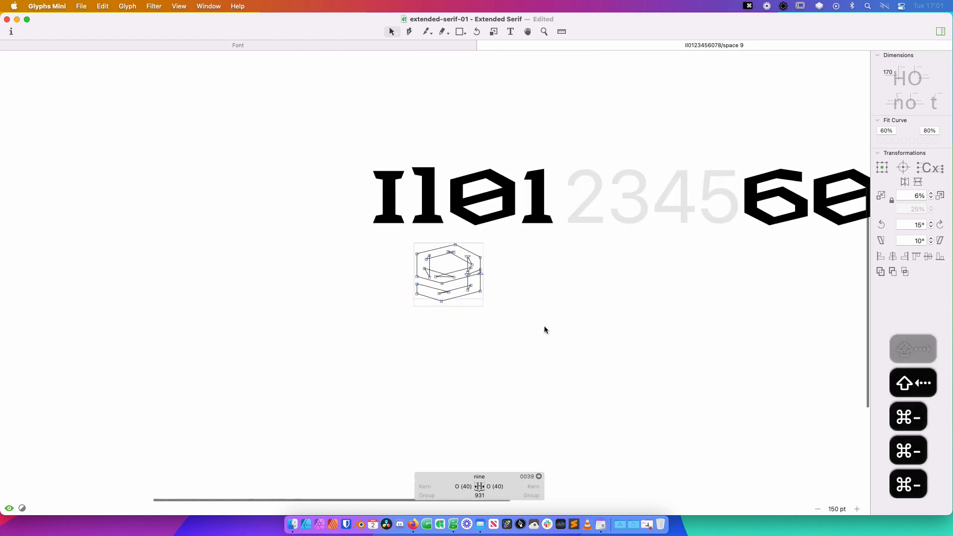
key(cmd+minus)
key(space)
drag(499, 274, 404, 247)
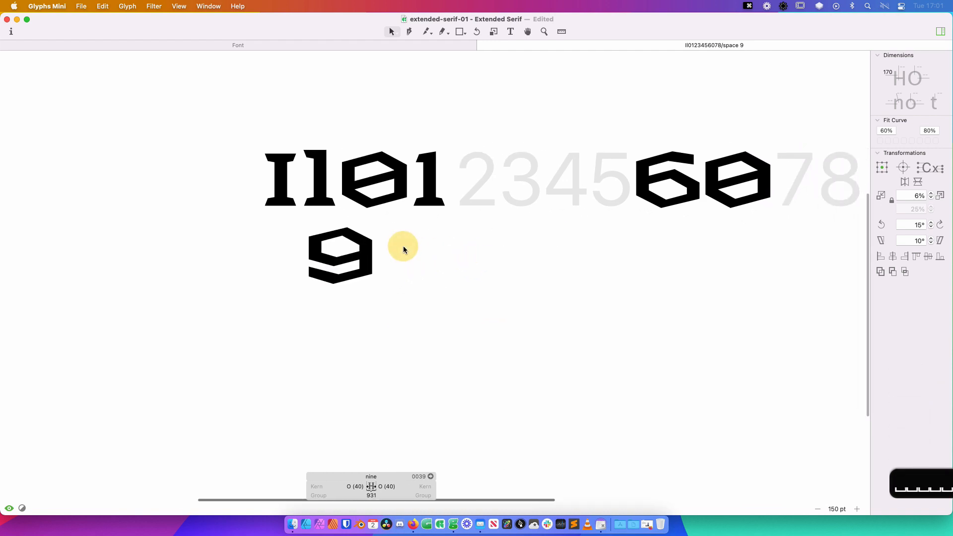
key(t)
click(379, 251)
text(6)
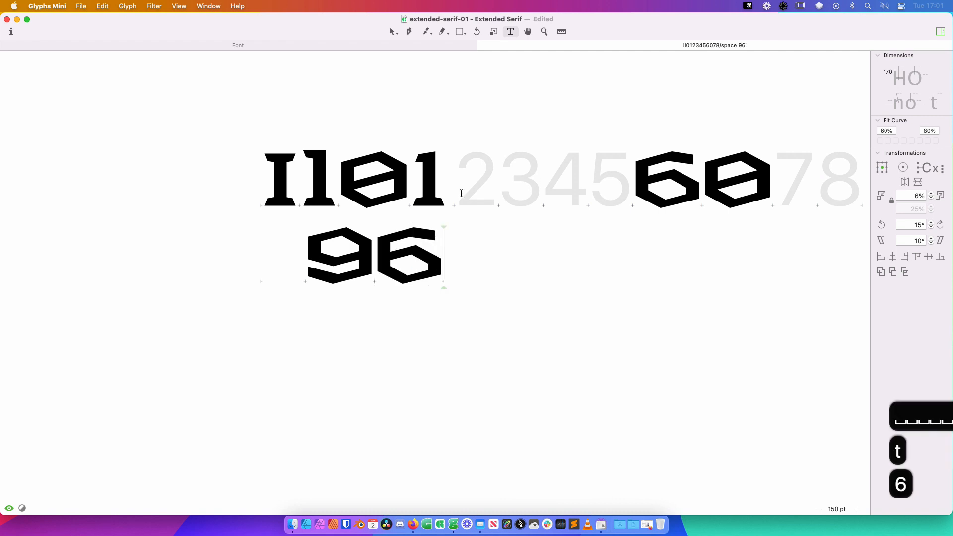
Open the six beside the nine and delete its entire outline
key(Escape)
double_click(404, 271)
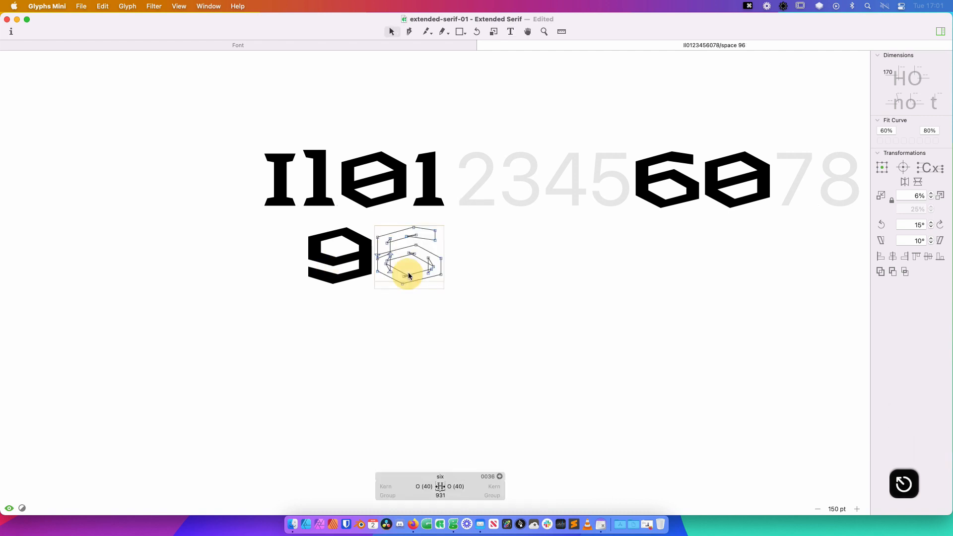
key(super+a)
key(BackSpace)
Copy the nine's complete outline into the empty six and flip it both horizontally and vertically
double_click(350, 275)
key(super+a)
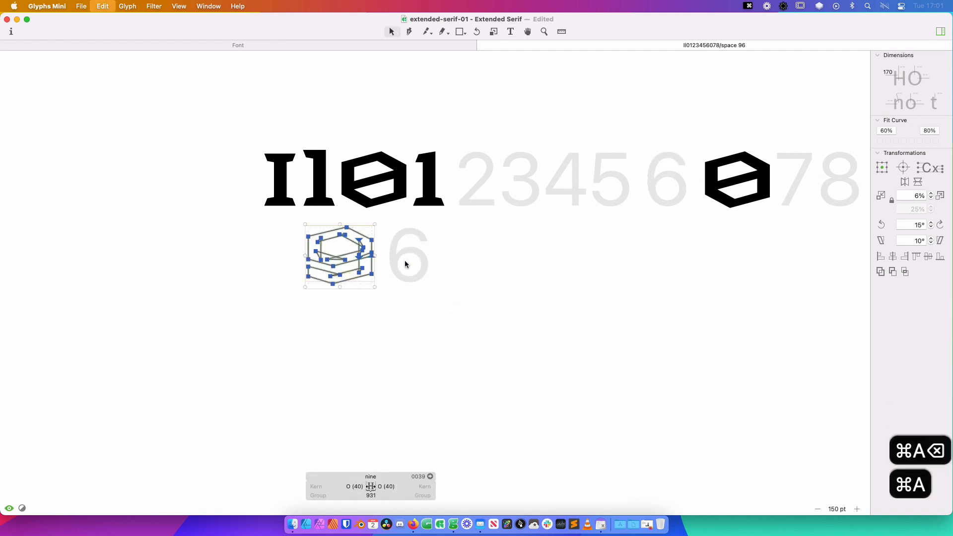
key(super+c)
double_click(411, 259)
key(super+v)
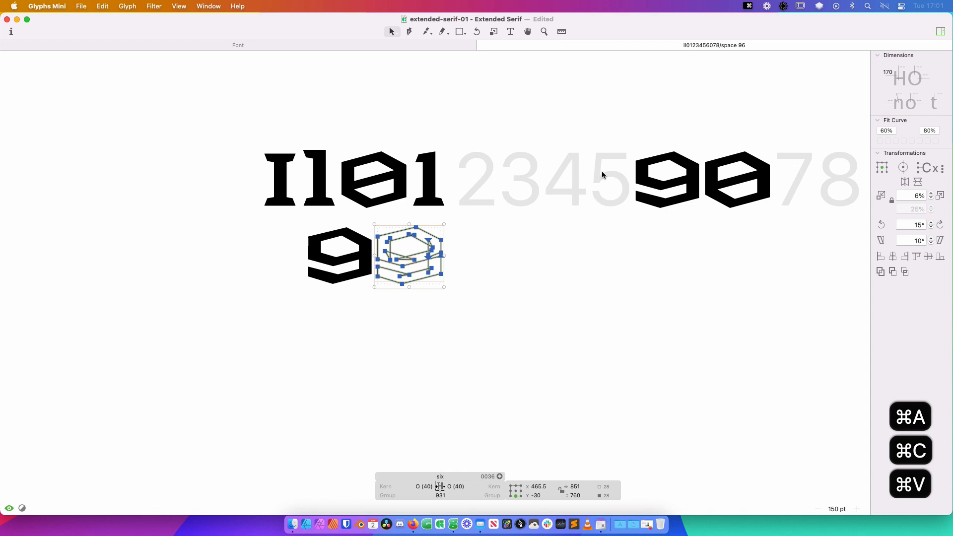
click(917, 182)
Examine the rebuilt six up close and compare it filled with the nine and the other numerals
key(z)
drag(350, 263, 419, 231)
key(v)
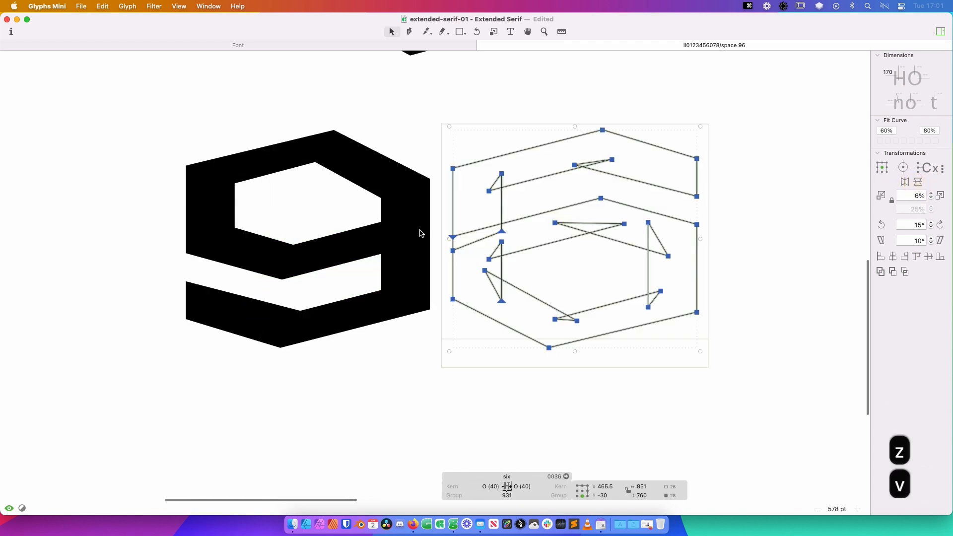
key(super+minus)
key(super+minus)
key(super+minus)
key(super+minus)
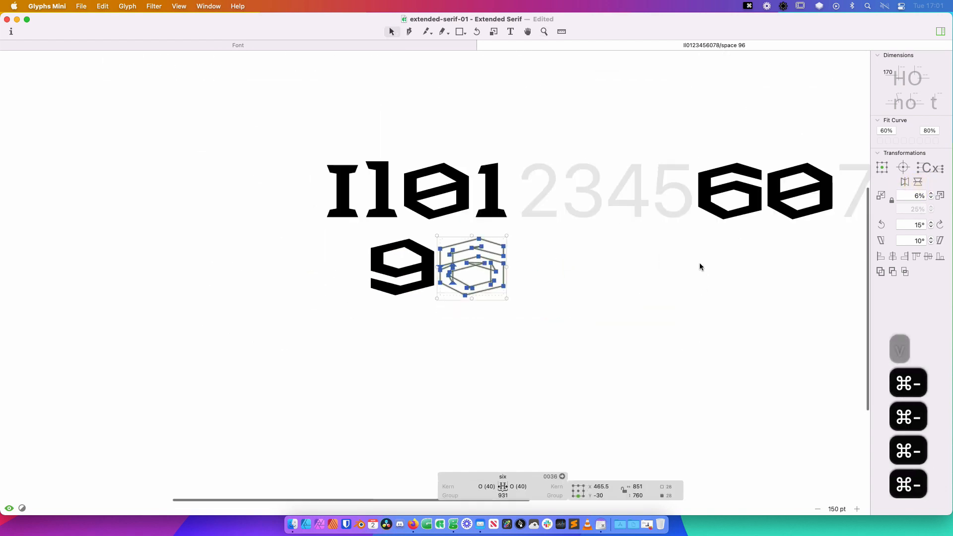
key(space)
drag(717, 250, 561, 249)
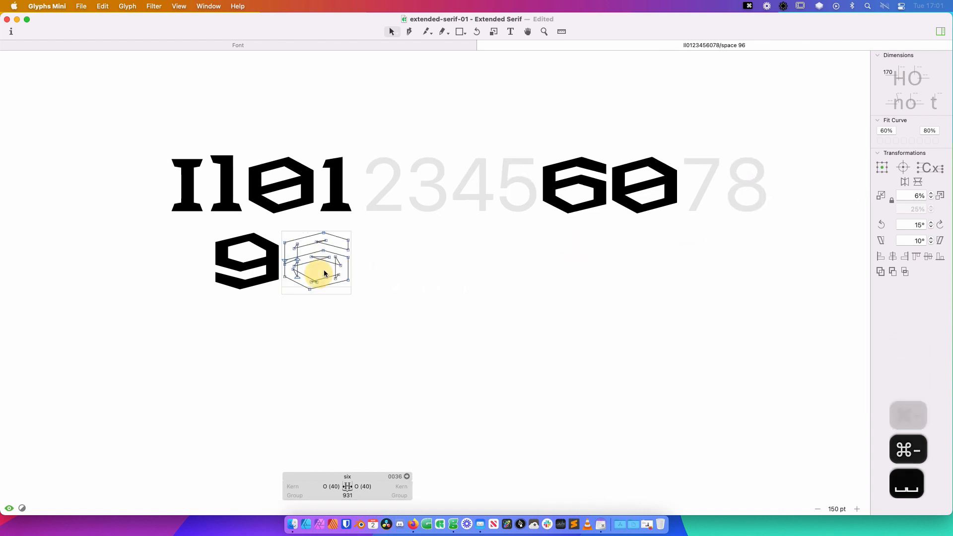
key(t)
key(Escape)
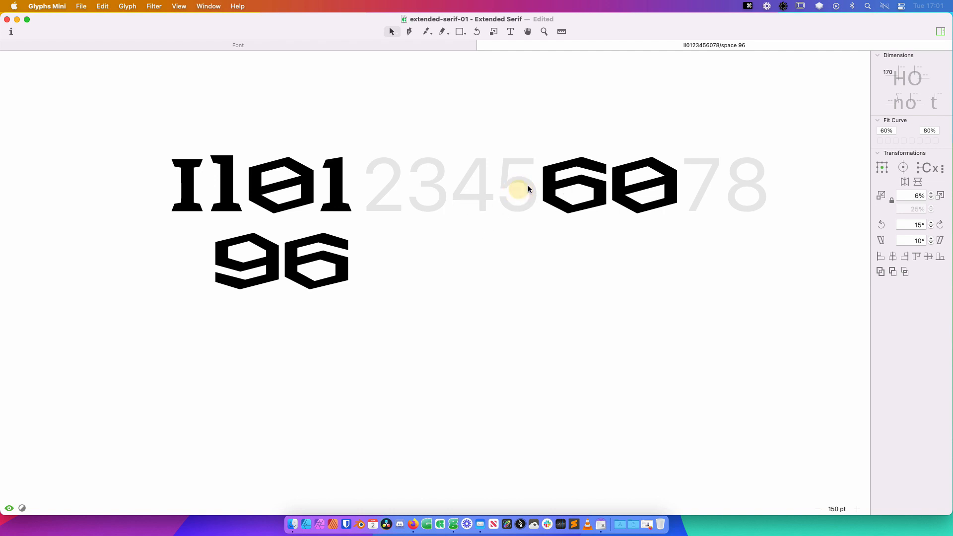
Copy the six's complete outline as the base for the empty five next to it
click(513, 187)
key(z)
click(435, 254)
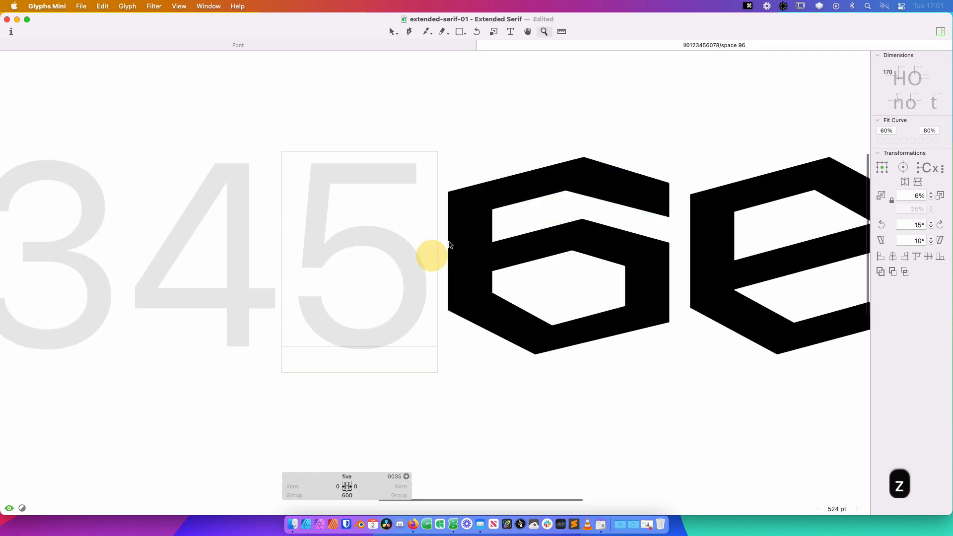
key(space)
drag(394, 239, 444, 225)
click(581, 238)
key(v)
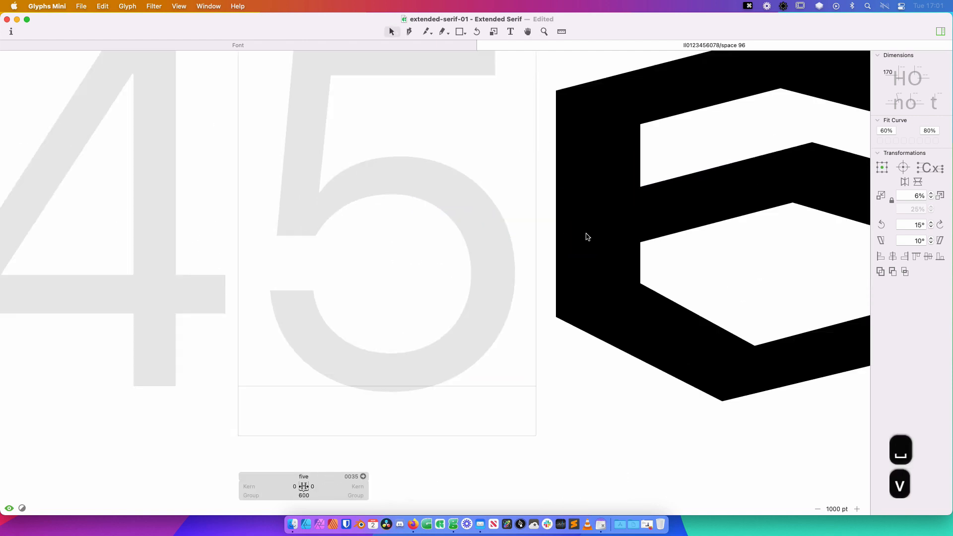
key(super+minus)
key(super+minus)
click(549, 237)
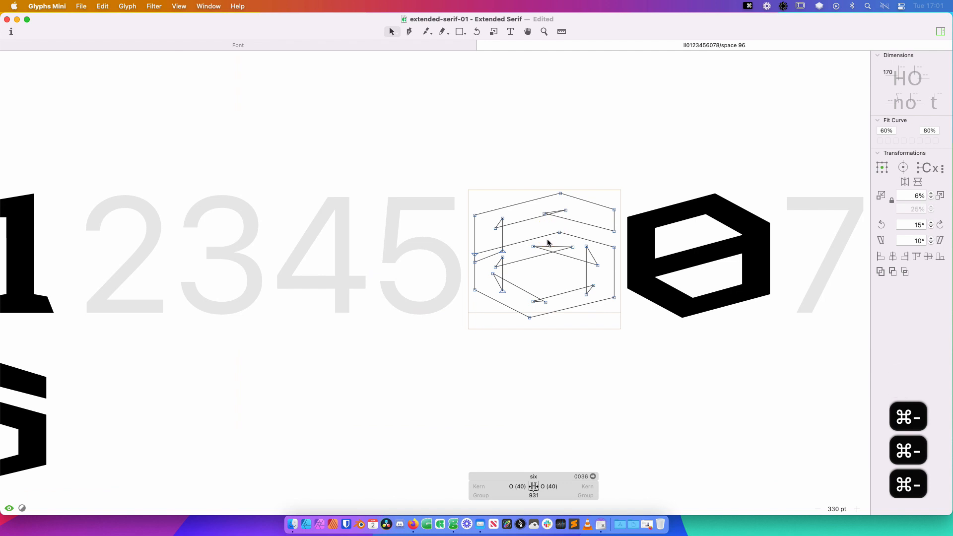
key(super+a)
key(super+c)
Paste the copied outline into the five and link its left and right sidebearings to O
click(436, 267)
key(super+v)
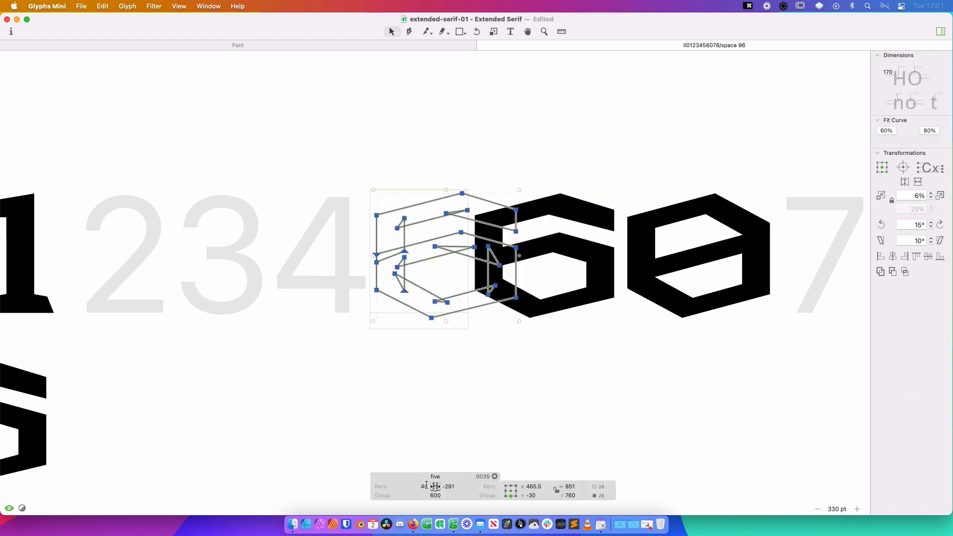
key(super+a)
text(O)
key(Tab)
text(O)
key(Return)
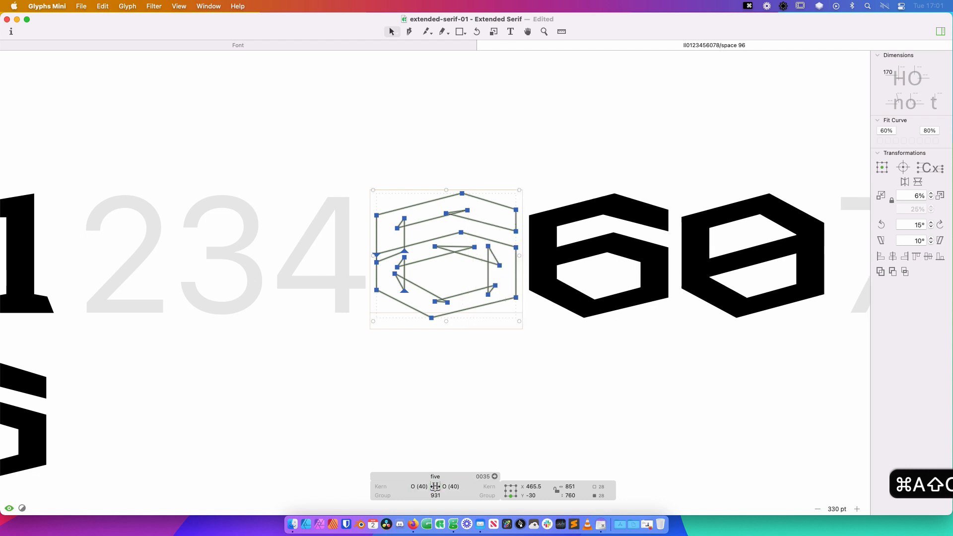
click(497, 181)
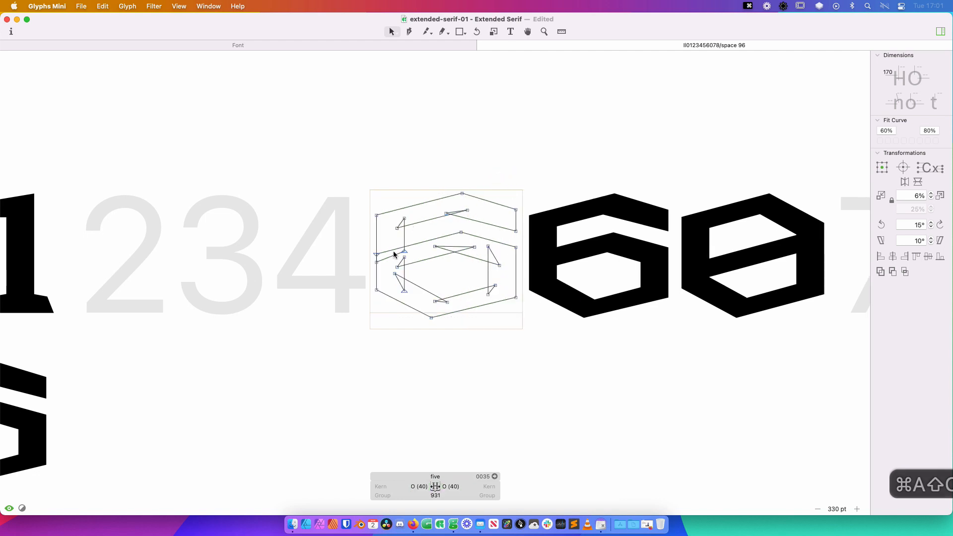
Raise the five's upper-left corner nodes to make a flat top bar, placing the inner corner's lower node at Y 627
mouse_move(373, 201)
mouse_down()
mouse_move(412, 242)
mouse_move(377, 198)
mouse_up()
click(412, 226)
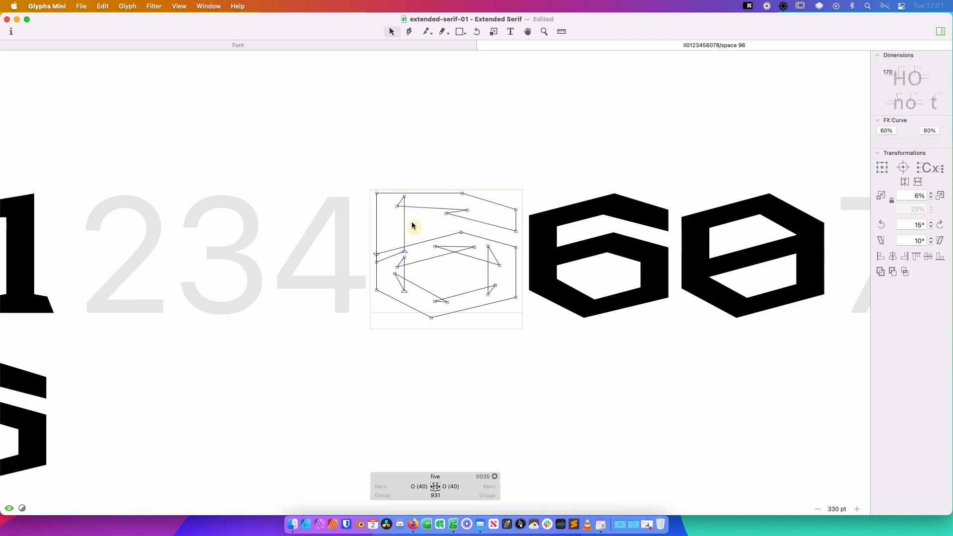
click(400, 203)
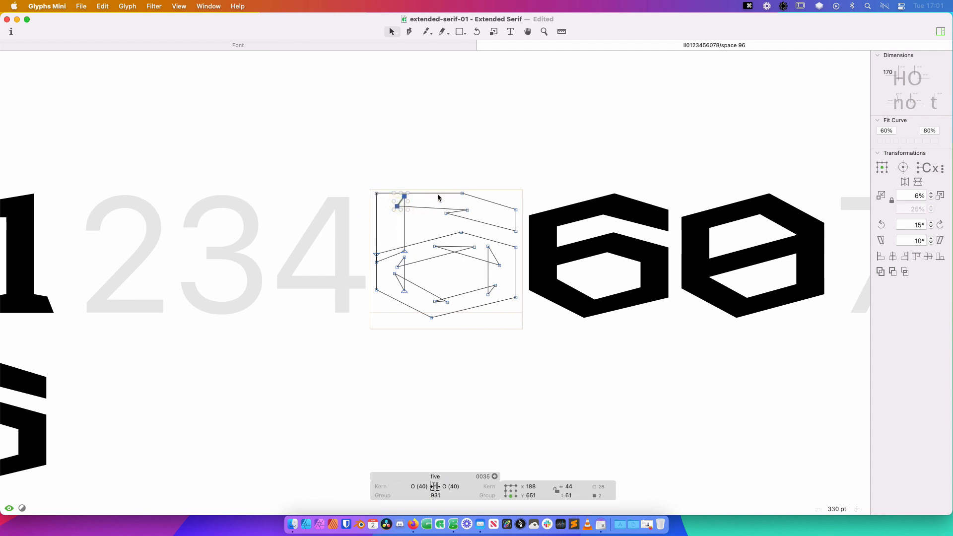
key(shift+Down)
key(shift+Down)
key(Up)
key(Up)
key(Up)
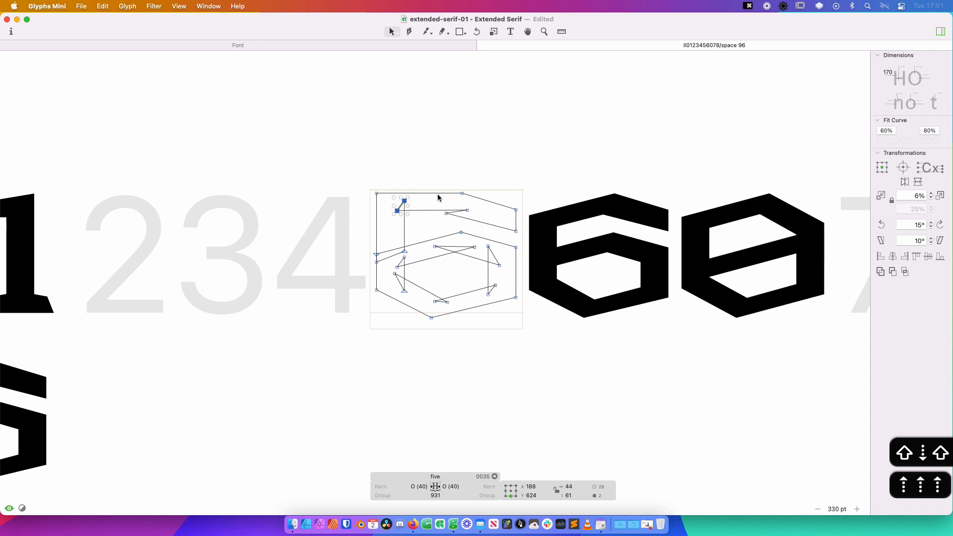
key(Up)
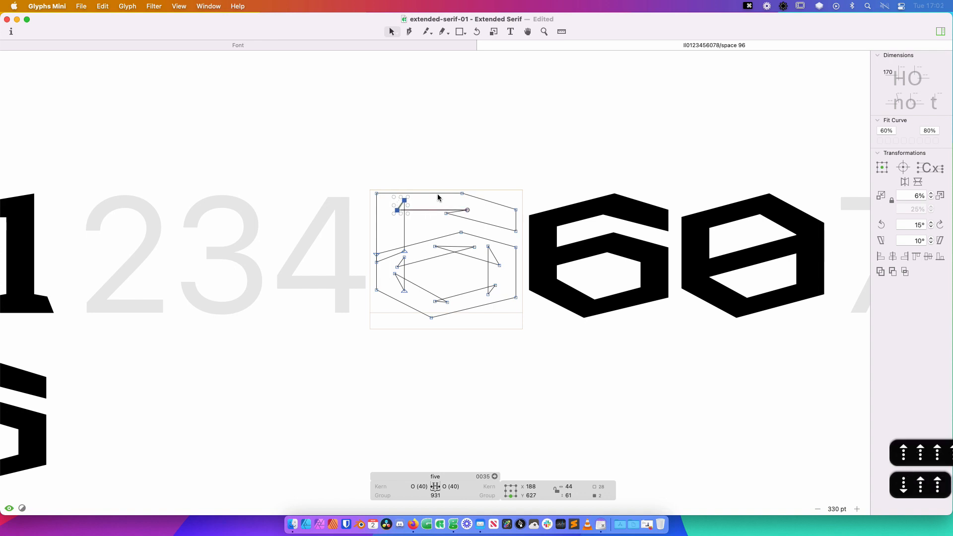
Delete the three end nodes of the five's sloping upper arm and move the remaining top node right to X 593
click(418, 231)
click(446, 213)
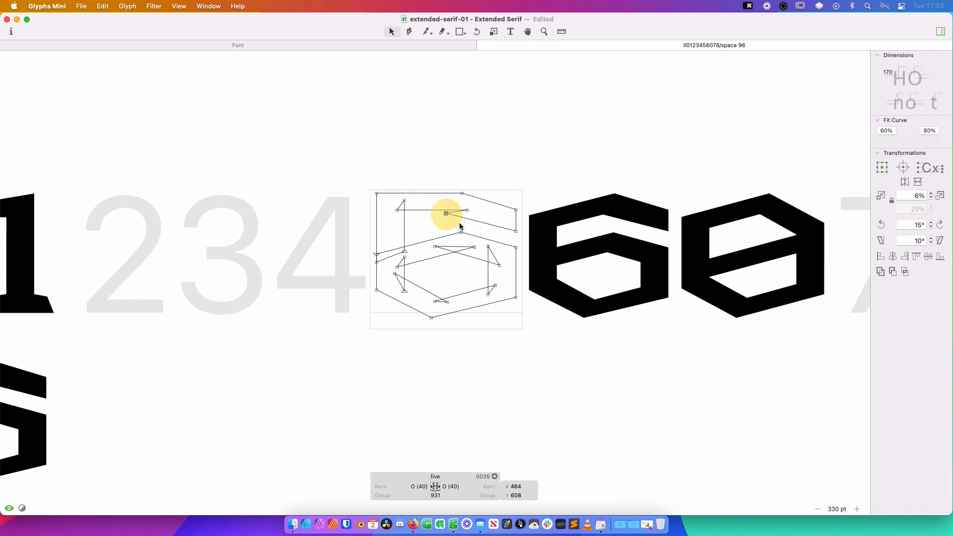
key(BackSpace)
key(BackSpace)
key(BackSpace)
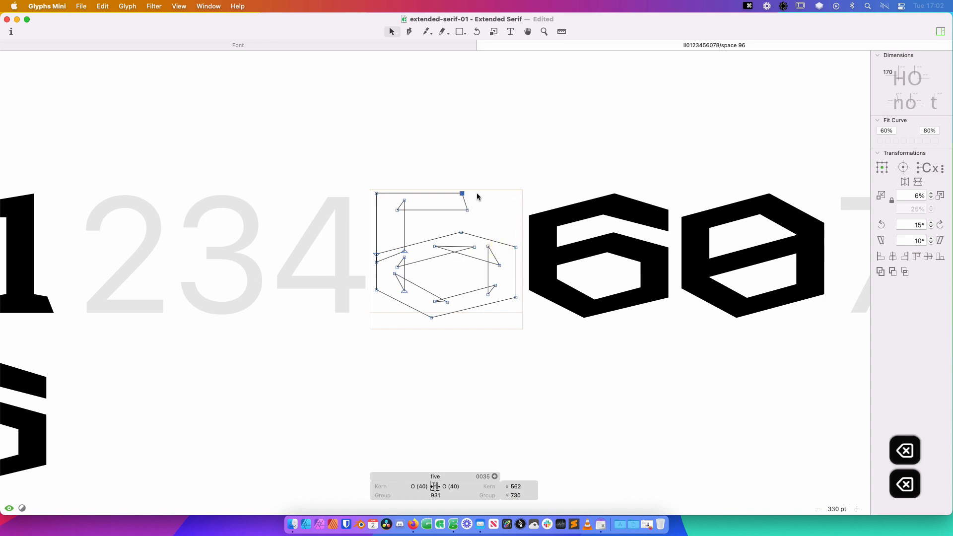
key(shift+Right)
key(shift+Right)
key(shift+Right)
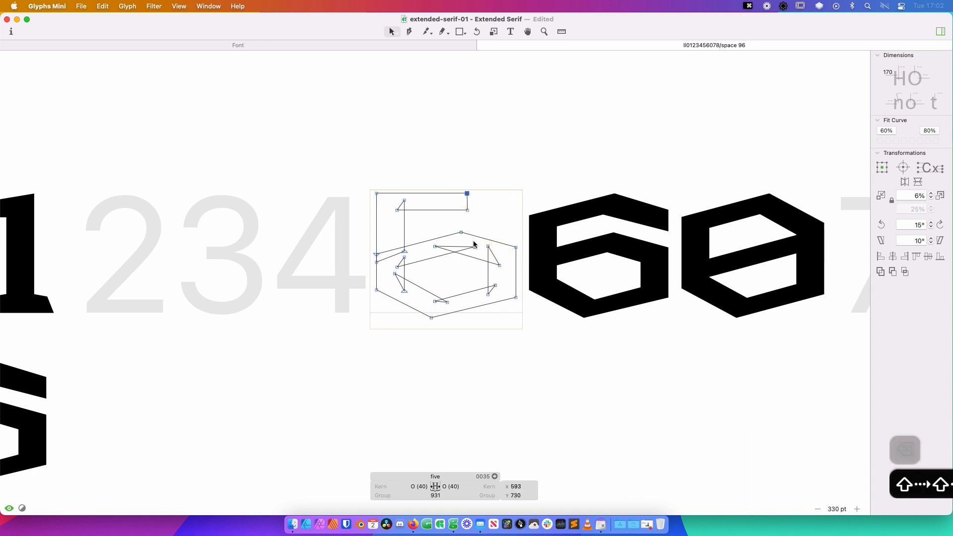
Extend the five's top bar by moving its two end nodes right to X 881
mouse_move(487, 181)
mouse_down()
mouse_move(449, 225)
mouse_move(516, 210)
mouse_up()
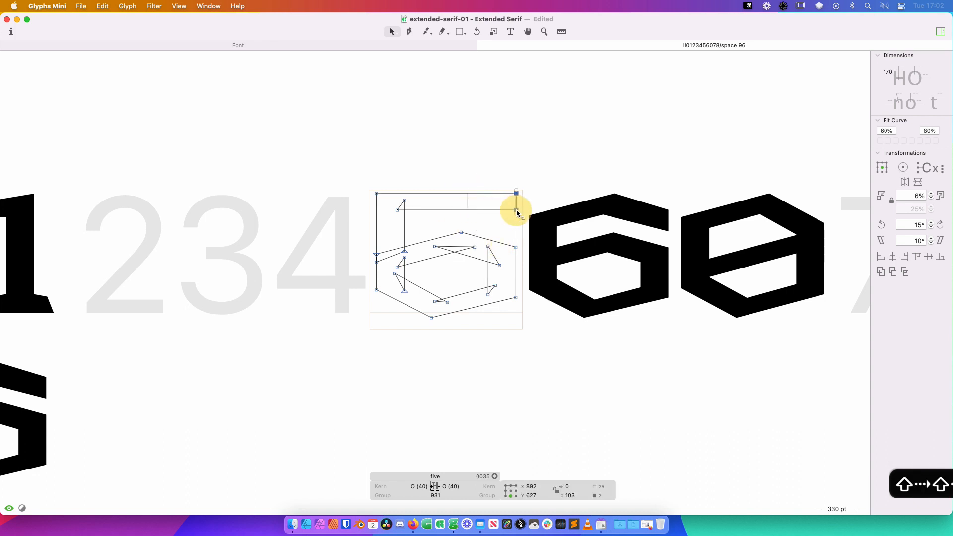
key(shift+Left)
key(shift+Left)
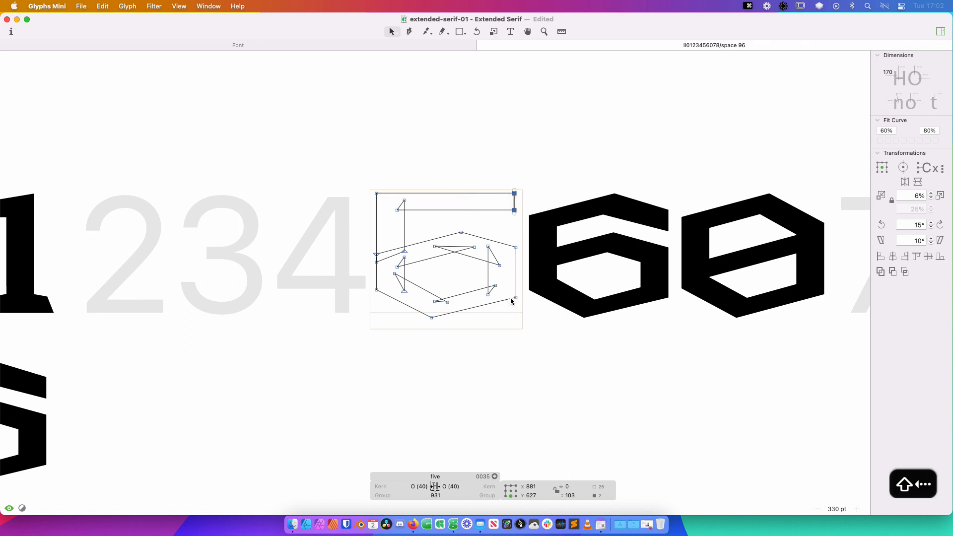
click(478, 219)
key(space)
drag(472, 238, 484, 225)
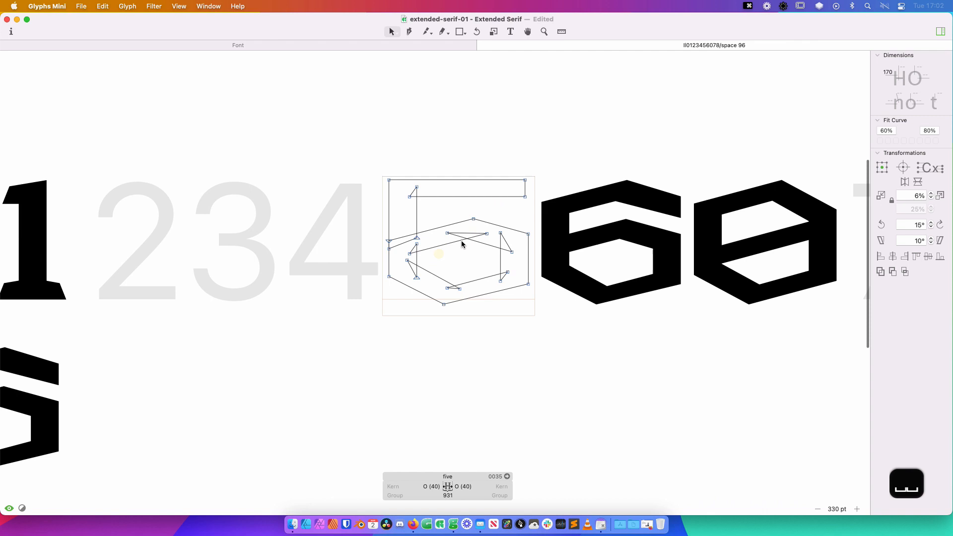
Insert a lowercase c right after the five in the sample text
double_click(485, 222)
shift+double_click(416, 256)
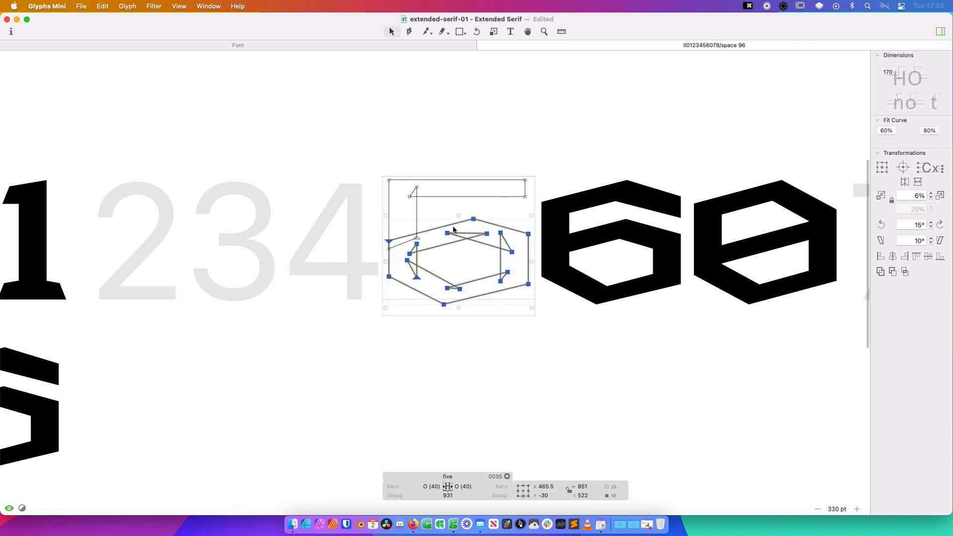
click(434, 263)
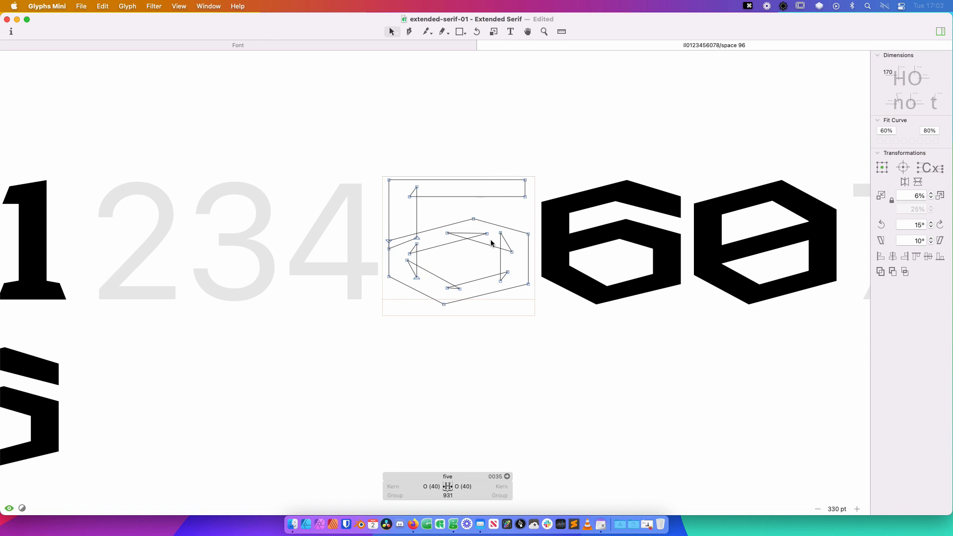
text(tc)
key(Escape)
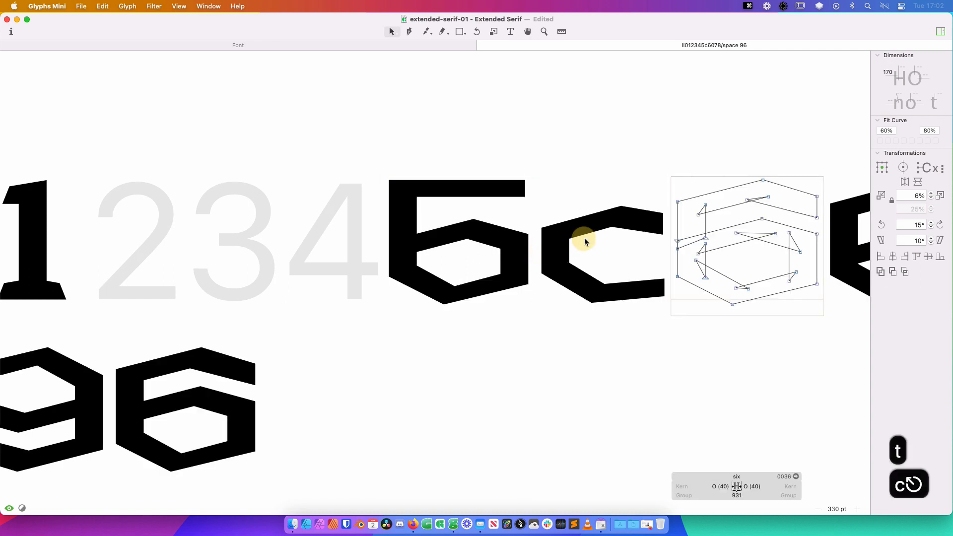
Replace the five's lower bowl contours with a copy of the lowercase c's outline
drag(665, 195, 535, 296)
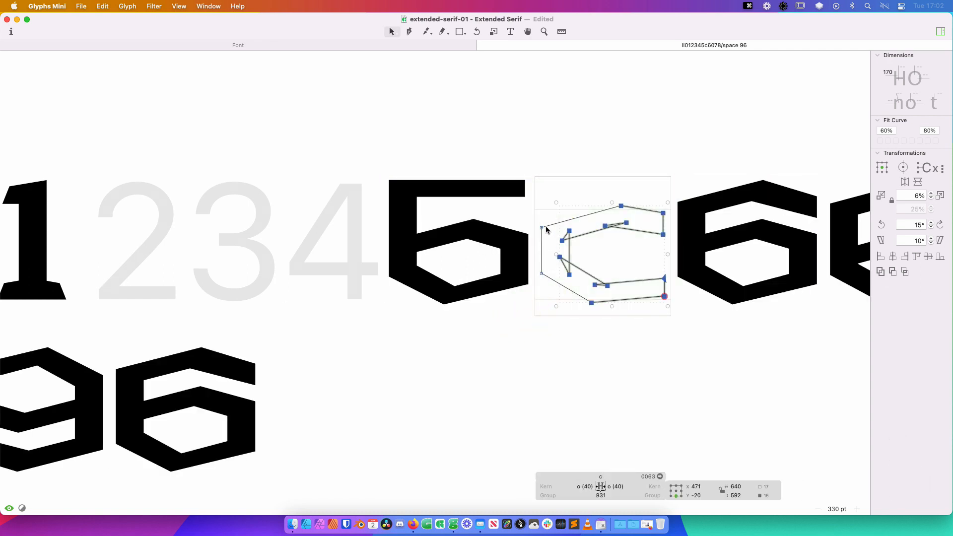
key(super+c)
double_click(491, 272)
double_click(510, 247)
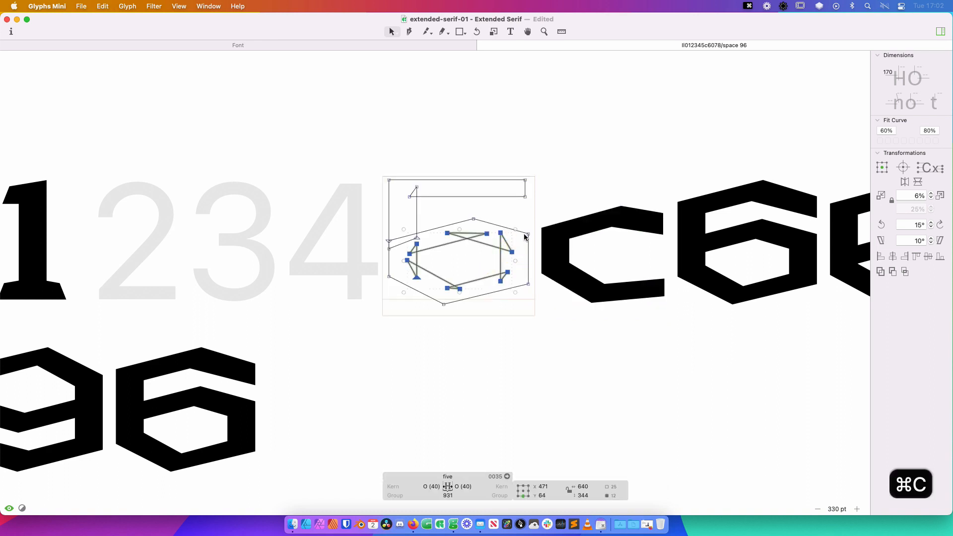
key(BackSpace)
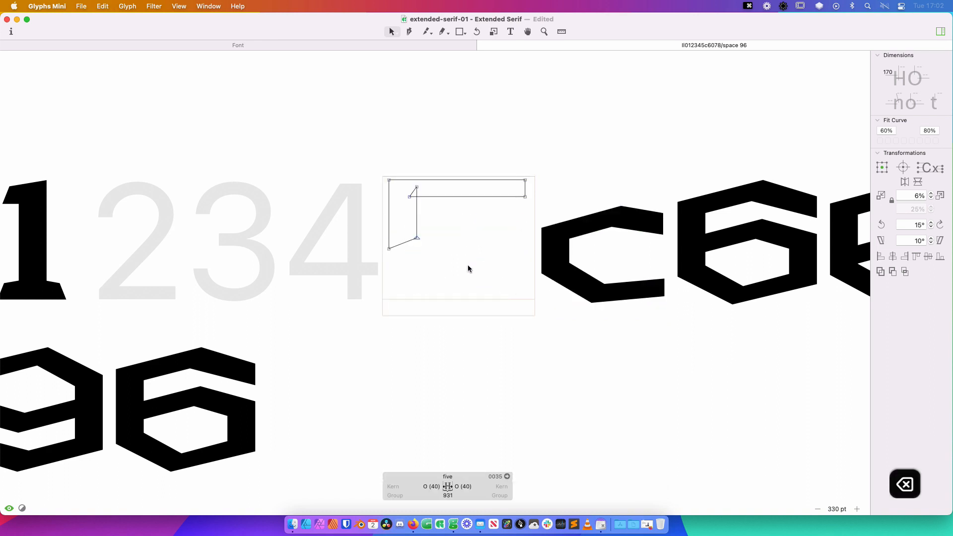
key(super+v)
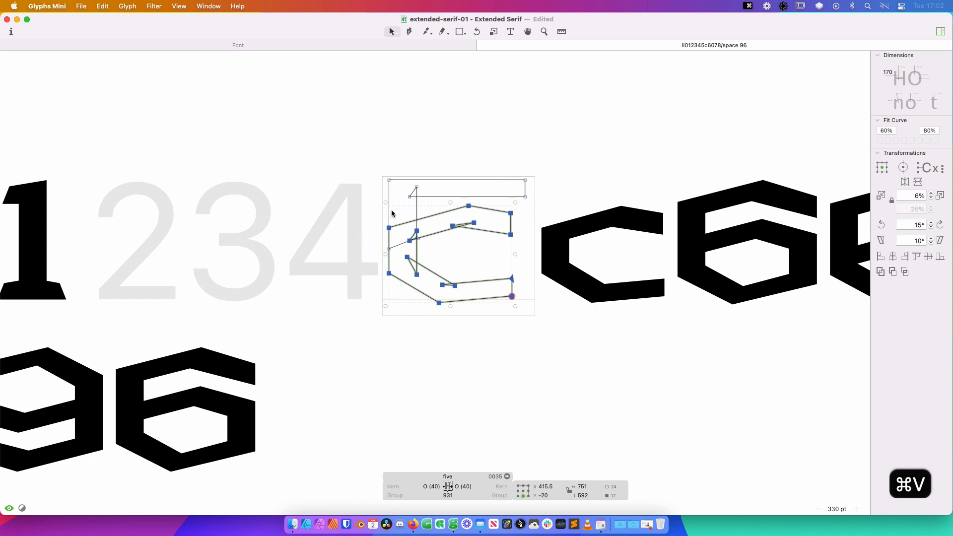
Flip the pasted c outline horizontally and move it right to X 494.5 in the five
click(904, 182)
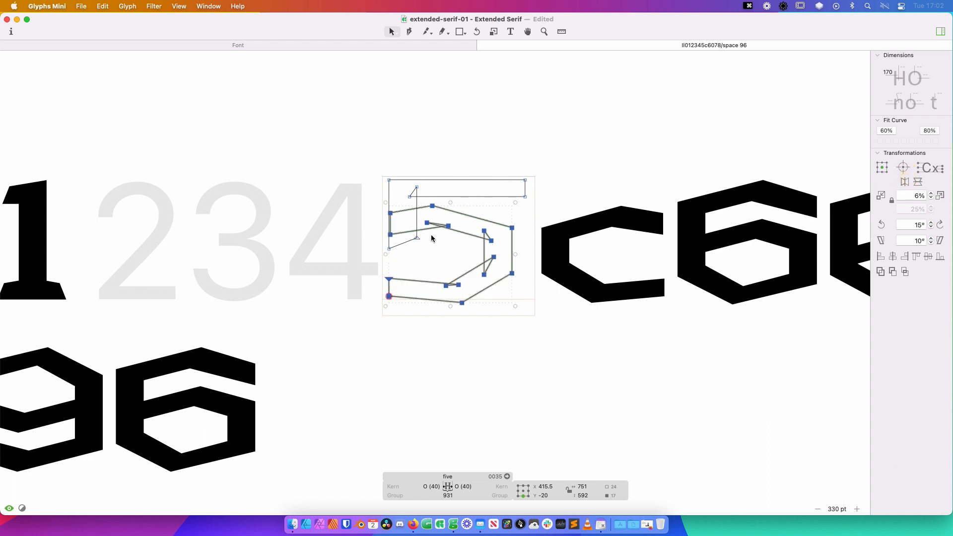
drag(488, 243, 502, 237)
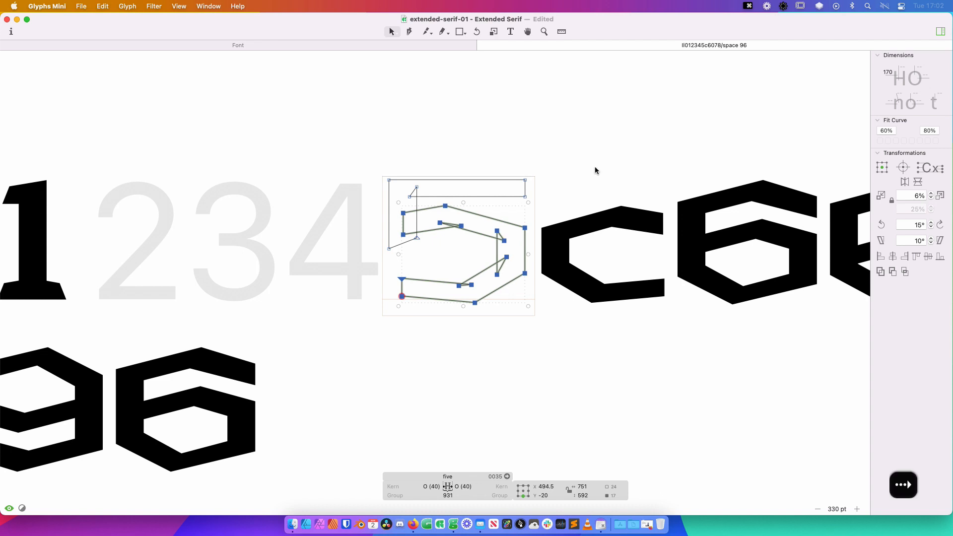
click(461, 255)
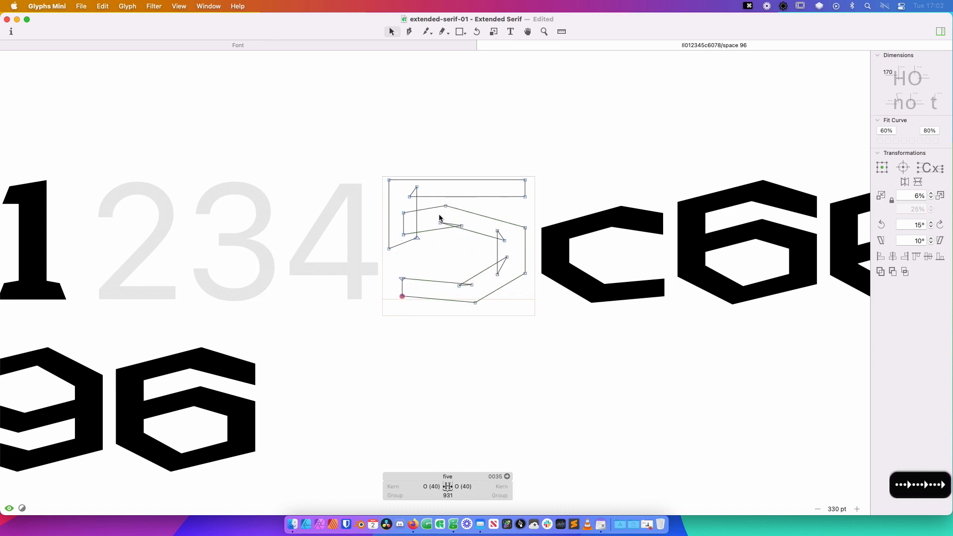
Lower the nodes of the flipped c's upper arm, placing its end's lower node at Y 301
drag(466, 202, 425, 226)
shift+click(403, 213)
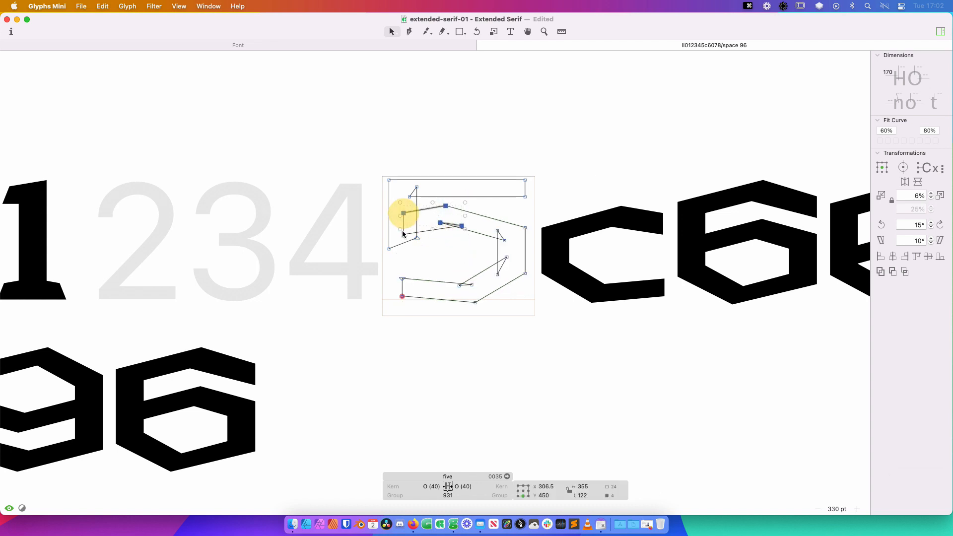
shift+click(404, 234)
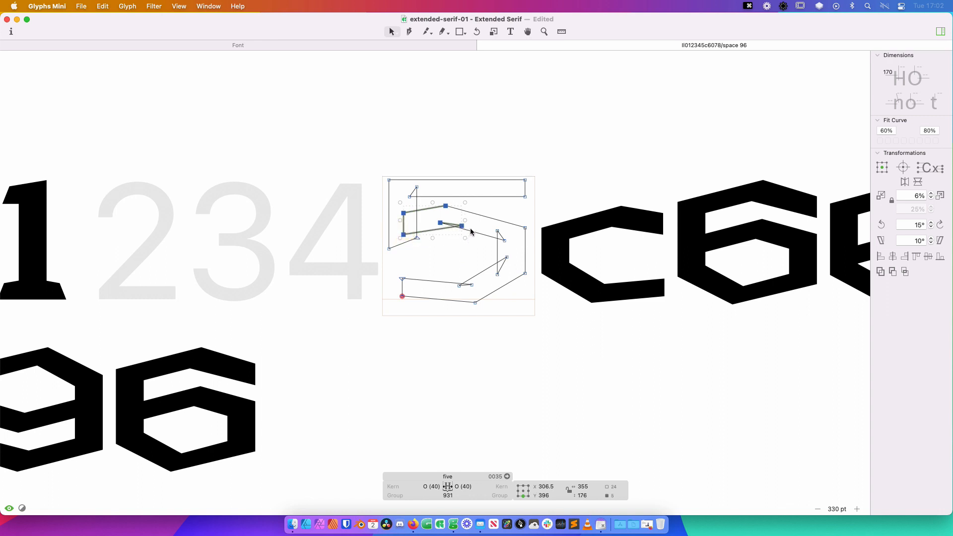
drag(447, 209, 446, 226)
click(442, 262)
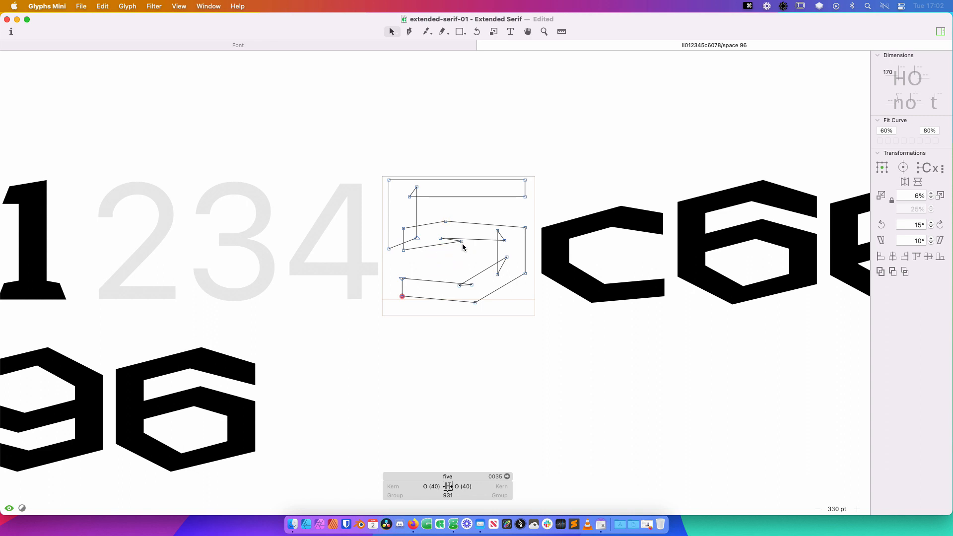
Adjust the inner corner nodes at the bowl's upper right and preview the five
mouse_move(505, 244)
mouse_down()
mouse_move(475, 235)
mouse_move(488, 240)
mouse_up()
click(461, 257)
click(466, 258)
key(space)
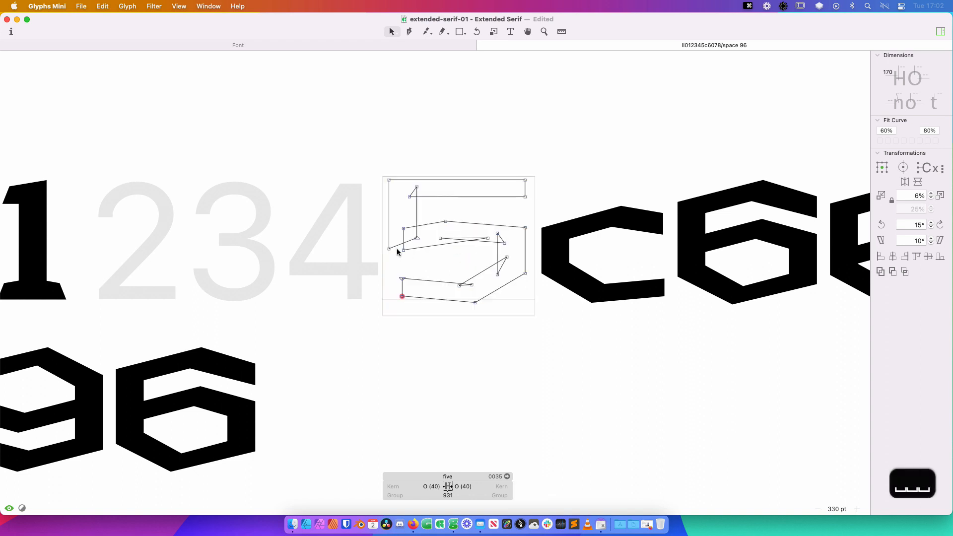
Try to add the six as a component in the five glyph
click(404, 232)
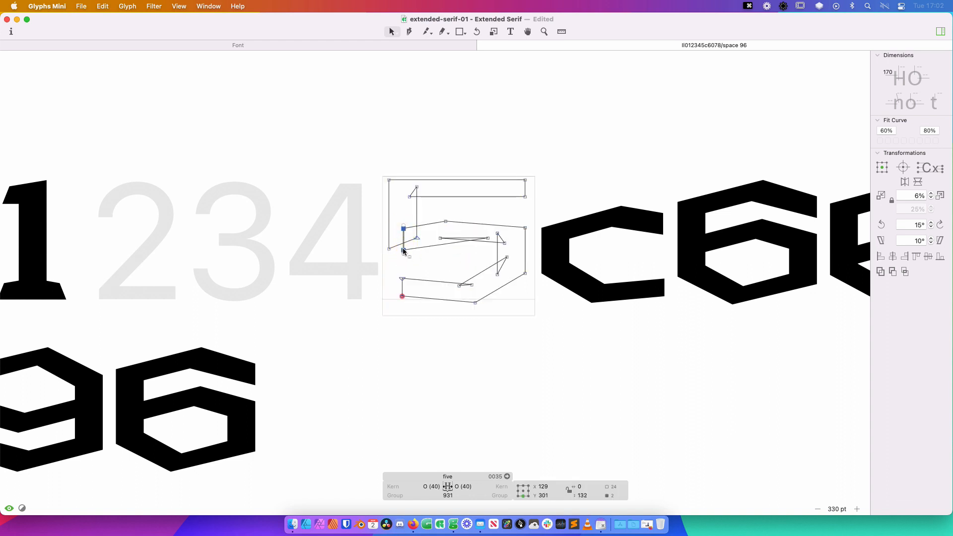
click(475, 212)
key(cmd+a)
key(shift+cmd+c)
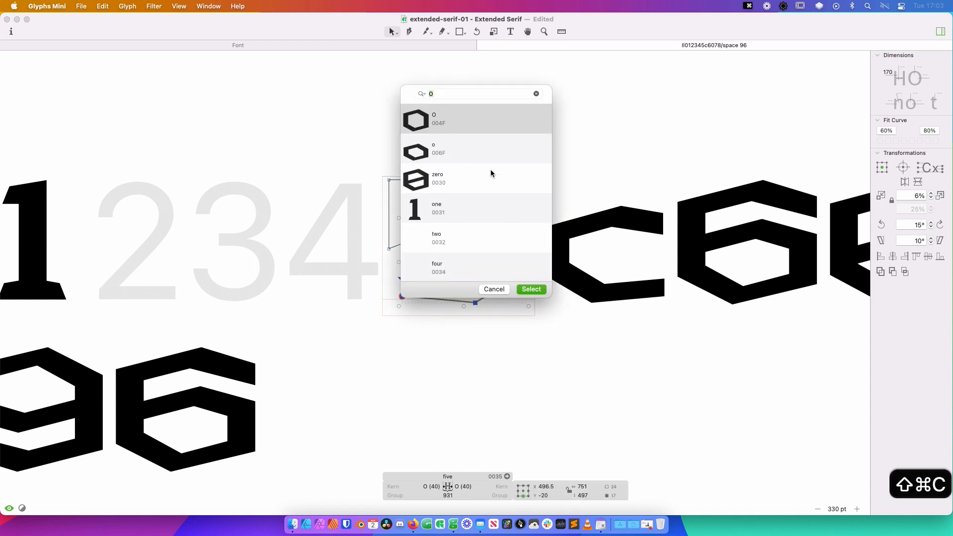
text(6)
key(Return)
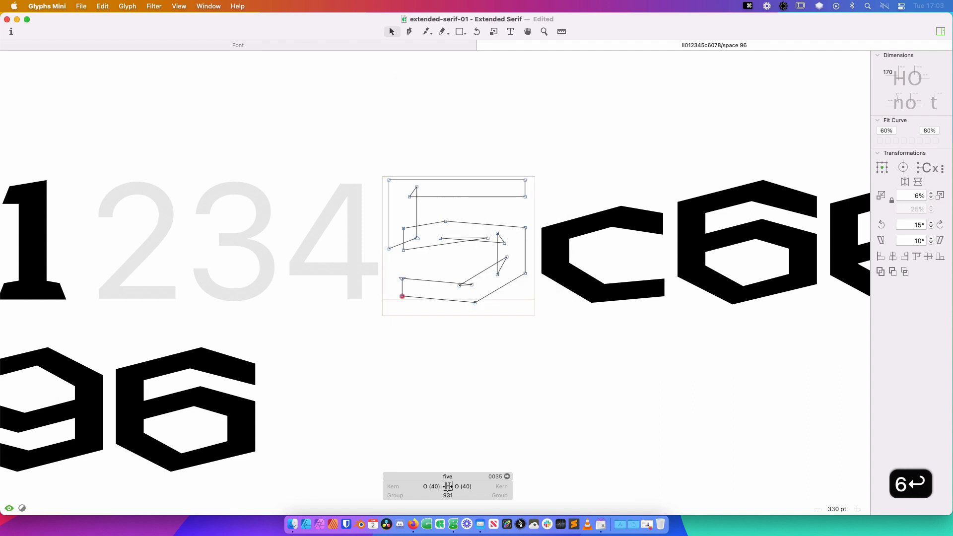
Paste a copy of the six's outline over the five for comparison and delete it
double_click(525, 206)
click(525, 211)
double_click(733, 228)
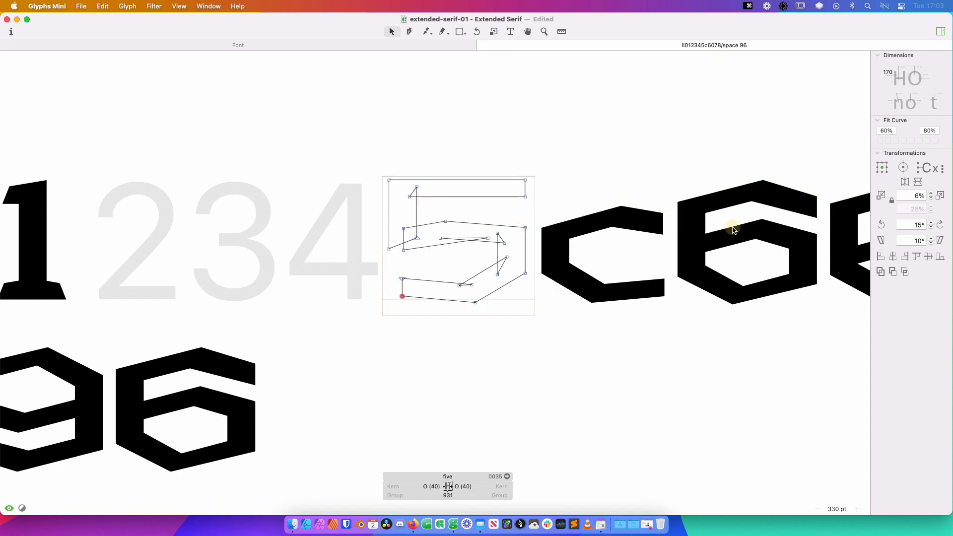
key(super+a)
key(super+c)
double_click(511, 218)
key(super+v)
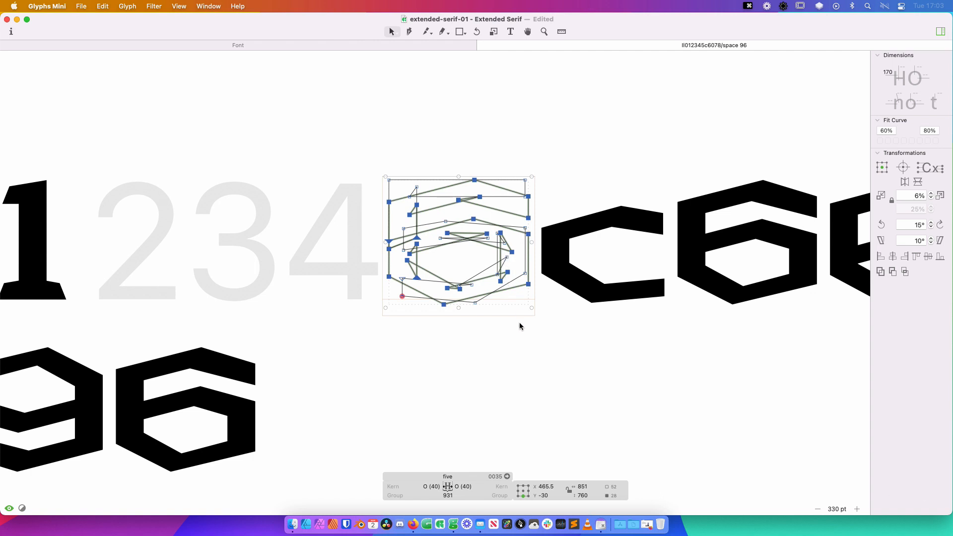
key(BackSpace)
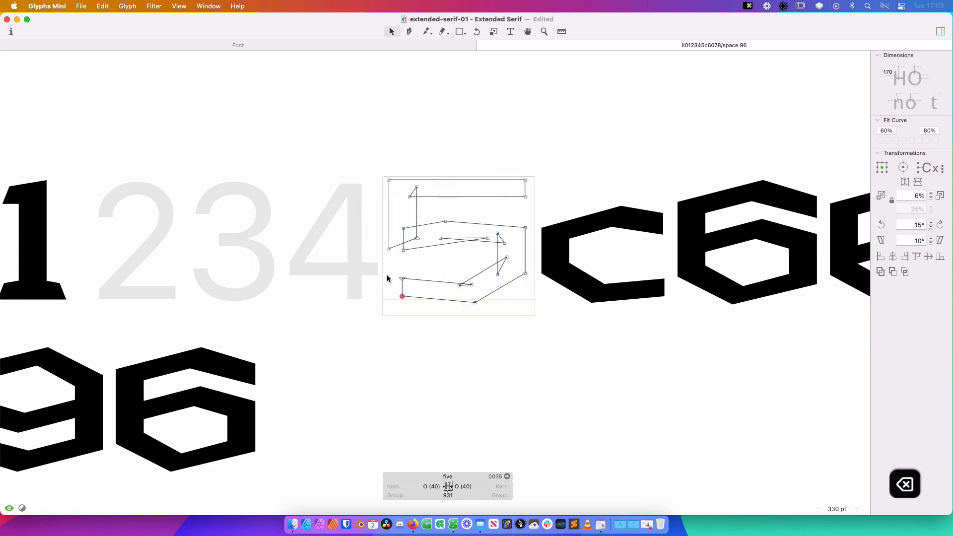
Move the end nodes of the bowl's upper and lower arms left to the five's left edge
click(407, 228)
click(412, 261)
click(403, 243)
click(413, 264)
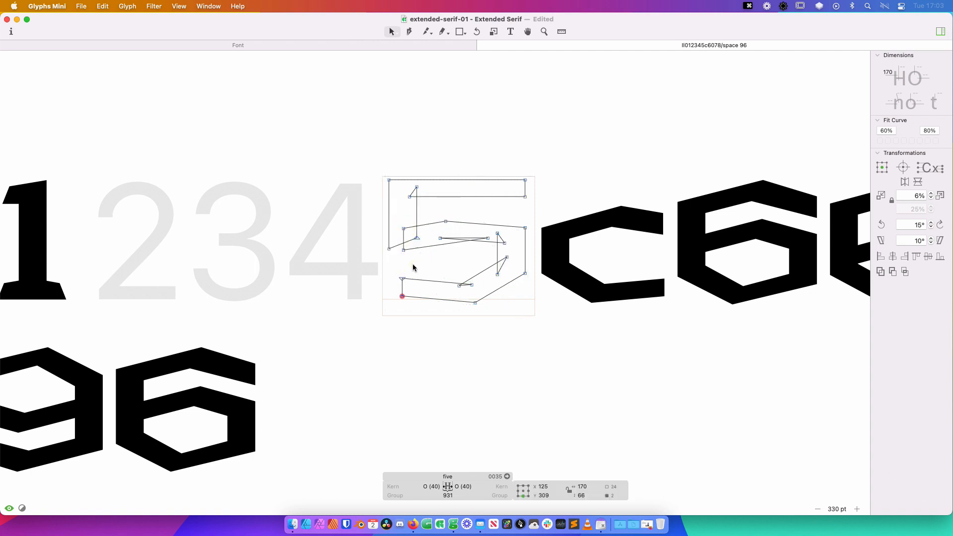
click(404, 244)
click(406, 270)
click(403, 233)
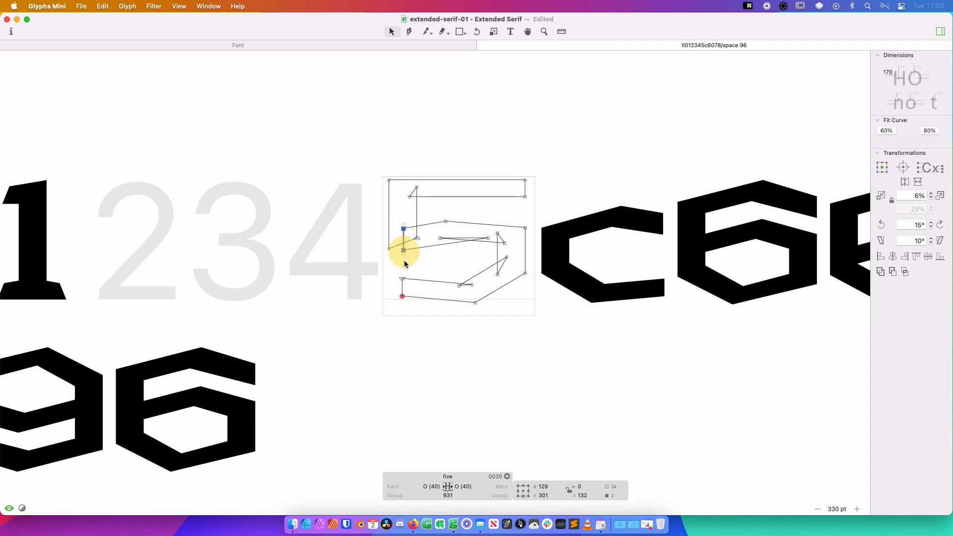
drag(414, 269, 388, 292)
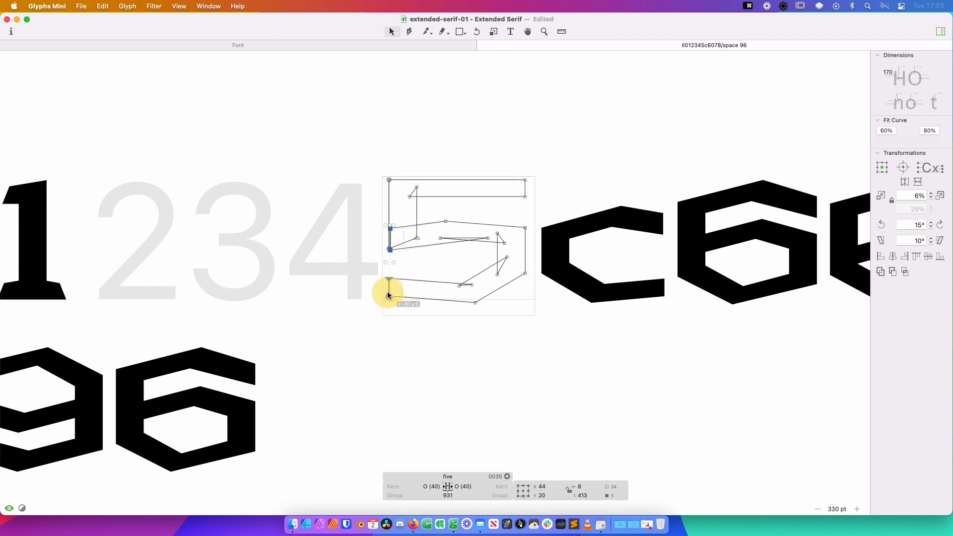
Align the upper arm's two end nodes with the stem's left edge at X 40
click(425, 255)
click(391, 238)
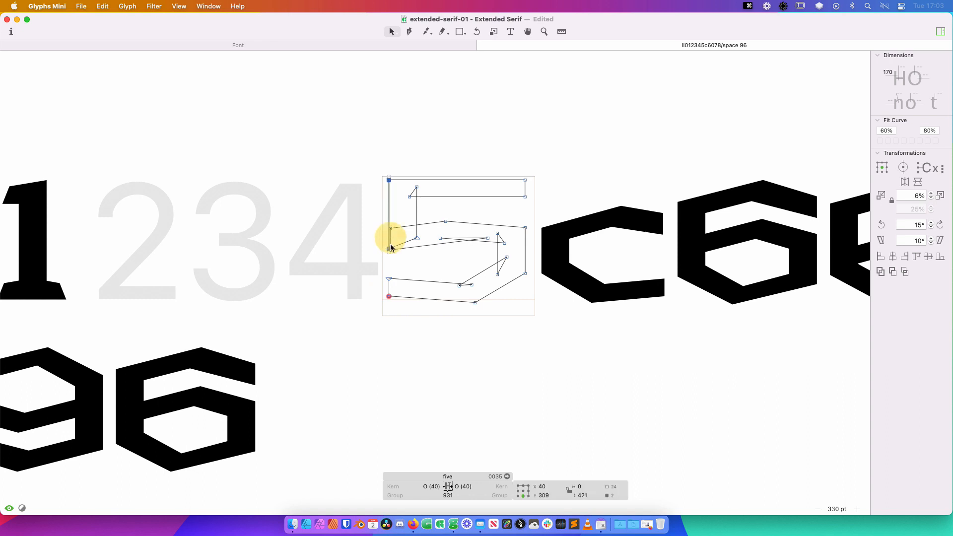
click(392, 260)
key(z)
drag(488, 160, 348, 297)
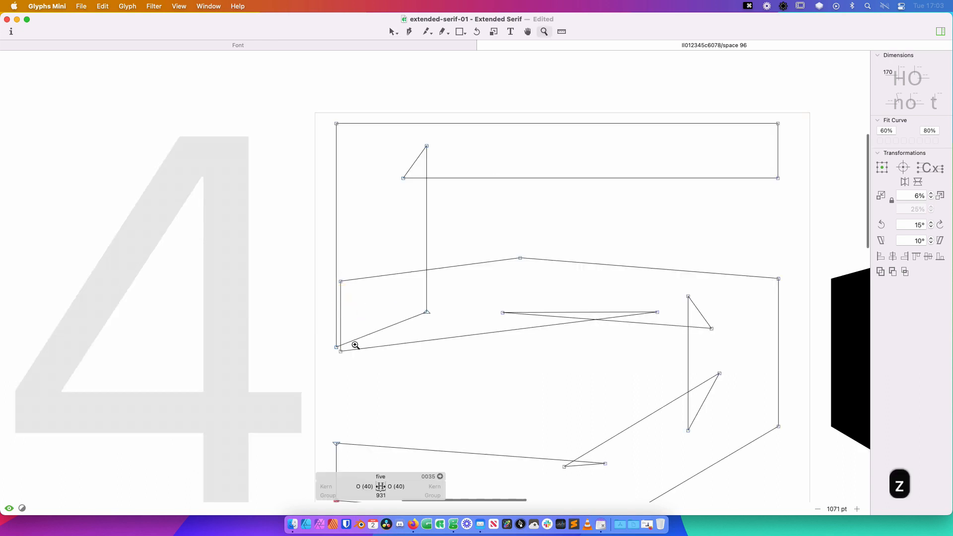
click(387, 223)
shift+click(387, 293)
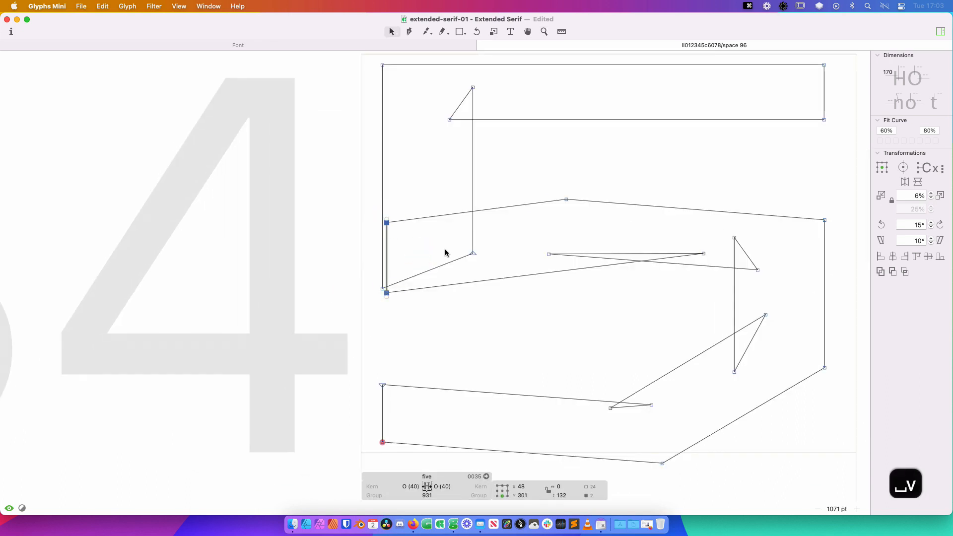
key(Left)
key(Left)
key(Left)
key(Left)
key(Left)
key(Left)
key(Left)
key(Left)
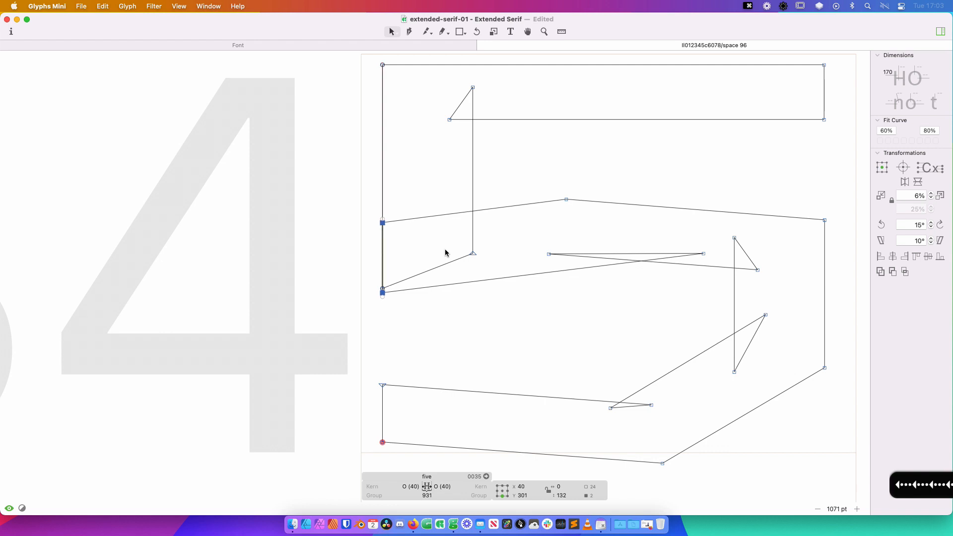
Preview the five and move its bowl's top outer node right and slightly up
key(space)
key(super+minus)
key(super+minus)
key(space)
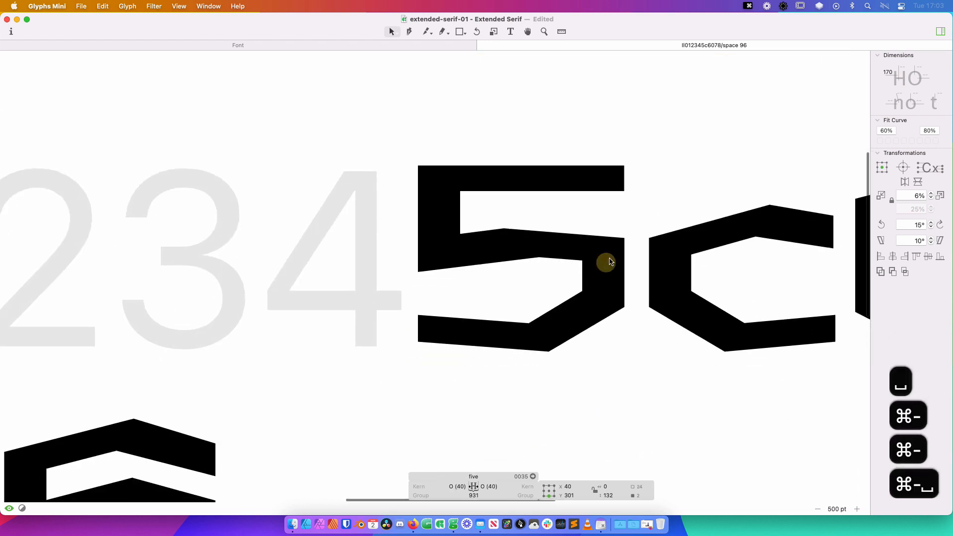
click(509, 222)
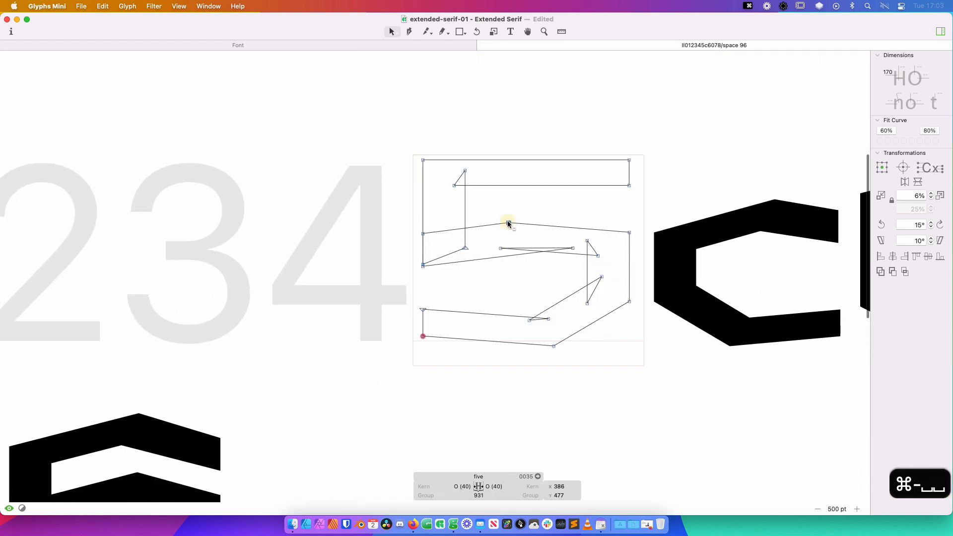
drag(508, 221, 542, 218)
click(534, 291)
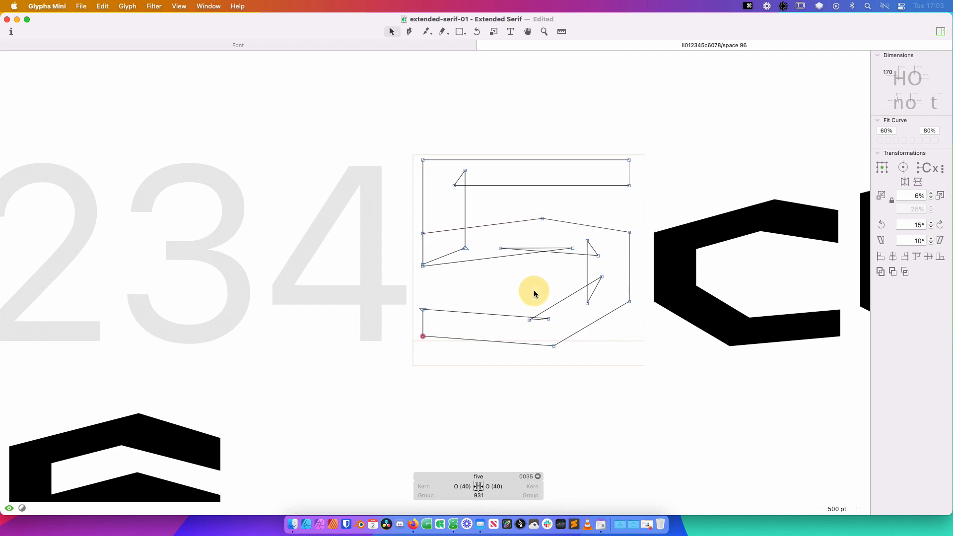
Lower the three corner nodes at the bowl's upper right, placing the lowest at Y 297, and preview the shape
key(space)
drag(566, 287, 588, 254)
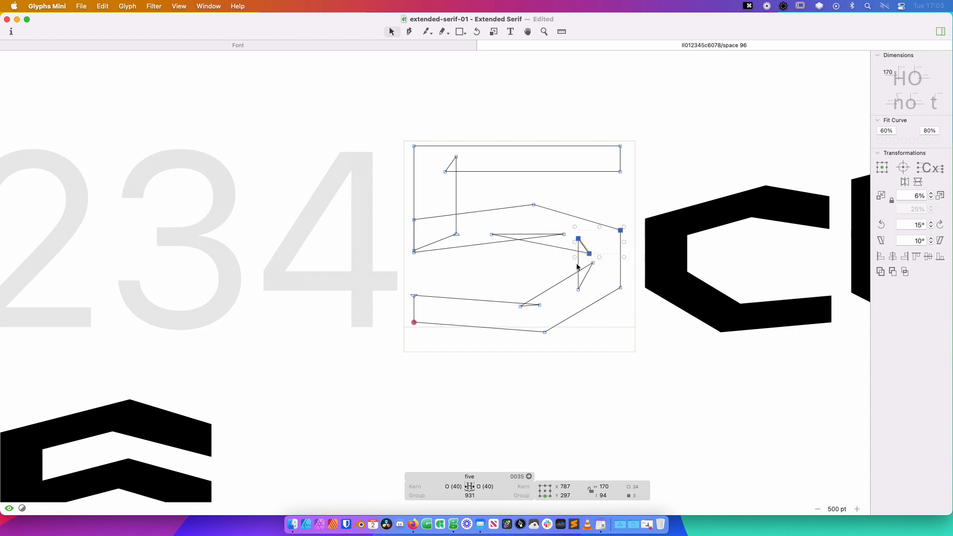
click(577, 271)
key(space)
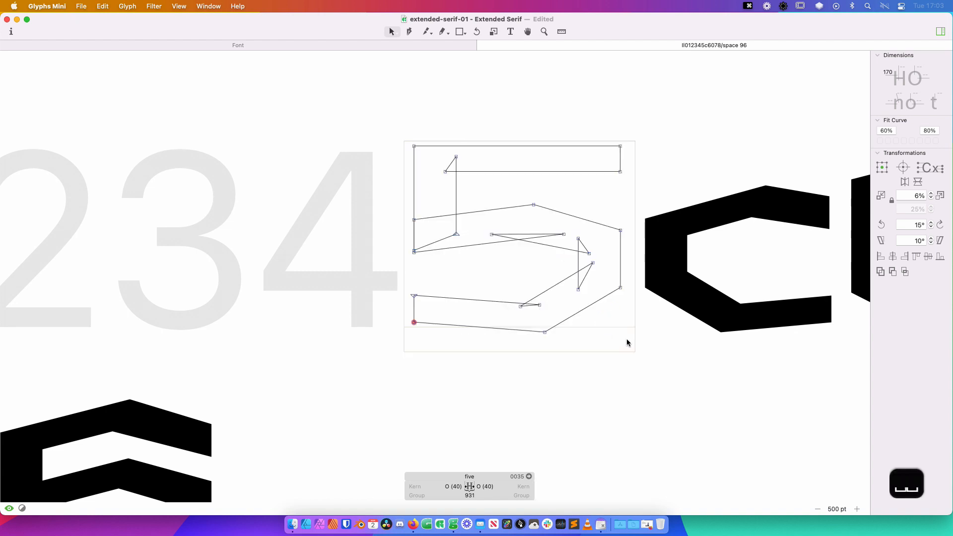
Remove the lowercase c between the five and the six from the sample text
key(cmd+minus)
key(space)
drag(655, 299, 590, 267)
key(t)
click(642, 257)
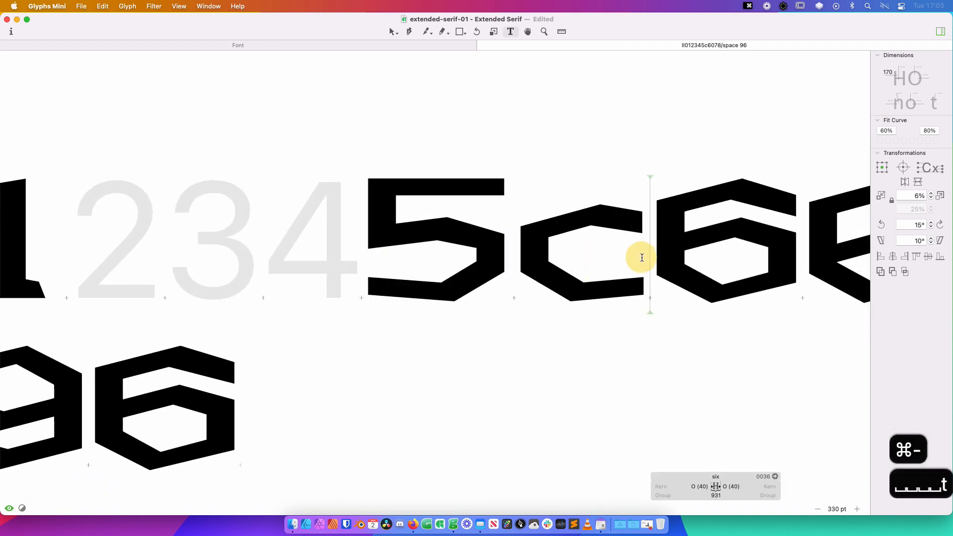
key(BackSpace)
key(Escape)
Shorten the five's top bar by moving its two right end nodes left to X 851
key(z)
drag(620, 155, 301, 361)
key(v)
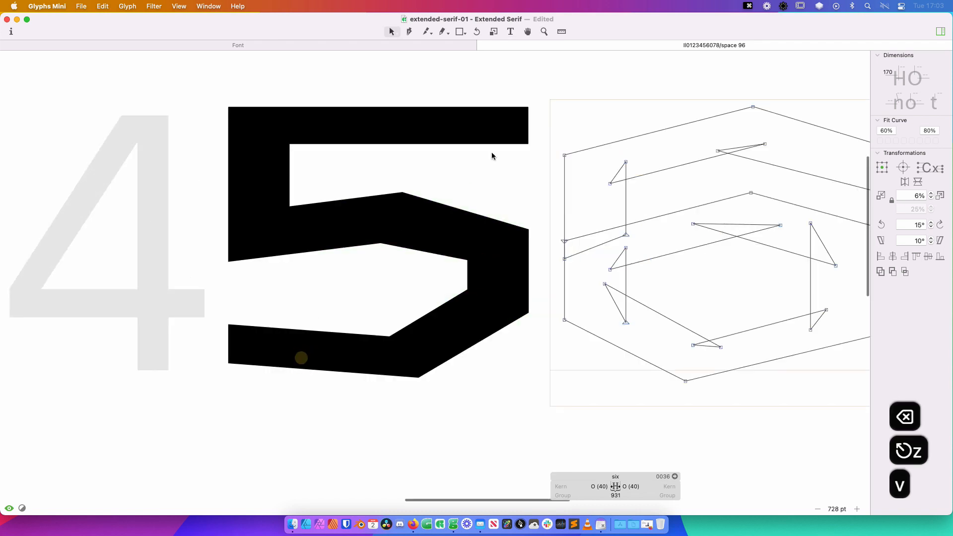
double_click(496, 143)
drag(533, 99, 498, 169)
key(shift+Left)
key(shift+Left)
key(shift+Left)
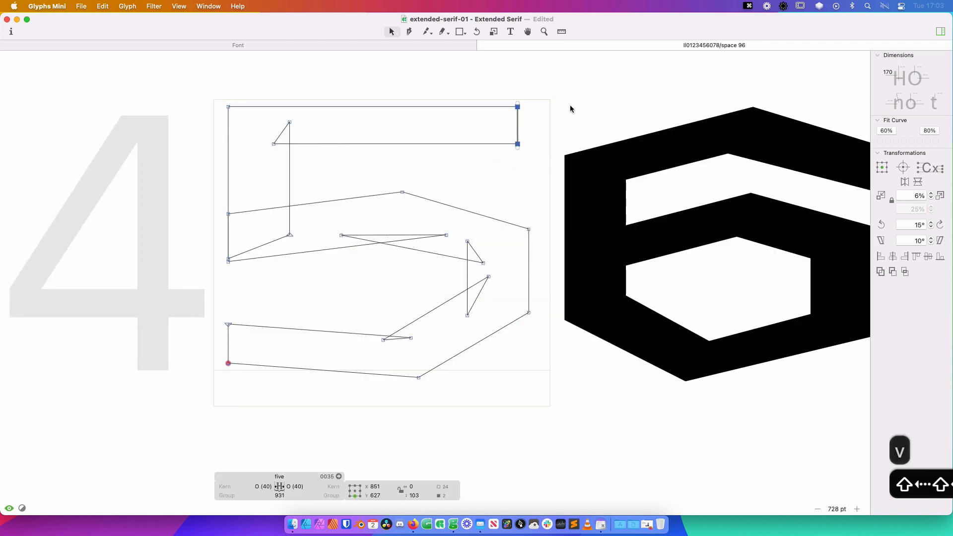
click(544, 192)
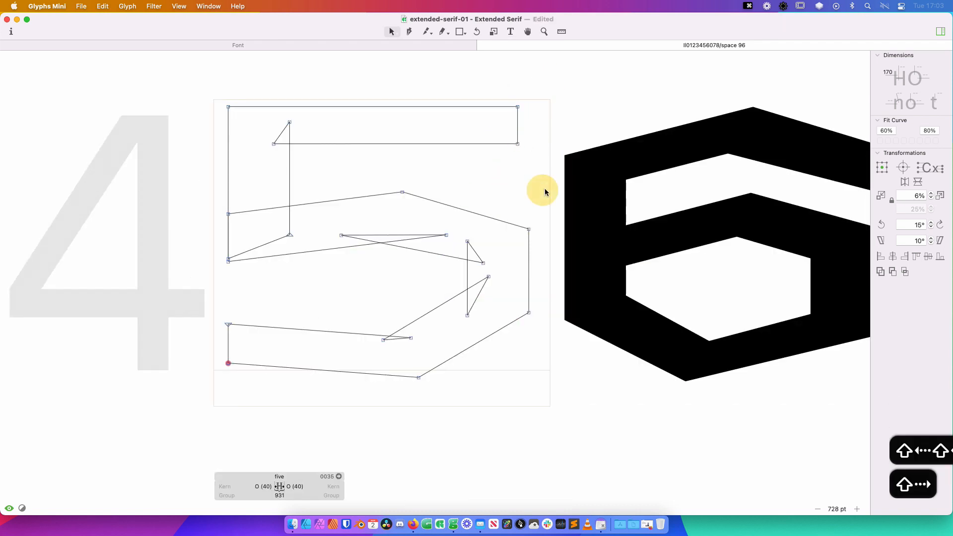
Slant the five's stem by moving its three upper-left corner nodes right by 50 units, to X 175
key(super+minus)
key(super+minus)
key(space)
drag(285, 150, 367, 211)
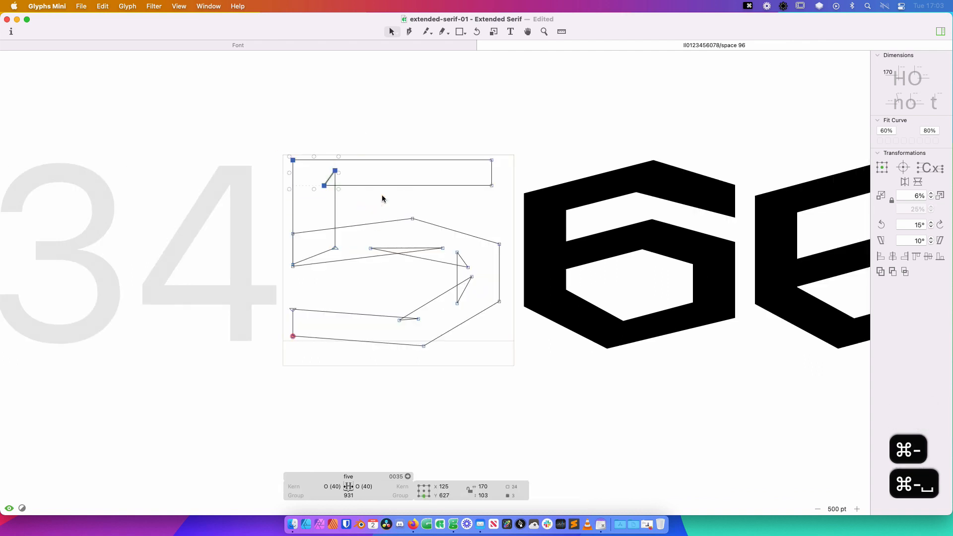
key(shift+Right)
key(shift+Right)
key(shift+Right)
key(shift+Right)
key(shift+Right)
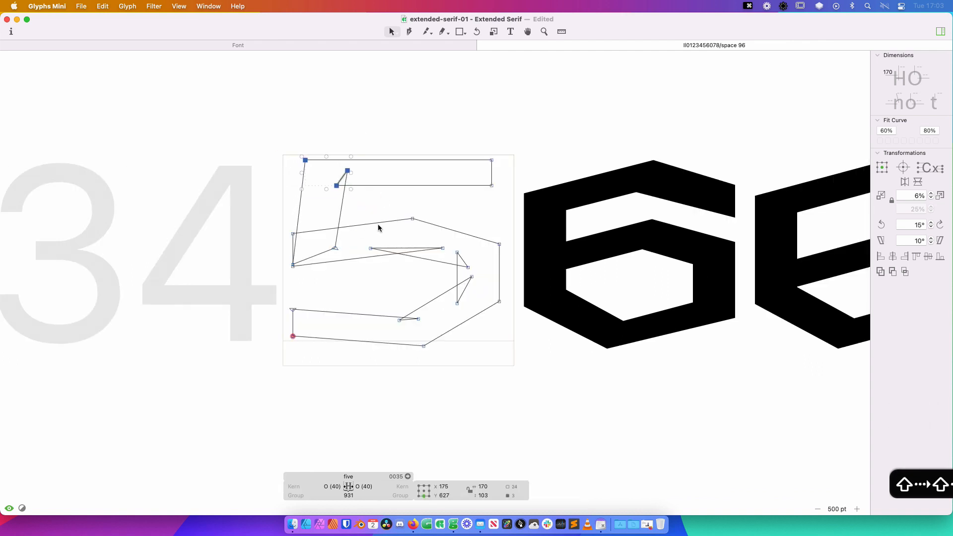
Shift the upper-left node of the five's bowl right and place the stem's lower-left corner node at X 40, Y 301
click(376, 207)
drag(293, 233, 258, 296)
key(z)
key(v)
drag(405, 316, 405, 327)
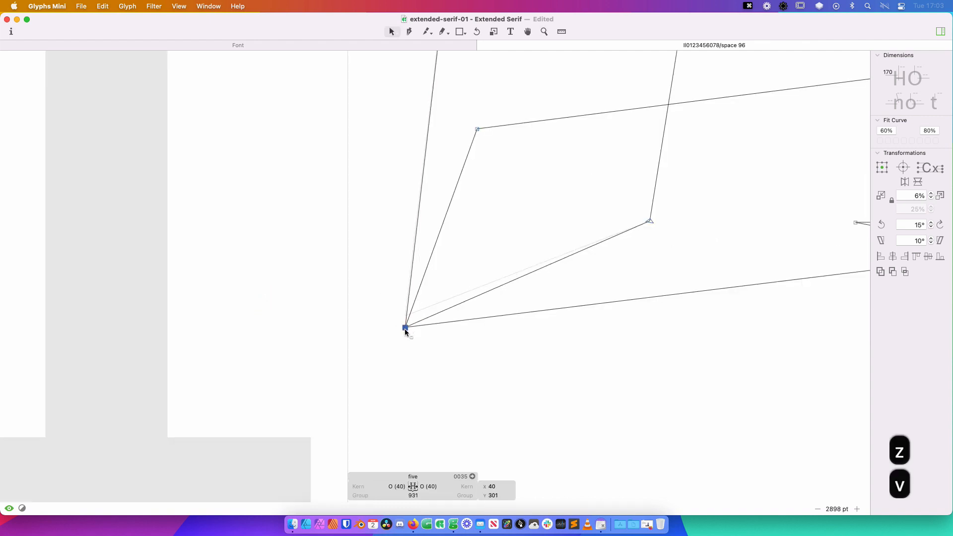
click(392, 353)
key(super+minus)
key(super+minus)
key(super+minus)
key(super+minus)
key(super+minus)
Move the left inner overlap node of the bowl's upper stroke to X 430, Y 390, and preview the five
drag(619, 269, 562, 257)
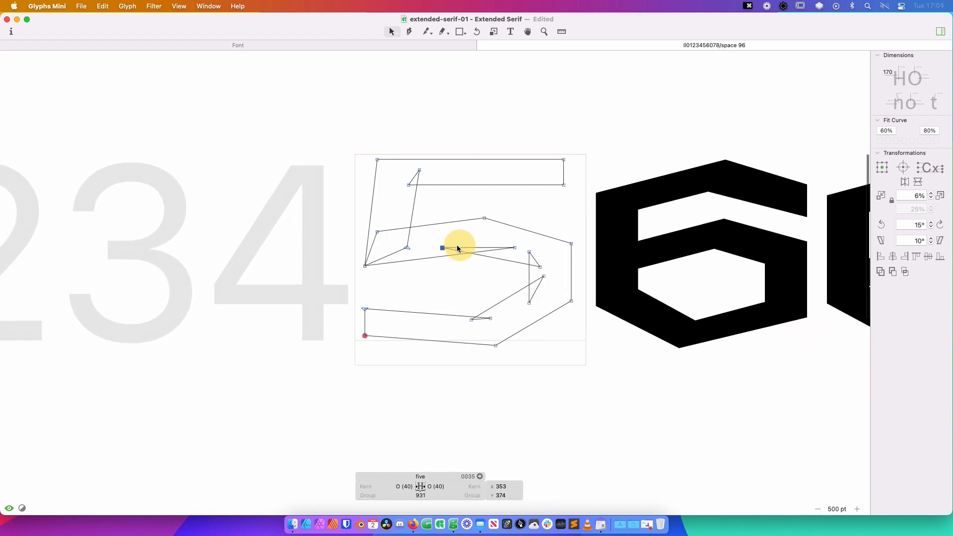
drag(442, 248, 462, 245)
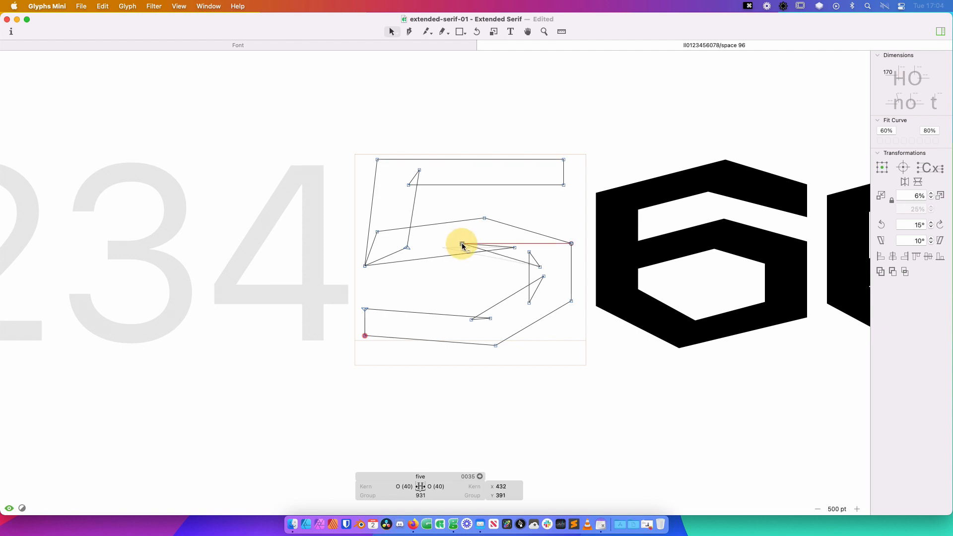
key(space)
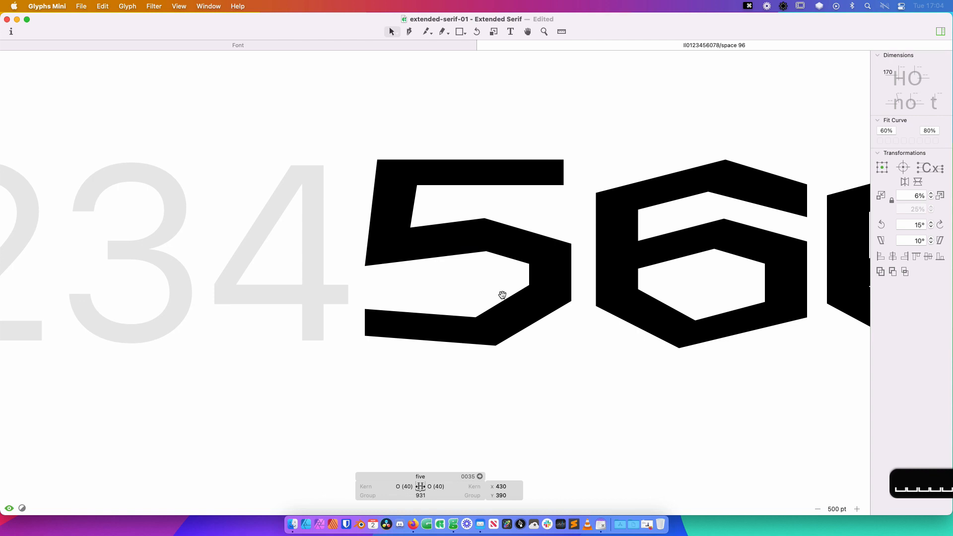
Move the lower inner node of the five's stem right to X 220 and preview the shape
key(super+minus)
key(super+minus)
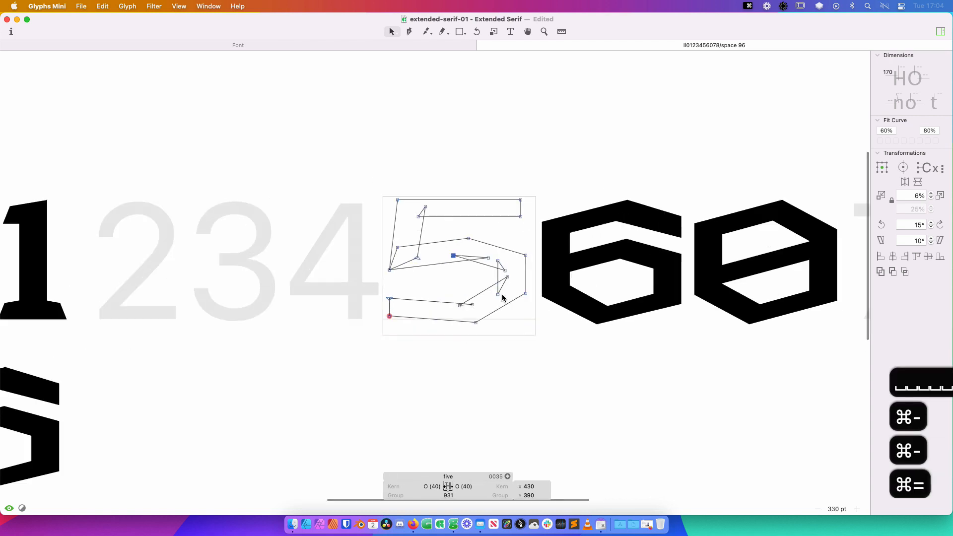
key(space)
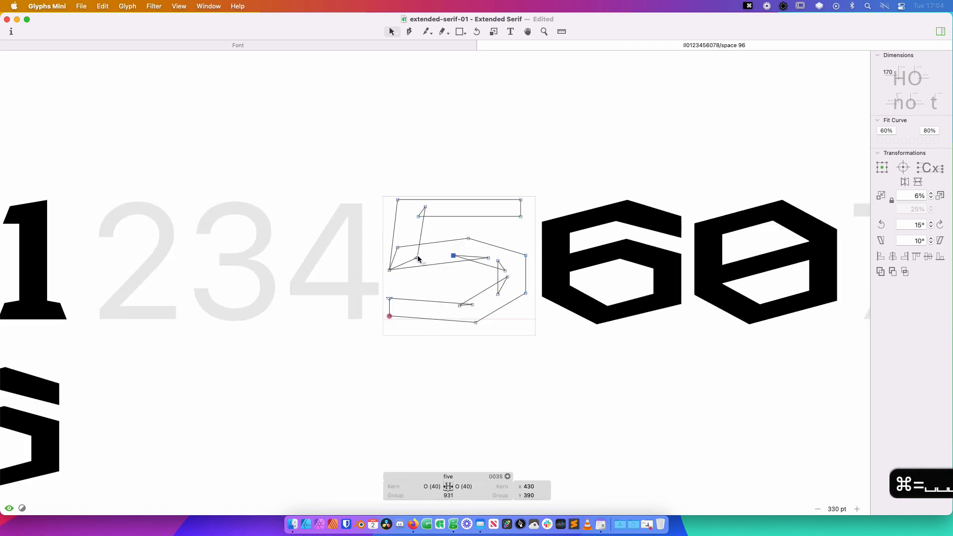
key(shift+Right)
key(space)
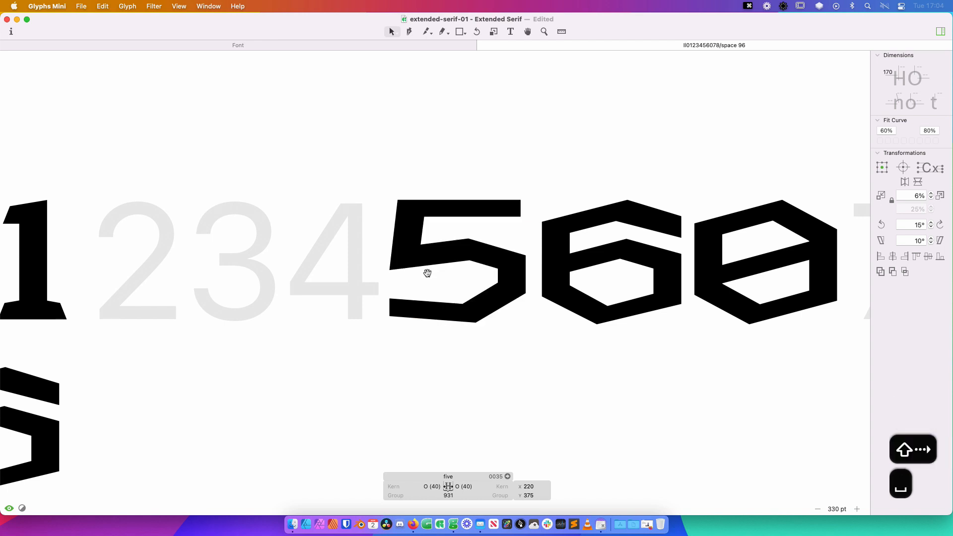
Move the two upper inner nodes of the five's stem left by 10 units, to X 229, and preview the shape
click(421, 213)
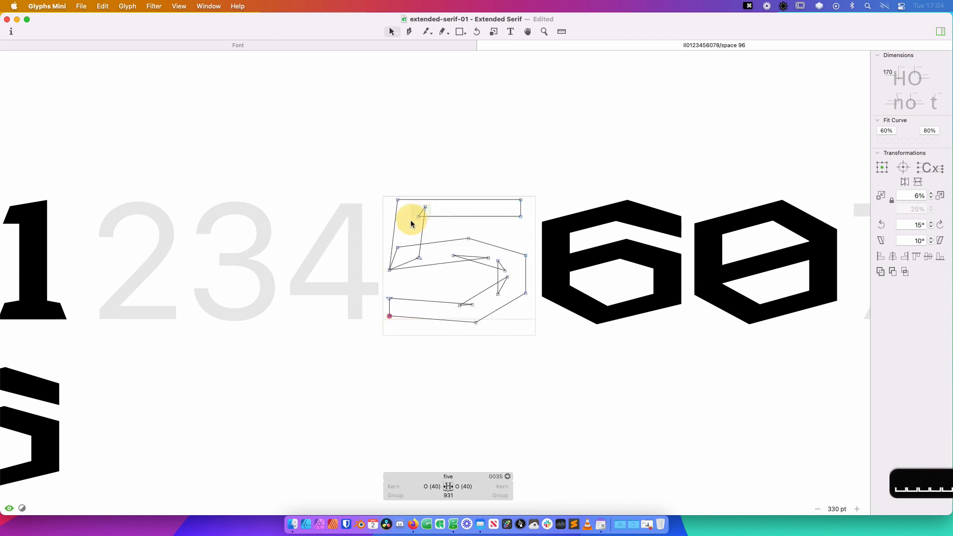
key(shift+Left)
key(space)
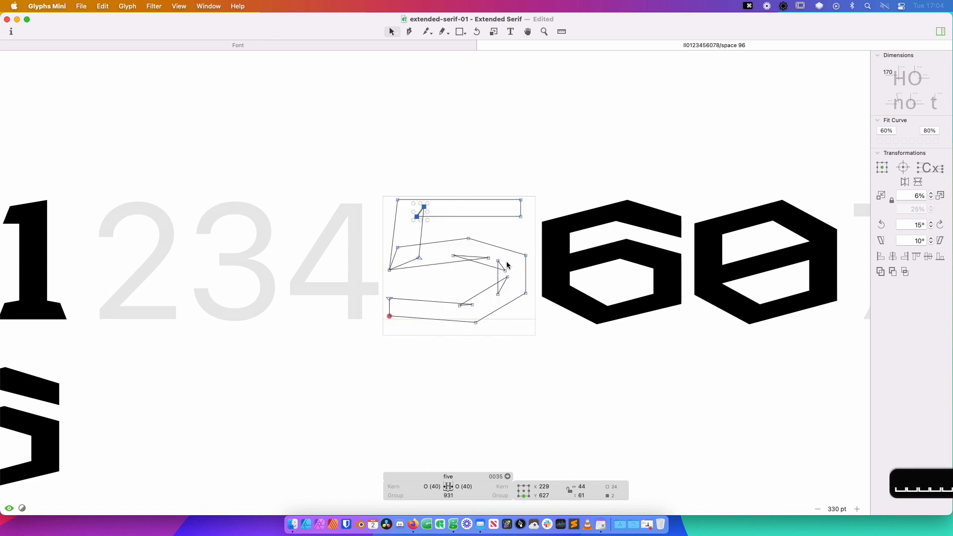
key(super+minus)
click(576, 370)
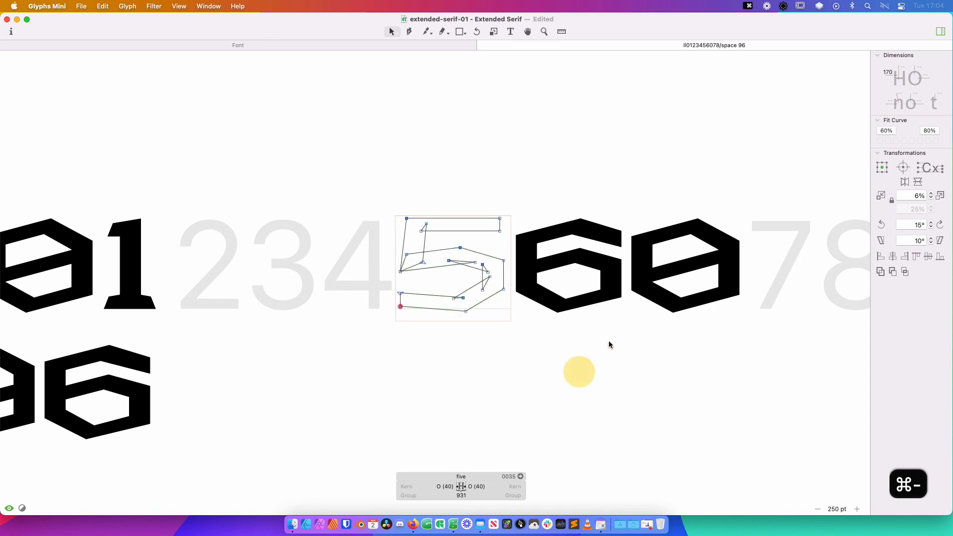
Lower the five's whole top bar by 20 units, to Y 607
key(super+minus)
drag(569, 203, 354, 334)
key(z)
drag(566, 205, 351, 312)
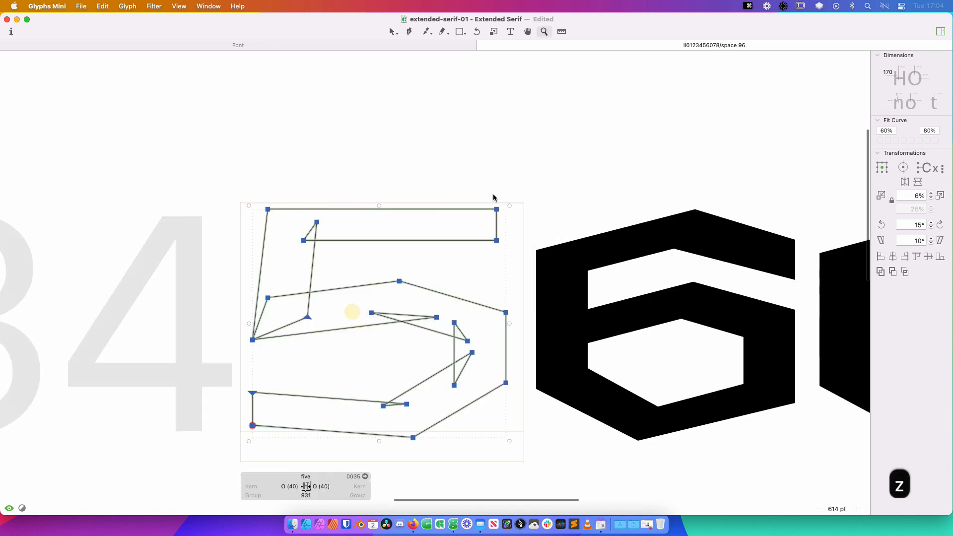
key(v)
drag(564, 167, 207, 256)
key(shift+Down)
key(shift+Down)
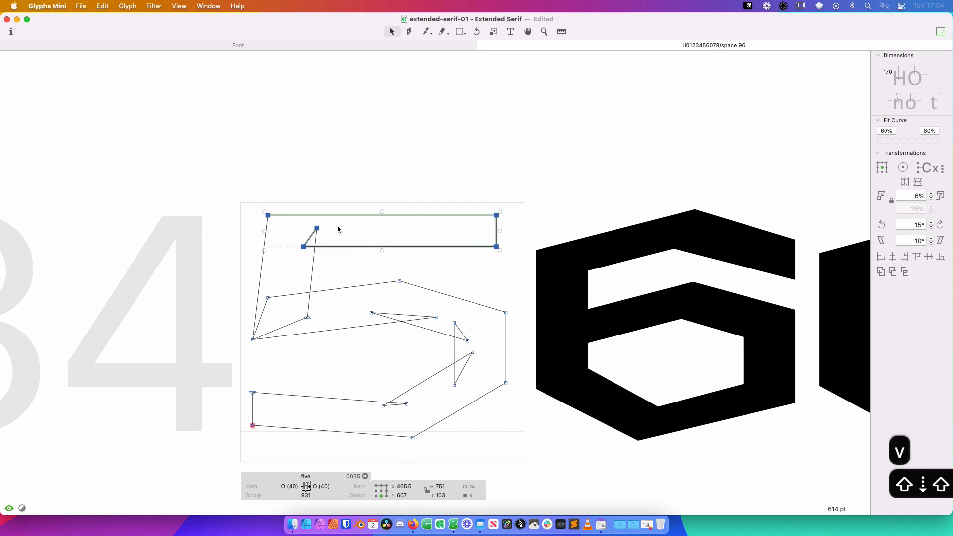
Preview the filled five beside the other numerals to compare its height, width and weight
click(636, 158)
key(super+0)
key(super+0)
key(super+minus)
key(super+minus)
key(super+minus)
key(super+minus)
key(super+minus)
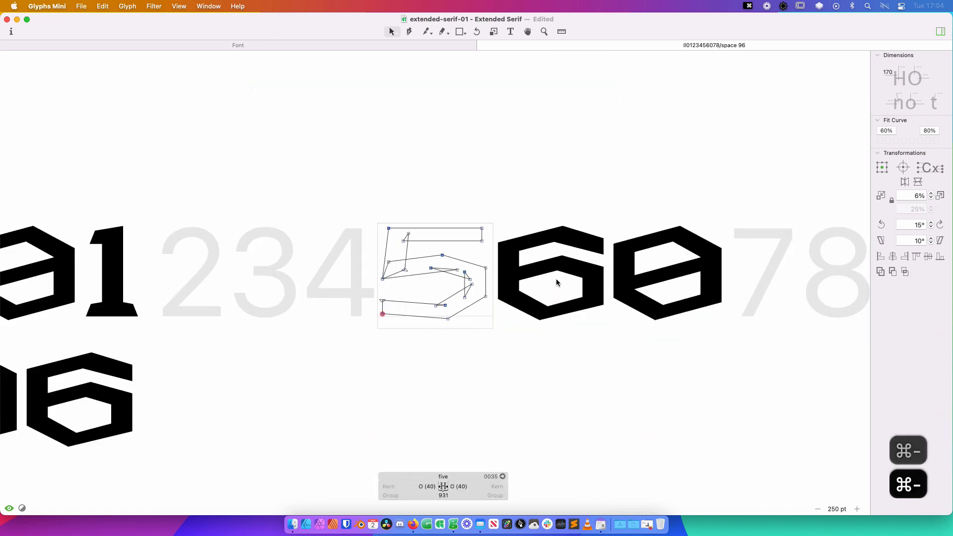
key(space)
drag(640, 297, 740, 270)
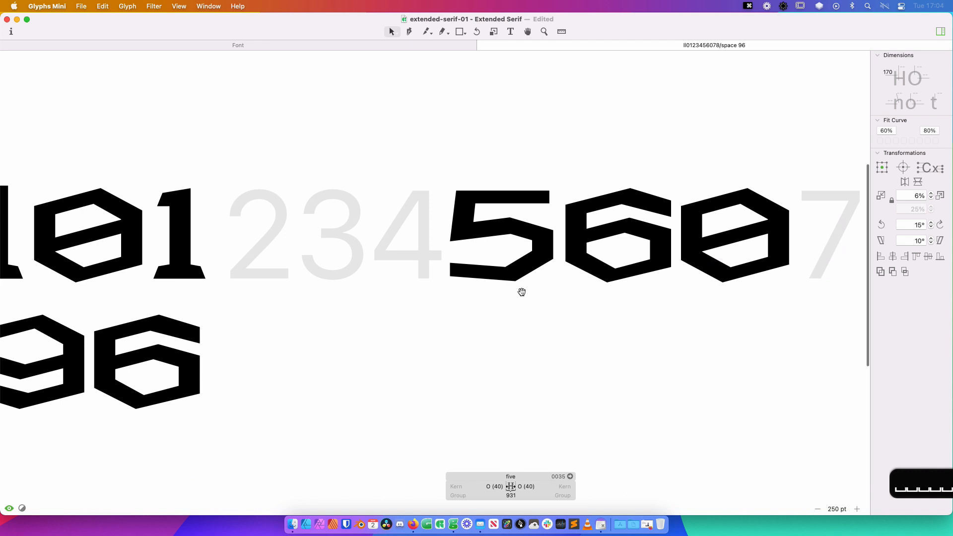
drag(558, 204, 727, 200)
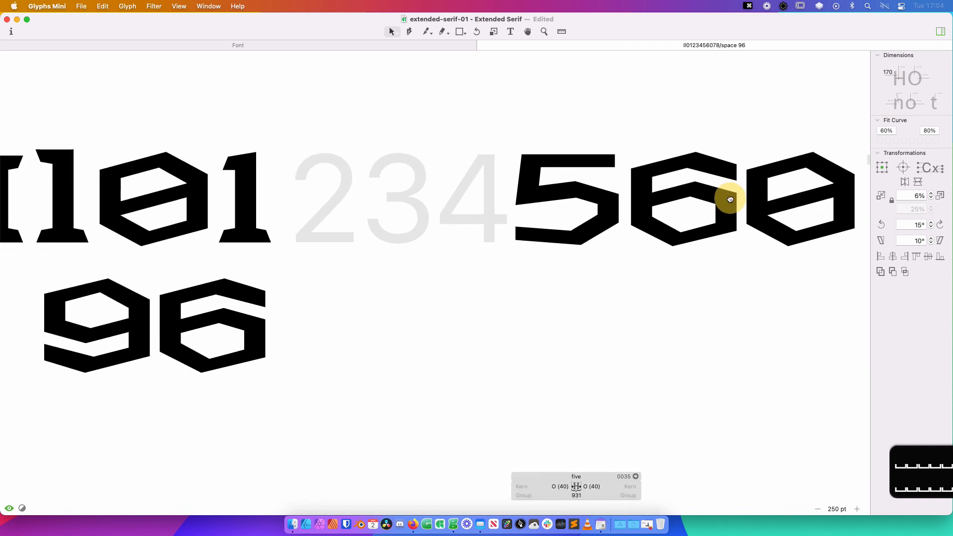
Copy the five's entire outline and paste it into the two glyph
double_click(561, 221)
key(super+a)
key(super+c)
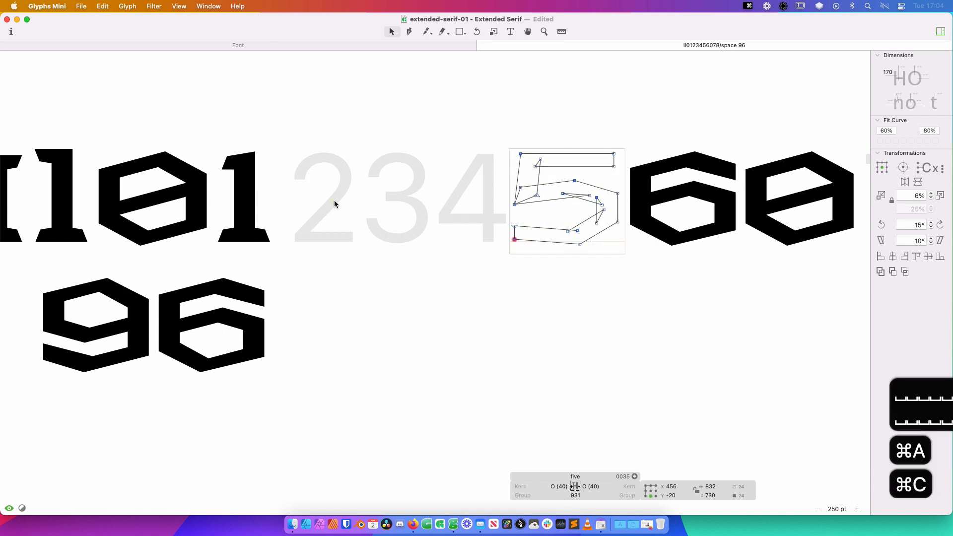
double_click(319, 236)
key(super+v)
key(z)
drag(476, 111, 225, 311)
key(v)
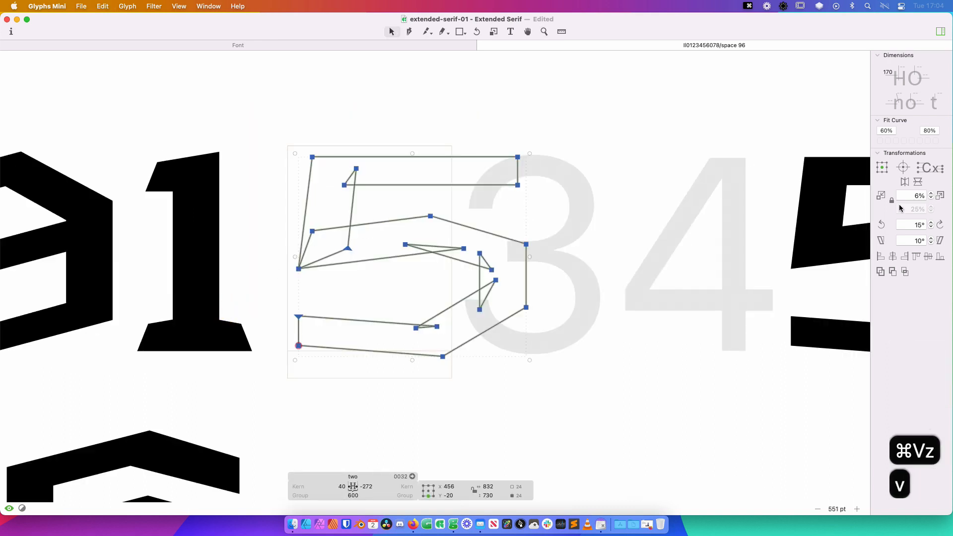
Flip the pasted outline in the two vertically, keeping its horizontal orientation
click(904, 181)
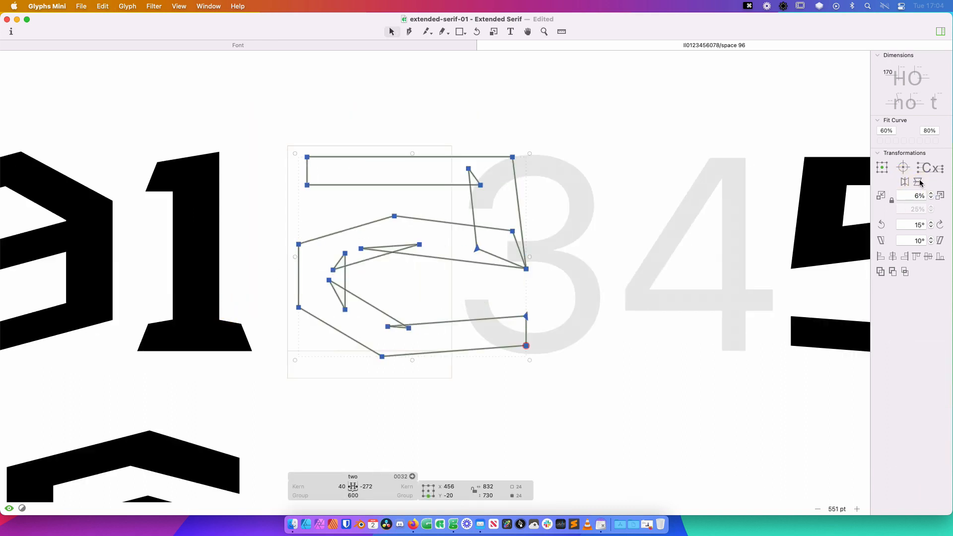
click(918, 182)
click(903, 181)
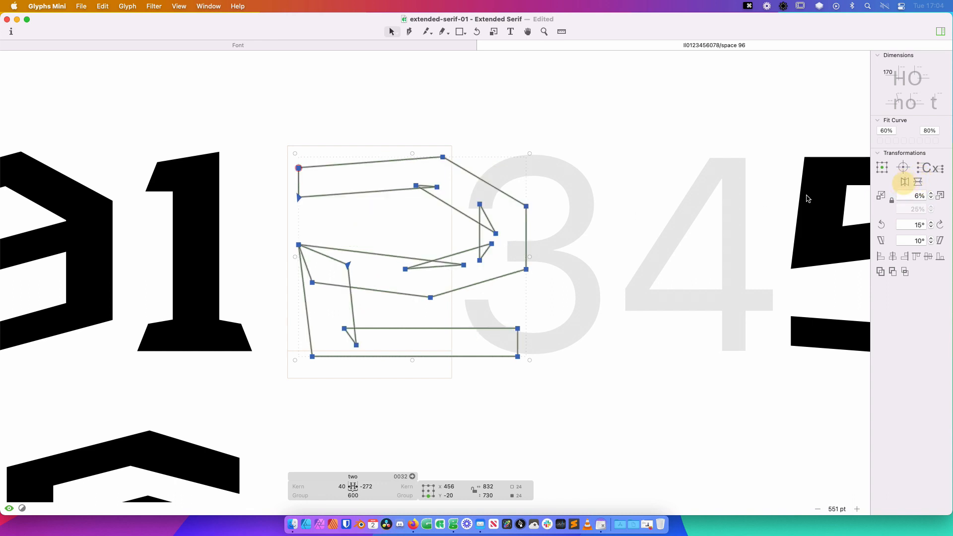
click(338, 231)
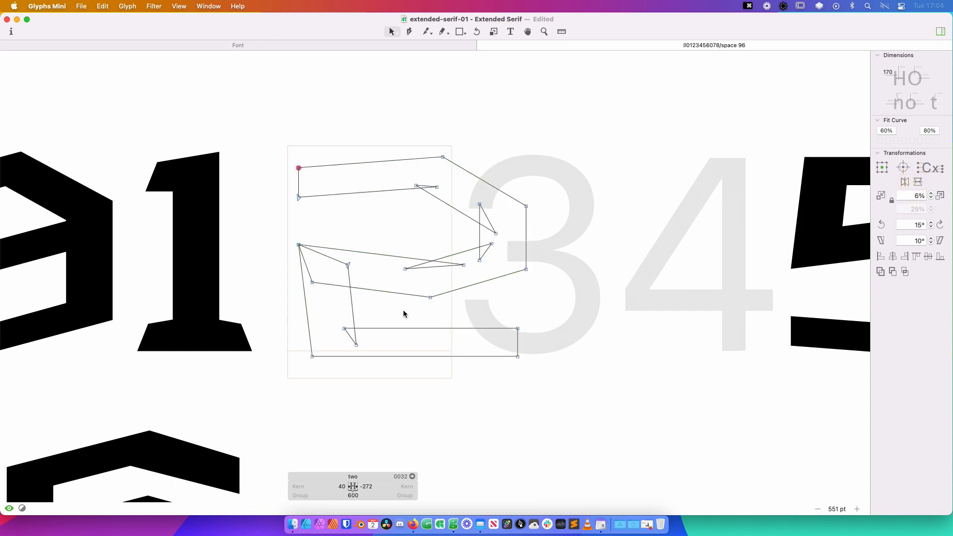
Set both the left and right sidebearings of the two to match O
click(331, 480)
key(cmd+a)
text(O)
key(Tab)
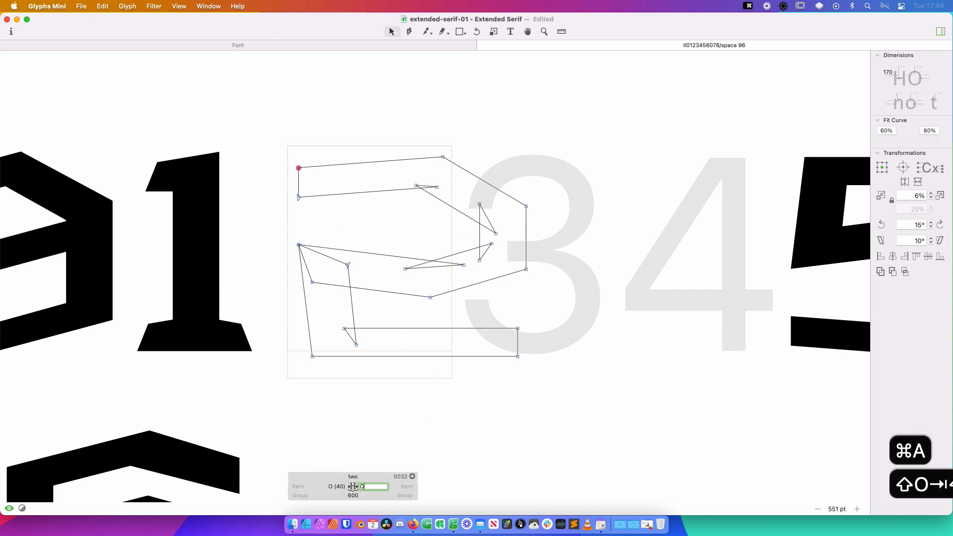
text(O)
key(Tab)
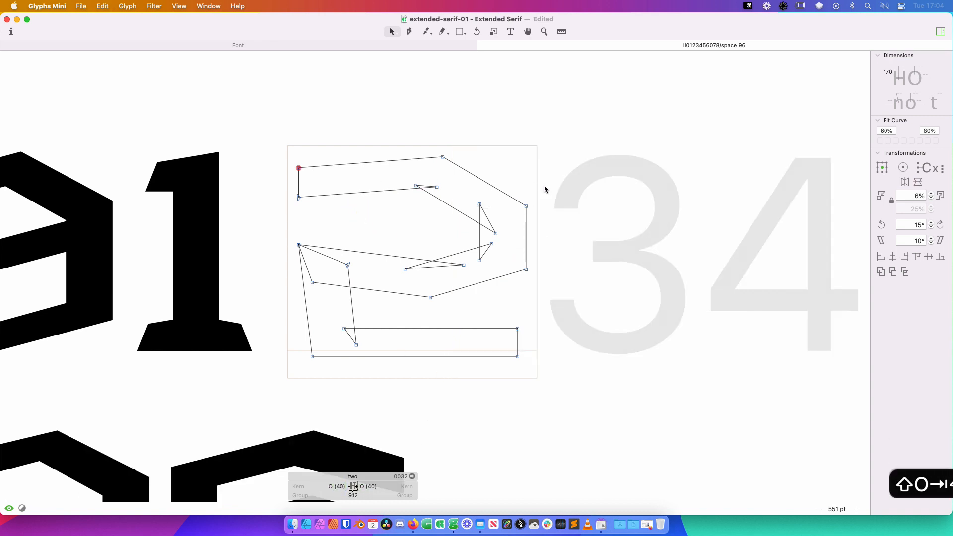
Raise the six nodes on the right side of the two's bowl together
drag(546, 178, 472, 292)
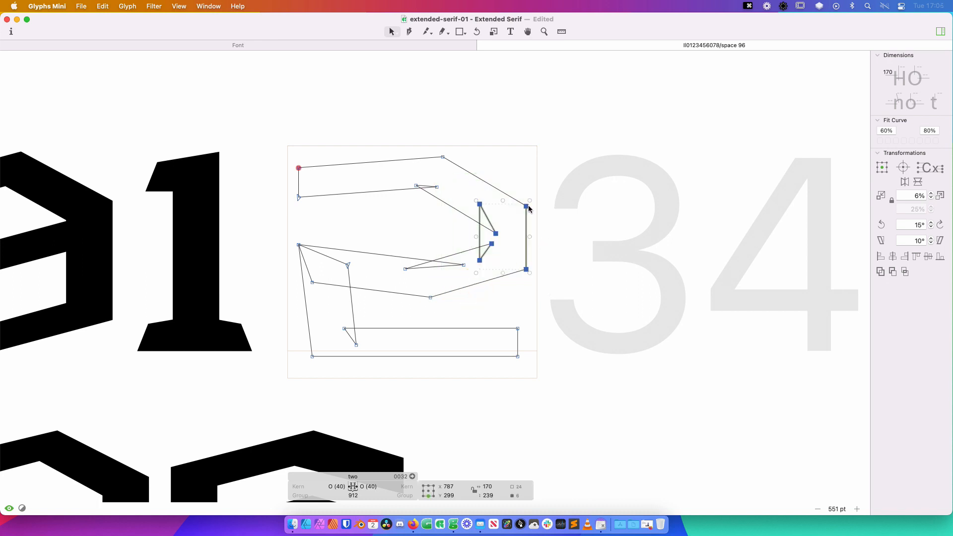
drag(527, 210, 520, 194)
click(506, 293)
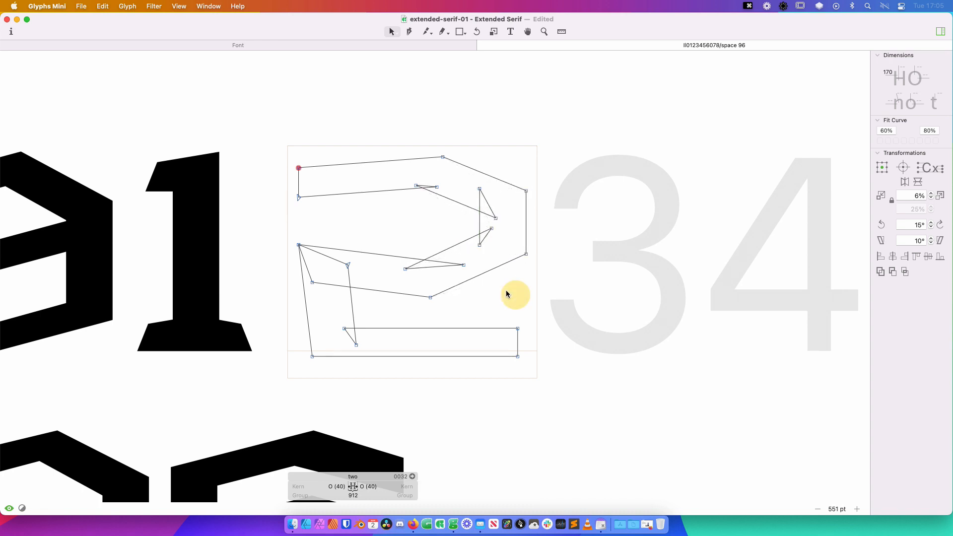
Draw a base rectangle about 790 by 127 units on the two's baseline and delete the flipped stem and bar
click(299, 246)
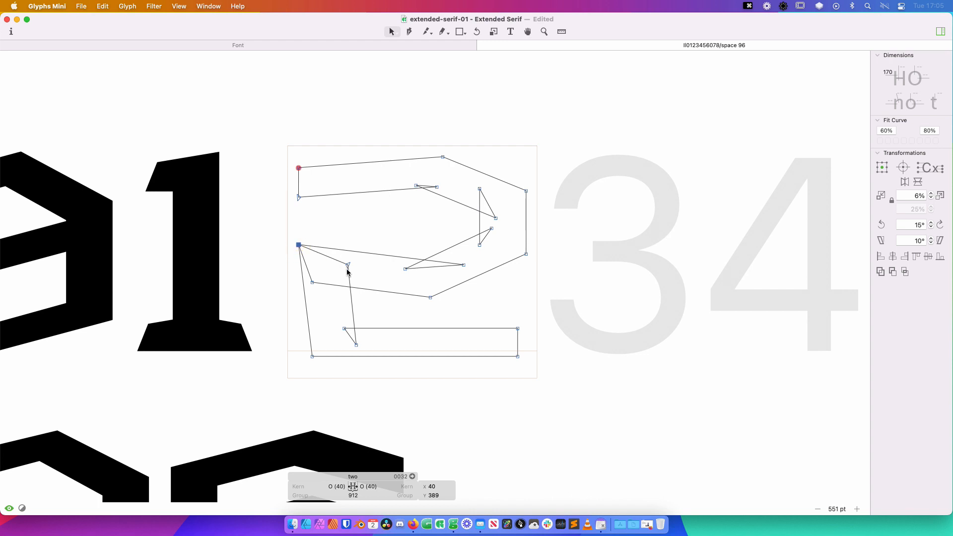
click(404, 322)
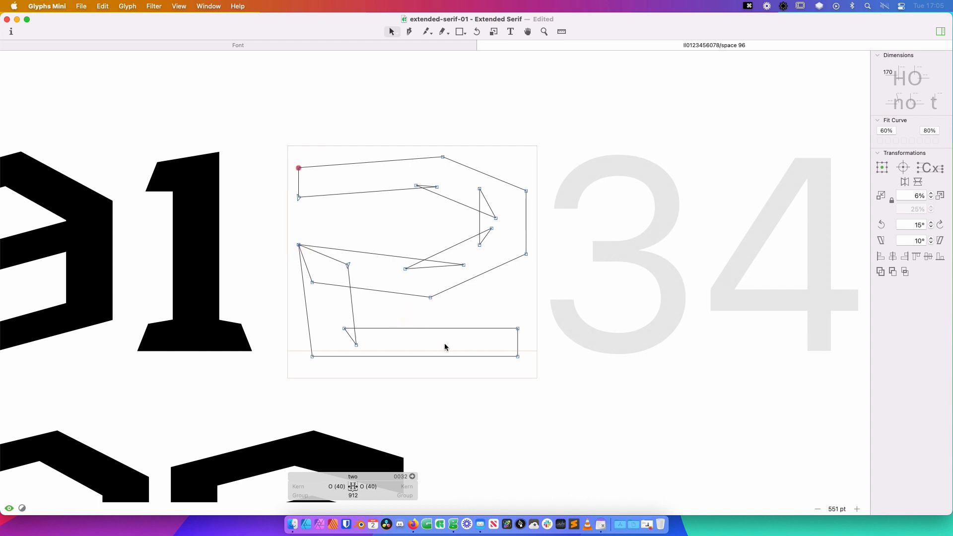
click(460, 31)
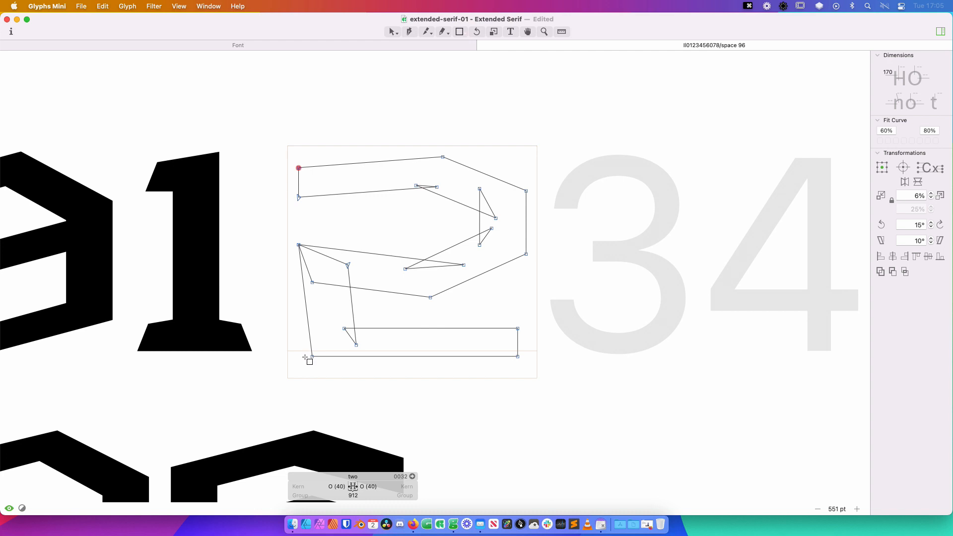
drag(305, 351, 522, 316)
key(v)
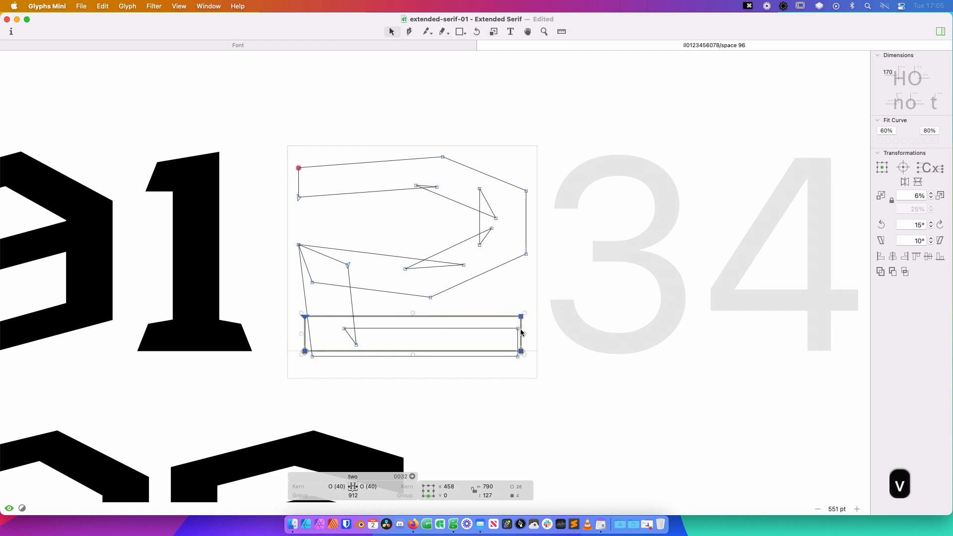
click(526, 328)
click(497, 313)
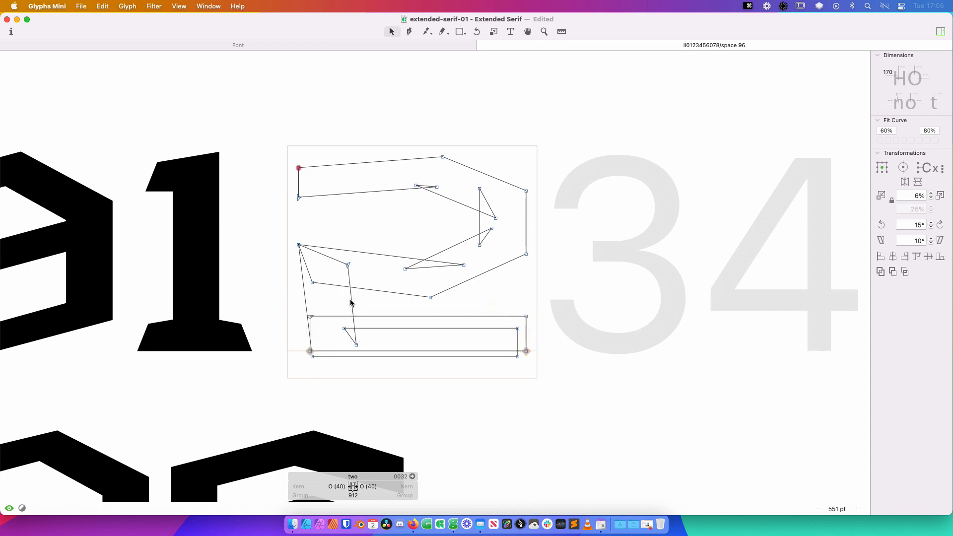
click(351, 298)
key(BackSpace)
Extend the base rectangle's left end to X 40 and align its right end with the bowl's right edge
drag(310, 304, 292, 373)
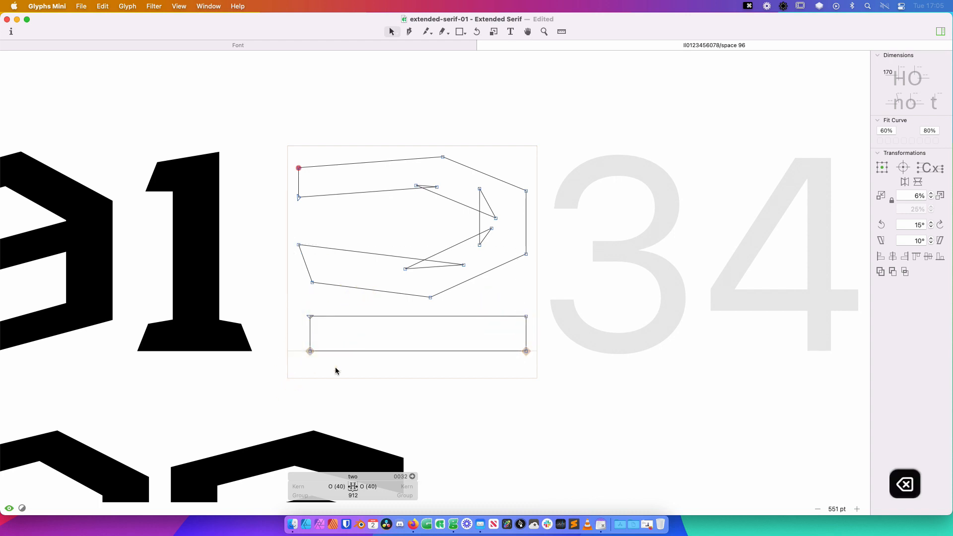
drag(294, 297, 298, 351)
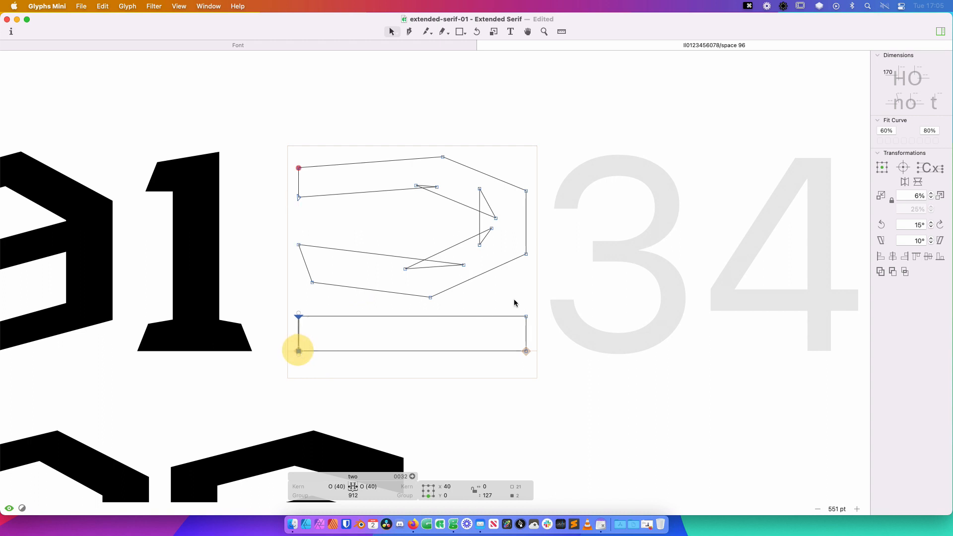
drag(514, 298, 525, 353)
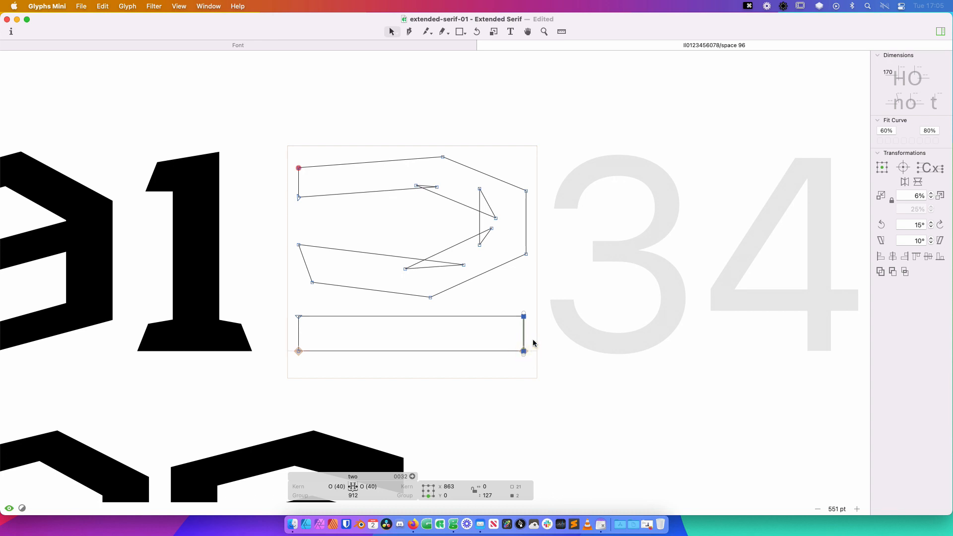
key(shift+Right)
key(Right)
key(Right)
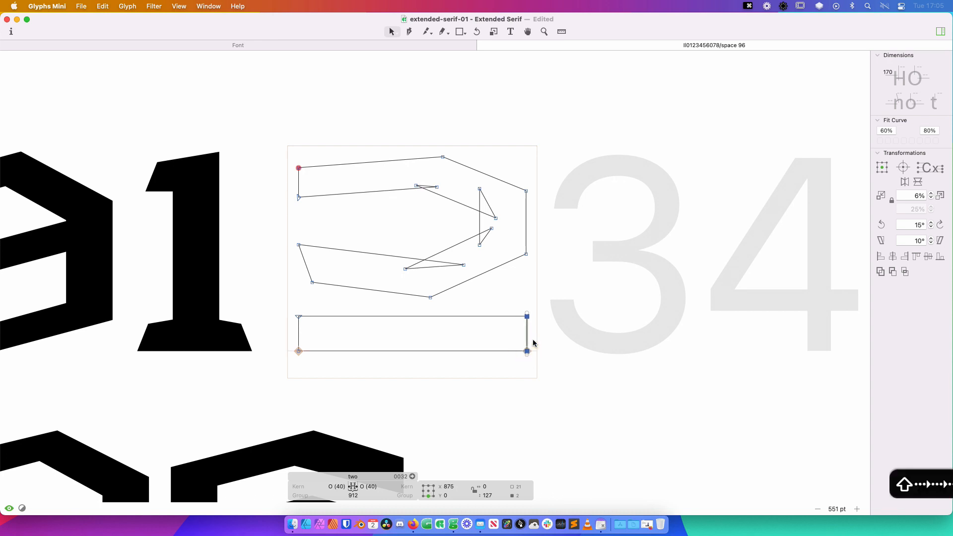
click(525, 293)
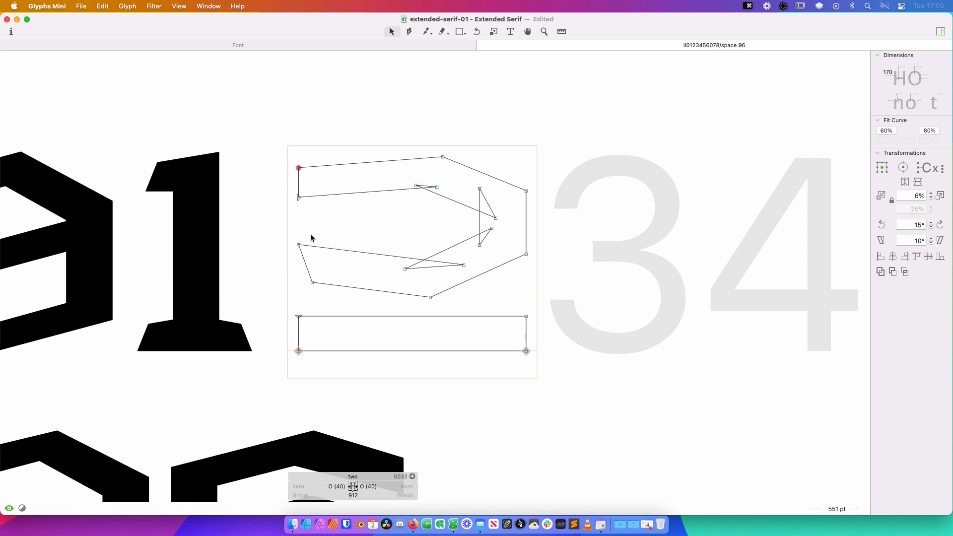
click(312, 282)
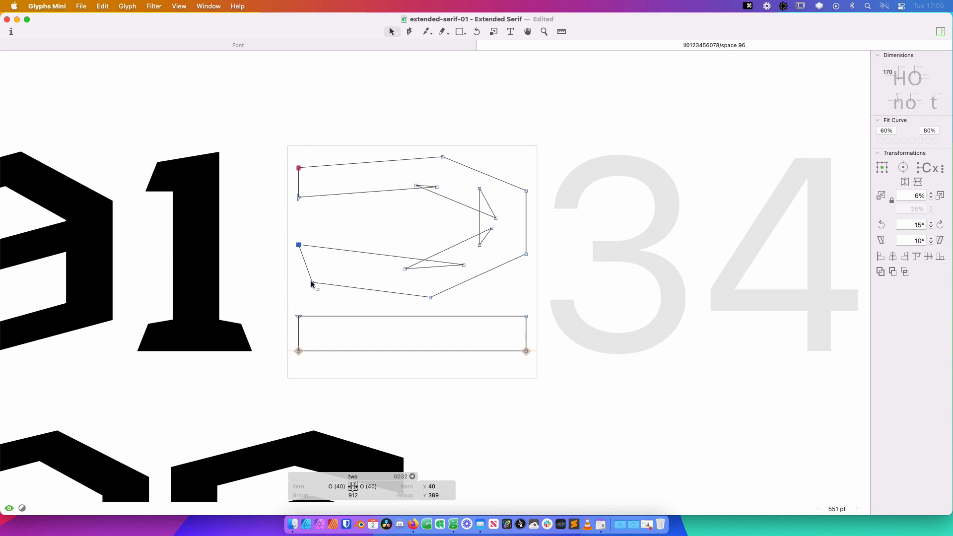
drag(312, 282, 337, 319)
key(super+z)
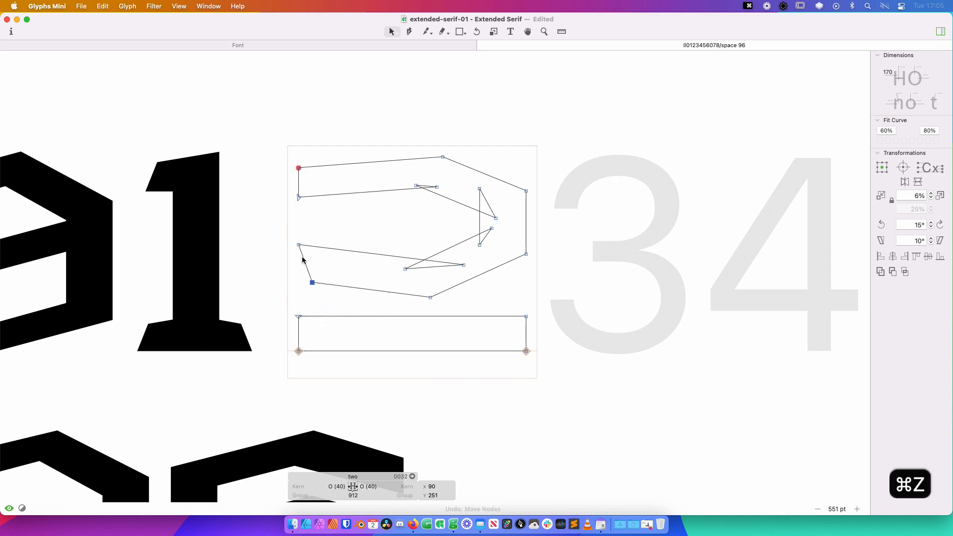
Rotate the end segment of the two's lower stroke to nearly horizontal and move it onto the base's left end, at about Y 100
drag(293, 244, 328, 299)
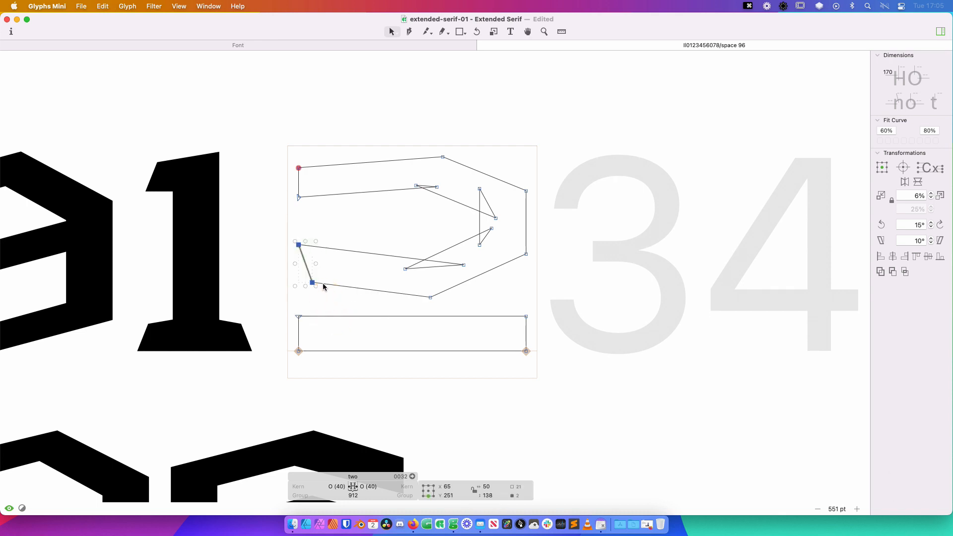
key(r)
drag(332, 242, 285, 234)
key(v)
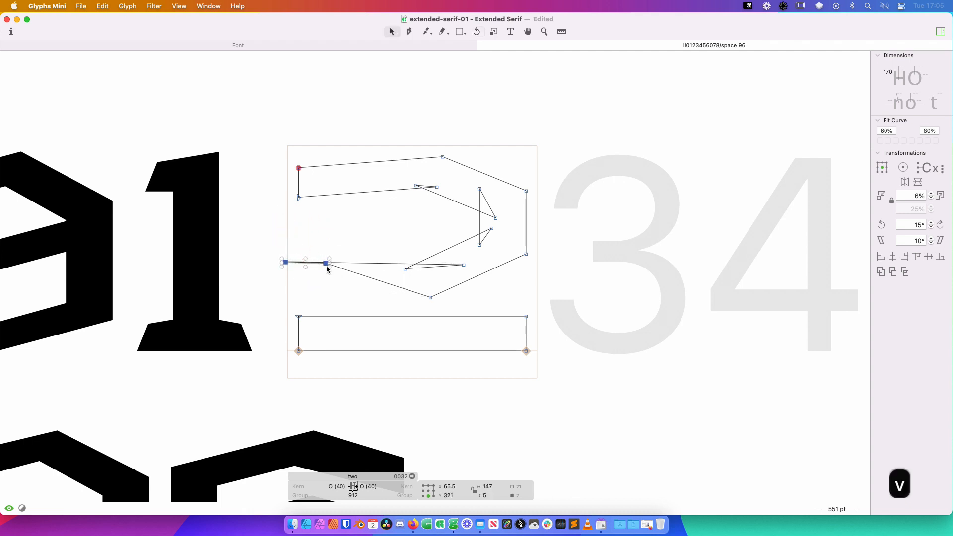
drag(325, 262, 339, 324)
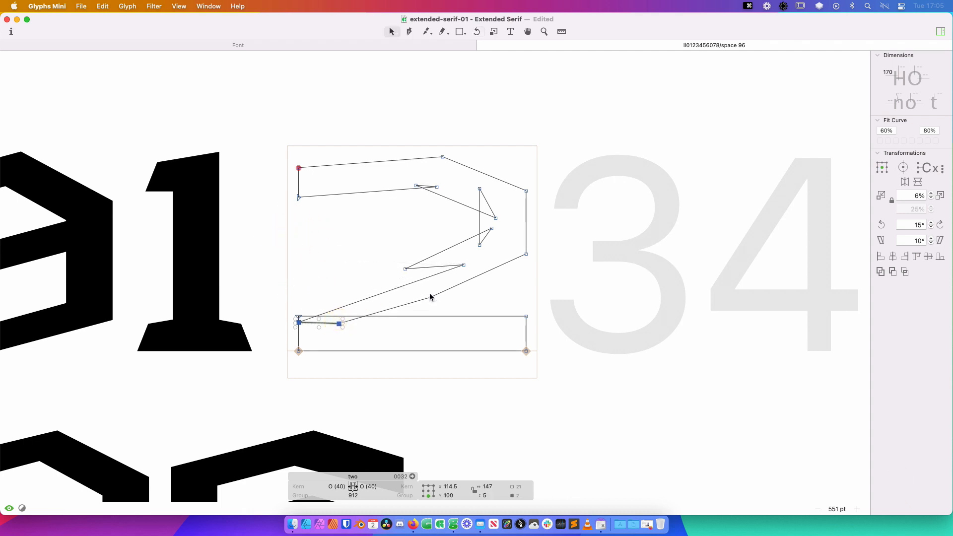
Reposition the two's lower-stroke corner nodes to form an angled left shoulder and an inner corner above the base
drag(405, 269, 326, 256)
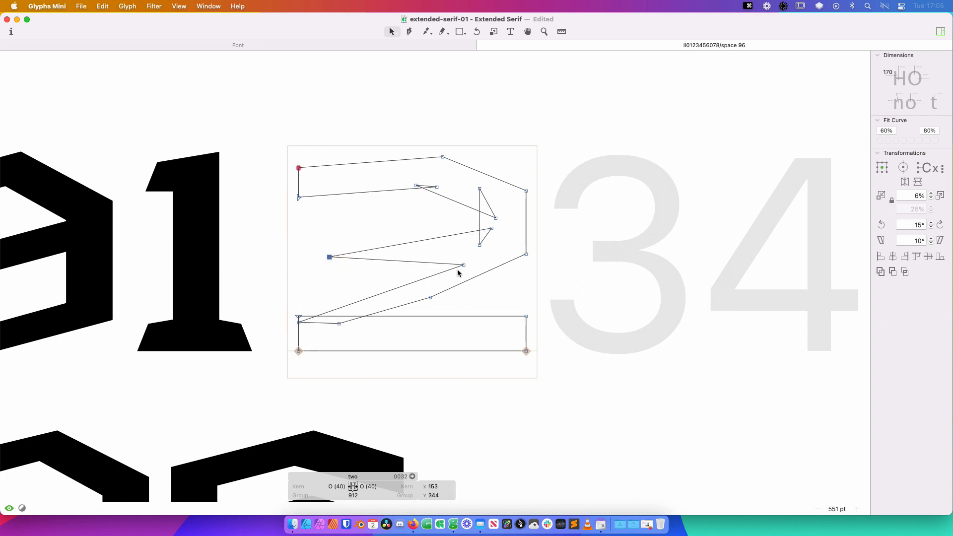
drag(464, 265, 324, 258)
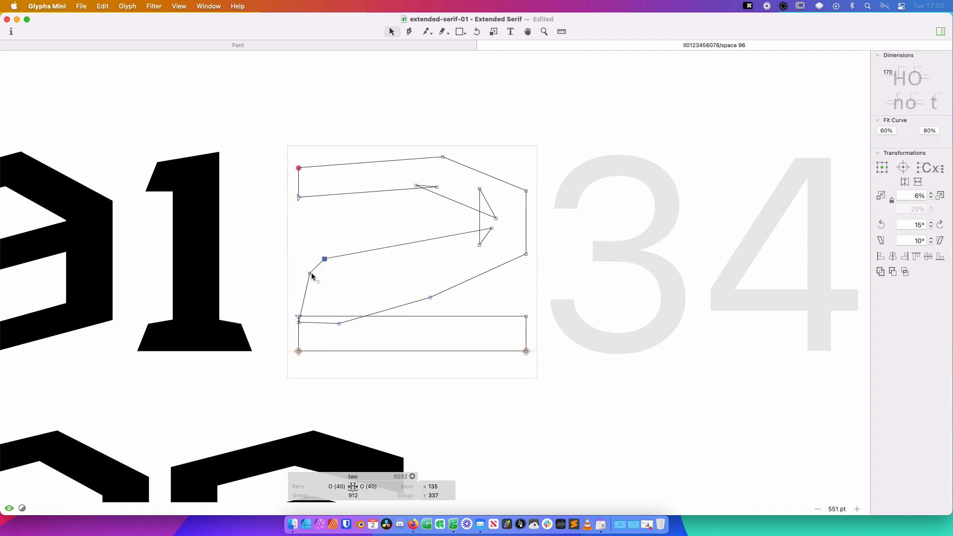
mouse_move(430, 298)
mouse_down()
mouse_move(343, 279)
mouse_move(354, 291)
mouse_move(447, 298)
mouse_up()
click(393, 306)
click(349, 265)
click(337, 264)
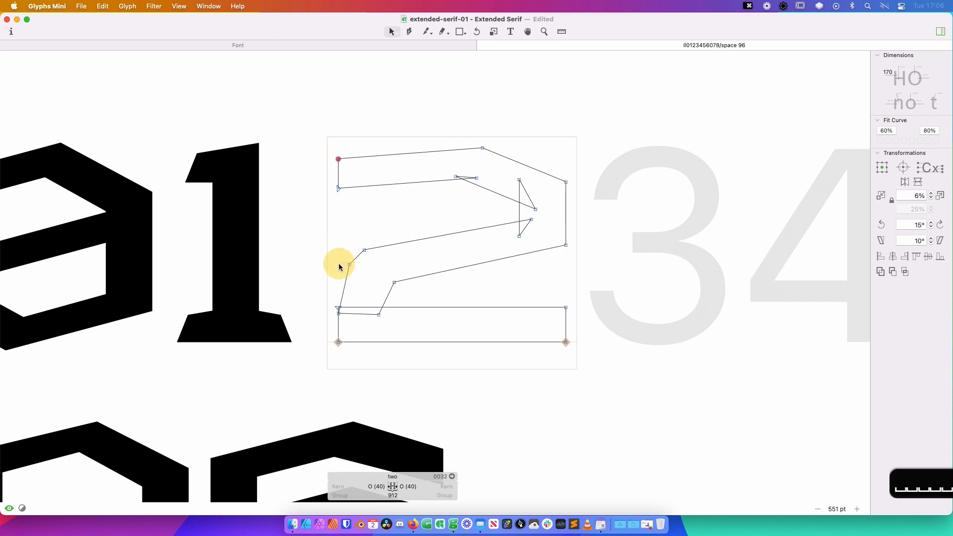
Align the shoulder's lower node at X 41 above the base's left edge and the inner corner vertically above the stem's right end node
click(349, 265)
drag(349, 265, 339, 265)
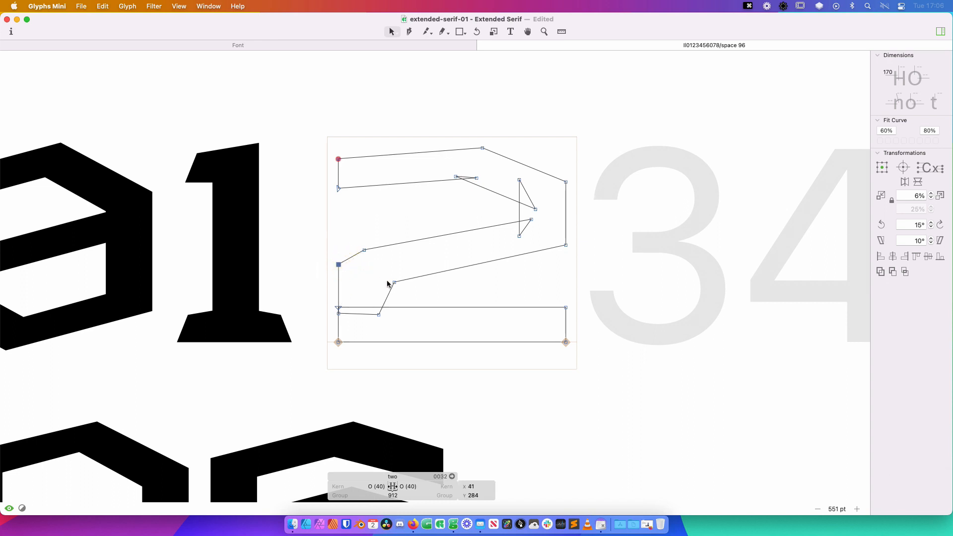
drag(394, 282, 377, 279)
click(404, 291)
key(space)
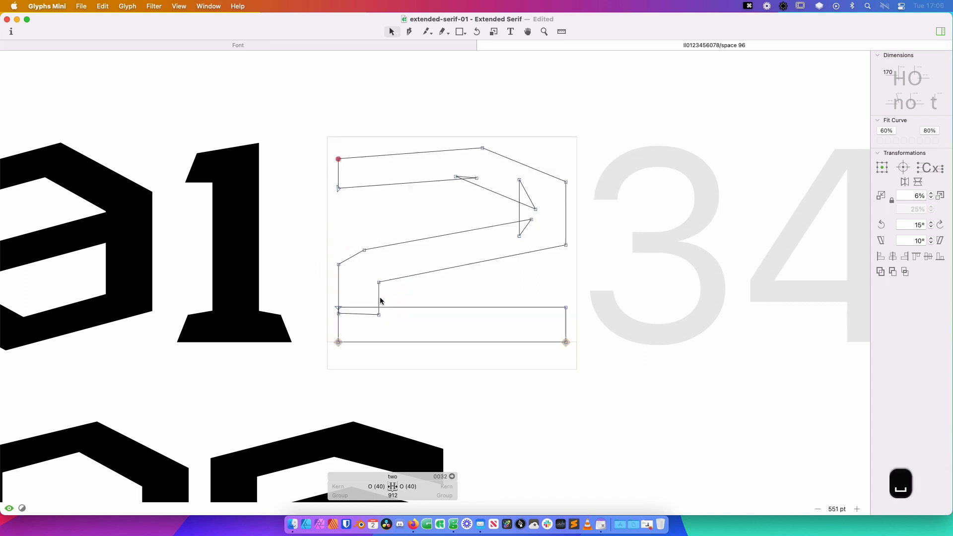
Widen the two's short stem by moving its right edge 30 units right to X 218
click(379, 282)
click(379, 296)
key(shift+Right)
key(shift+Right)
key(shift+Right)
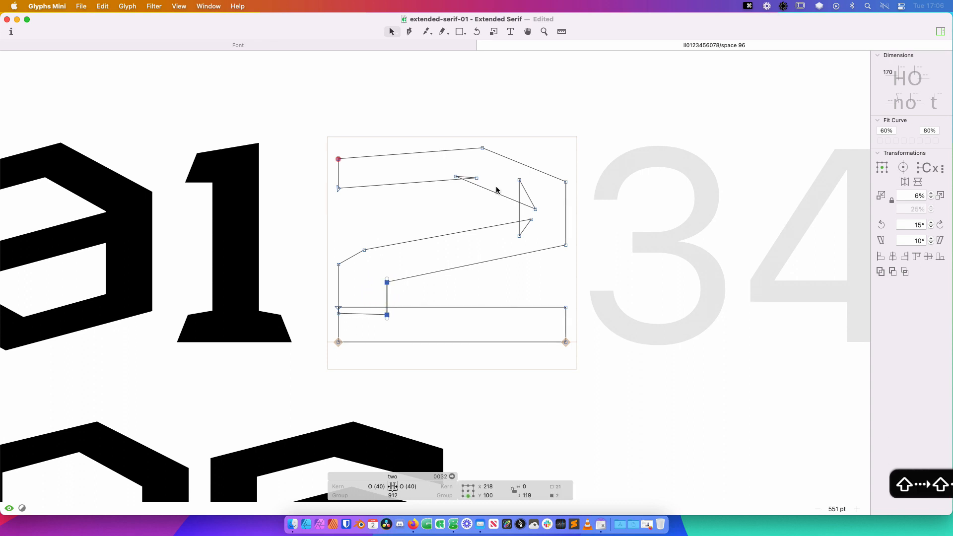
key(space)
drag(443, 312, 441, 328)
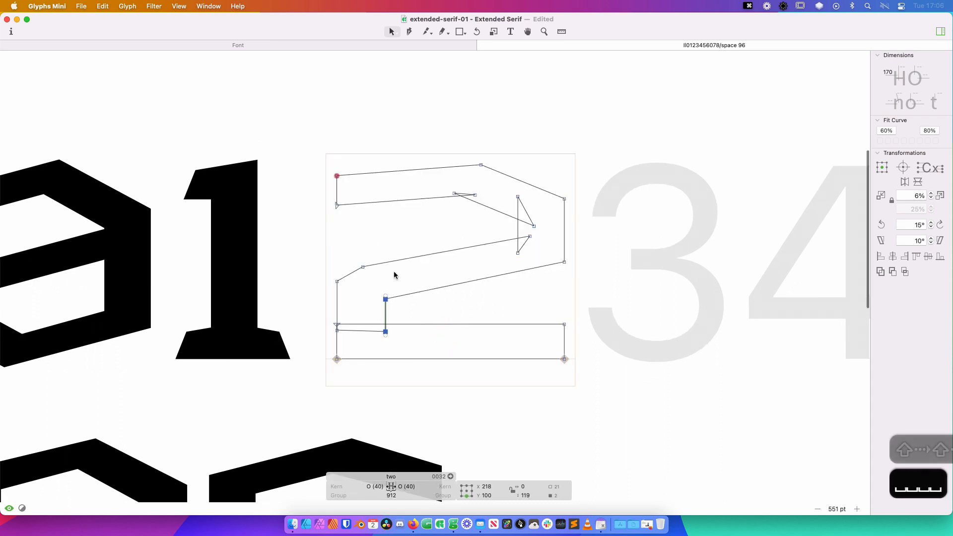
Raise the two's left shoulder nodes and inner corner together, bringing the inner corner to Y 265
key(space)
drag(495, 304, 503, 259)
drag(400, 210, 391, 263)
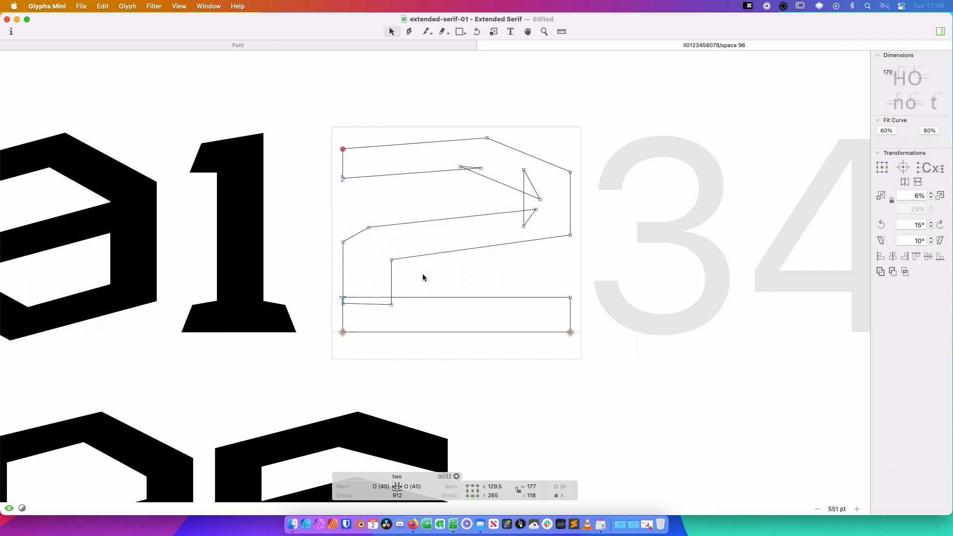
key(space)
key(space)
Raise the two's inner corner to Y 285 and apply Open Corner to it
click(392, 260)
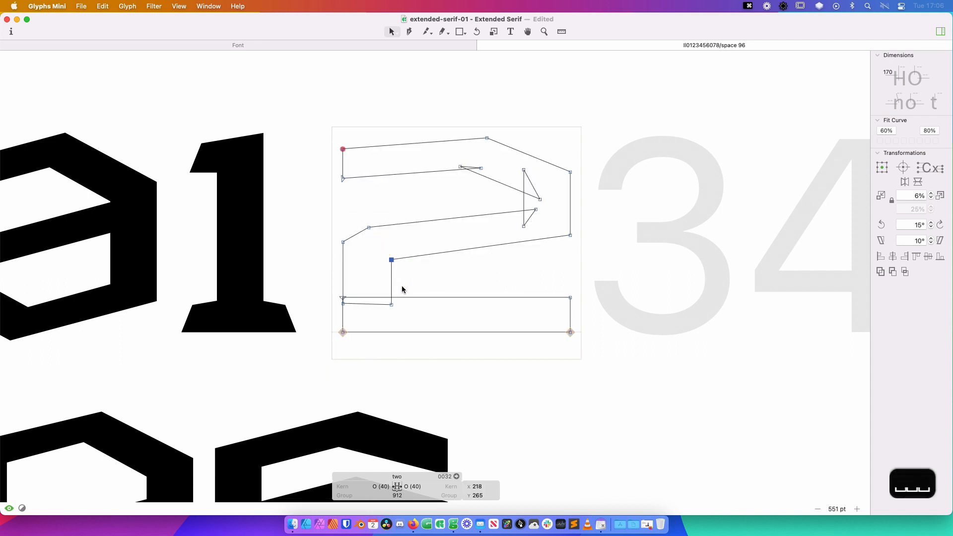
key(shift+Up)
key(shift+Up)
right_click(389, 253)
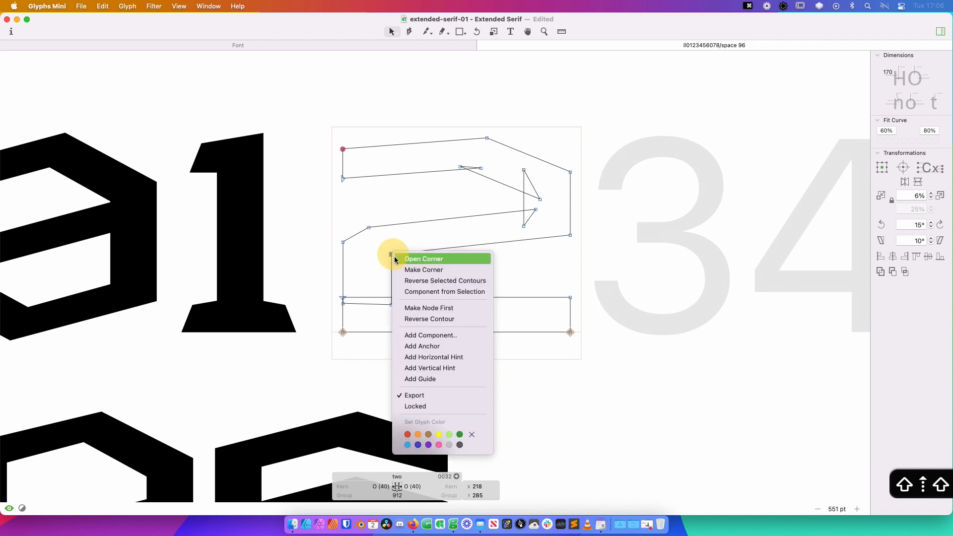
click(397, 256)
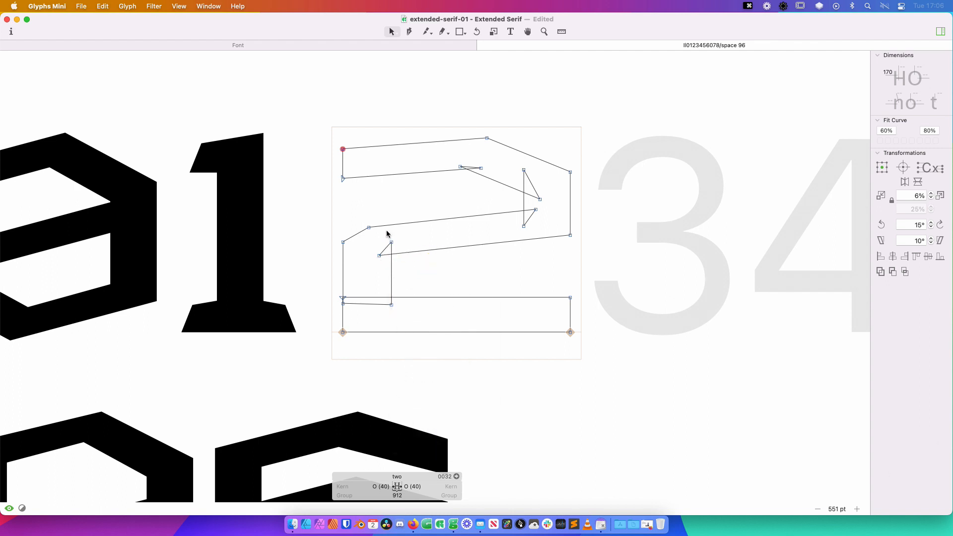
Lower the shoulder's outer node on the two's left edge to Y 290 and preview the numerals
click(343, 242)
key(shift+Down)
key(shift+Down)
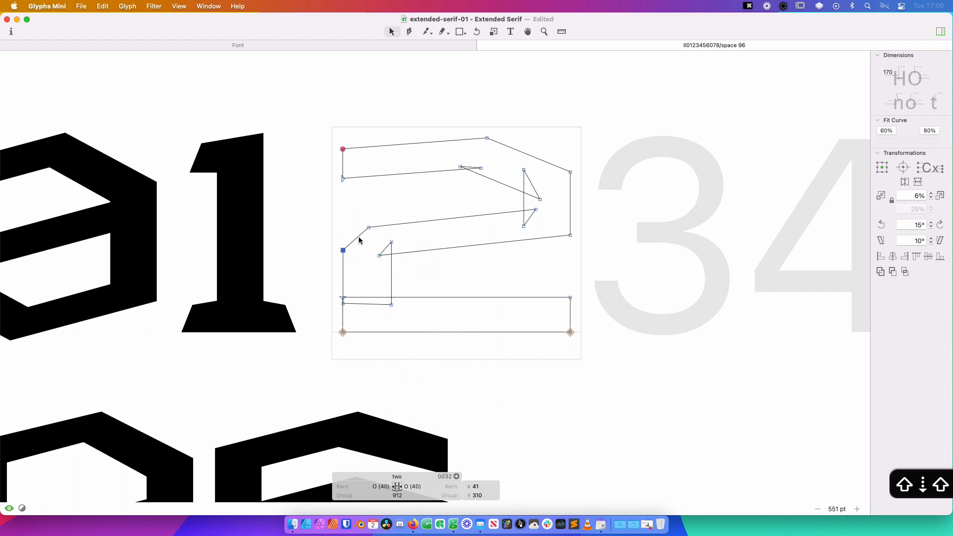
key(shift+Down)
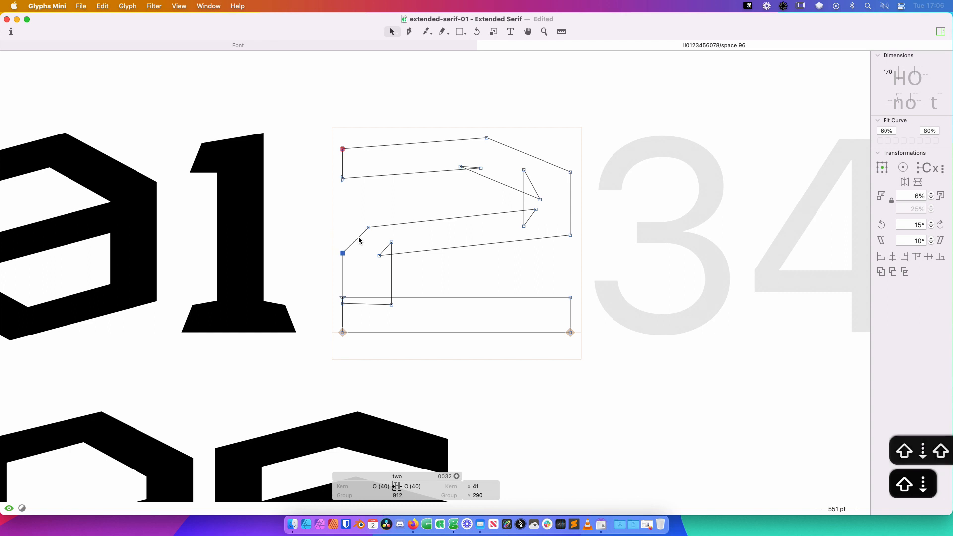
key(space)
key(super+minus)
key(super+minus)
key(super+minus)
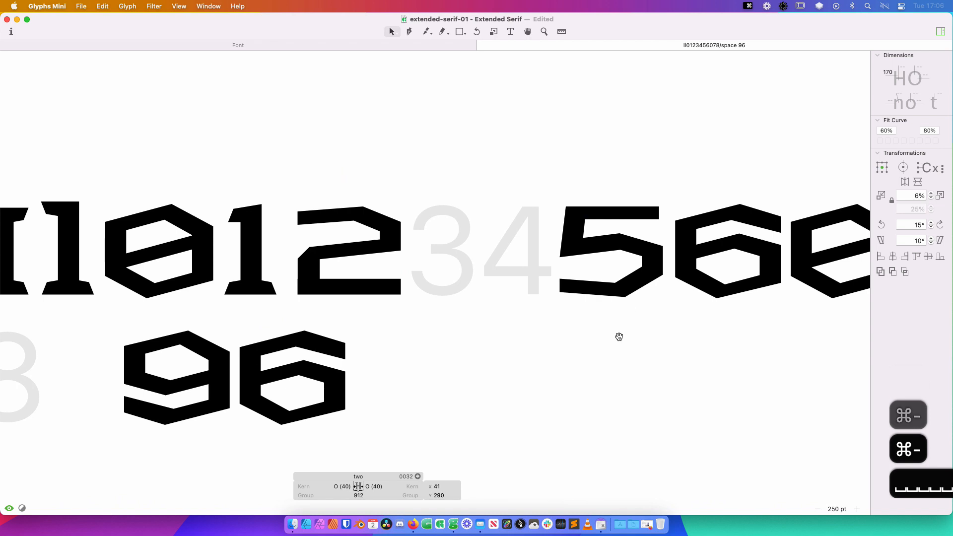
Open the five for editing and merge its stem-and-bar contour with its bowl into one outline
key(super+space)
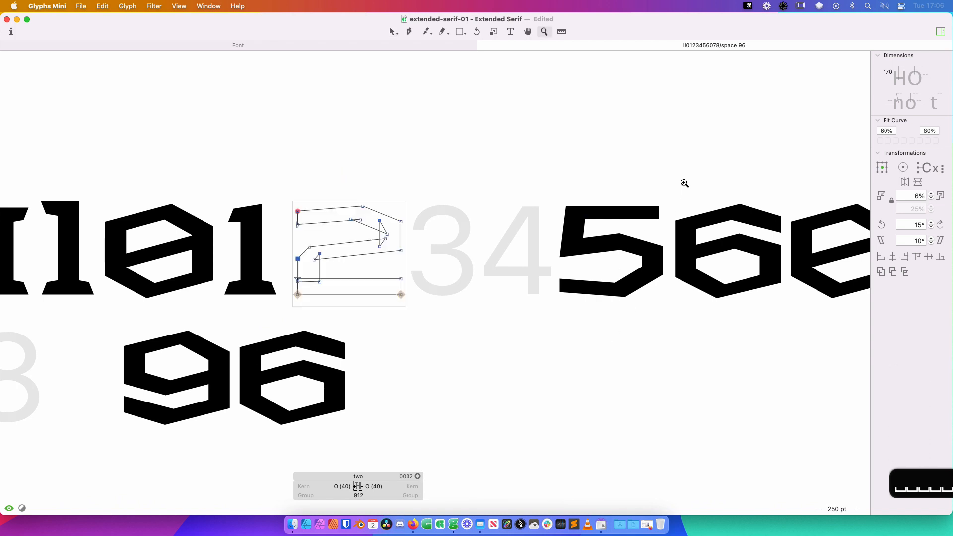
drag(685, 183, 446, 332)
key(v)
double_click(450, 263)
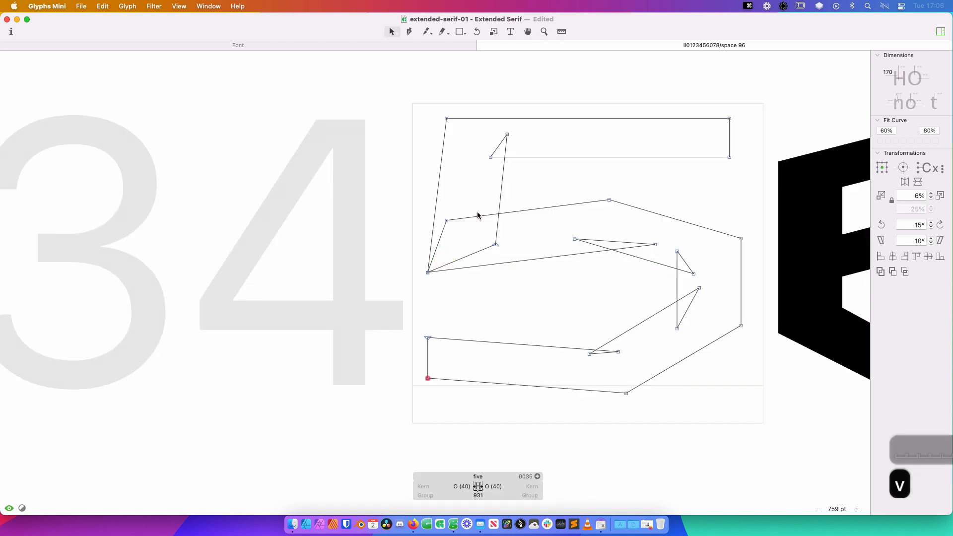
double_click(455, 261)
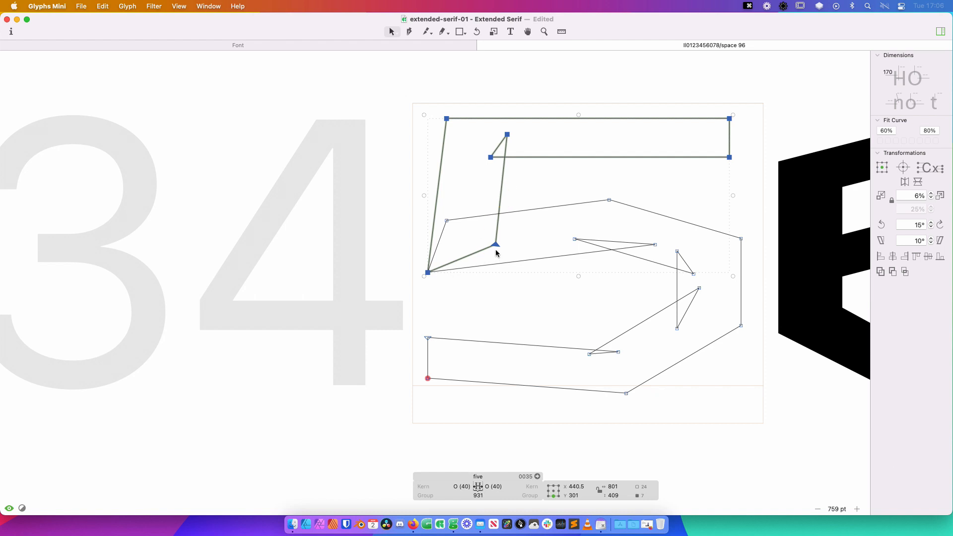
shift+double_click(514, 212)
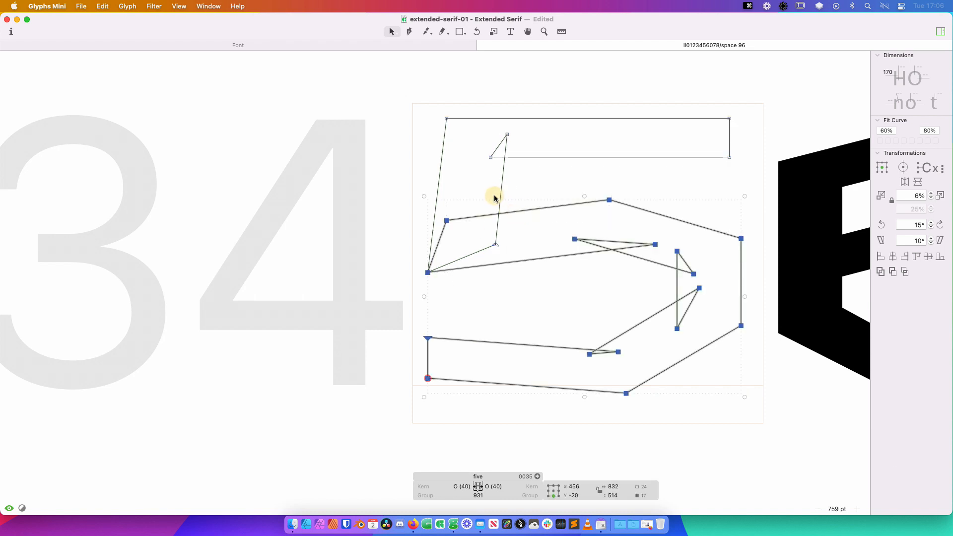
click(886, 274)
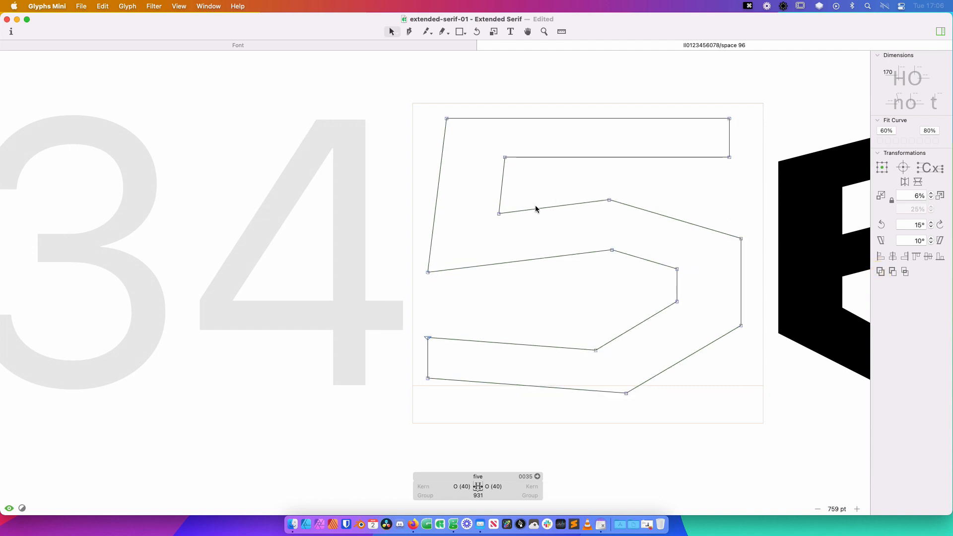
Apply Open Corner to the five's inner corners at the stem, the bar and the inside of the bowl
click(499, 213)
shift+click(505, 157)
shift+click(612, 249)
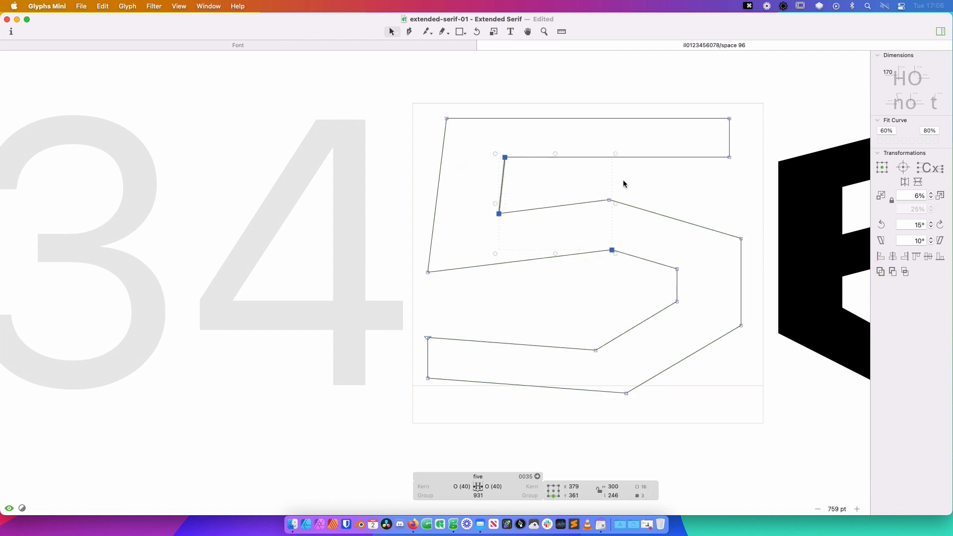
shift+click(610, 199)
drag(689, 255, 566, 380)
right_click(597, 350)
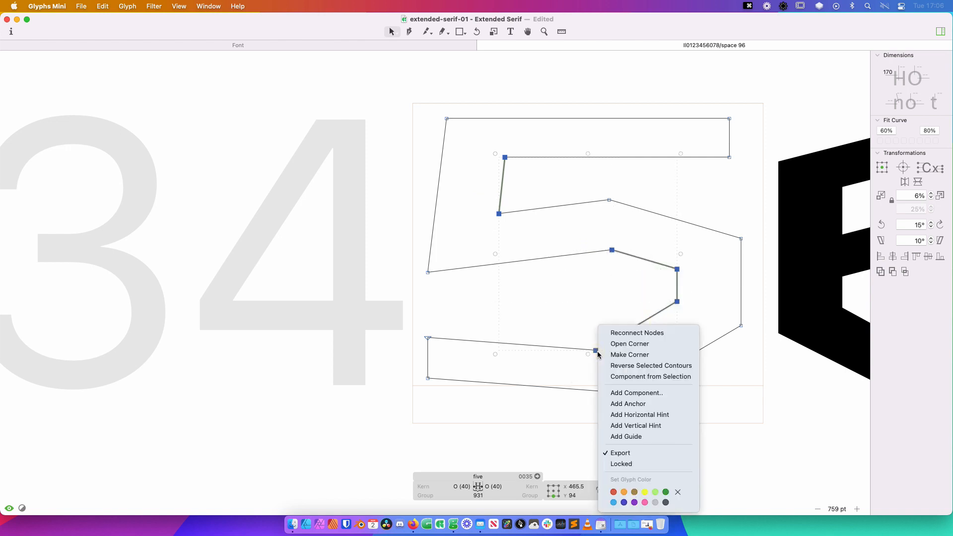
click(608, 343)
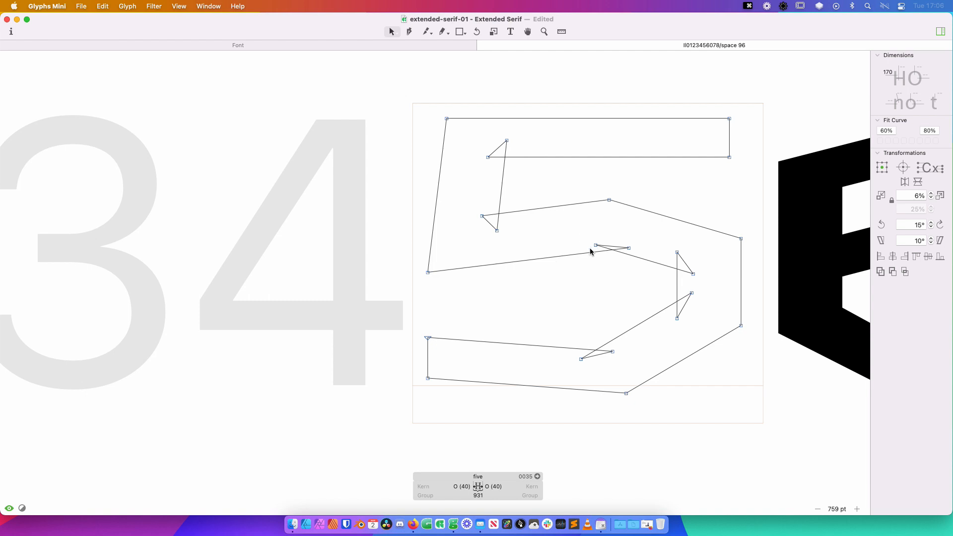
Bevel the five's lower-left corner by adding a node at X 127, Y 312 and sliding the corner up the stem to about X 50, Y 385
click(429, 273)
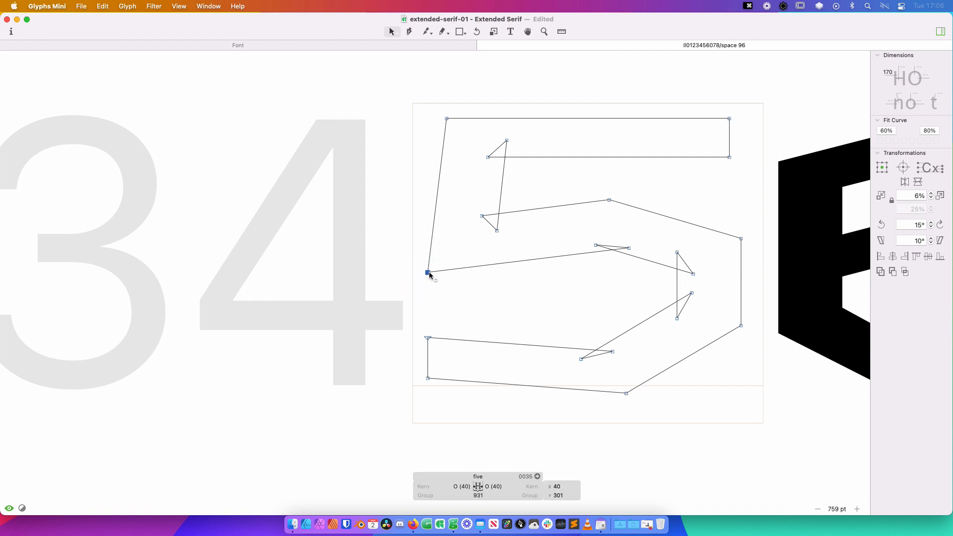
key(p)
click(459, 269)
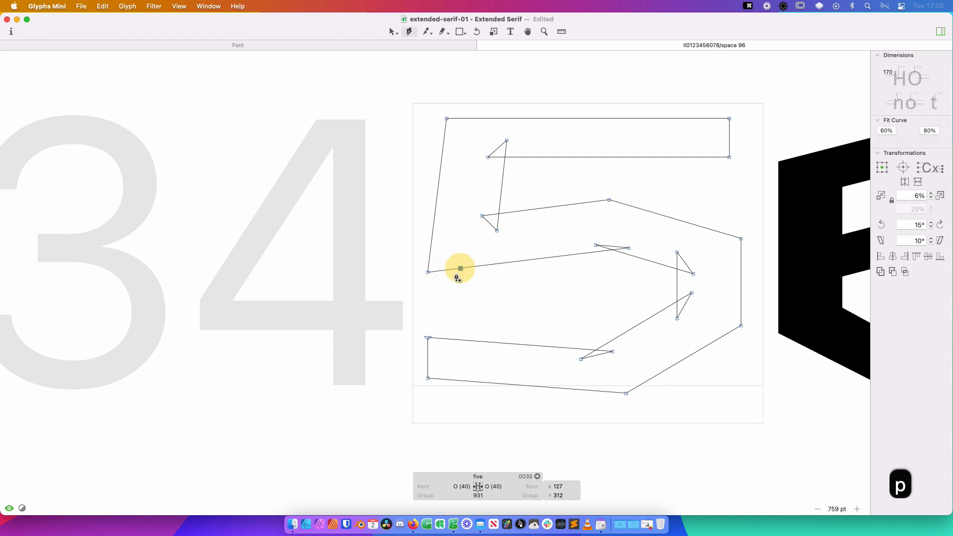
key(c)
key(v)
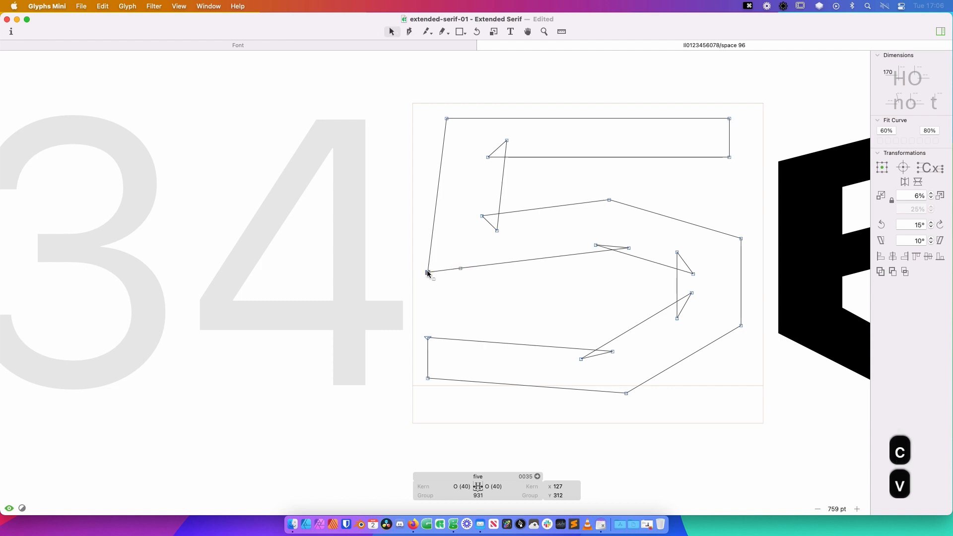
drag(428, 272, 433, 244)
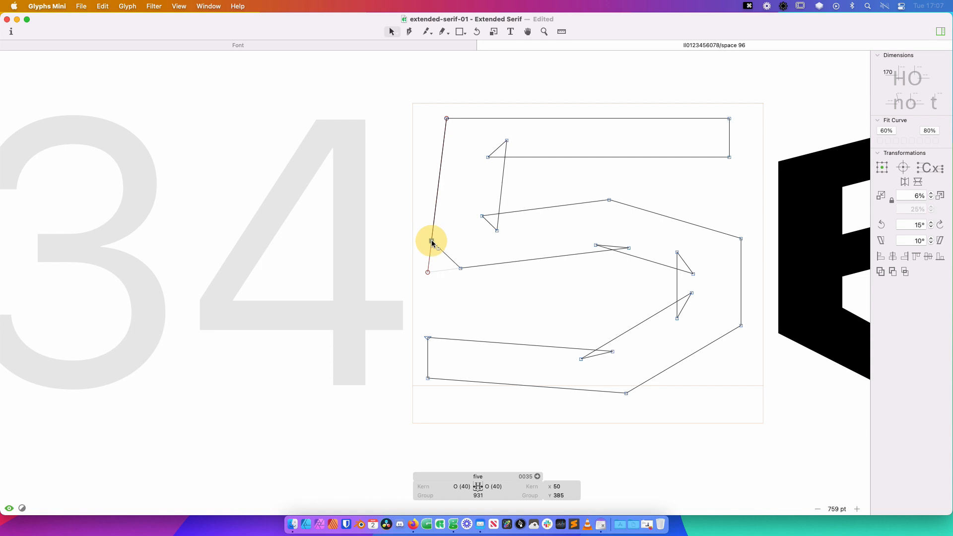
drag(433, 242, 432, 242)
click(421, 254)
Open the two for editing and raise its left shoulder and inner corner nodes together slightly
key(super+minus)
key(super+minus)
key(super+minus)
key(super+minus)
key(space)
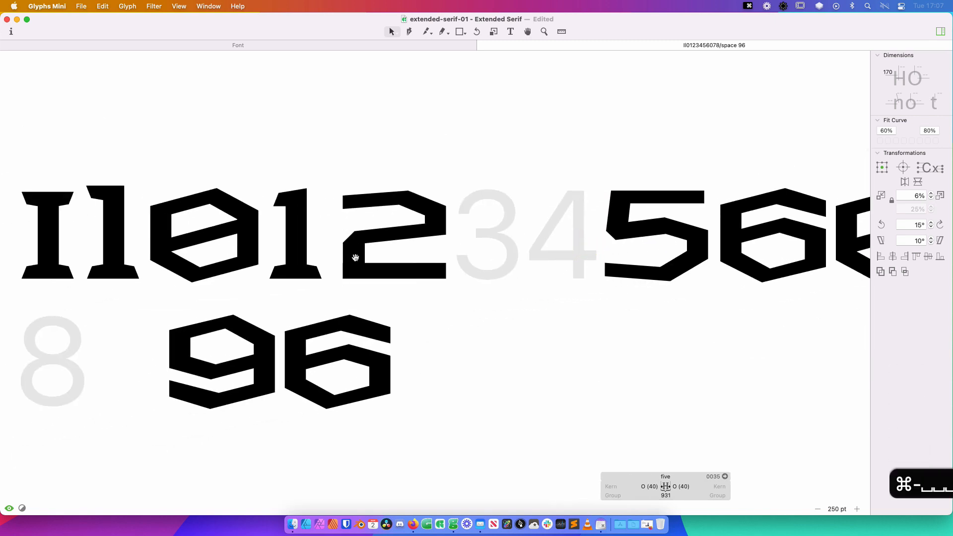
key(z)
click(382, 254)
key(v)
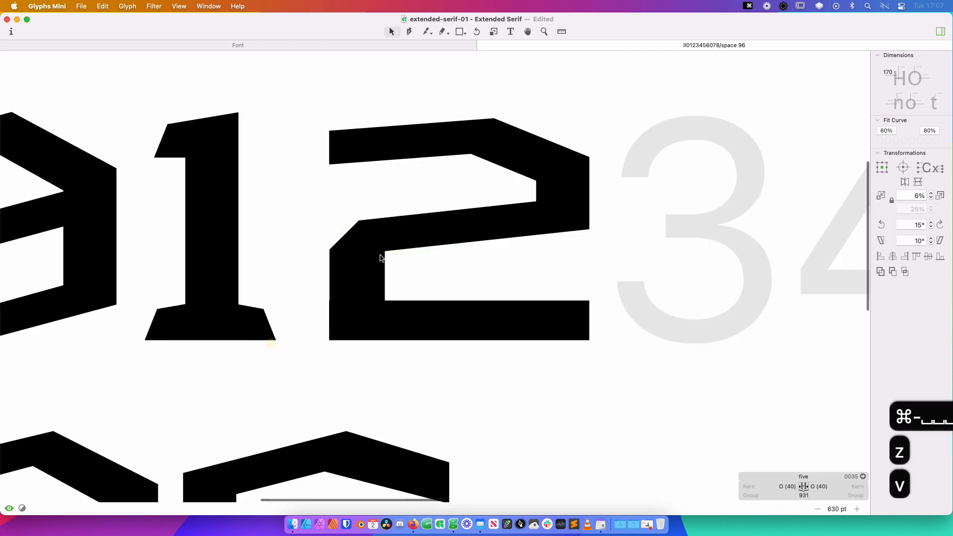
double_click(381, 254)
drag(288, 278, 390, 214)
mouse_move(371, 250)
mouse_down()
mouse_move(370, 272)
mouse_move(371, 248)
mouse_up()
Examine the reshaped two and five alongside the other numerals in a zoomed-out filled preview
key(super+minus)
key(super+minus)
key(super+minus)
key(super+minus)
key(space)
key(space)
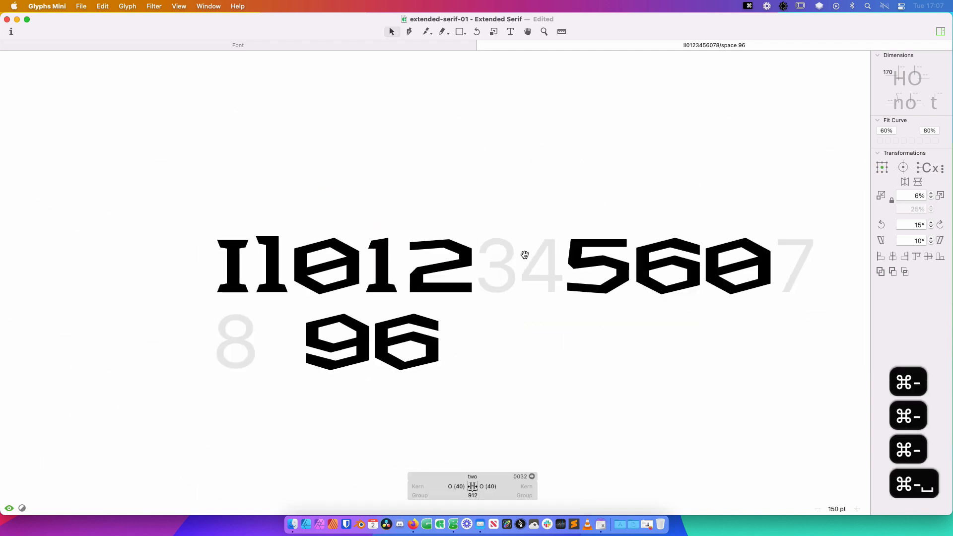
key(v)
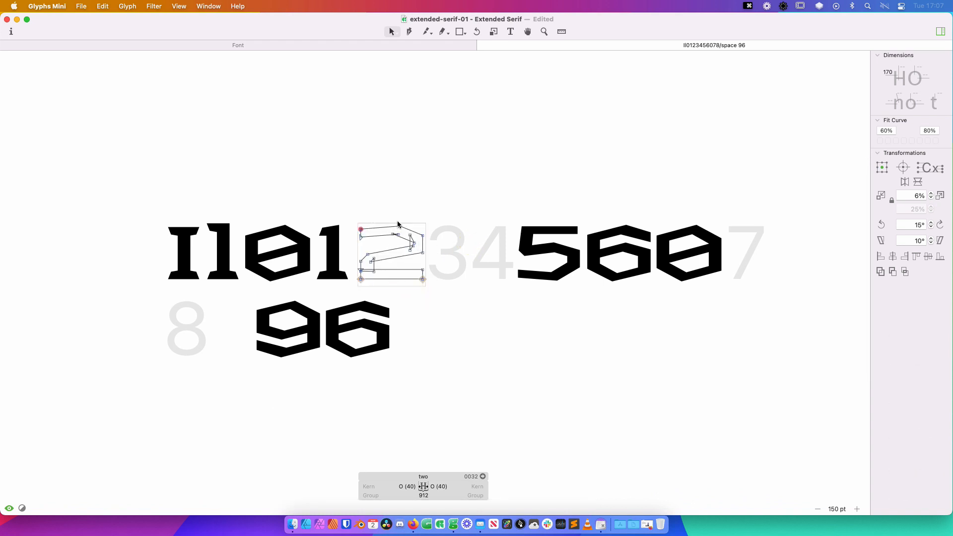
Narrow the two by shifting all of its right-hand nodes about 50 units to the left
key(z)
click(414, 240)
key(v)
key(super+minus)
key(super+minus)
key(super+minus)
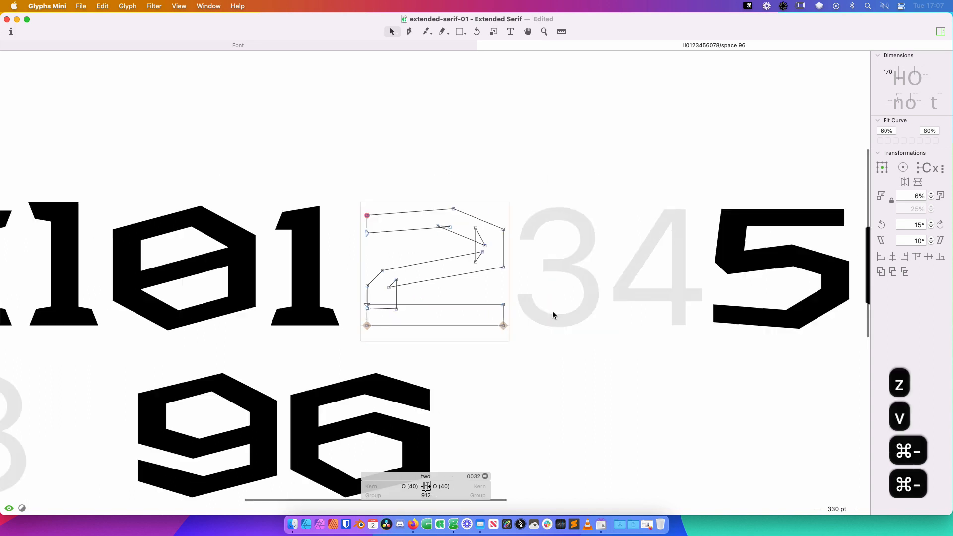
drag(524, 192, 403, 333)
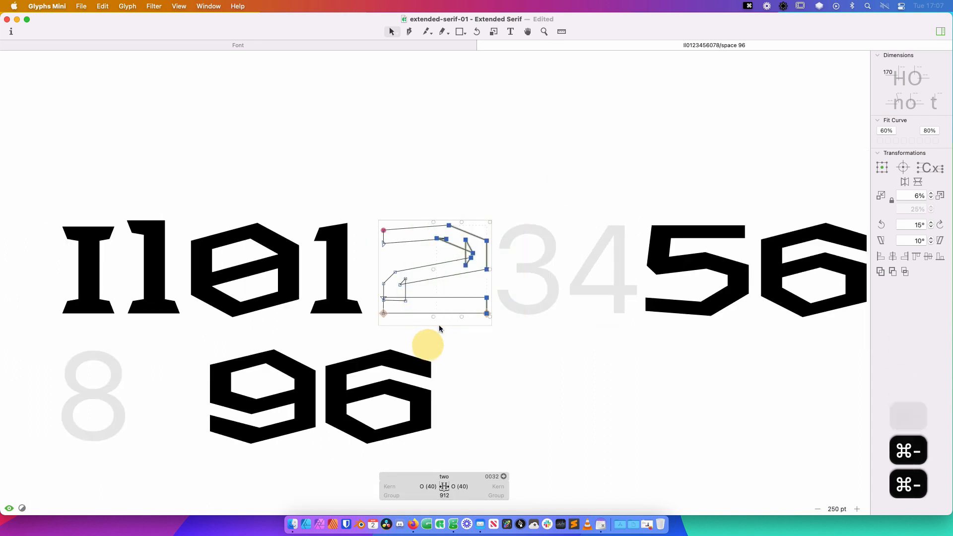
key(shift+Left)
key(shift+Left)
key(shift+Left)
key(shift+Left)
key(shift+Left)
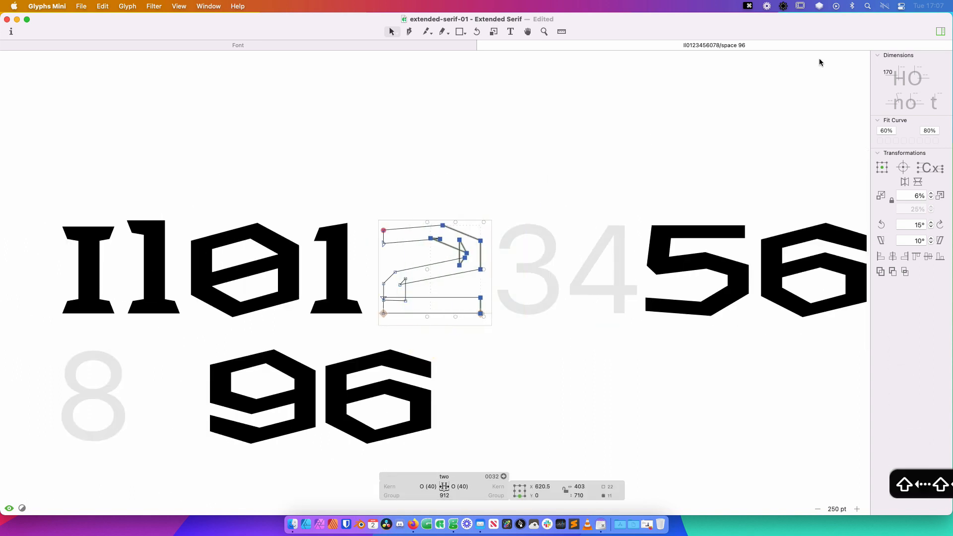
key(shift+Left)
key(shift+Left)
Update the two's metrics to fit its narrower outline and check its spacing in the full numeral line
key(t)
click(504, 285)
key(Escape)
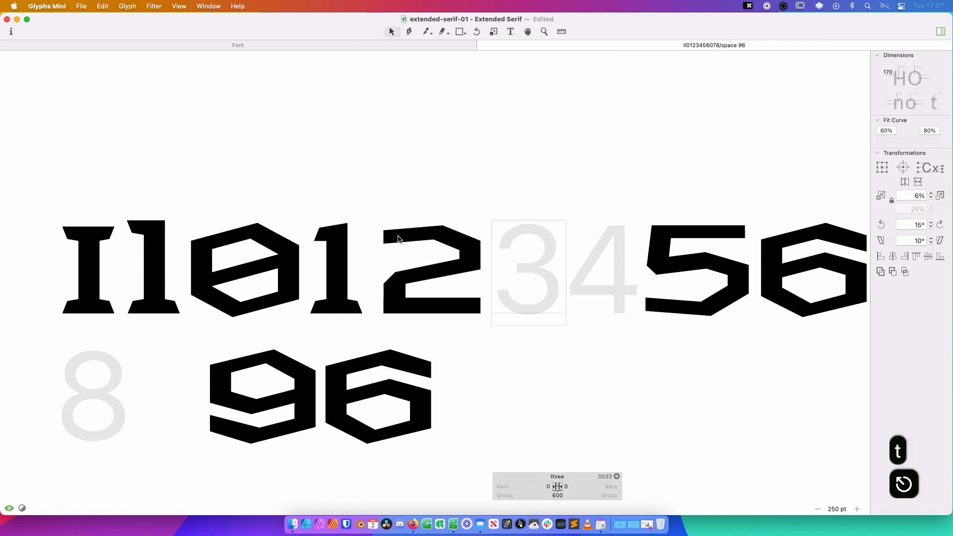
double_click(423, 257)
key(ctrl+super+n)
key(ctrl+super+m)
key(t)
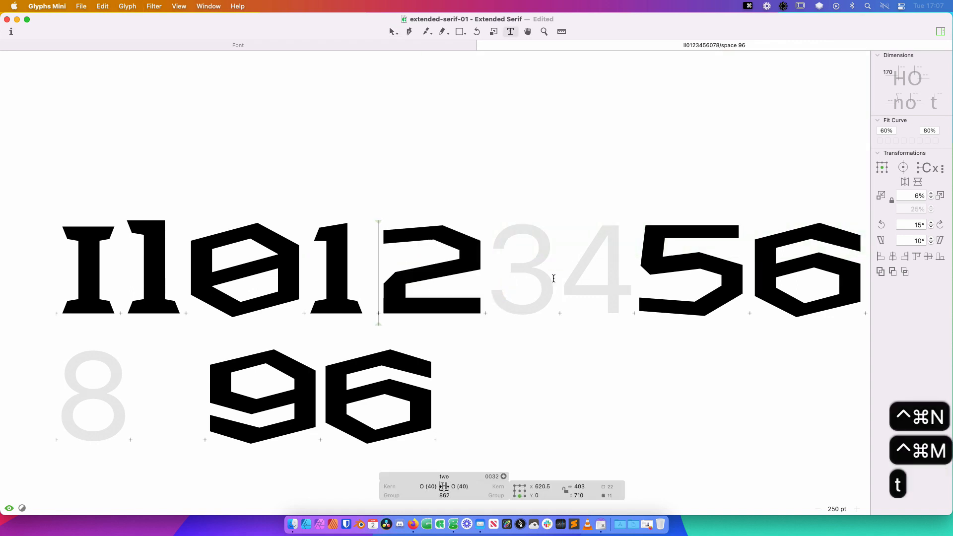
click(559, 280)
key(space)
drag(776, 233, 661, 189)
key(super+minus)
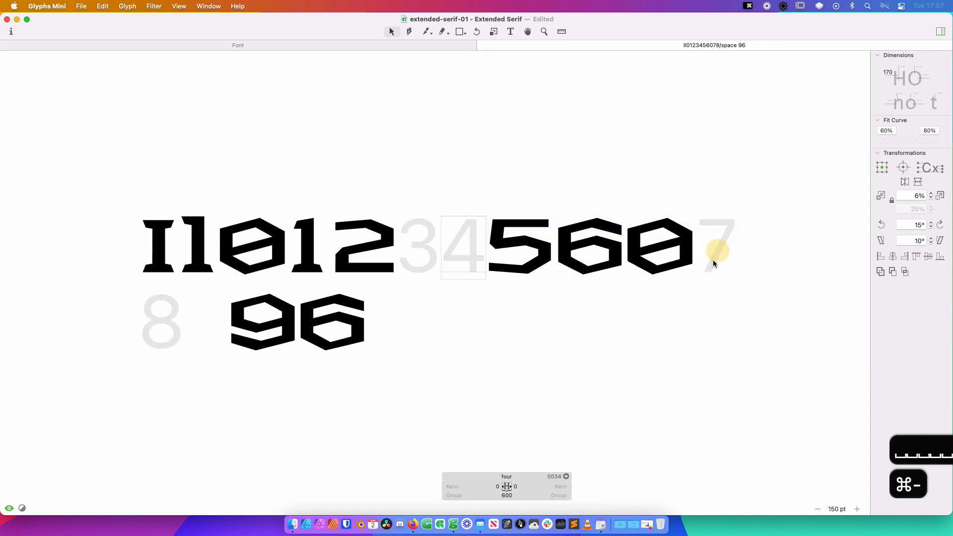
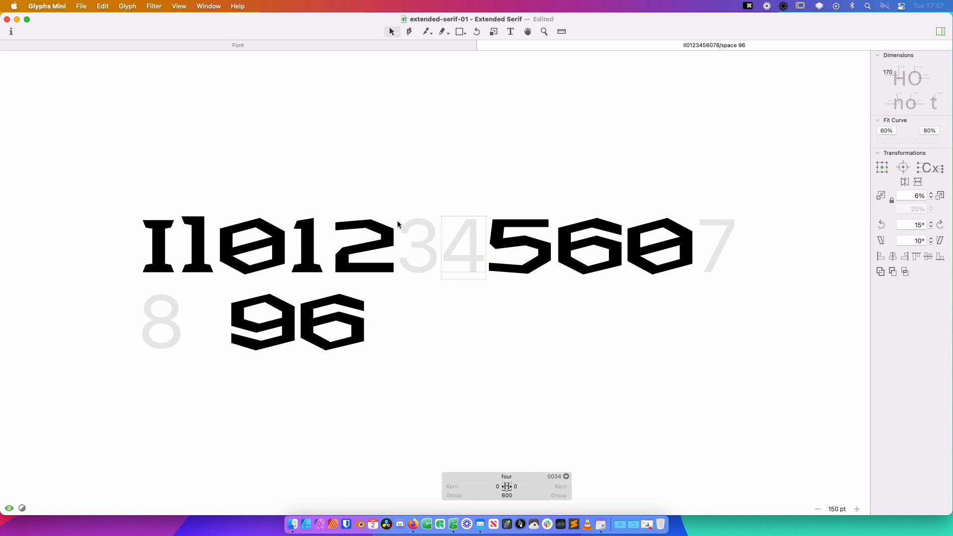
Insert a zero between the one and the two in the sample text as a height reference
key(z)
drag(446, 184, 254, 319)
key(v)
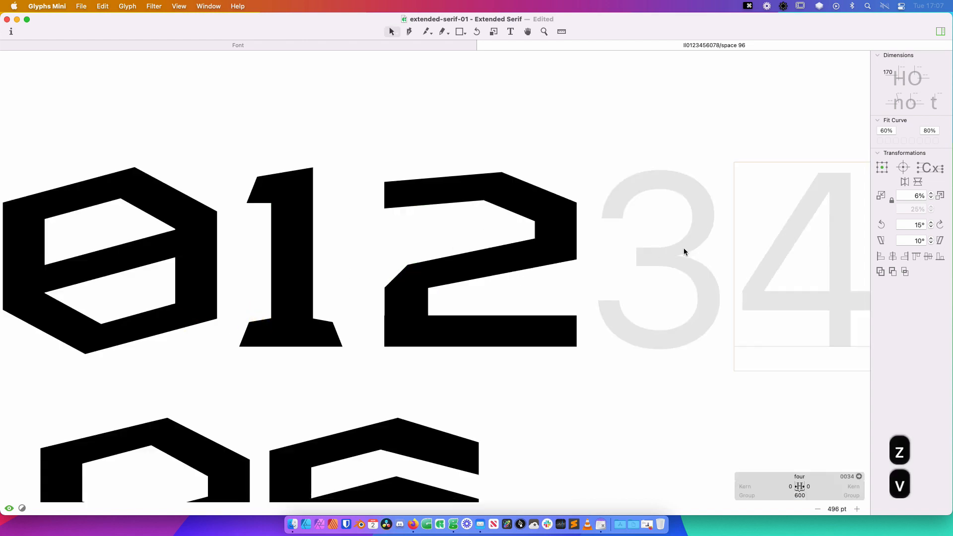
key(t)
click(366, 255)
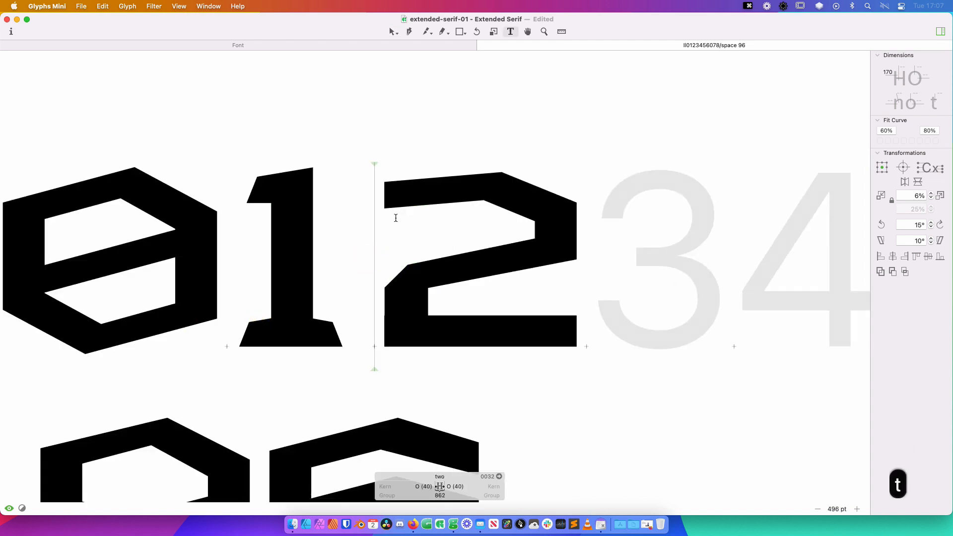
text(0)
key(Escape)
Raise the two's whole upper arc slightly, including the inner corner nodes and the lower end of its right side
drag(840, 149, 600, 227)
shift+click(778, 237)
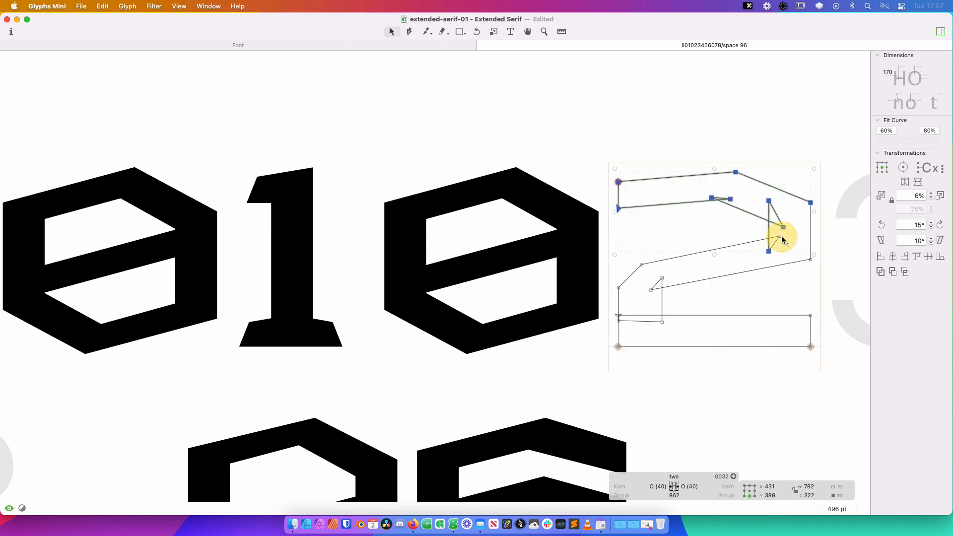
shift+click(780, 236)
shift+click(810, 258)
key(shift+Up)
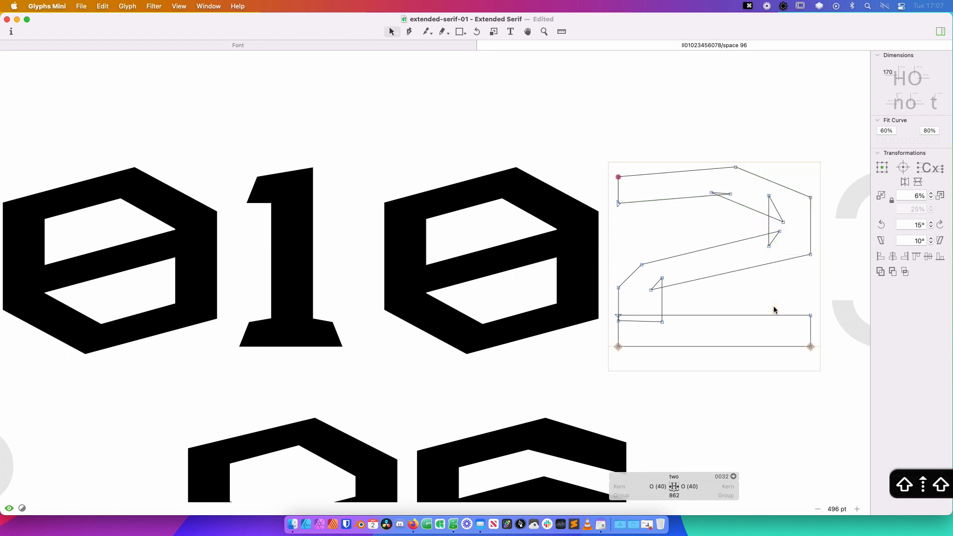
key(space)
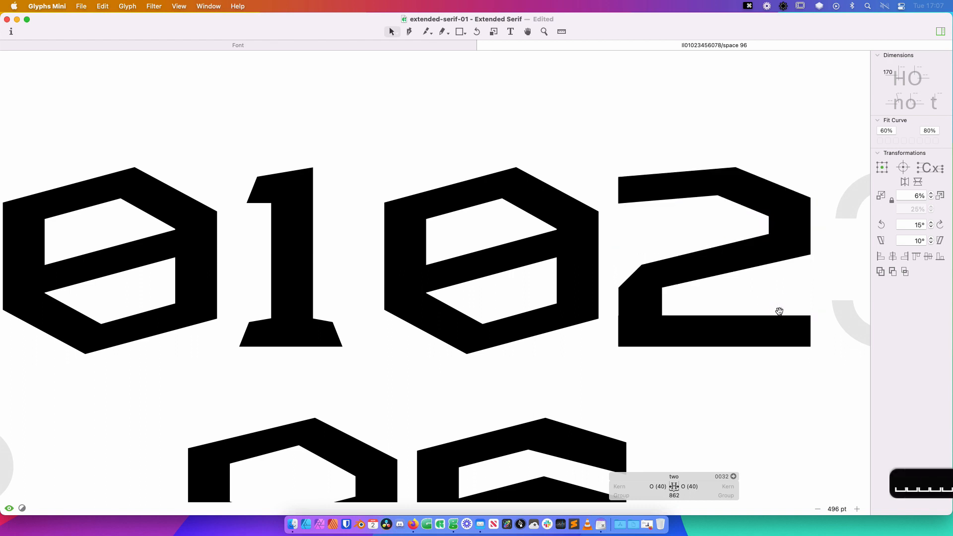
Raise the two's left bevel and adjoining inner corner nodes to Y 240 and check the numeral in a filled preview
key(super+minus)
key(super+minus)
drag(519, 290, 555, 269)
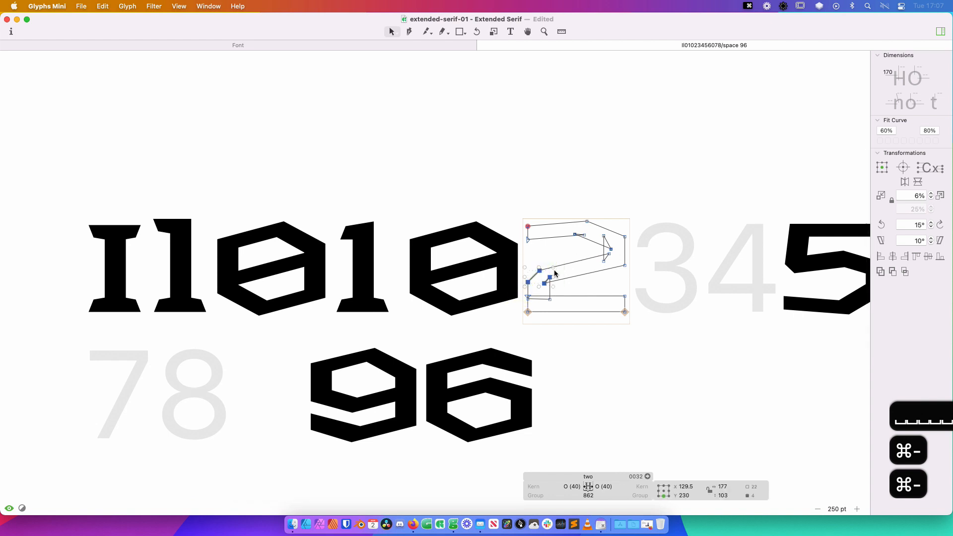
key(shift+Left)
key(shift+Right)
key(shift+Up)
key(space)
drag(670, 252, 595, 232)
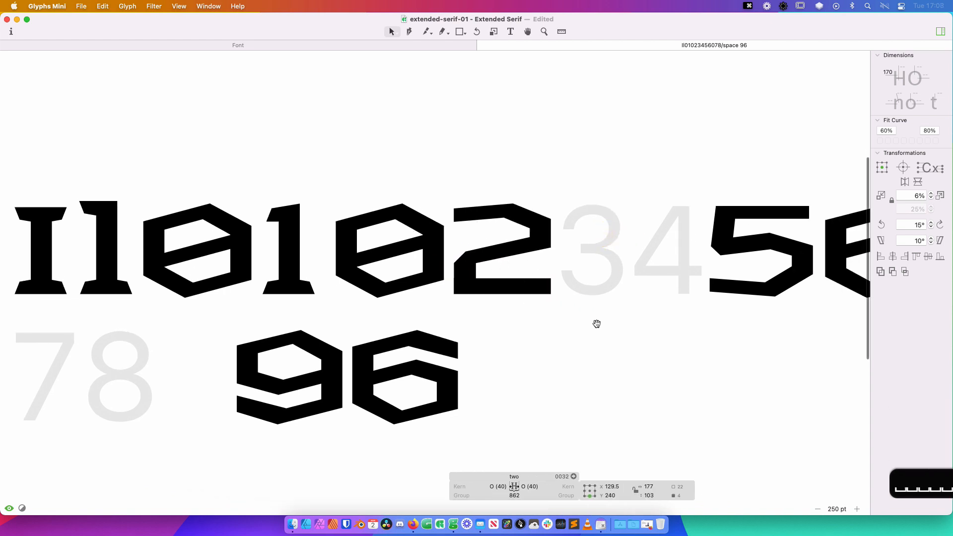
key(space)
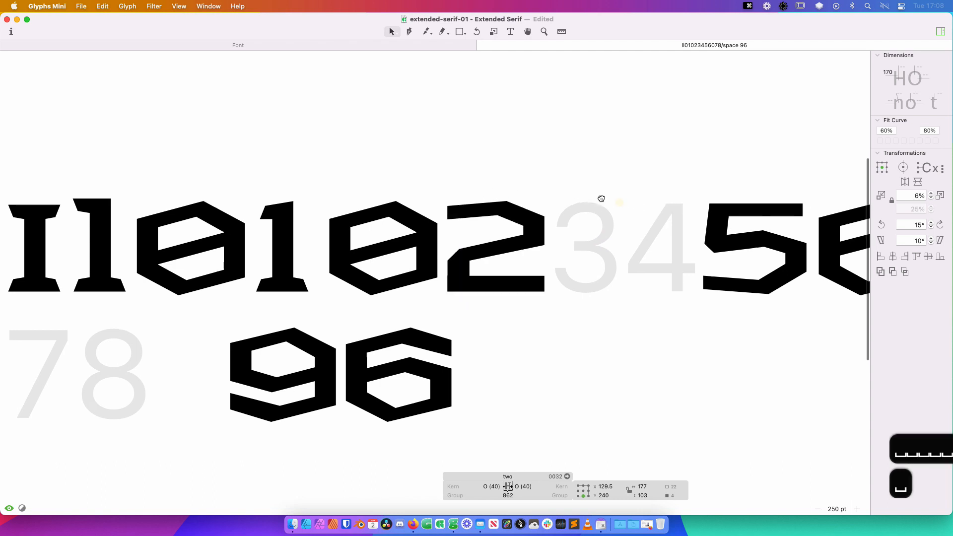
drag(600, 198, 560, 194)
drag(654, 250, 585, 256)
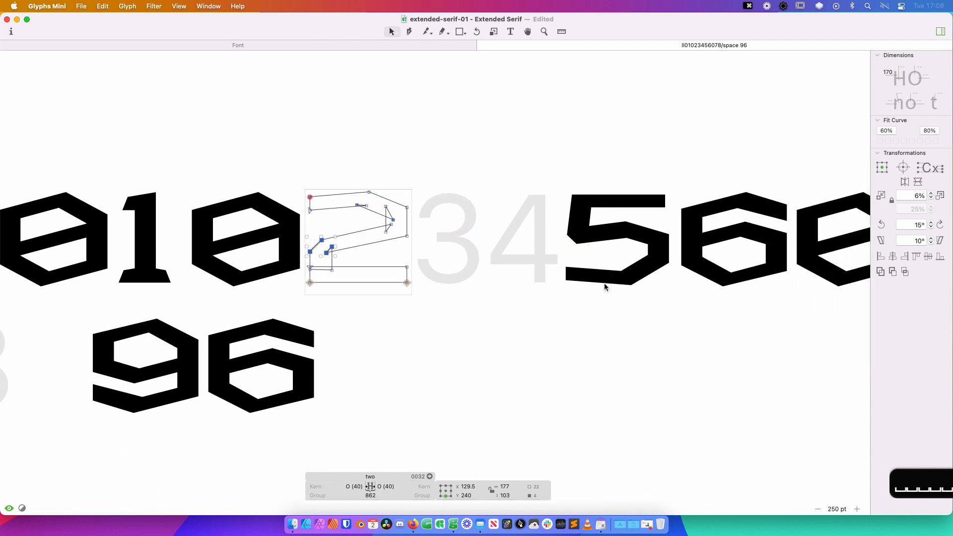
Delete the space before the nine, the reference zero before the two and the trailing six from the sample text
key(super+minus)
key(space)
drag(379, 296, 543, 273)
key(t)
click(392, 311)
key(BackSpace)
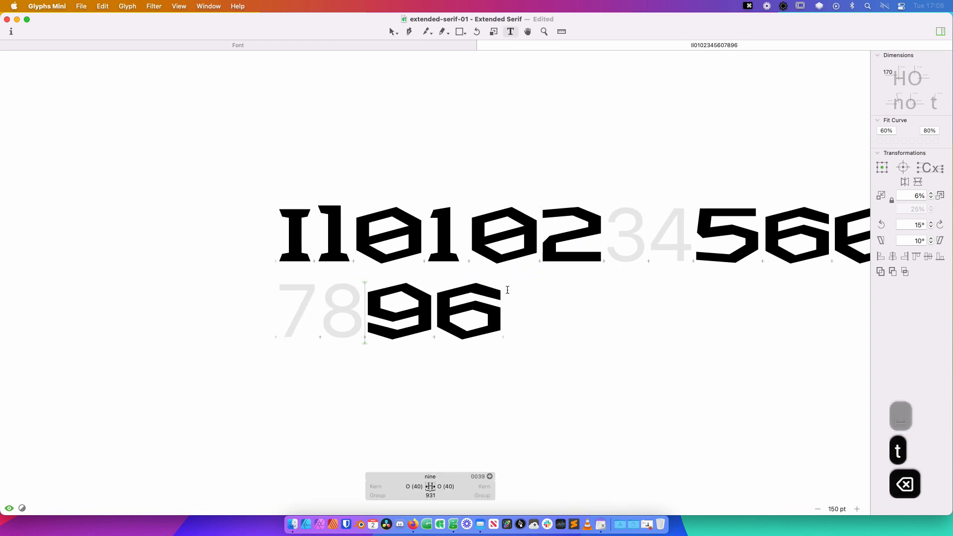
key(BackSpace)
click(454, 320)
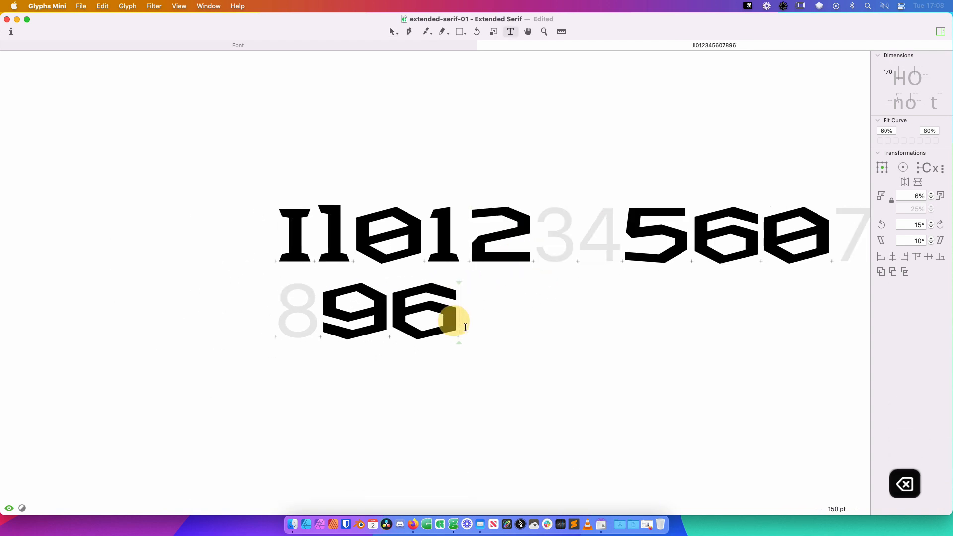
key(BackSpace)
click(350, 238)
key(BackSpace)
key(BackSpace)
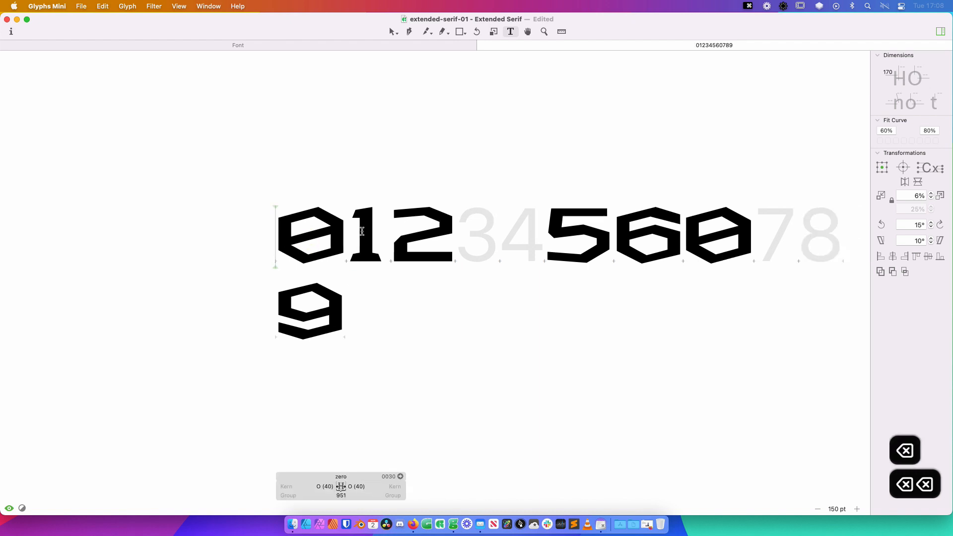
click(372, 233)
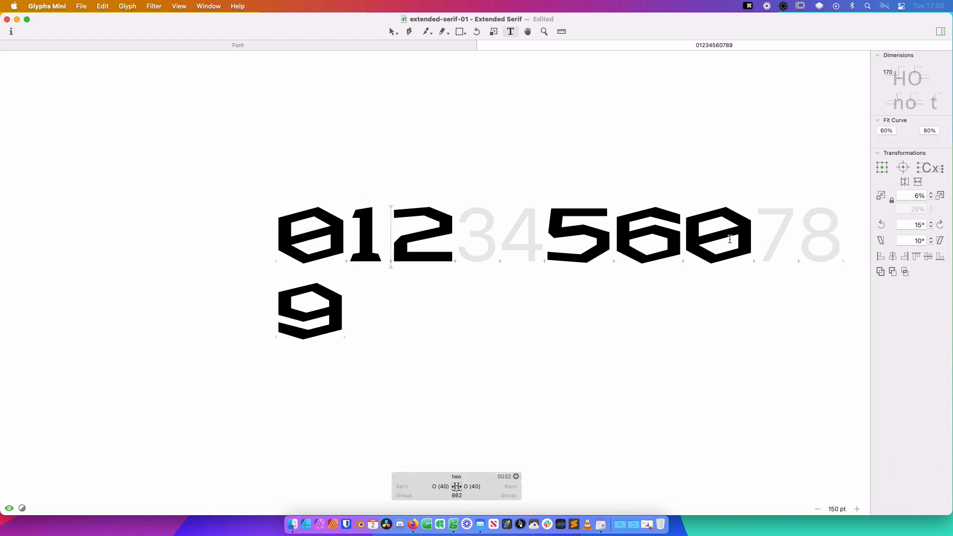
key(Escape)
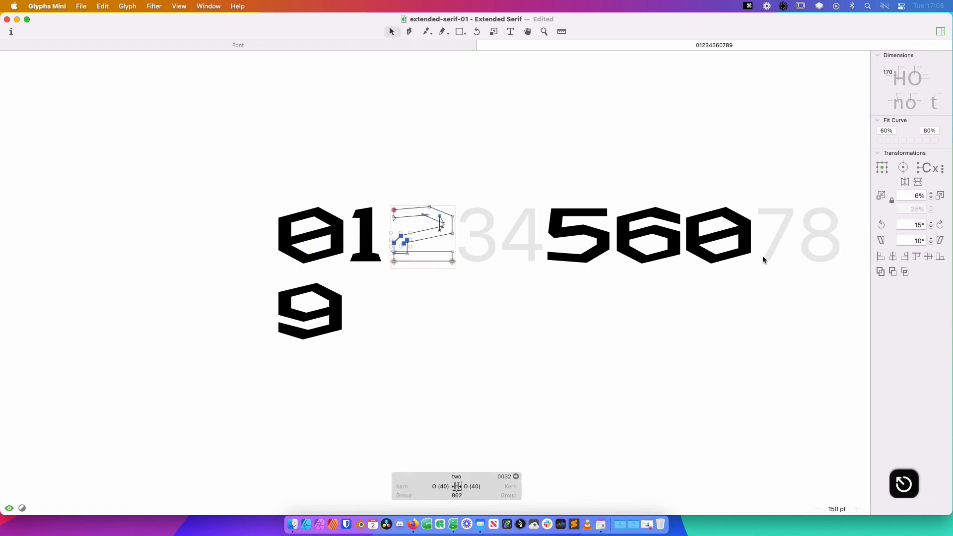
key(t)
click(758, 236)
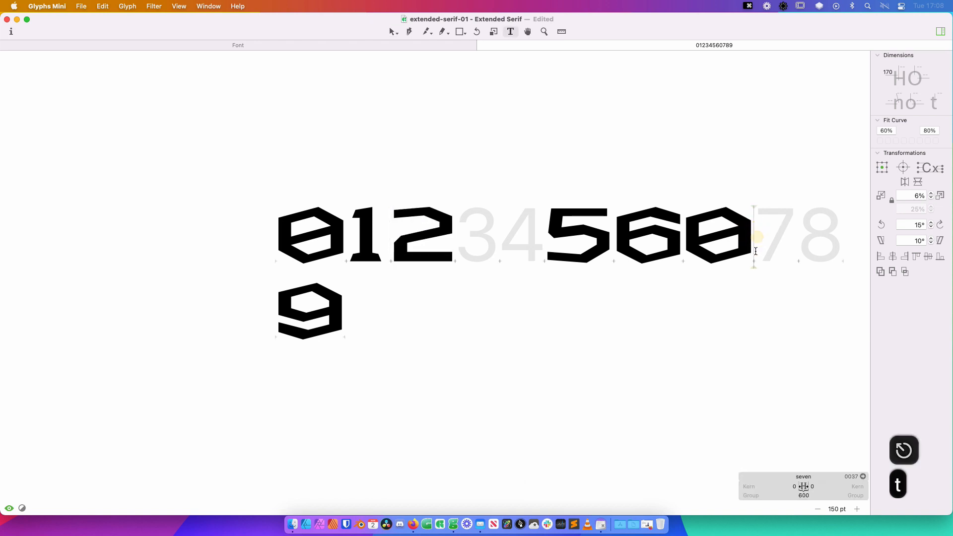
key(BackSpace)
key(Escape)
drag(810, 271, 684, 200)
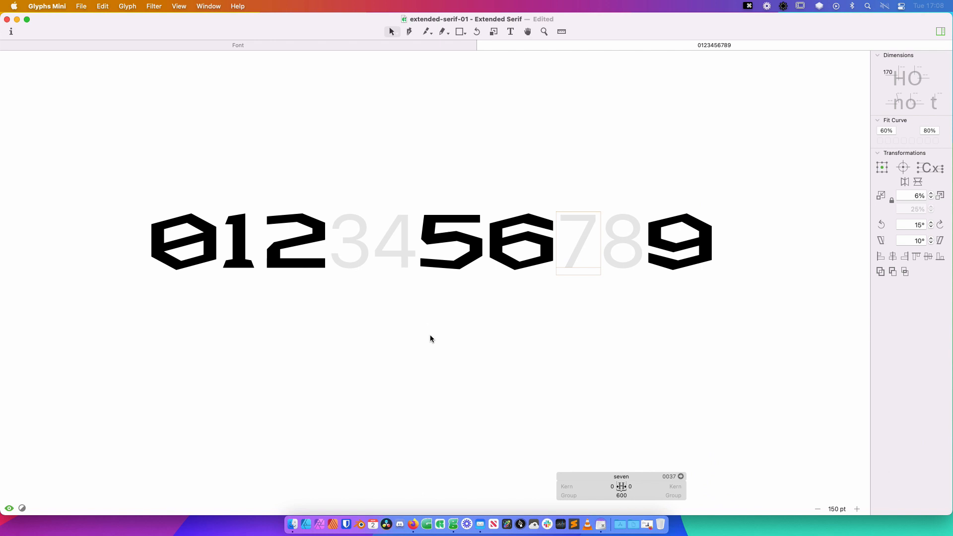
Insert a lowercase o between the eight and the nine in the sample text
double_click(633, 250)
key(z)
drag(728, 181, 501, 318)
key(t)
click(522, 273)
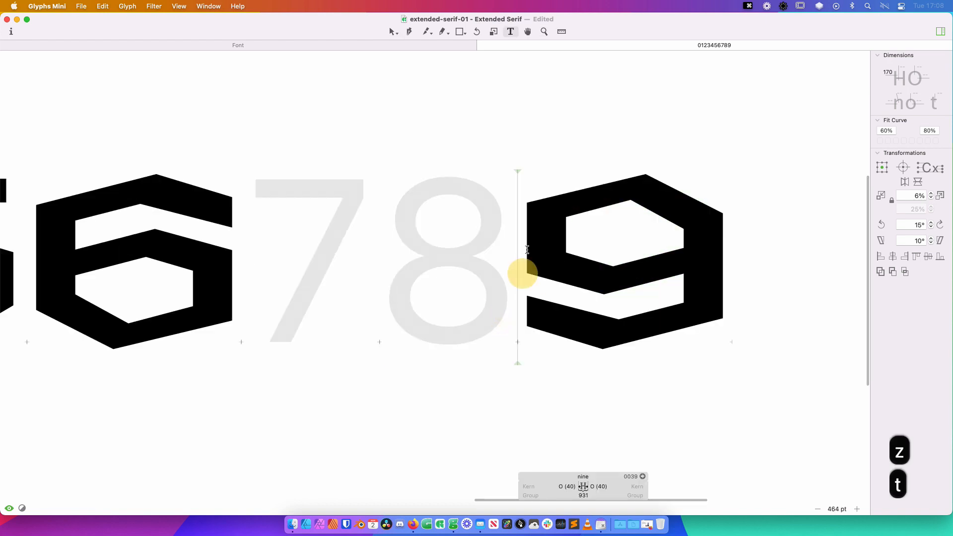
text(o)
key(Escape)
Copy the lowercase o's entire outline and paste it into the empty eight
scroll(457, 242, right, 5)
scroll(458, 242, up, 3)
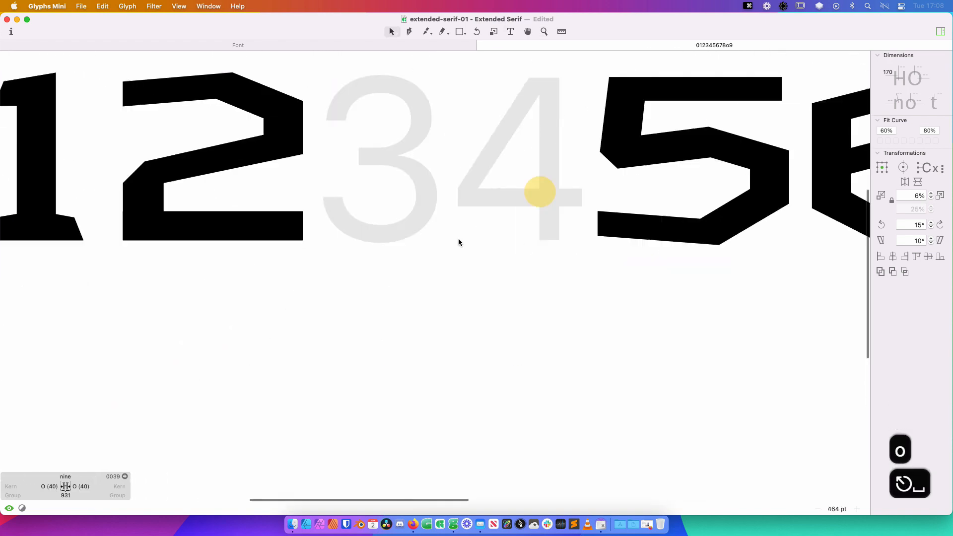
scroll(457, 243, right, 15)
double_click(552, 246)
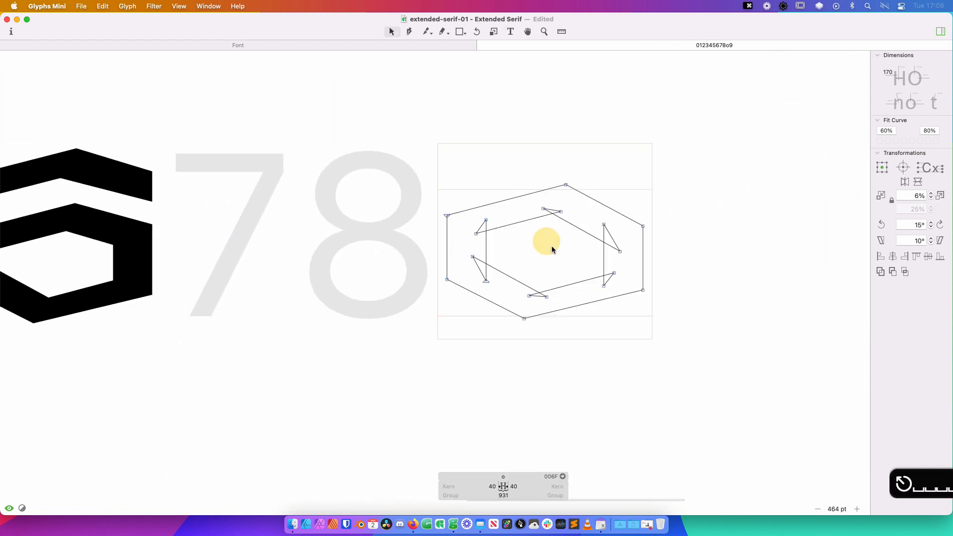
key(super+a)
key(super+c)
key(super+v)
key(super+z)
double_click(412, 258)
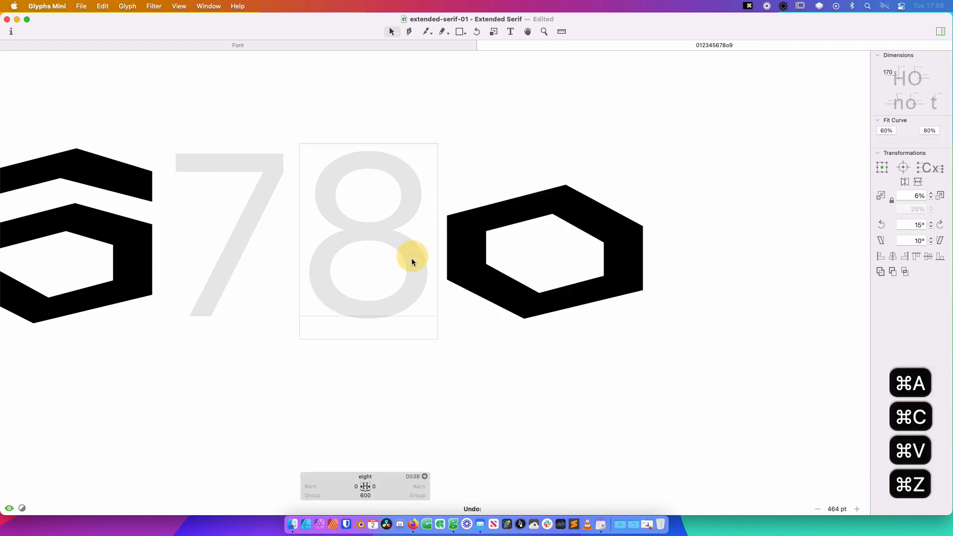
key(super+v)
key(space)
drag(404, 269, 494, 271)
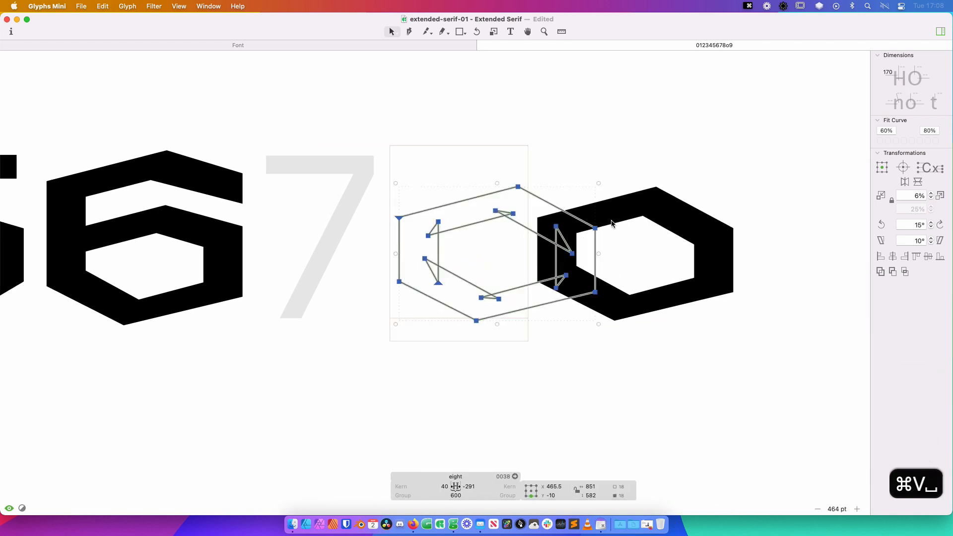
Link the eight's left and right sidebearings to the capital O
click(442, 486)
key(super+a)
text(O)
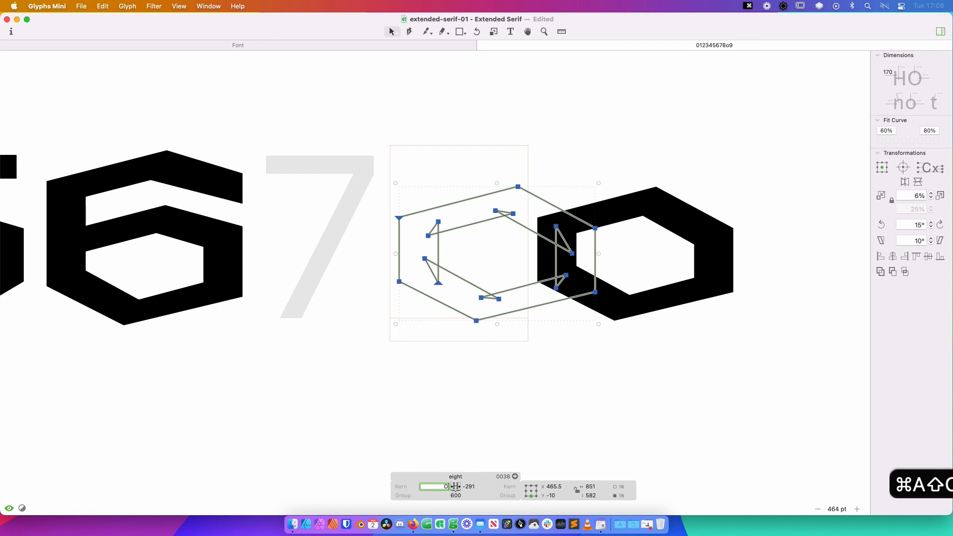
key(Tab)
text(O)
key(Return)
click(490, 152)
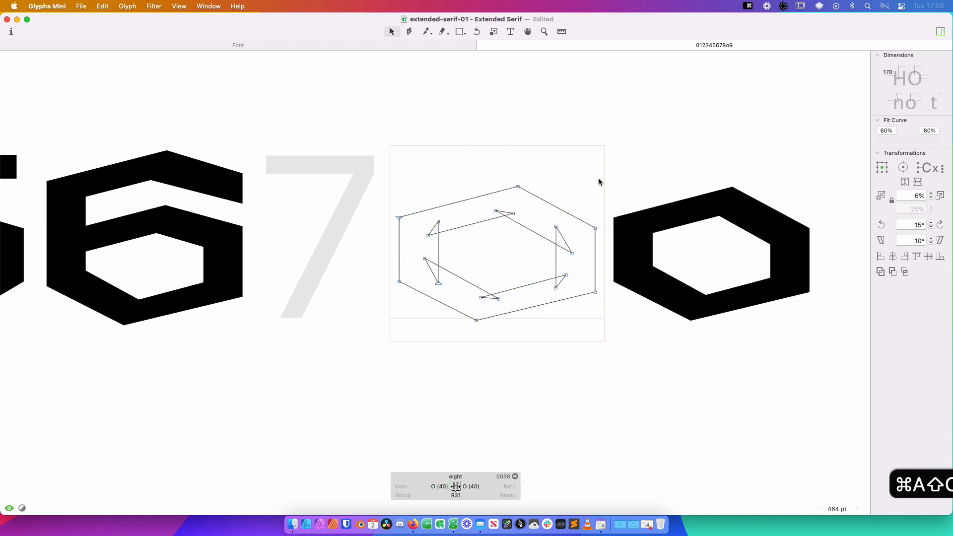
Duplicate the bowl inside the eight and move the copy straight up to Y 416, above the original
key(super+a)
key(super+c)
key(super+v)
drag(568, 255, 566, 162)
key(space)
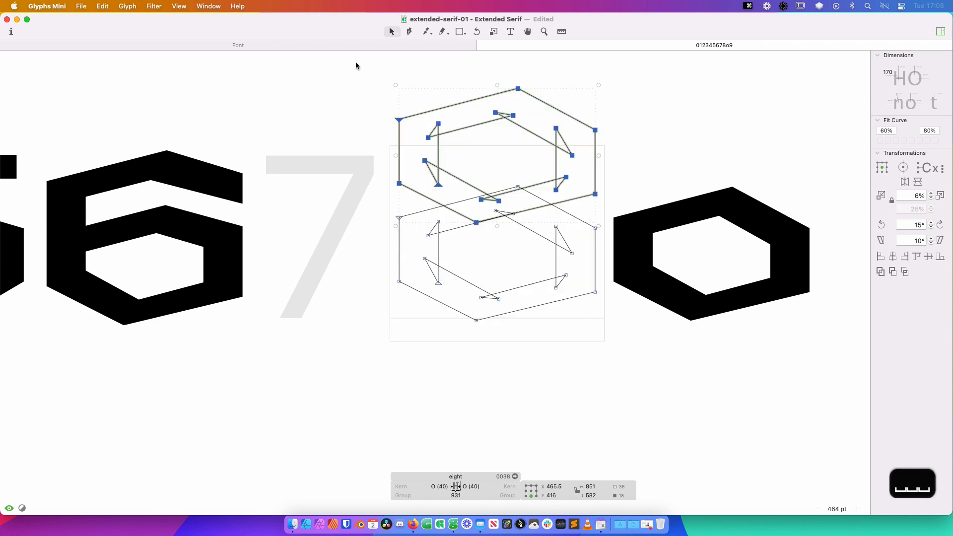
Flatten the eight's upper bowl by lowering its top half's nodes about 100 units
drag(355, 66, 634, 157)
key(shift+Down)
key(shift+Down)
key(shift+Down)
key(shift+Down)
key(shift+Down)
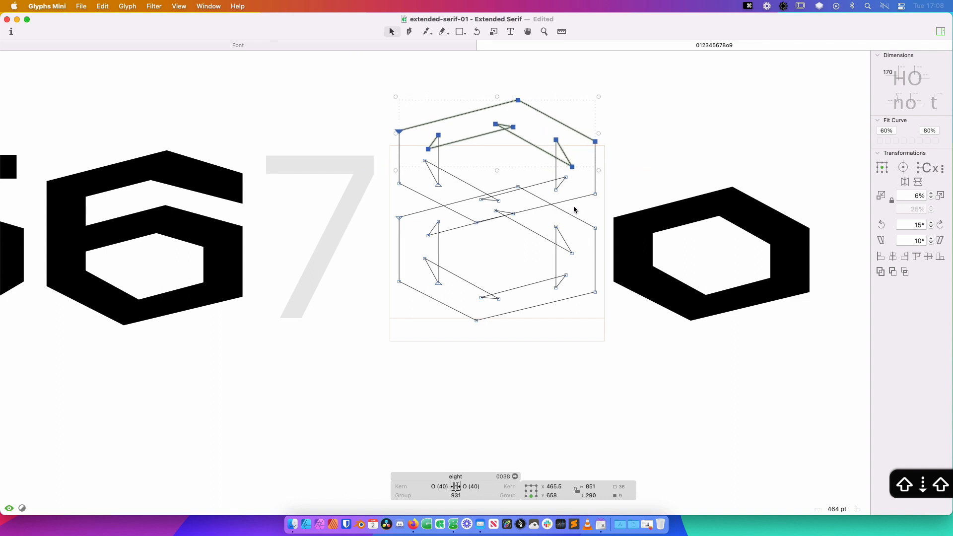
key(shift+Down)
key(shift+Down)
key(shift+Down)
key(shift+Down)
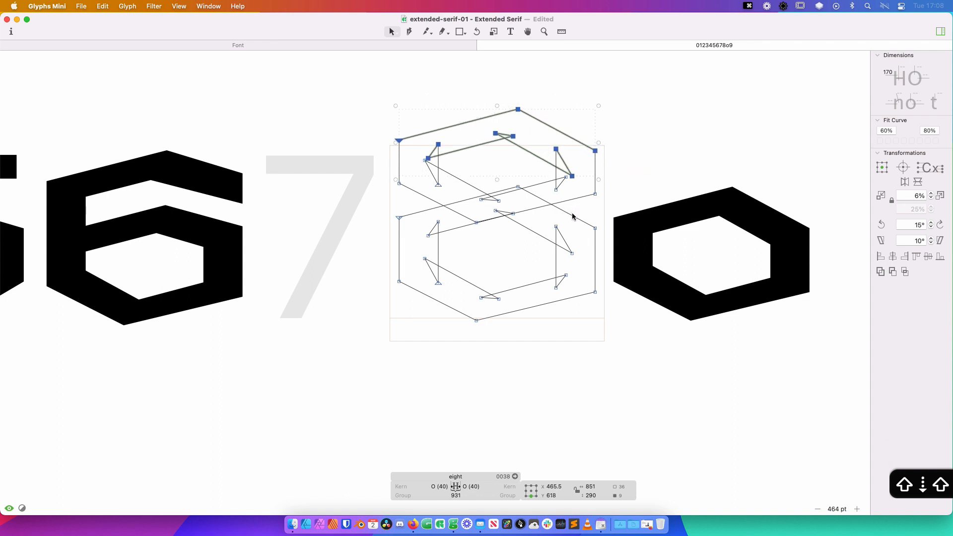
key(shift+Down)
Flatten the eight's lower bowl by moving its top-half nodes and the whole upper bowl down about 90 units, and preview the result
drag(348, 94, 649, 253)
key(shift+Down)
key(shift+Down)
key(shift+Down)
key(shift+Down)
key(shift+Down)
key(shift+Down)
key(shift+Down)
key(shift+Down)
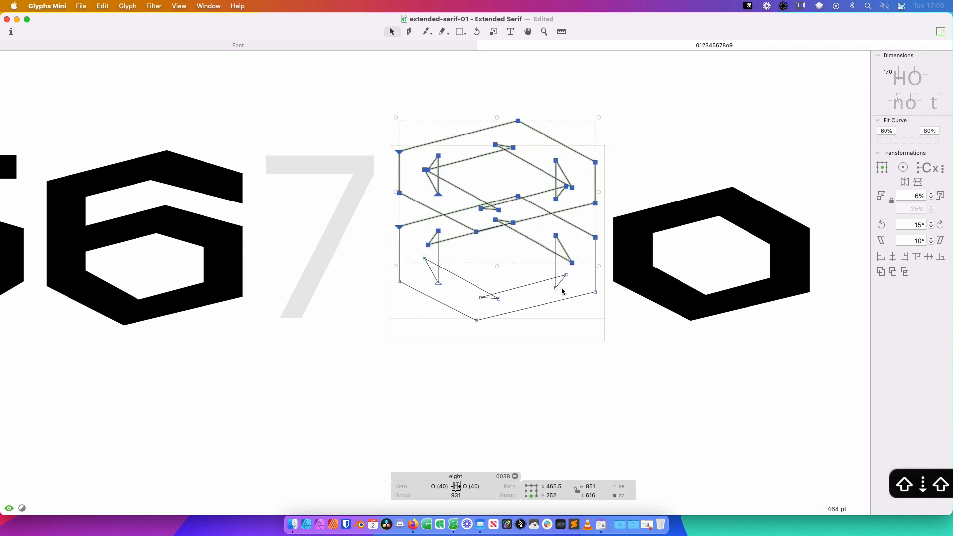
key(shift+Down)
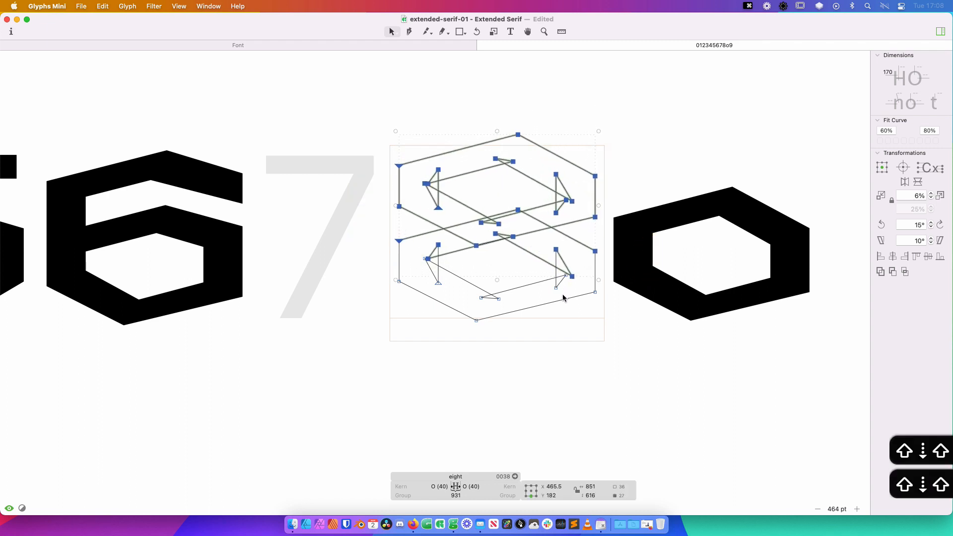
key(shift+Up)
click(557, 329)
key(space)
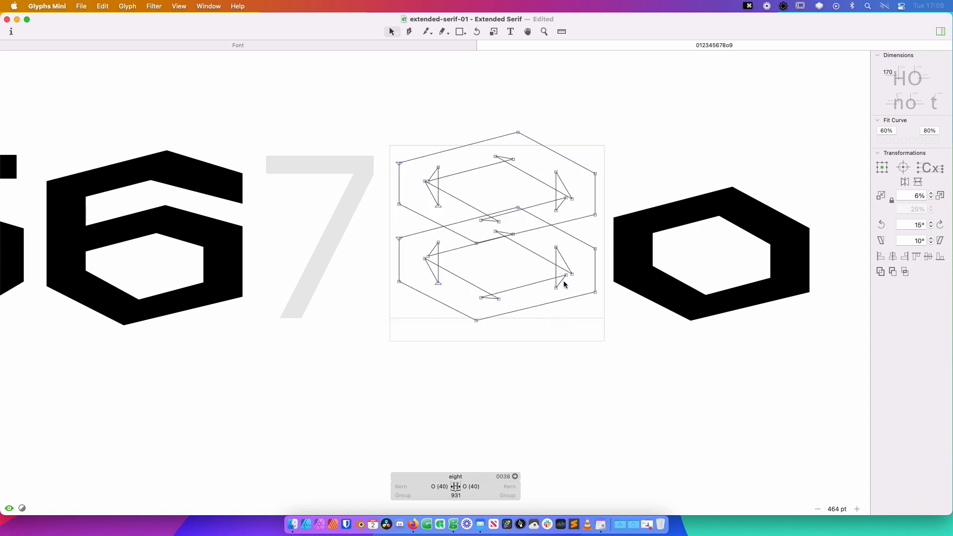
Insert a capital O right after the eight in the sample text and compare the two glyphs' heights
text(t)
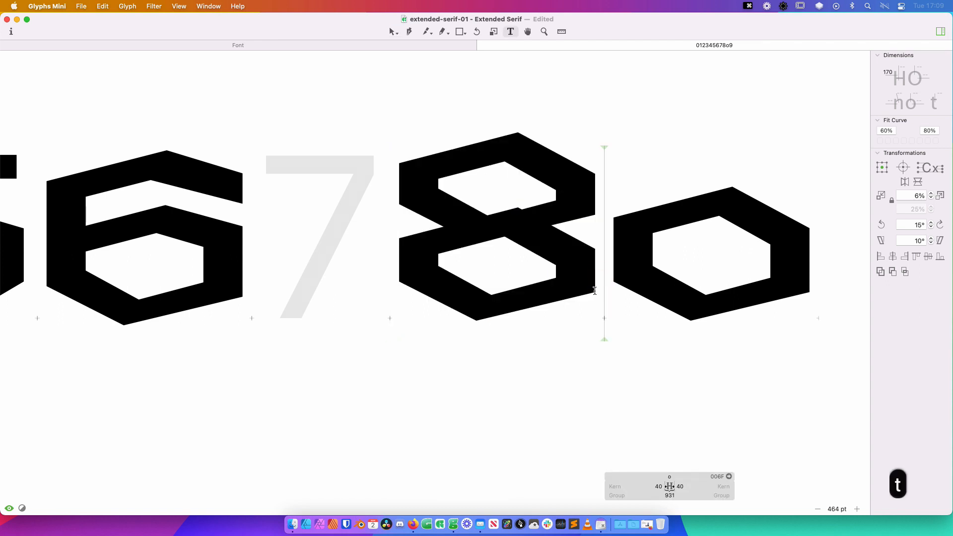
text(O)
key(Escape)
key(space)
drag(743, 183, 12, 191)
key(space)
drag(664, 246, 540, 251)
double_click(580, 184)
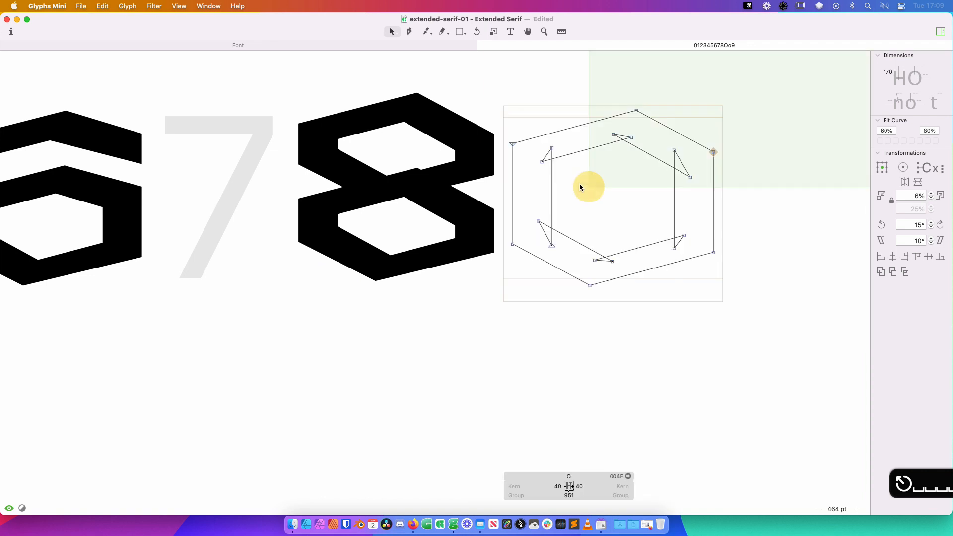
double_click(427, 147)
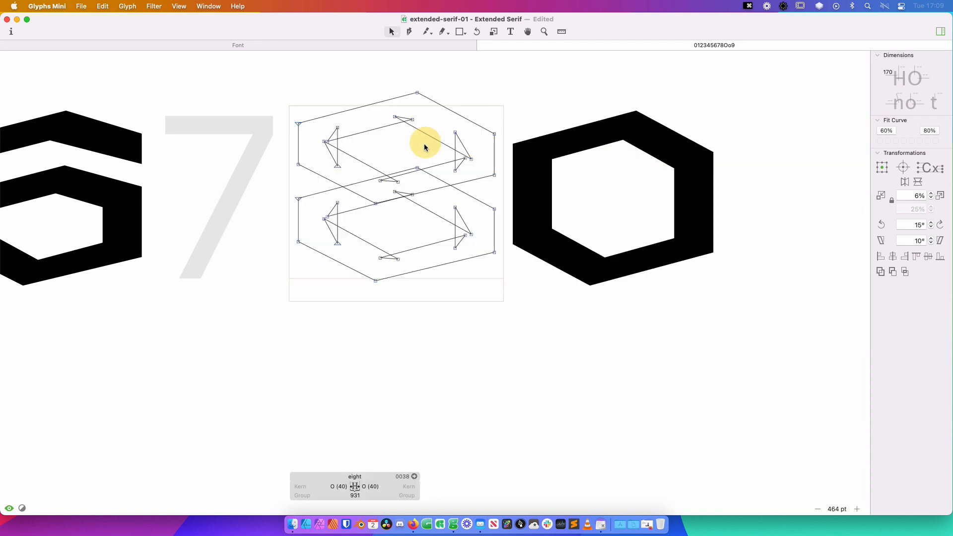
double_click(593, 202)
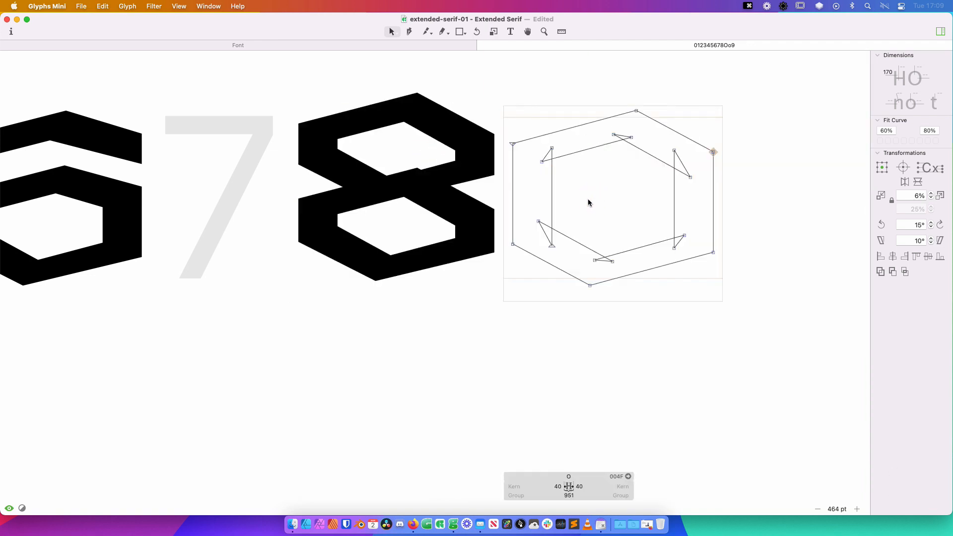
Replace the capital O beside the eight with a zero and open that zero for comparison
key(t)
key(shift+Right)
text(0)
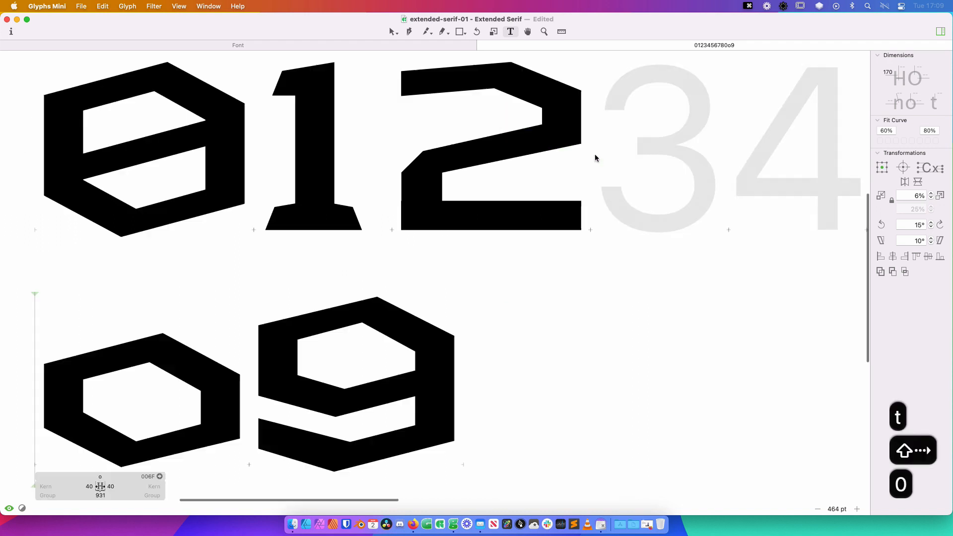
key(Escape)
scroll(736, 144, right, 10)
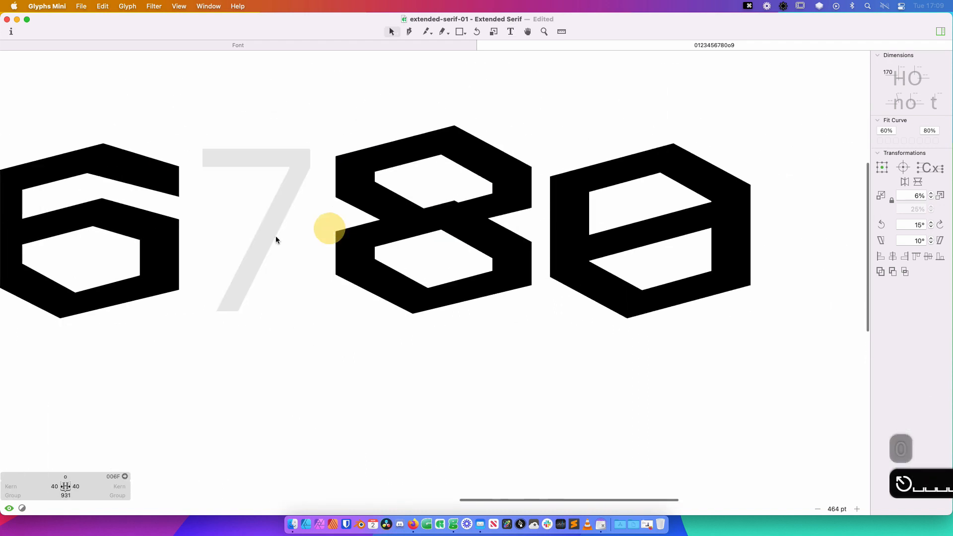
double_click(575, 209)
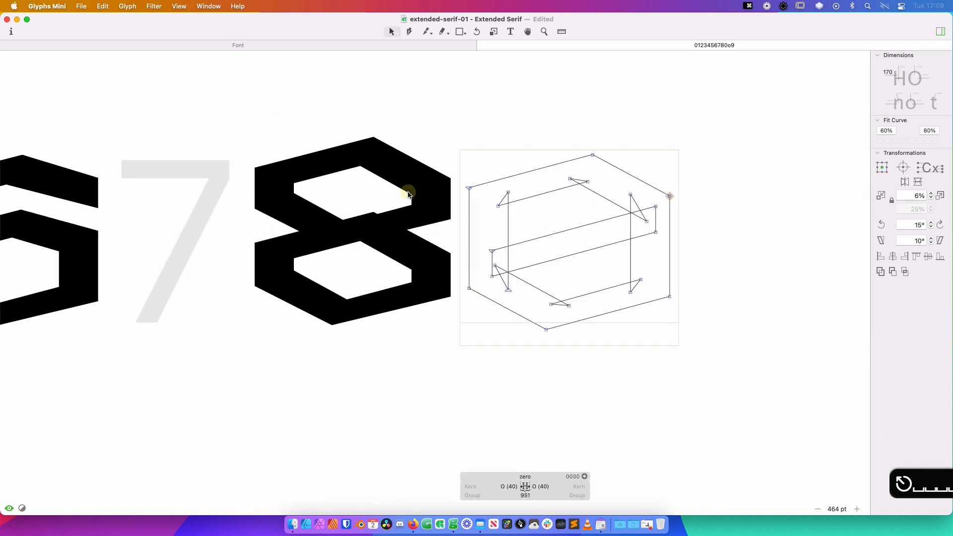
Move the eight's entire upper bowl, outer and inner paths, down about 70 units and check its height against the zero
double_click(408, 193)
double_click(392, 179)
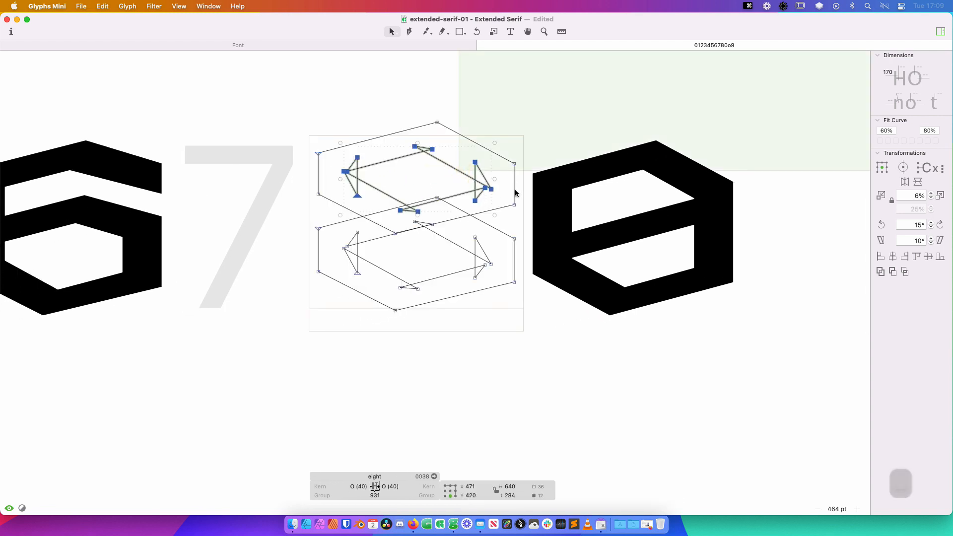
shift+click(514, 185)
drag(513, 201, 513, 212)
key(shift+Down)
key(shift+Down)
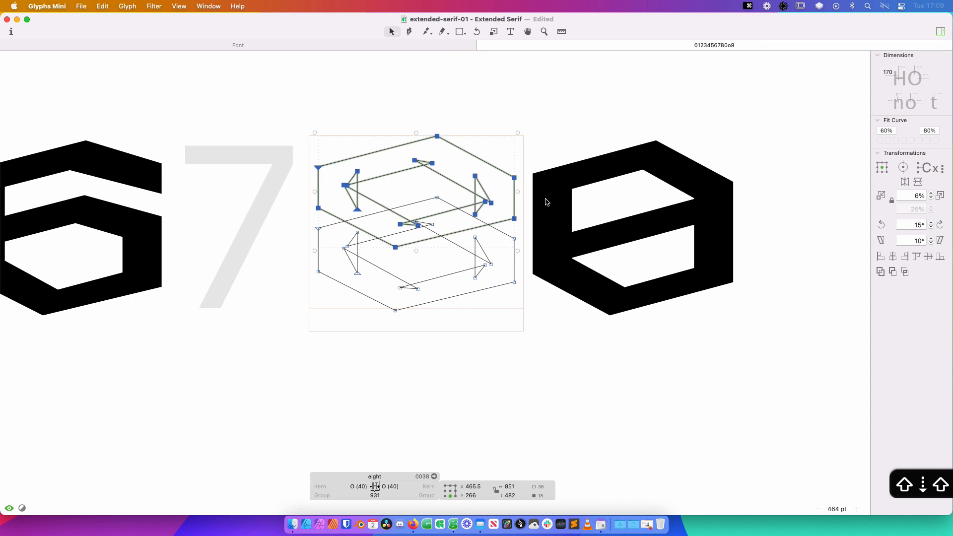
double_click(614, 202)
double_click(510, 173)
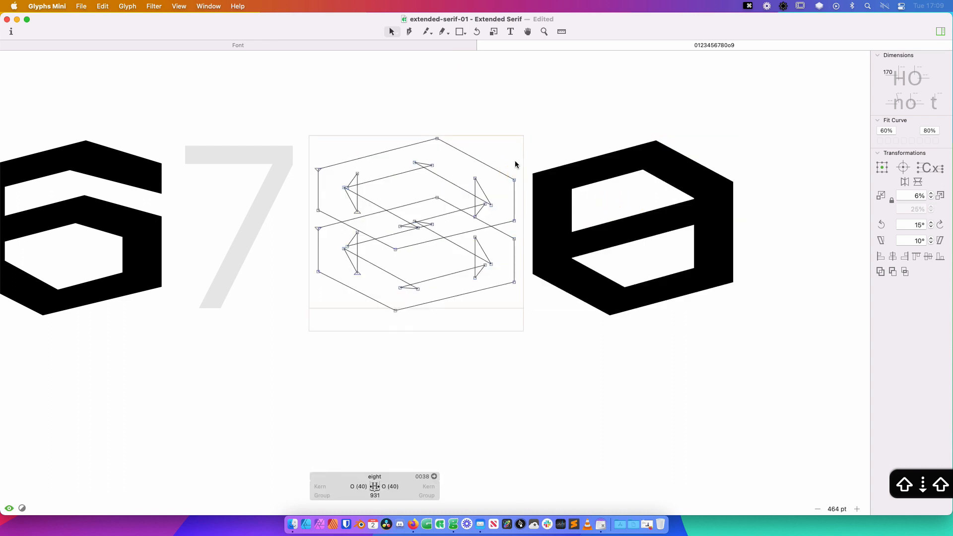
Copy the zero's full outline, overlay it on the eight to compare their extents, and undo the paste
double_click(591, 197)
key(cmd+a)
key(cmd+c)
double_click(499, 147)
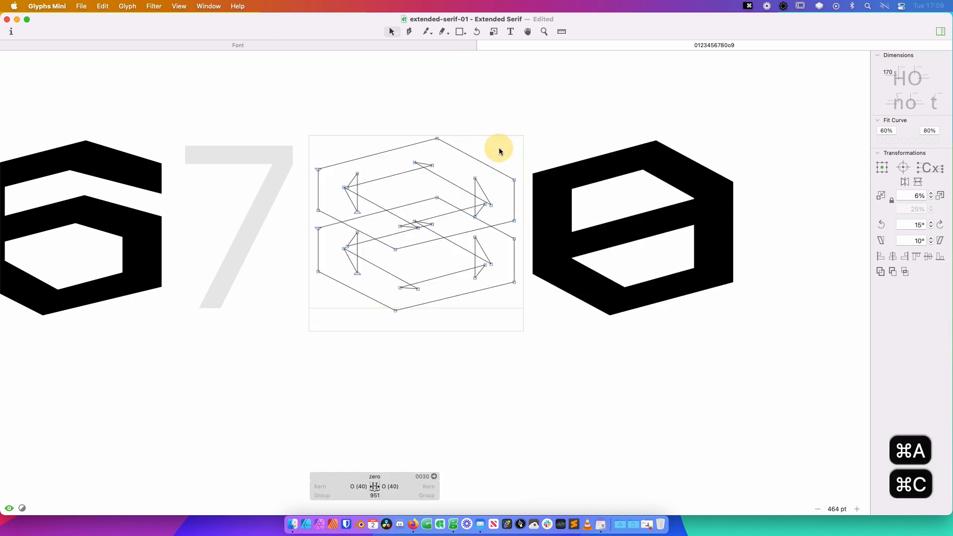
key(super+v)
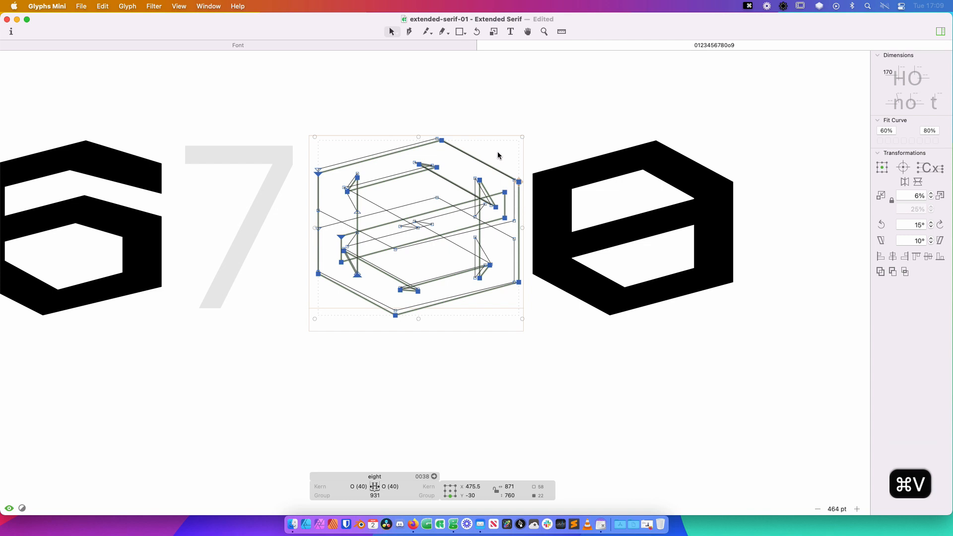
key(super+z)
Move the eight's whole outline down 10 units to Y -20
key(super+a)
key(shift+Down)
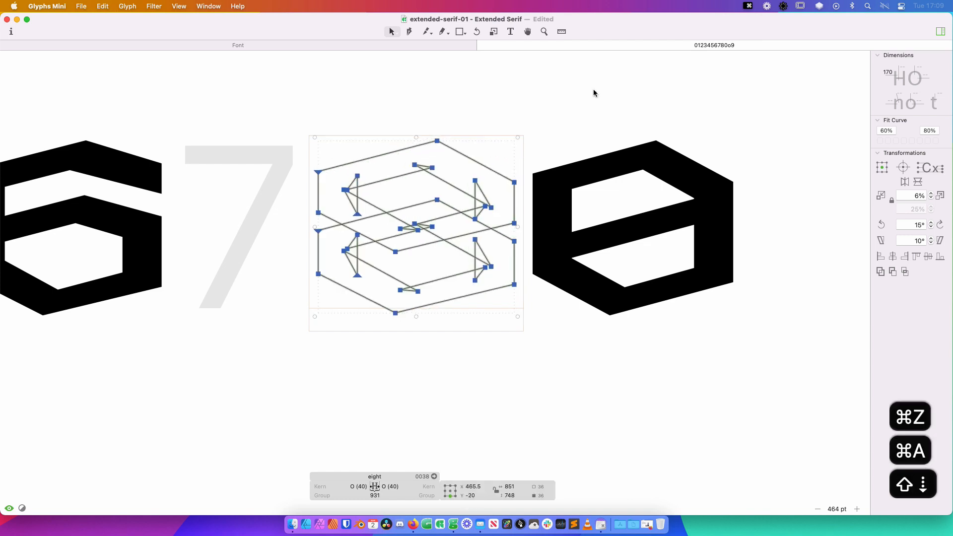
click(480, 97)
Overlay the zero's outline on the lowered eight again to check the alignment, and remove the pasted paths
key(super+v)
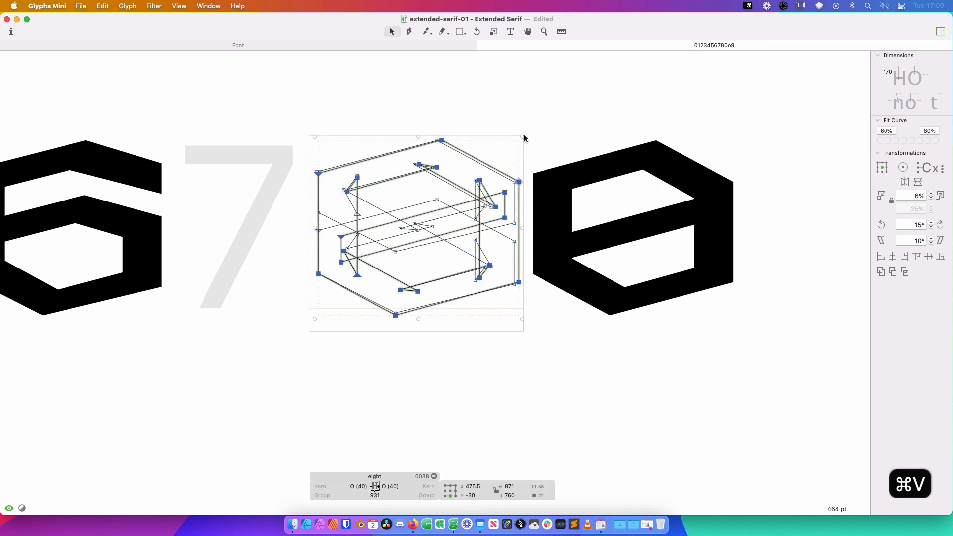
key(super+v)
key(super+z)
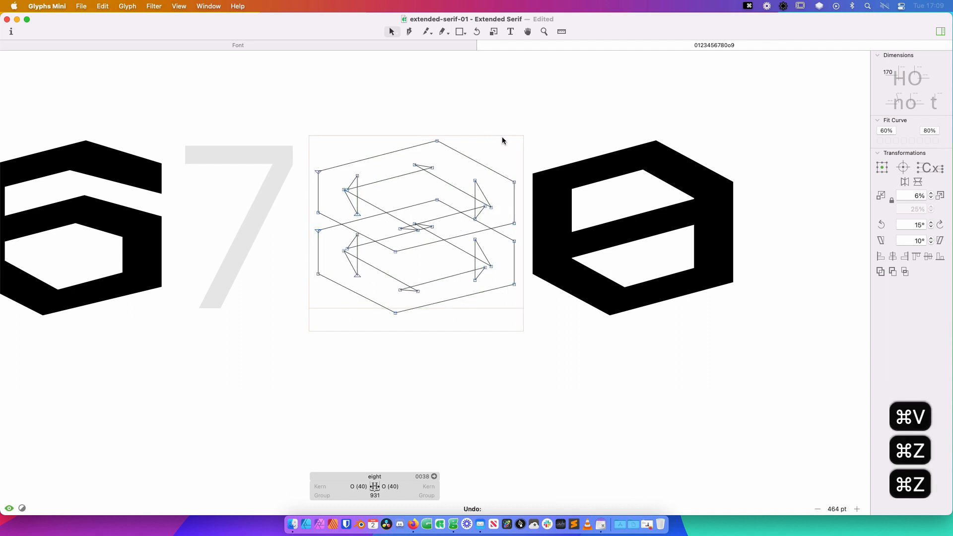
key(super+z)
Select the lower diagonal edge of the eight's upper counter and preview the glyph's filled shape
key(space)
drag(464, 156, 527, 148)
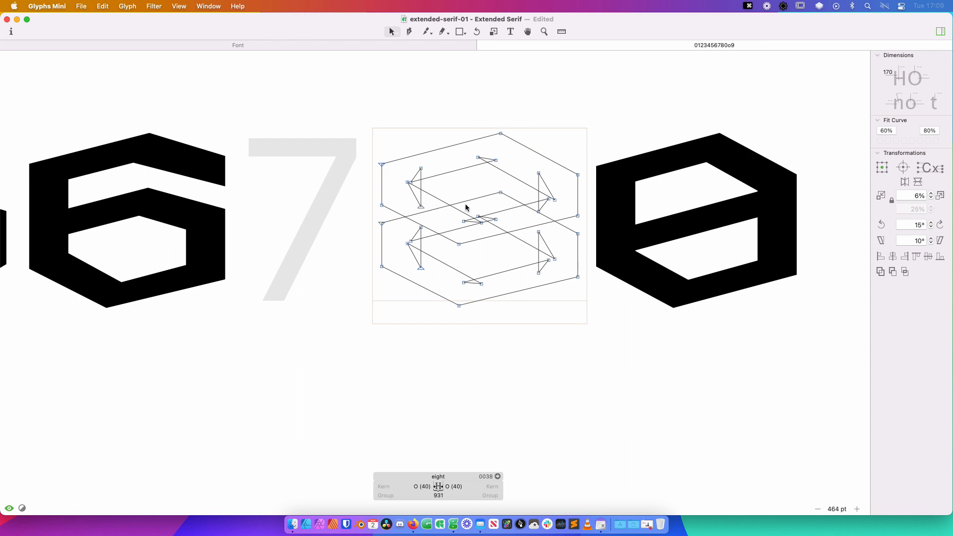
click(503, 212)
key(space)
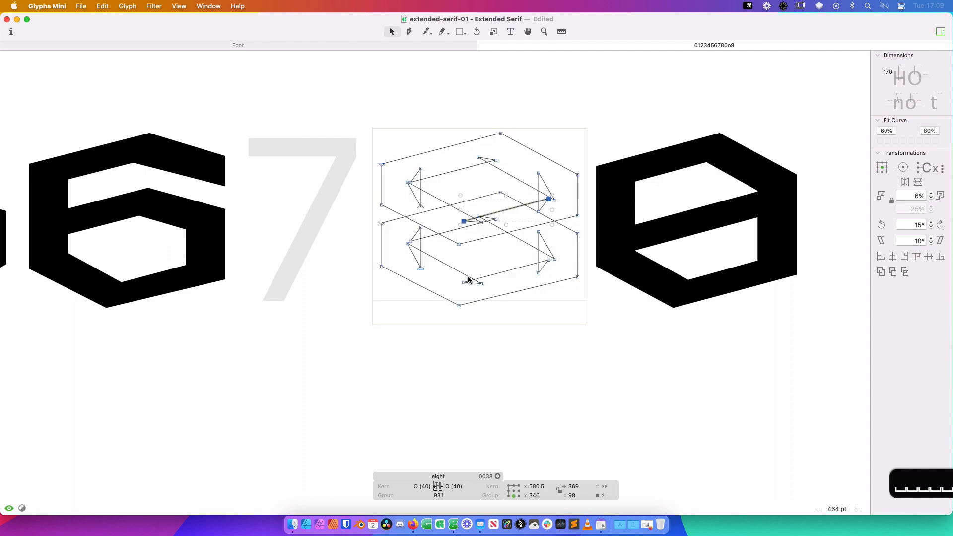
Cut the eight's upper outline with the Knife on both sides of its lower tip and delete the severed tip
key(space)
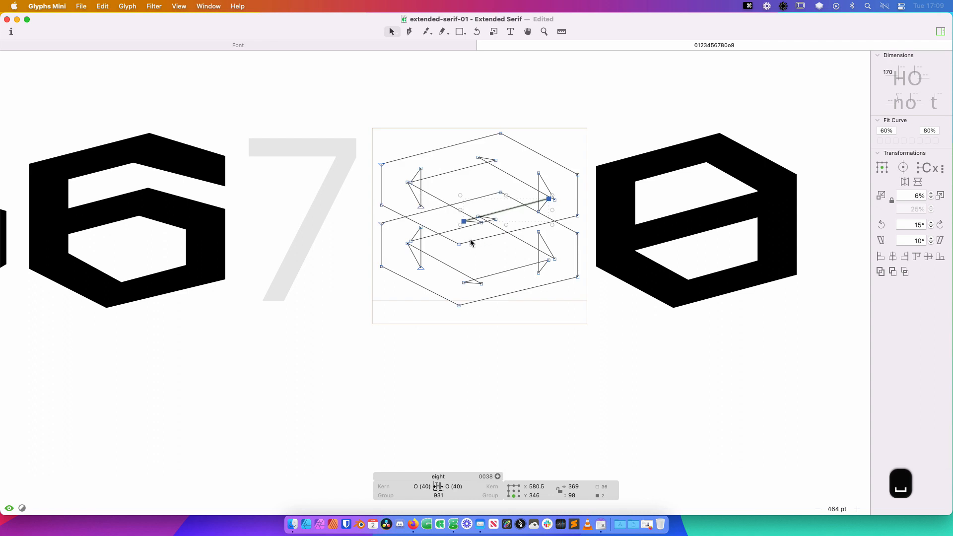
key(k)
click(426, 32)
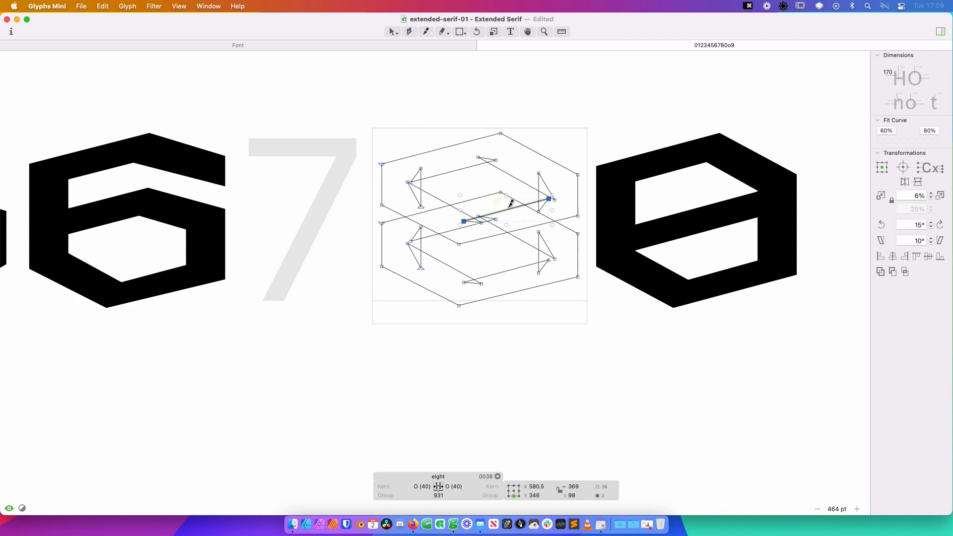
drag(497, 202, 531, 232)
drag(409, 227, 485, 205)
key(v)
click(482, 239)
key(BackSpace)
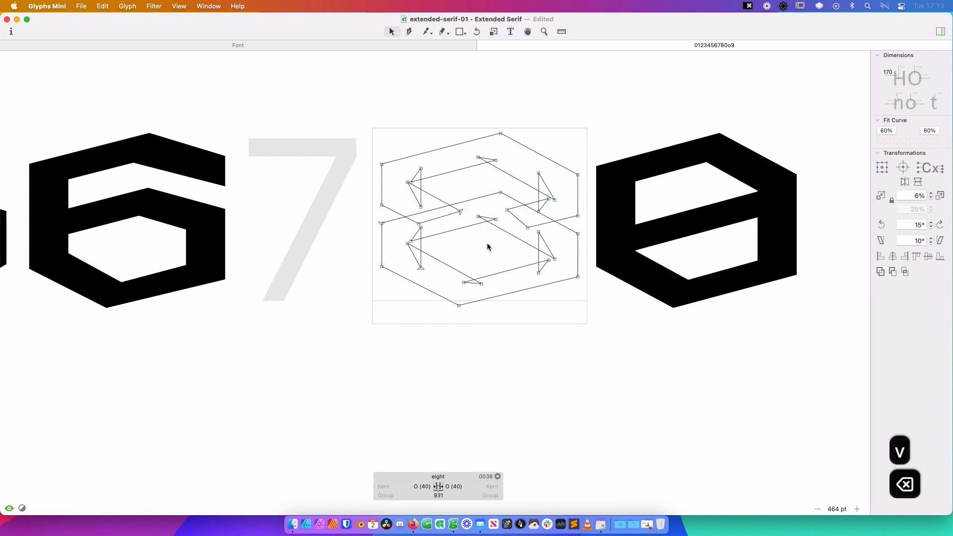
key(space)
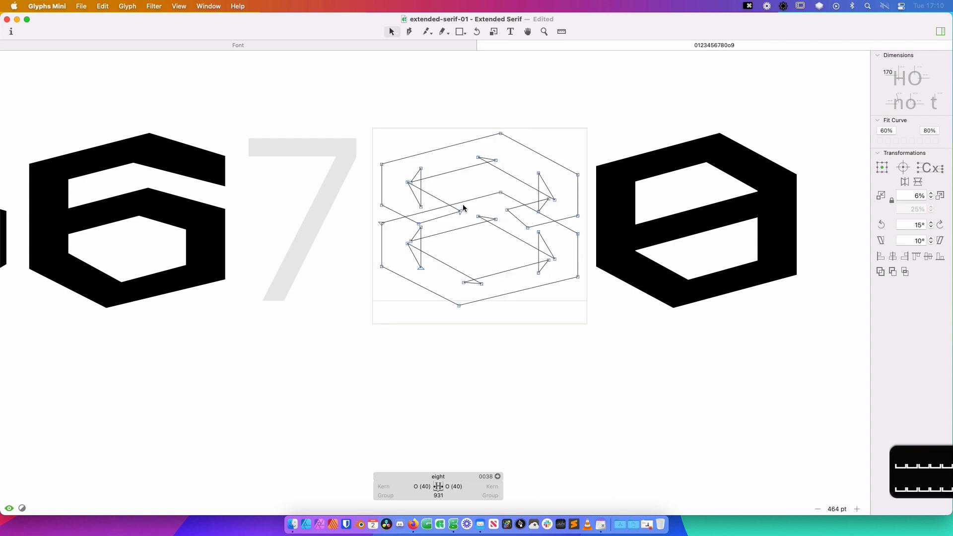
Shift the three peak nodes of the eight's lower bowl 20 units left, to X 487
key(space)
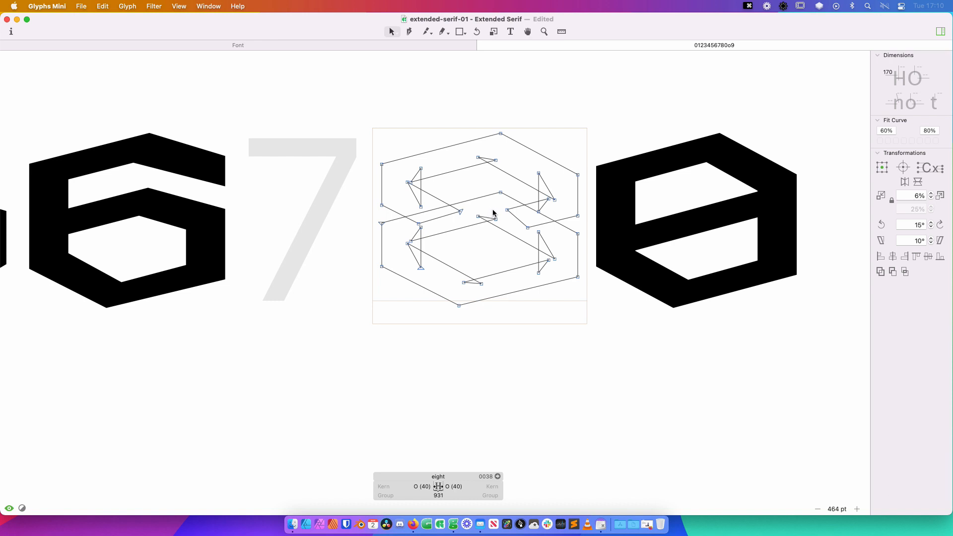
drag(500, 192, 463, 232)
click(479, 220)
key(super+z)
drag(472, 180, 496, 232)
key(shift+Left)
key(shift+Left)
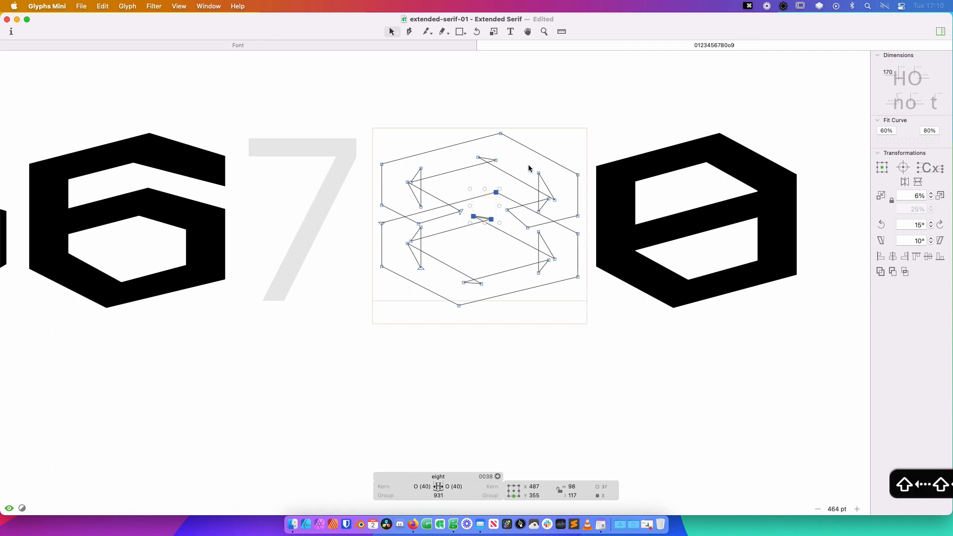
key(space)
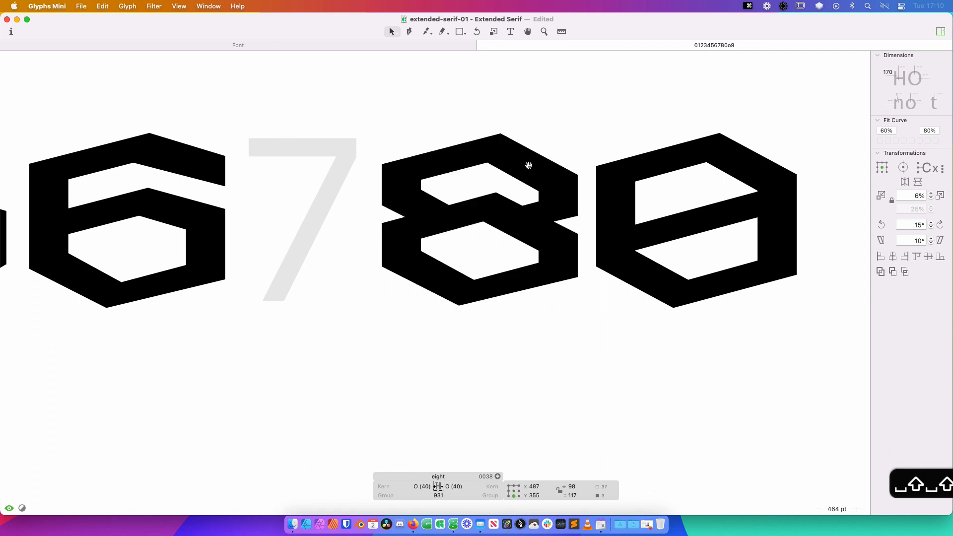
Lower the three peak nodes of the lower bowl by 30 units, to Y 325
key(shift+Down)
key(shift+Down)
key(shift+Down)
key(space)
key(shift+Up)
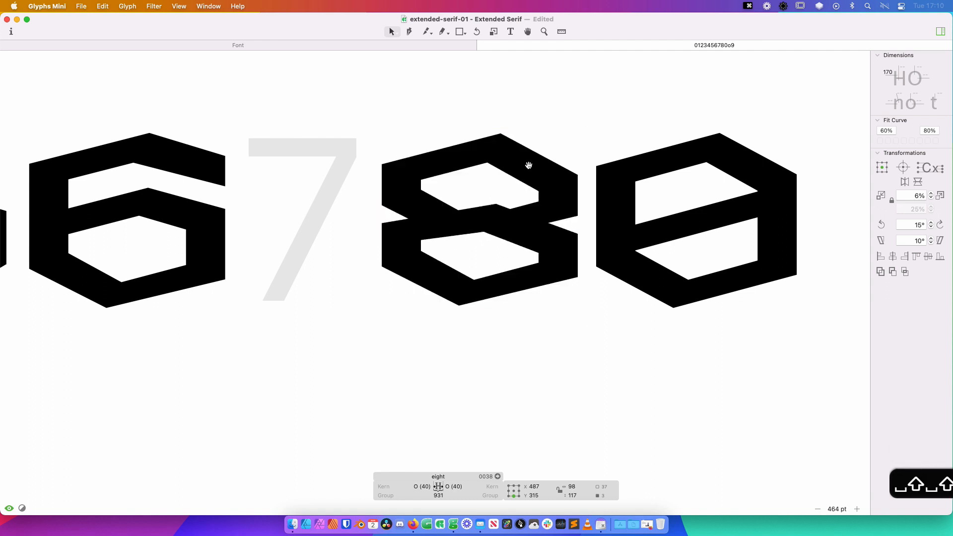
key(shift+Down)
key(shift+Down)
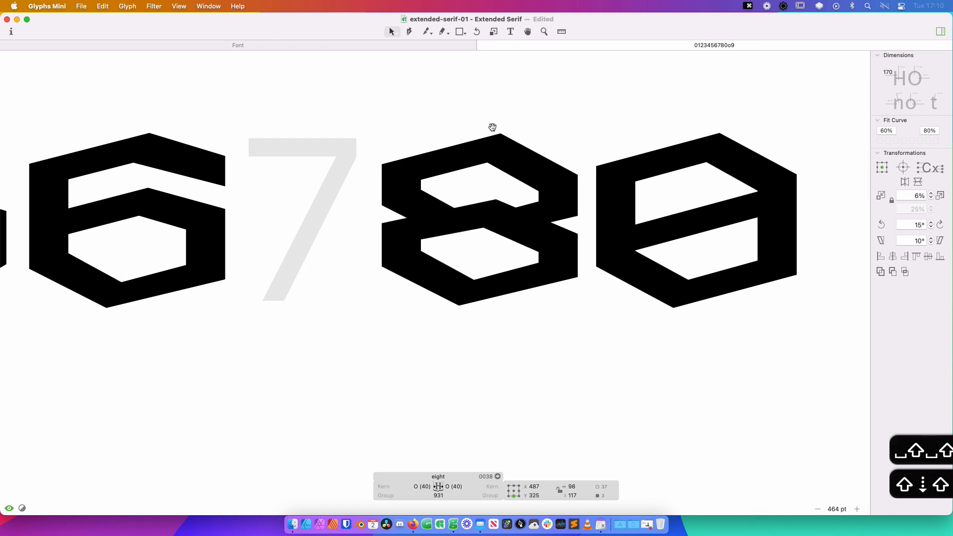
click(463, 275)
click(448, 215)
mouse_move(452, 212)
mouse_down()
mouse_move(462, 212)
mouse_move(458, 203)
mouse_up()
key(super+z)
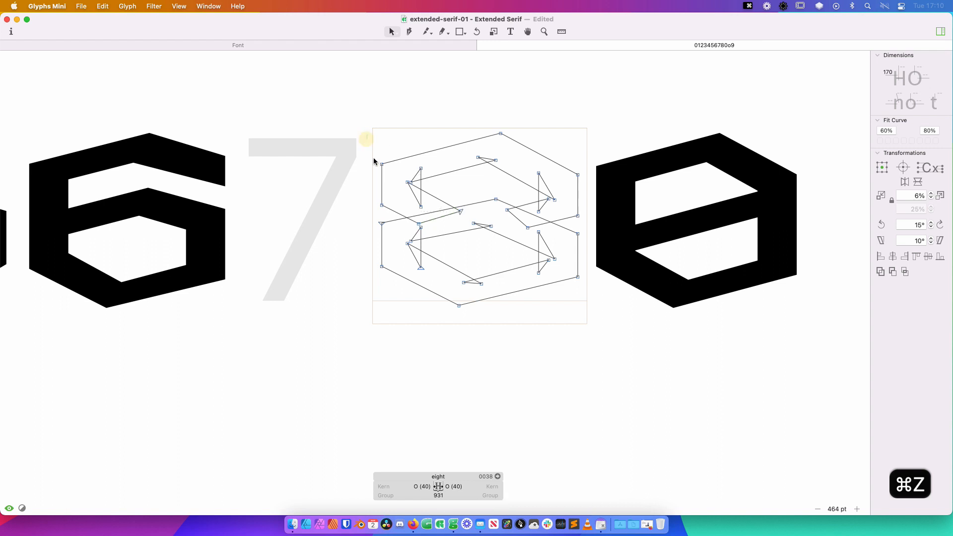
Move the left-side nodes of the eight's upper bowl 40 units right, to X 251
drag(368, 135, 425, 213)
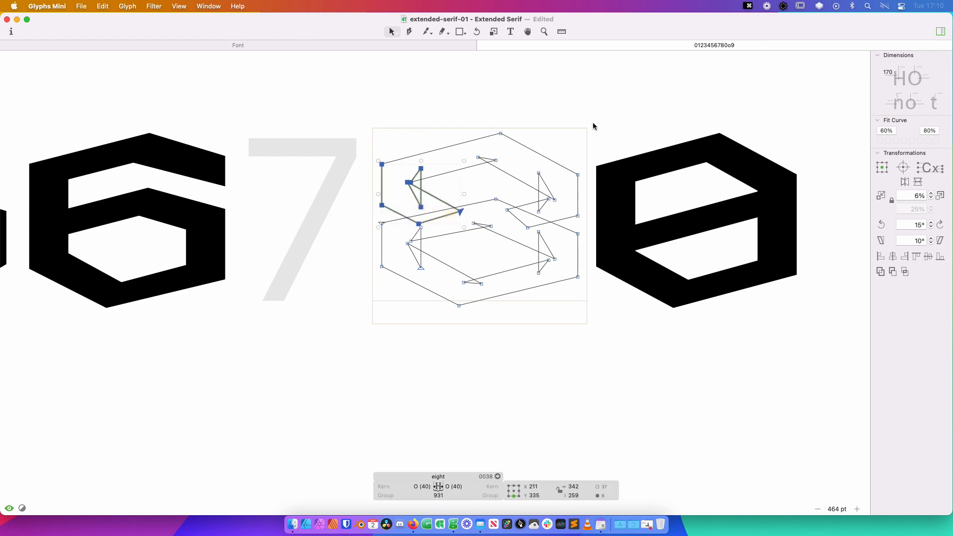
key(shift+Right)
key(shift+Right)
key(shift+Right)
key(shift+Right)
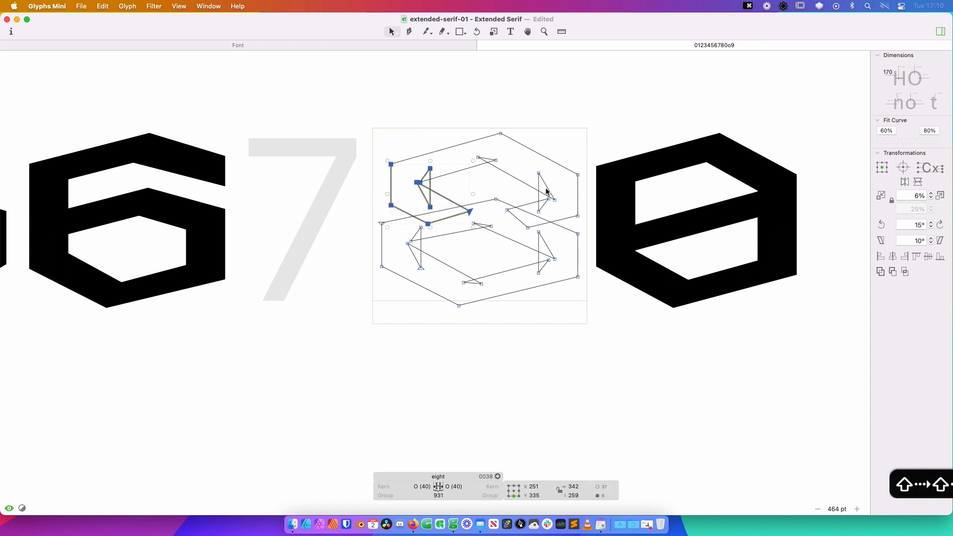
Move the right-side nodes of the upper bowl, including its cut end, 40 units left
drag(592, 145, 531, 215)
shift+click(577, 216)
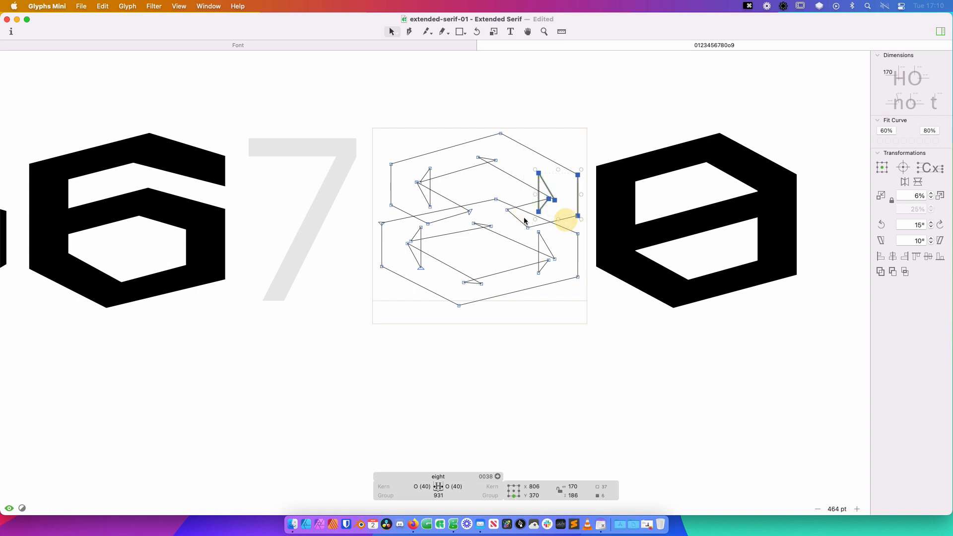
shift+click(514, 216)
key(shift+Left)
key(shift+Left)
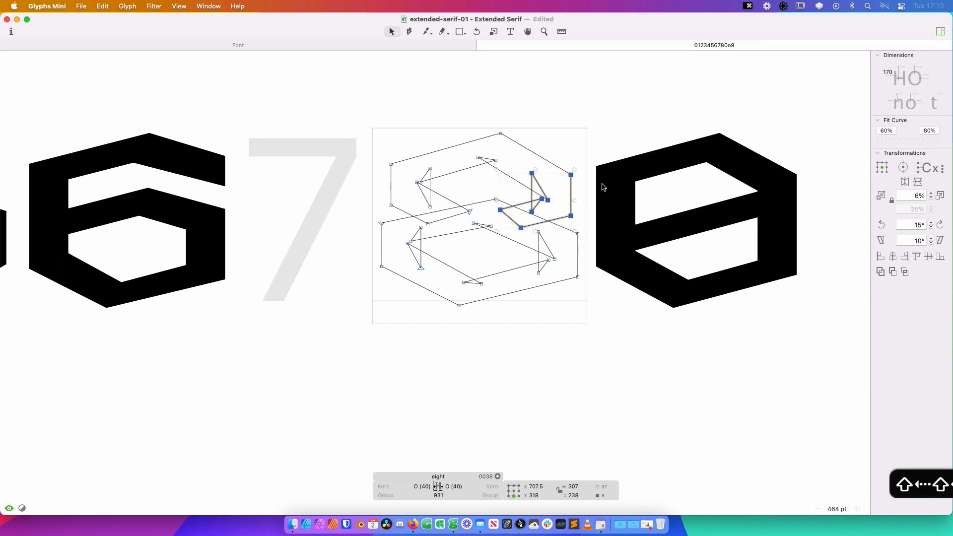
key(shift+Left)
key(space)
Shift the three peak nodes of the upper bowl 50 units left, to X 457
drag(526, 117, 459, 167)
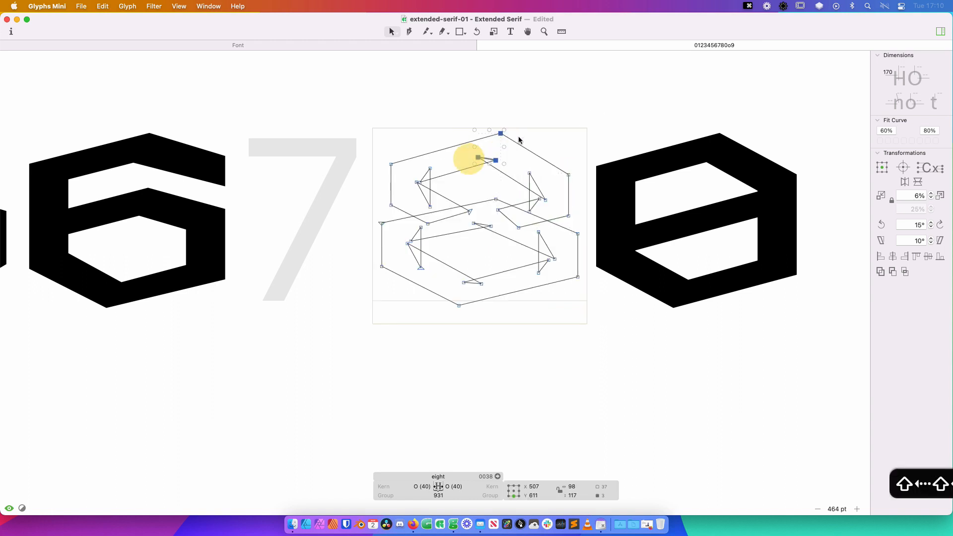
key(shift+Left)
key(shift+Left)
key(shift+Left)
key(shift+Left)
key(shift+Left)
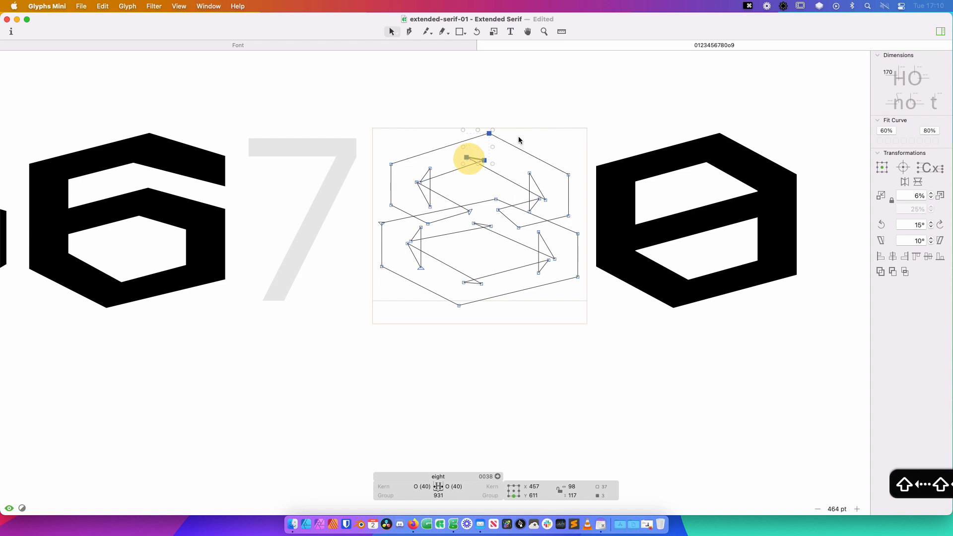
key(space)
Widen the upper bowl by moving its left-side nodes 10 units left and its right-side nodes 10 units right
drag(446, 130, 362, 217)
shift+click(458, 215)
key(shift+Left)
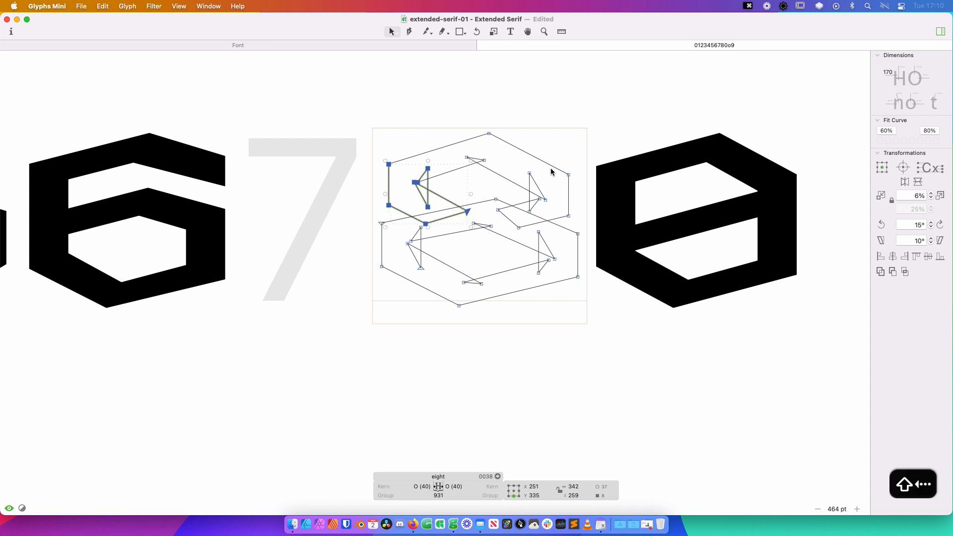
drag(576, 141, 516, 212)
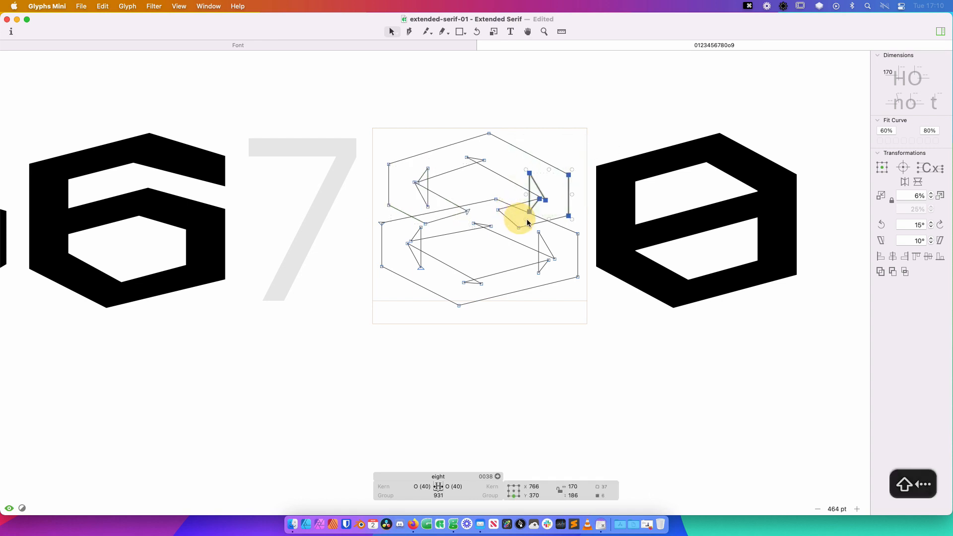
shift+click(510, 223)
key(shift+Right)
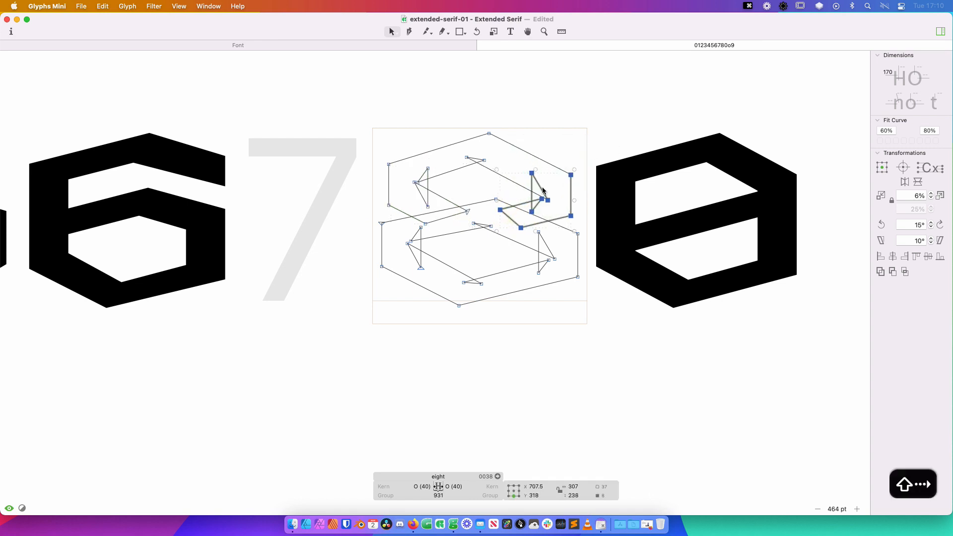
key(space)
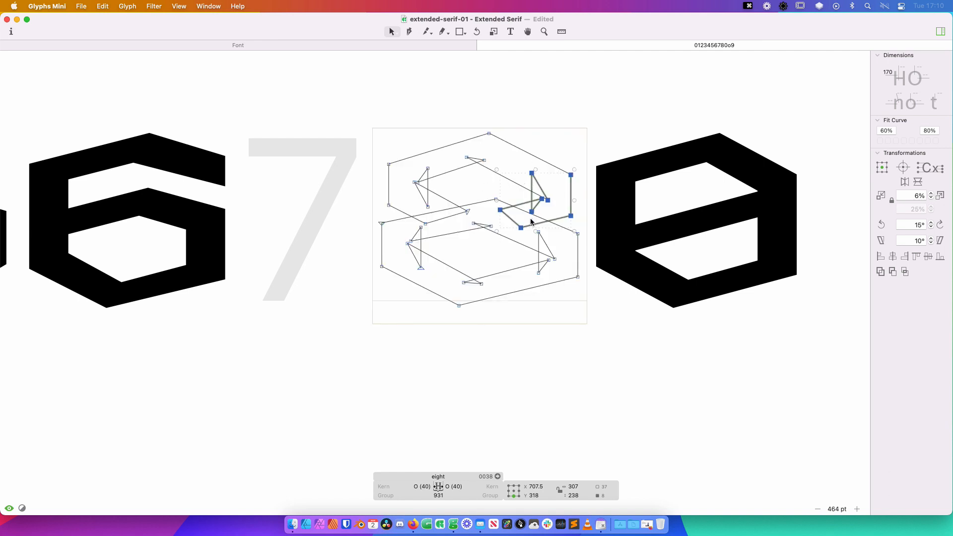
key(space)
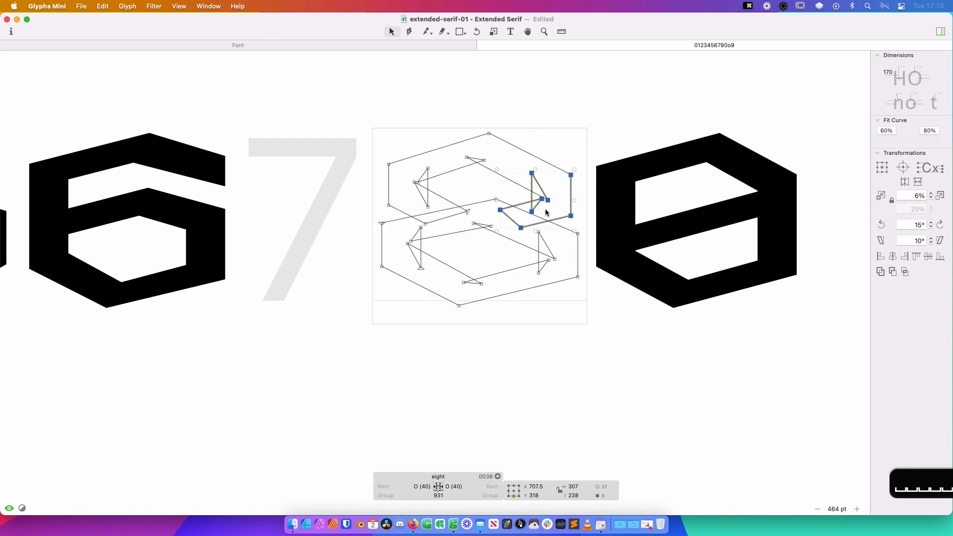
Select the entire upper outline of the eight and merge its overlapping corner segments with a union
click(582, 202)
click(543, 199)
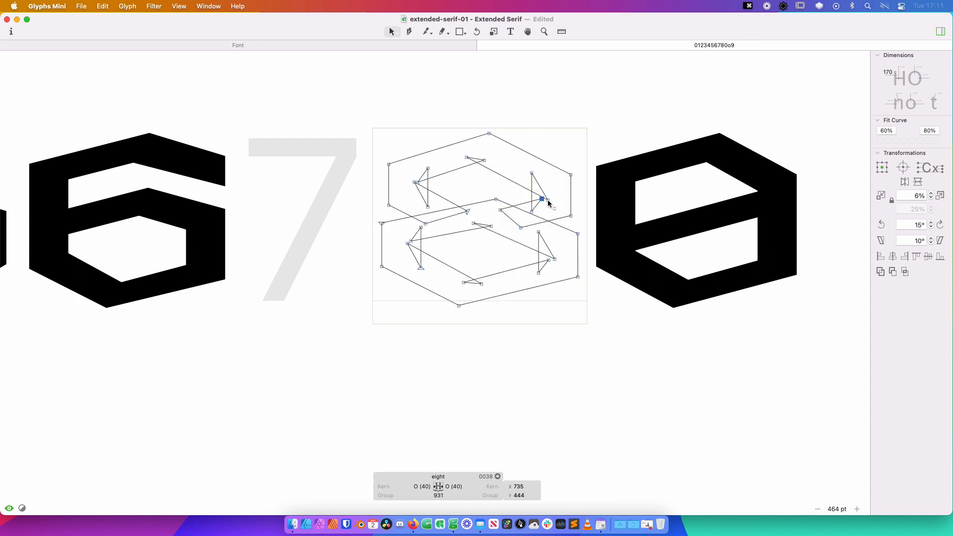
double_click(570, 188)
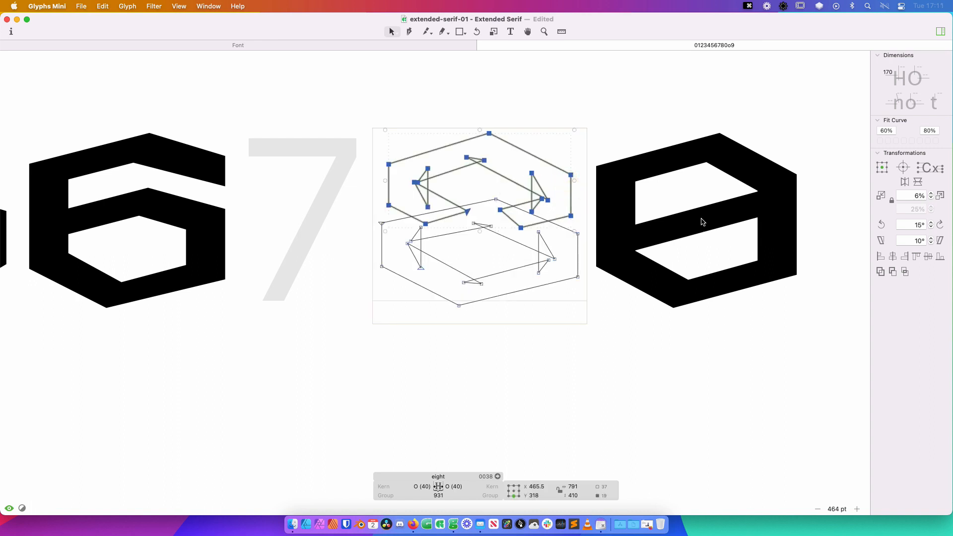
click(881, 272)
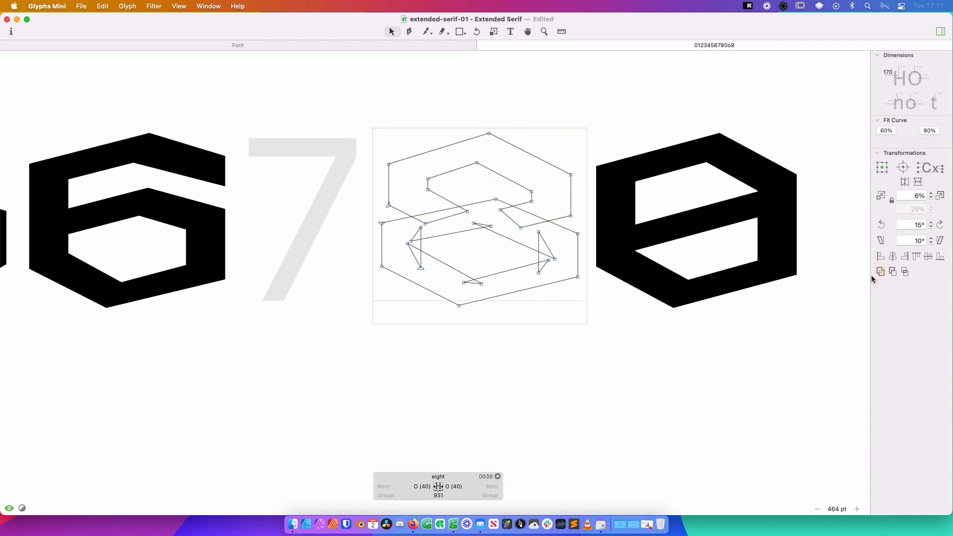
Raise the lower nodes on both sides of the merged upper outline, including the cut ends, by 20 units to Y 338
click(531, 201)
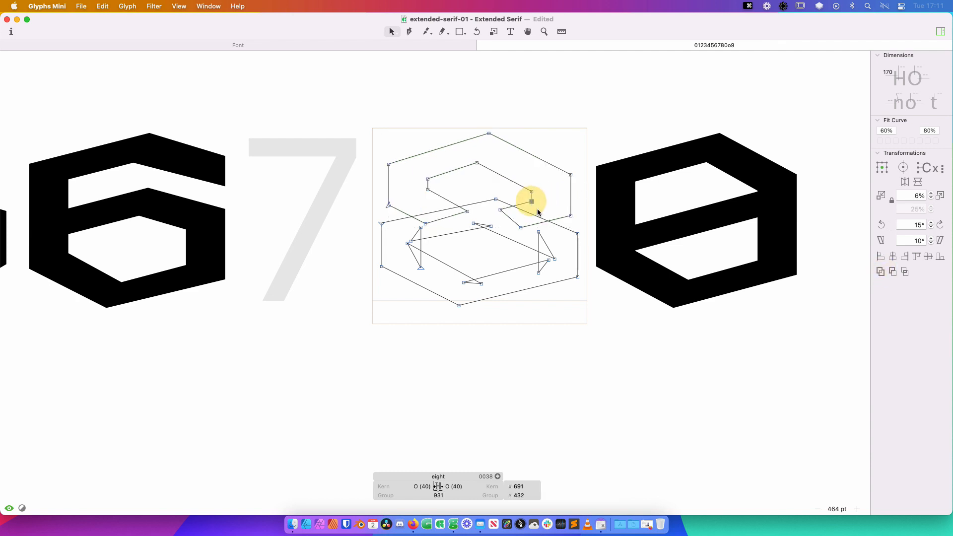
shift+click(571, 216)
shift+click(511, 218)
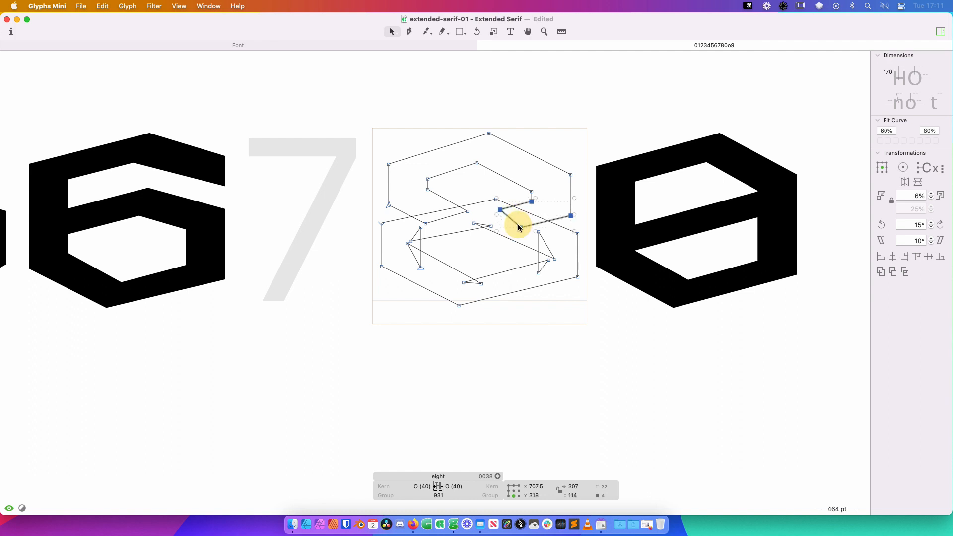
shift+click(446, 218)
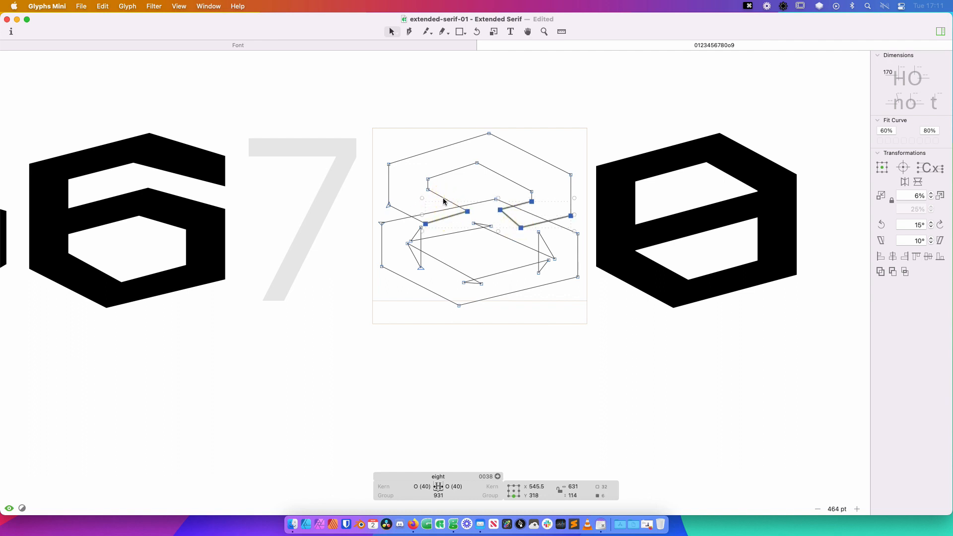
shift+click(443, 198)
shift+click(399, 213)
shift+click(403, 214)
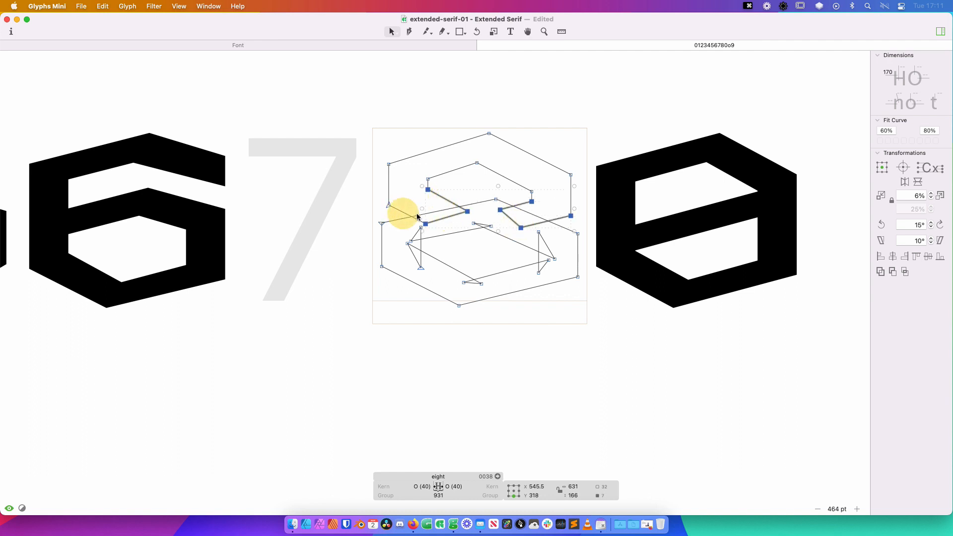
shift+click(397, 209)
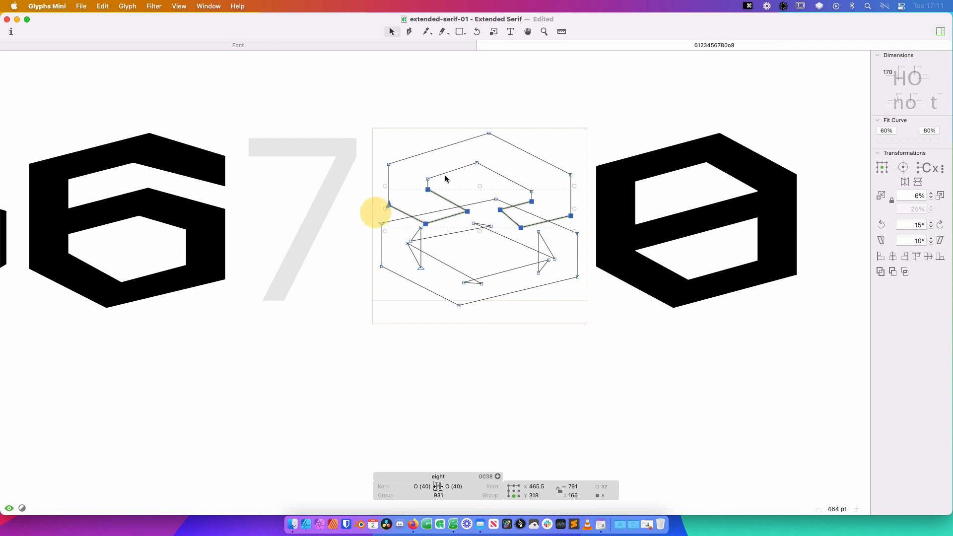
key(shift+Up)
key(shift+Up)
key(shift+Up)
key(shift+Up)
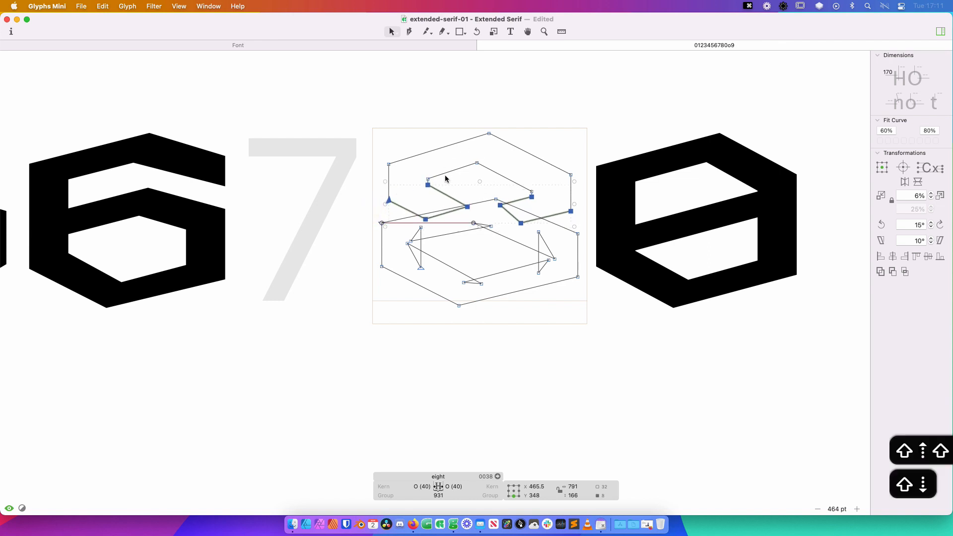
key(space)
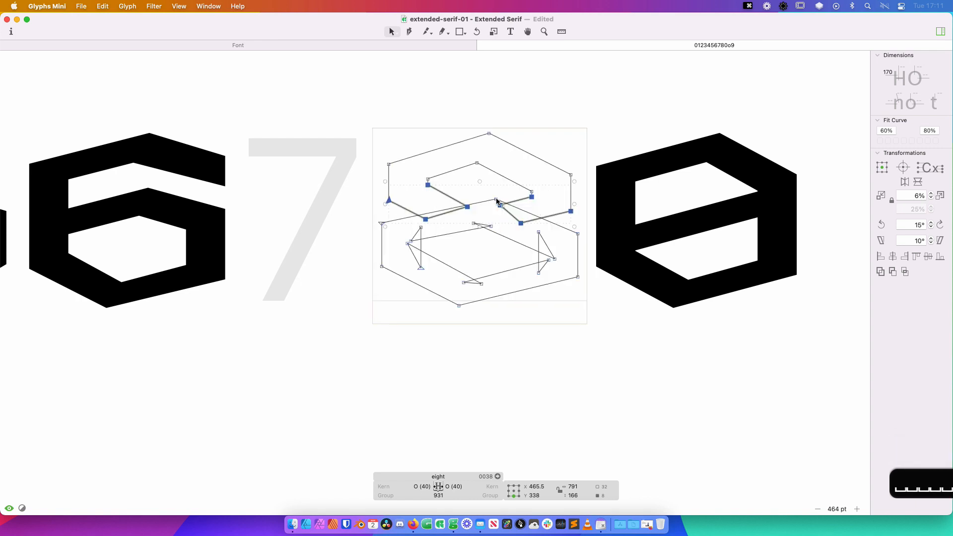
Try to reposition the three peak nodes of the lower bowl, and undo the move
click(496, 200)
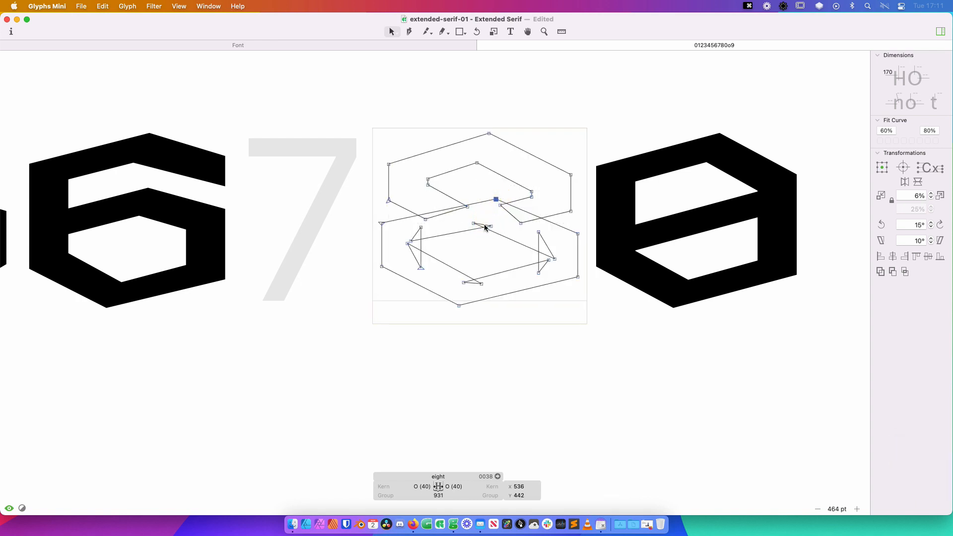
shift+click(491, 226)
shift+click(472, 219)
shift+click(473, 223)
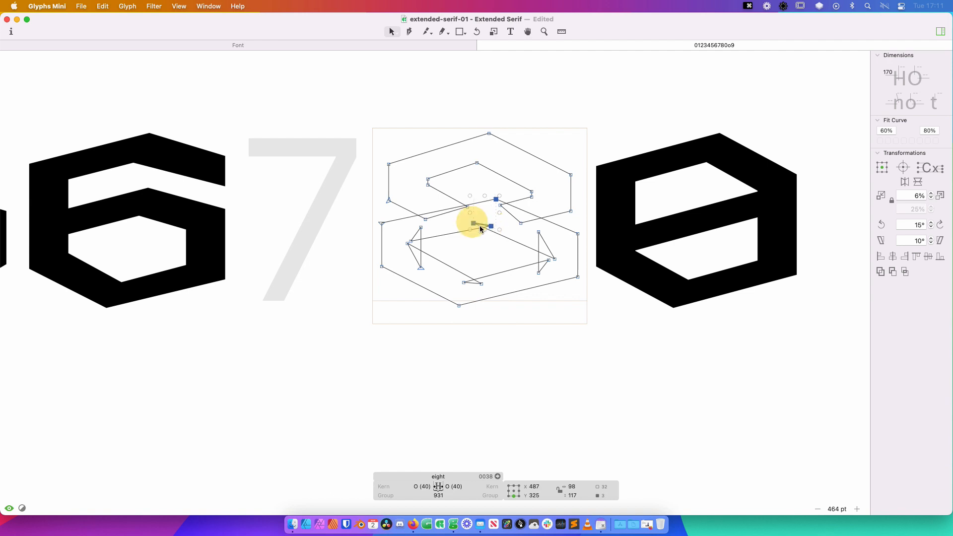
mouse_move(474, 223)
mouse_down()
mouse_move(506, 218)
mouse_move(469, 230)
mouse_up()
key(super+z)
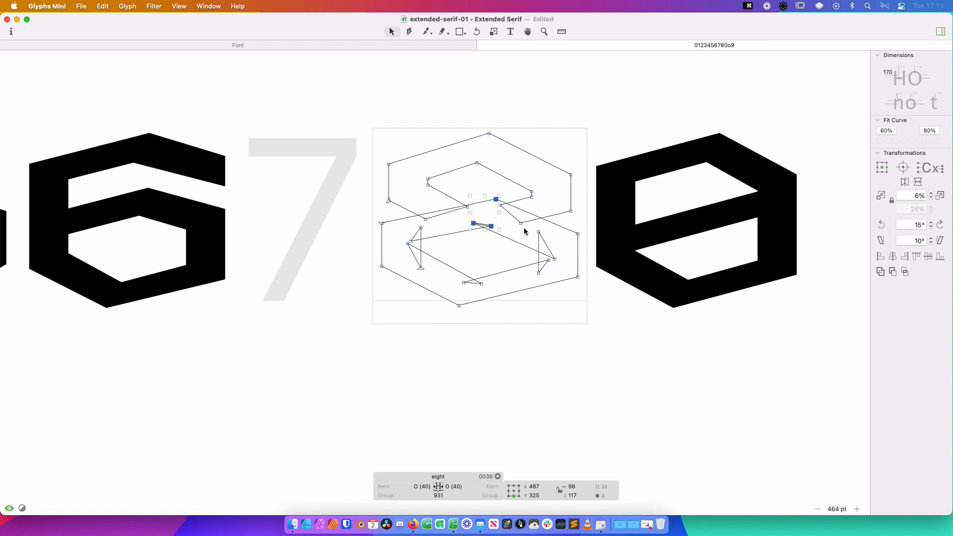
double_click(514, 244)
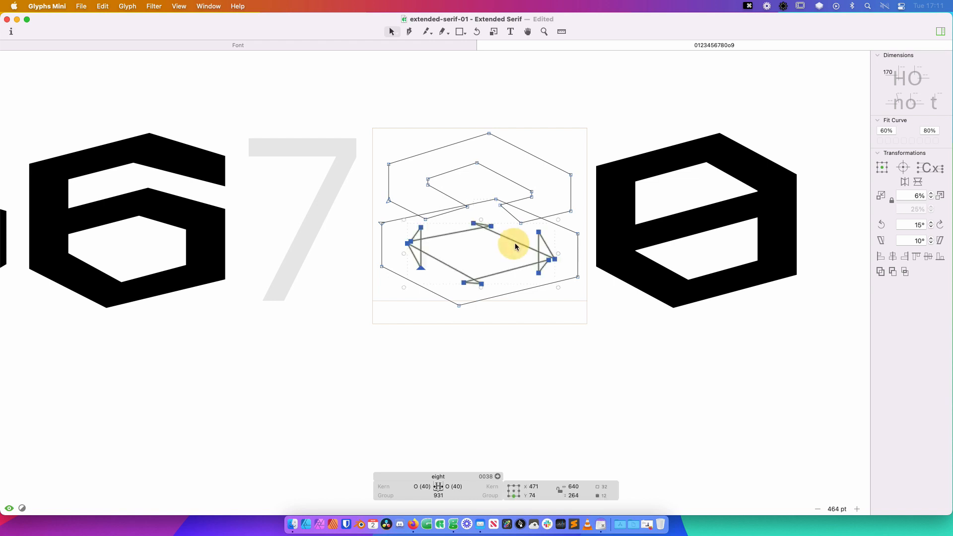
shift+double_click(567, 232)
click(495, 264)
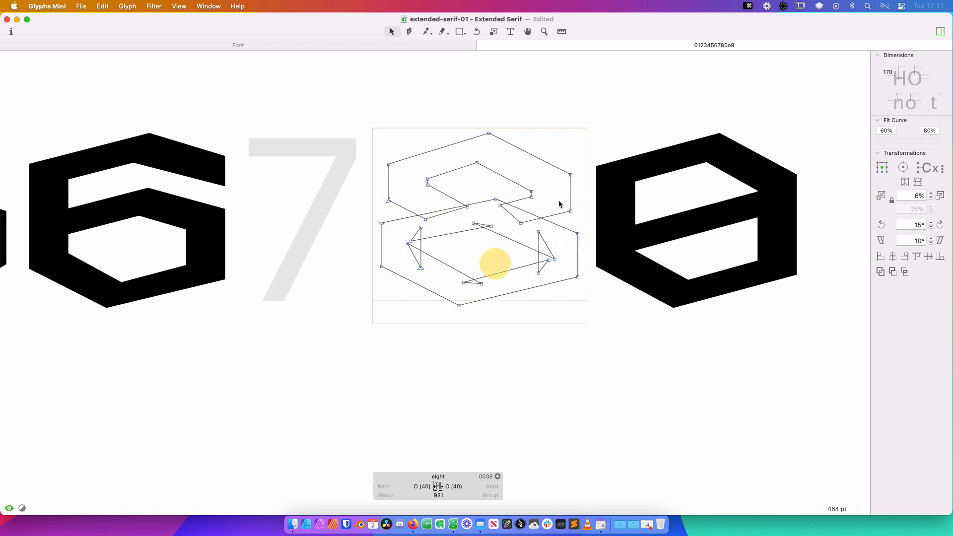
click(559, 198)
double_click(573, 195)
right_click(570, 192)
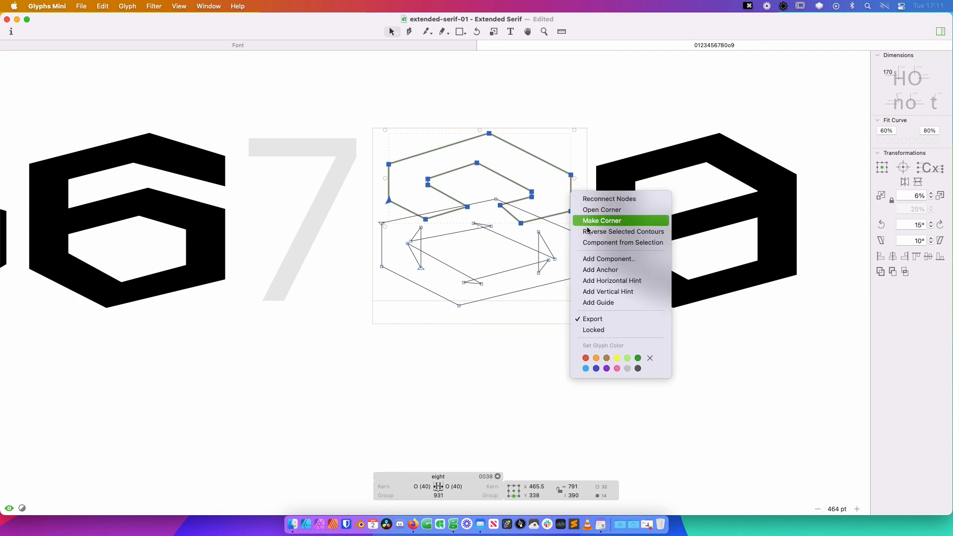
click(476, 282)
click(505, 256)
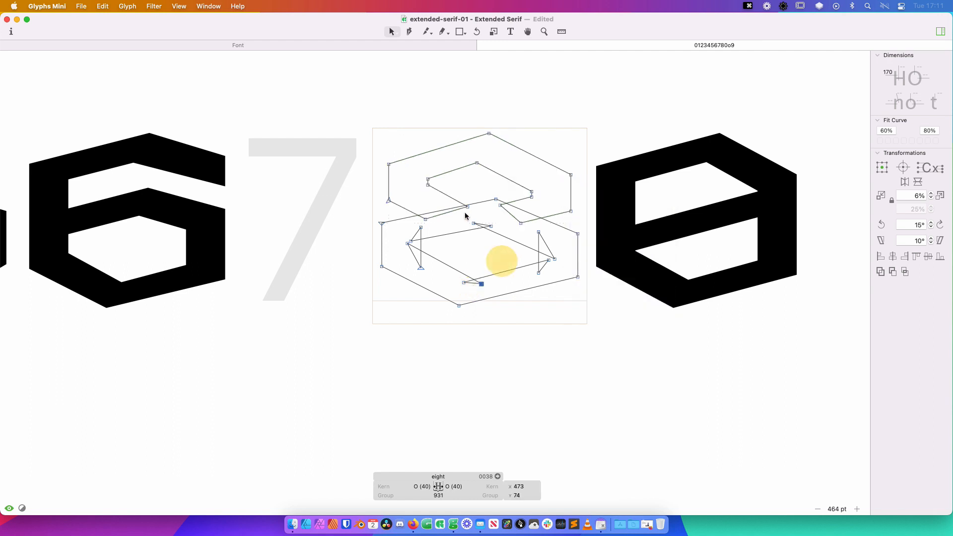
click(453, 210)
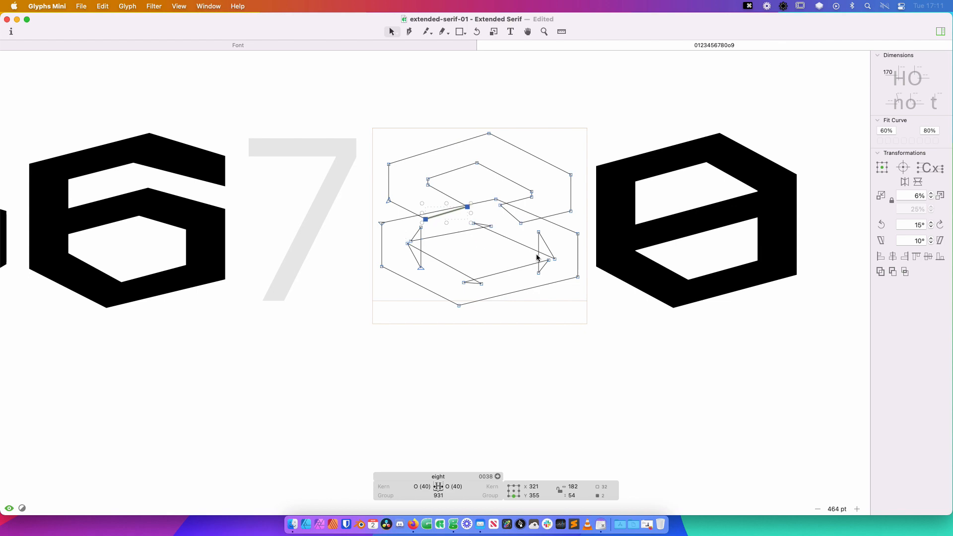
Insert a capital S directly after the eight for comparison, and reopen the eight for outline editing
text(tS)
key(Escape)
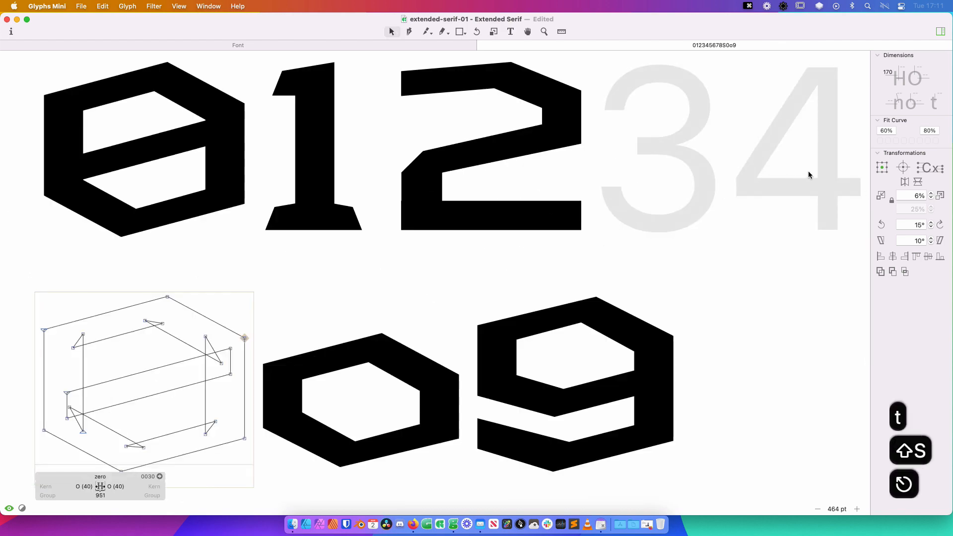
scroll(808, 171, right, 15)
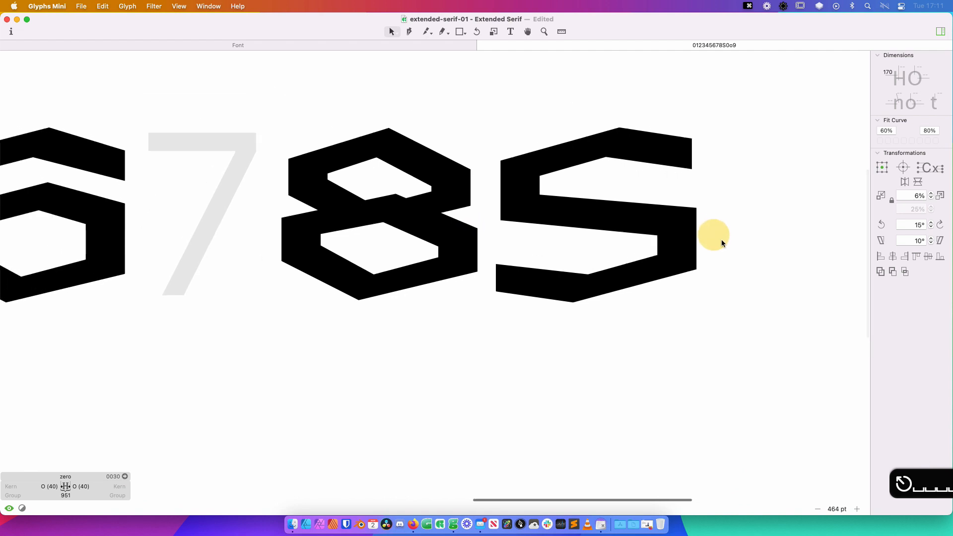
scroll(722, 243, left, 3)
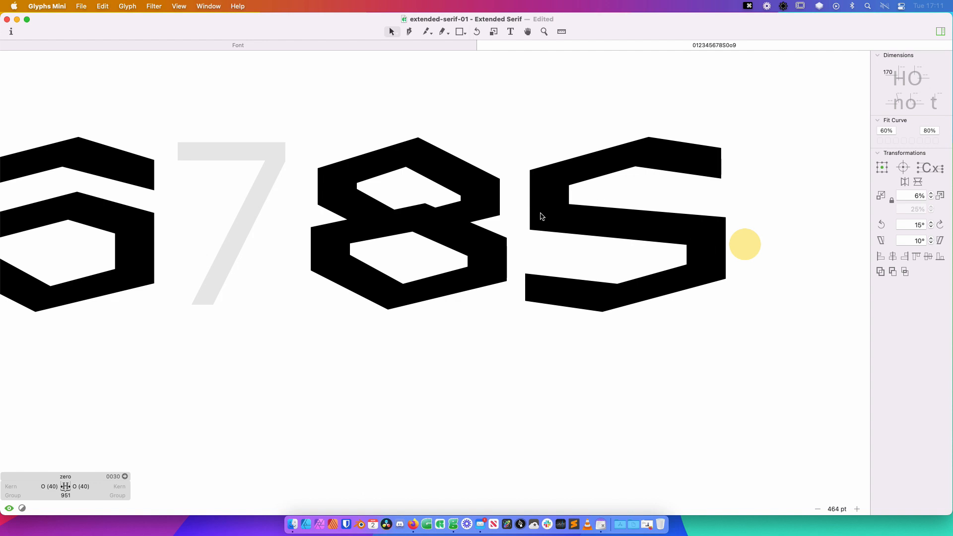
double_click(383, 220)
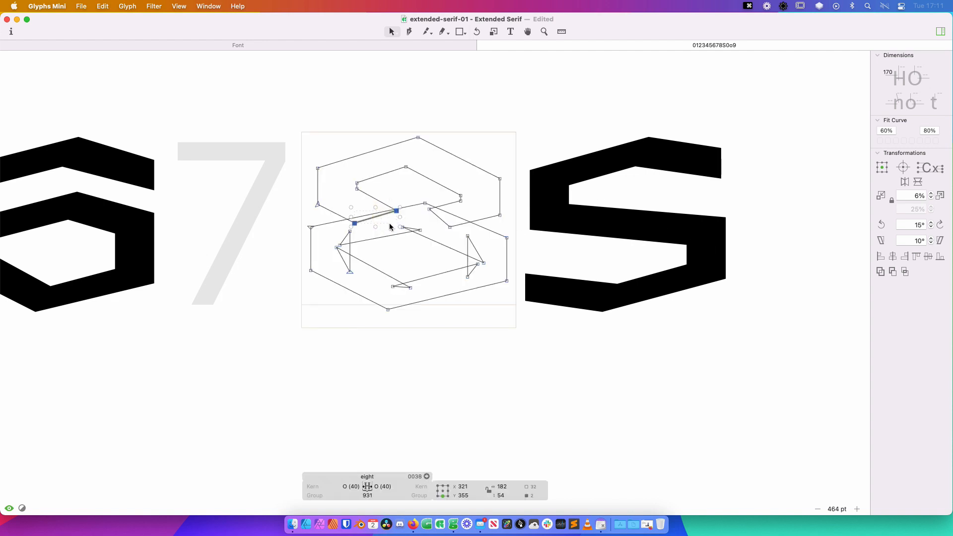
Spread the upper bowl's two lower cut segments, moving the left one up and outward and the right one toward the bowl's right side
click(405, 242)
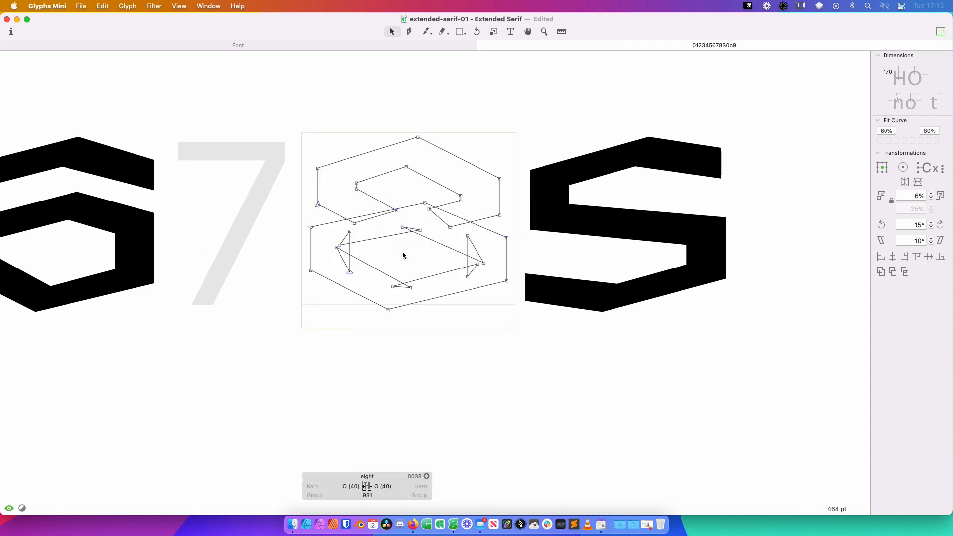
key(k)
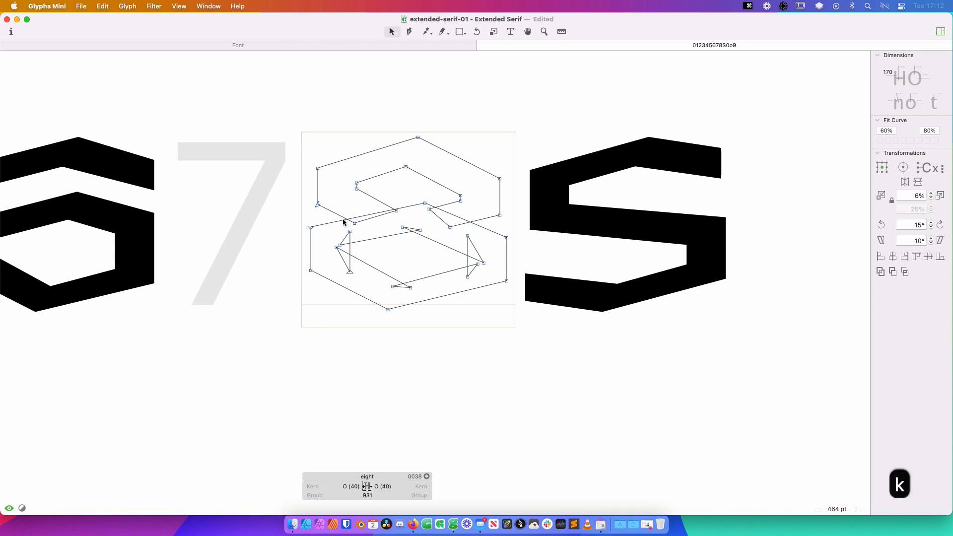
click(366, 205)
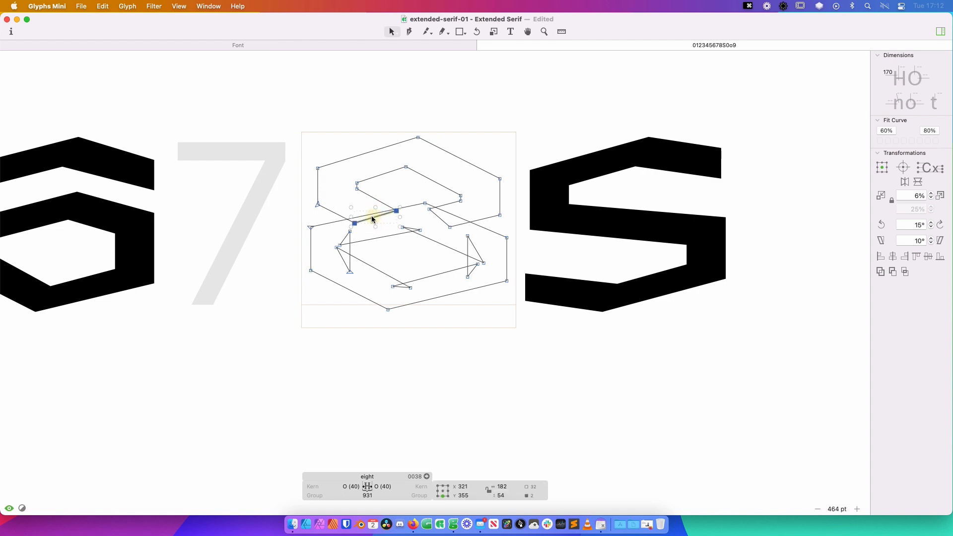
click(441, 215)
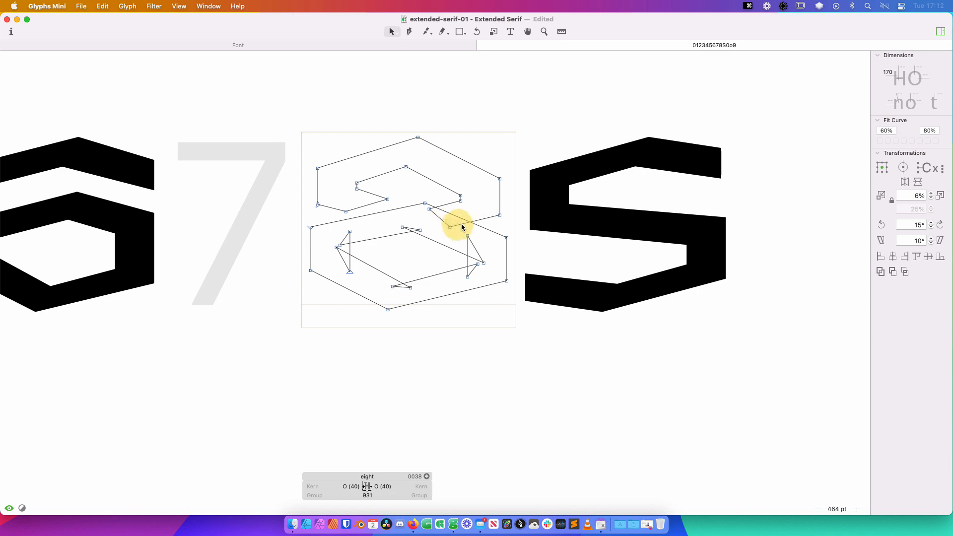
click(451, 226)
click(442, 221)
click(436, 216)
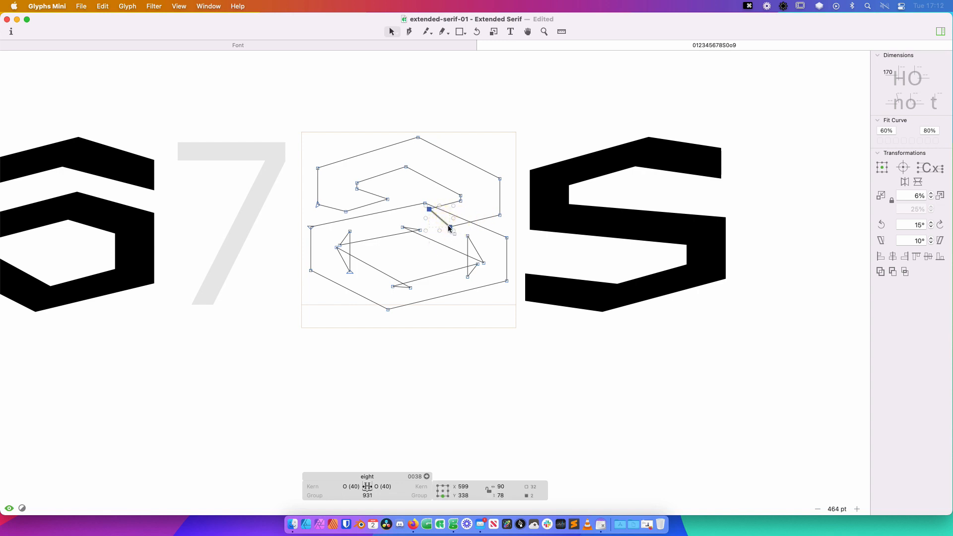
drag(449, 226, 493, 218)
Lower the lower bowl's upper outer and inner nodes, together with the upper bowl's left cut tip, by 20 units to Y 162
drag(440, 193, 383, 239)
double_click(423, 215)
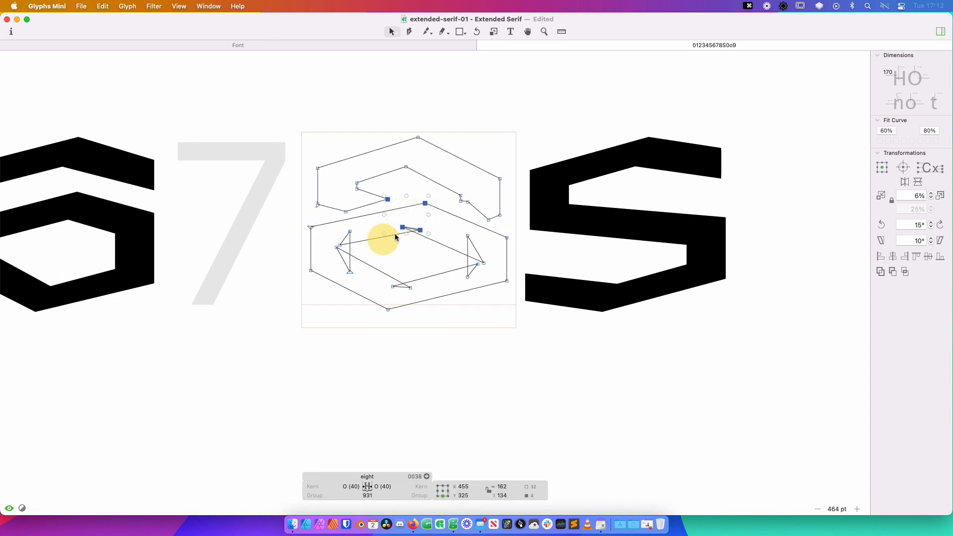
click(420, 229)
drag(435, 199, 347, 246)
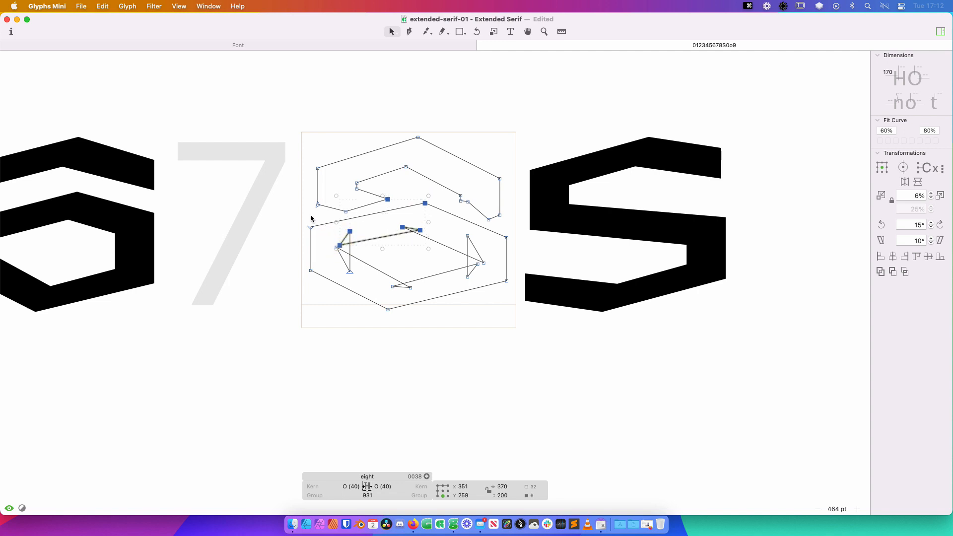
drag(306, 217, 476, 271)
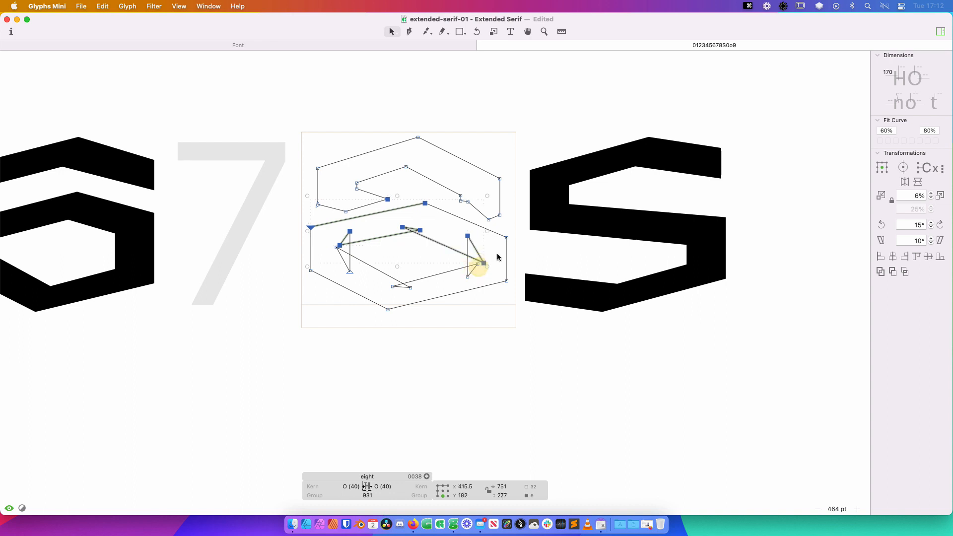
drag(516, 231, 495, 249)
key(shift+Right)
key(shift+Left)
key(shift+Down)
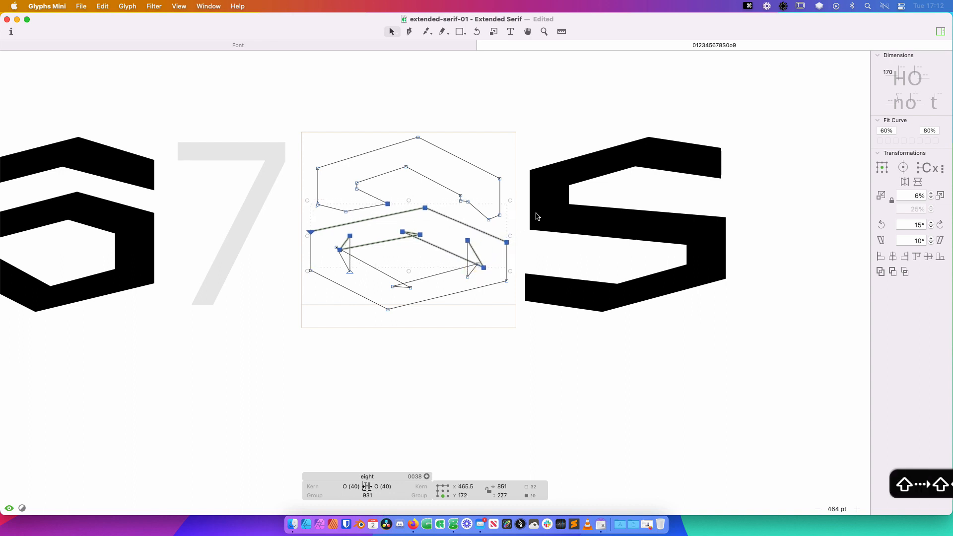
key(shift+Up)
key(shift+Down)
key(space)
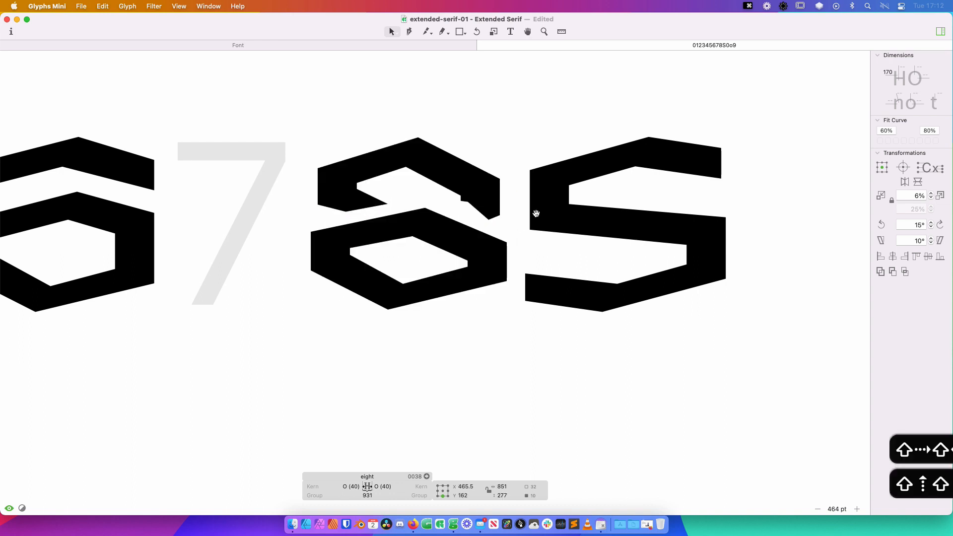
click(430, 228)
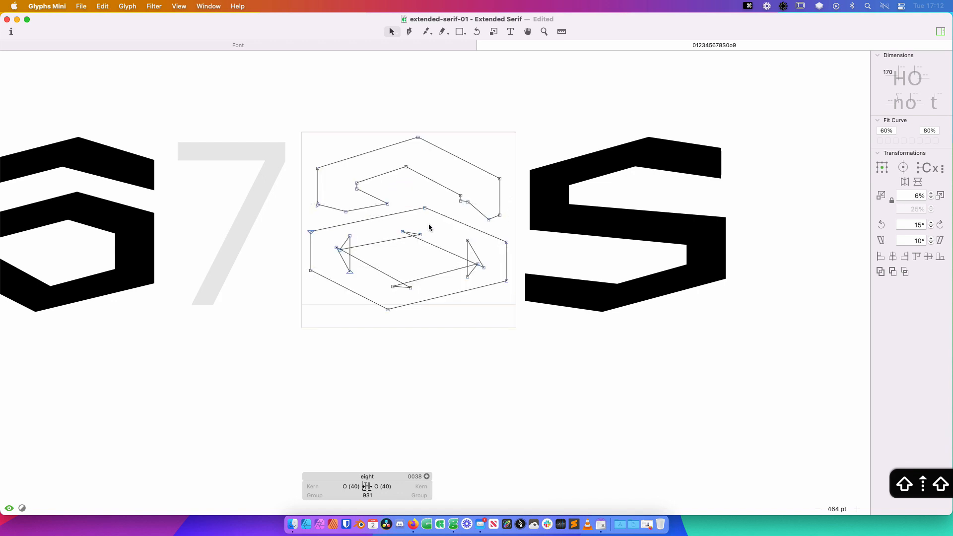
key(space)
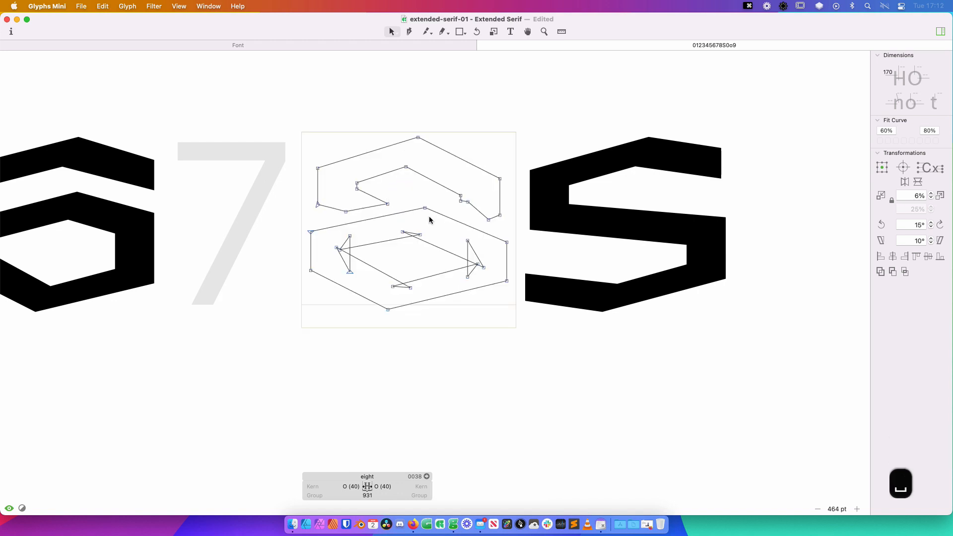
Extend the upper bowl's left cut tip inward to X 410, Y 441, and undo the shift of the lower bowl's peak node
drag(387, 204, 418, 208)
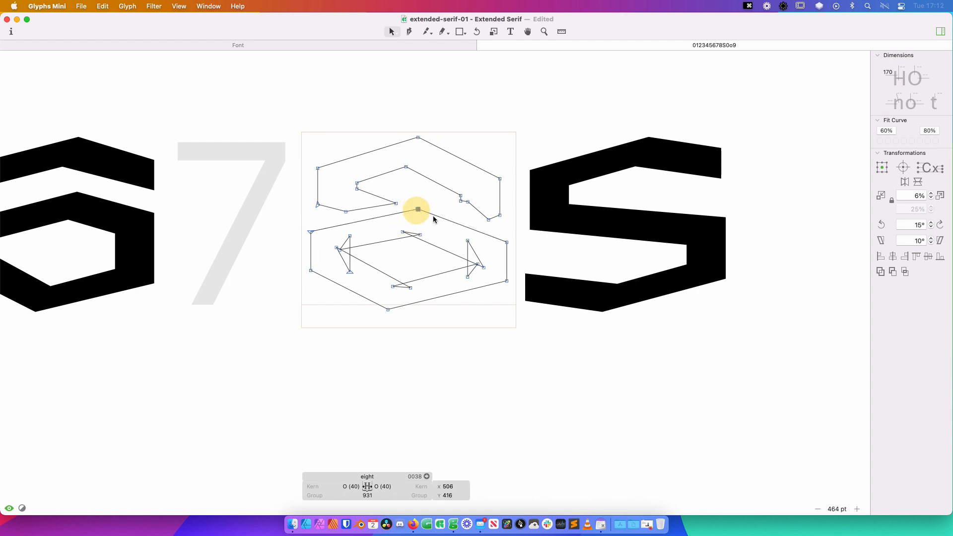
key(super+z)
click(406, 222)
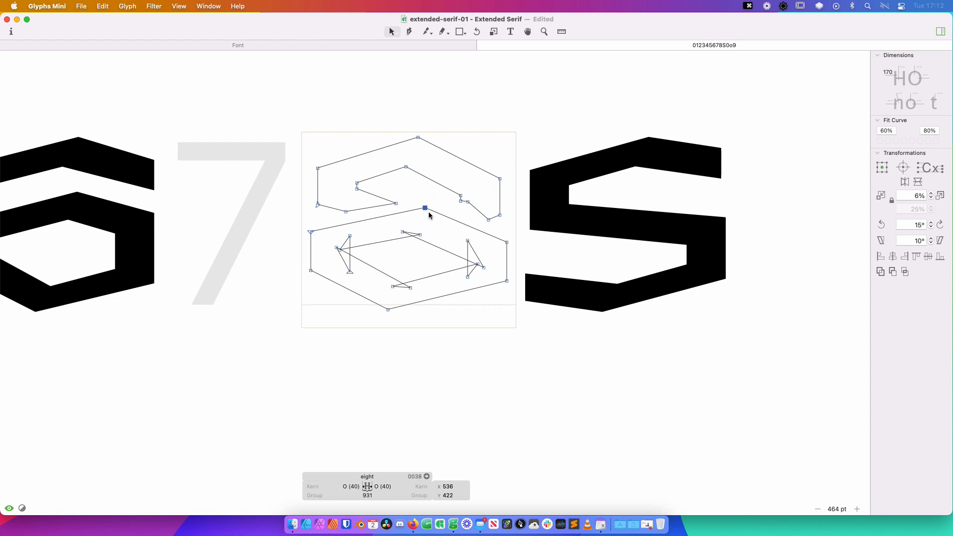
Add a node on the lower bowl's upper-left edge and move its peak node to the upper counter's left corner at X 240, Y 504
key(p)
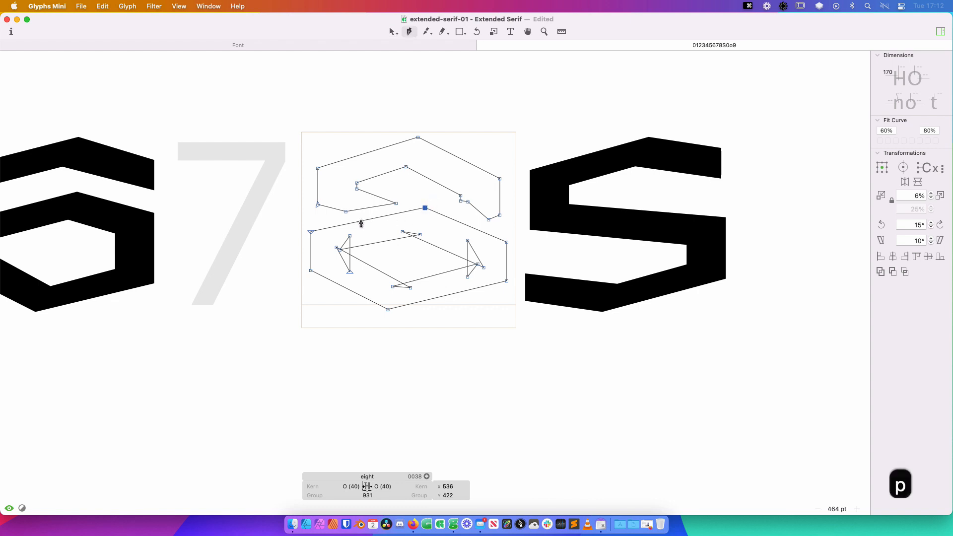
key(v)
drag(425, 207, 355, 191)
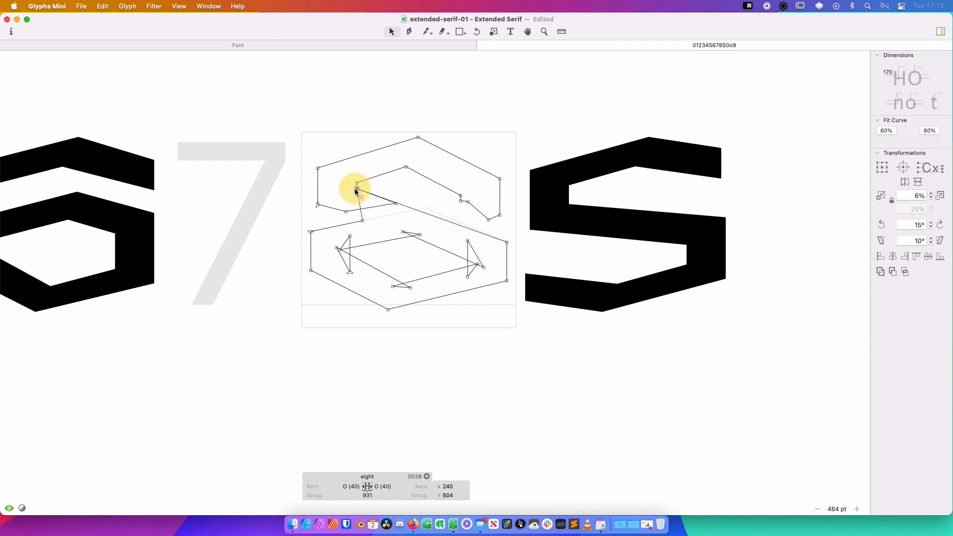
click(408, 190)
key(space)
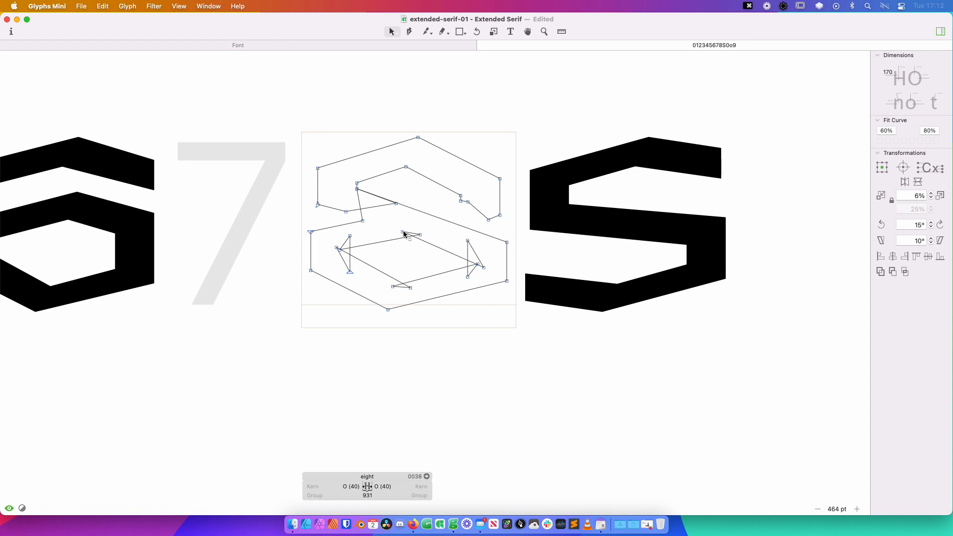
Move the lower counter's left peak node onto the upper bowl's outer lower-left corner, and delete the upper bowl's bottom node beside that corner
drag(404, 234, 387, 213)
key(space)
key(BackSpace)
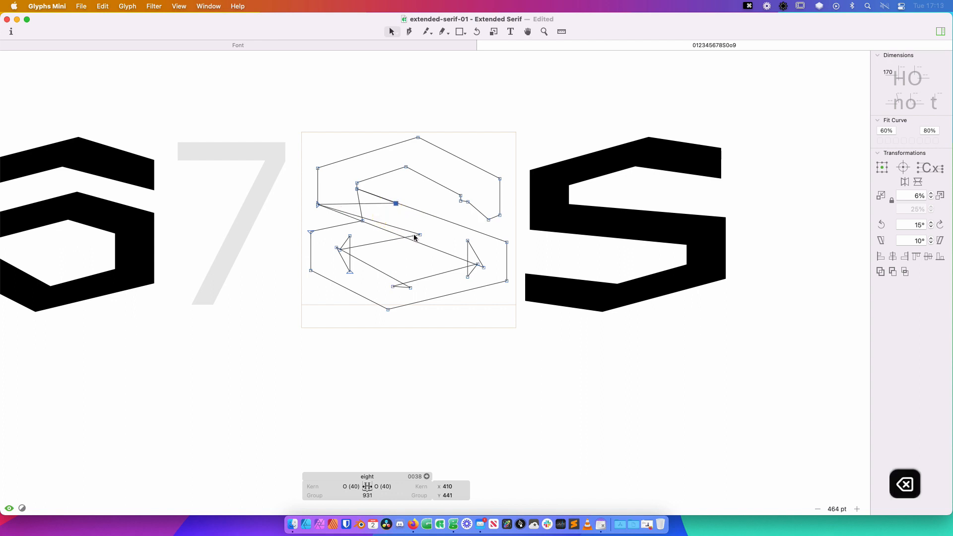
key(space)
click(416, 209)
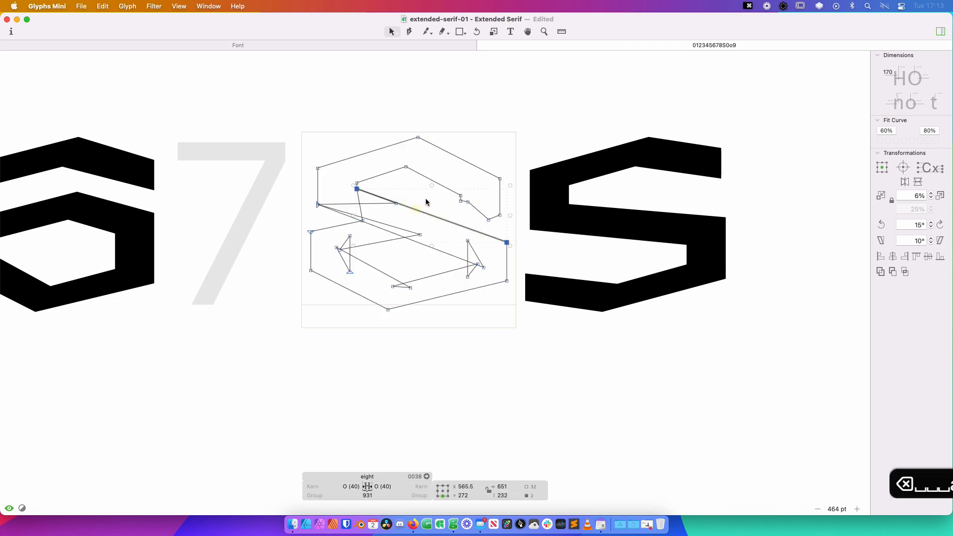
Try correcting the path direction of all the eight's outlines, and undo the correction
key(super+a)
key(shift+super+r)
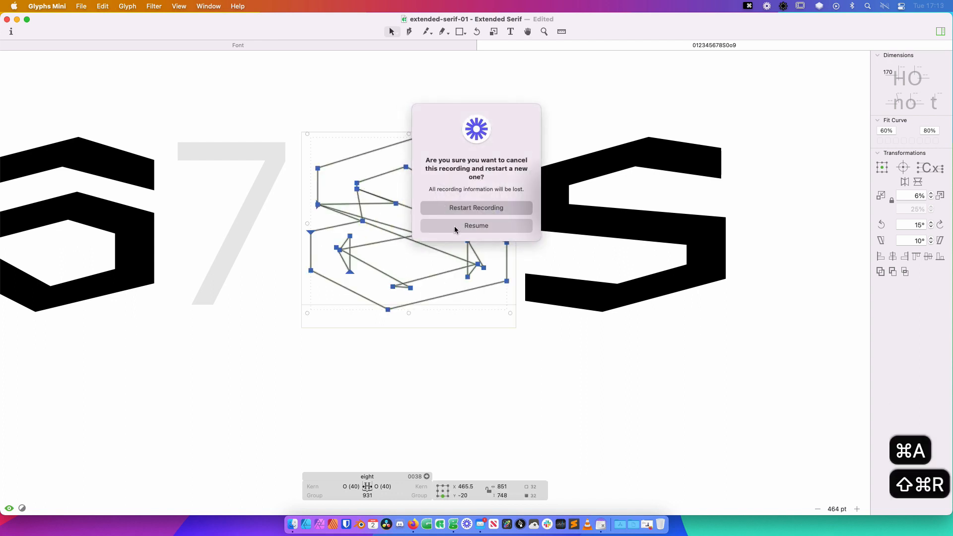
click(493, 225)
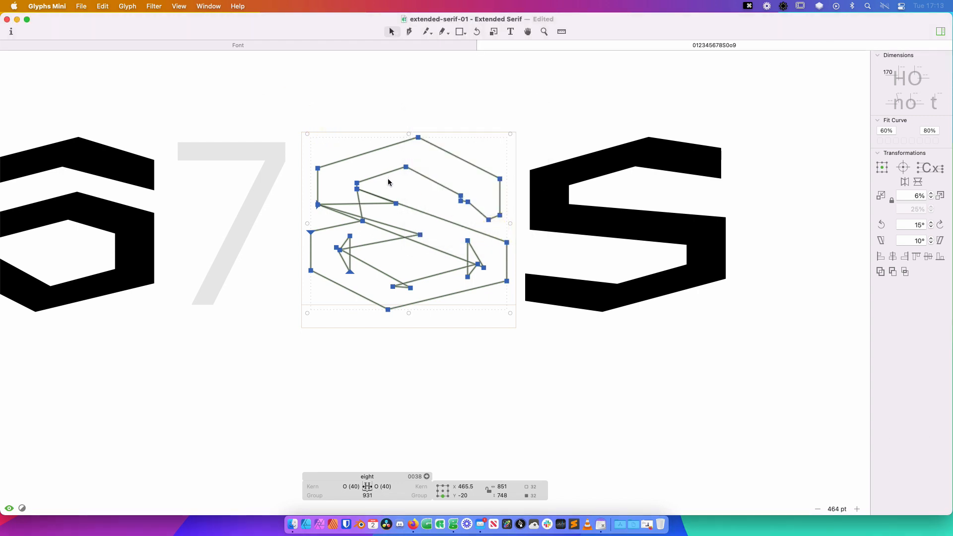
click(127, 6)
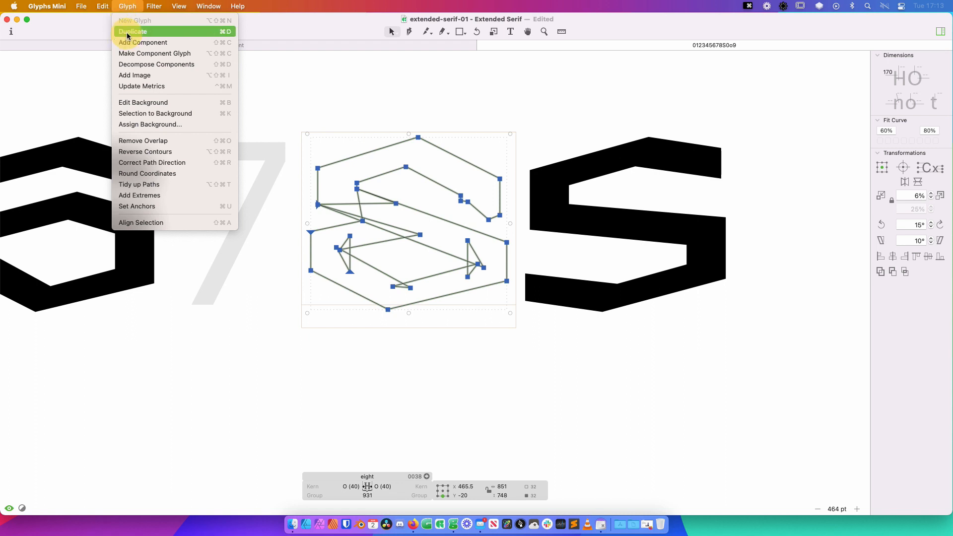
click(132, 165)
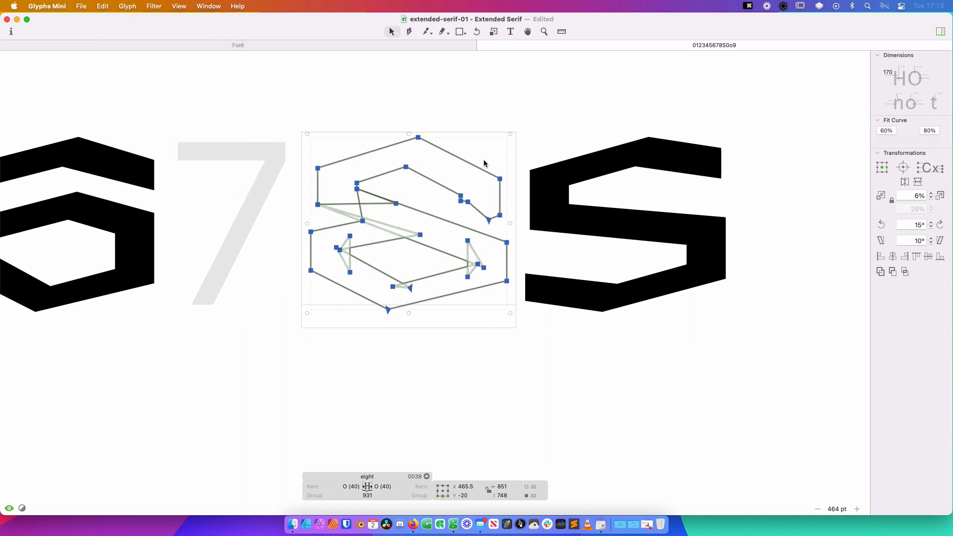
click(458, 180)
key(space)
key(super+z)
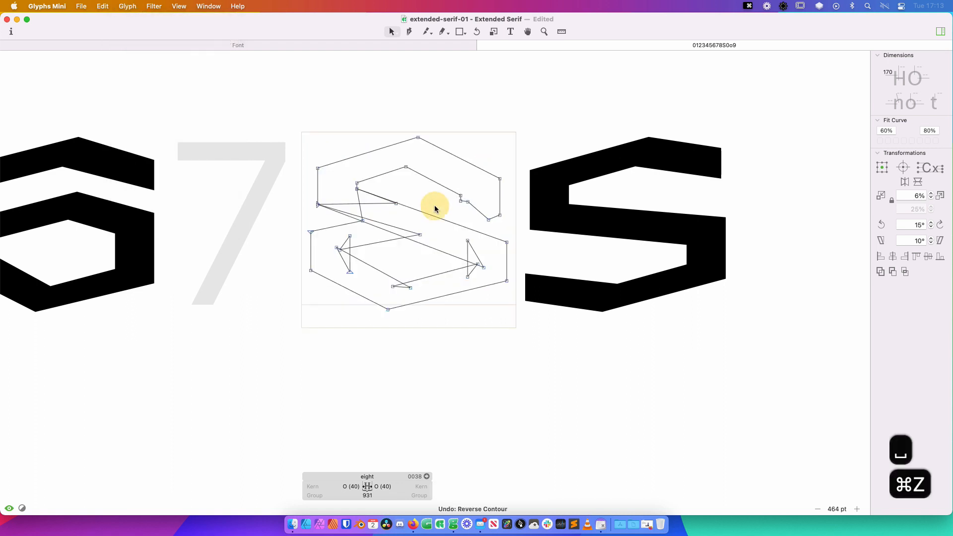
Undo the deletion of the upper bowl's bottom-left node and preview the filled eight
key(space)
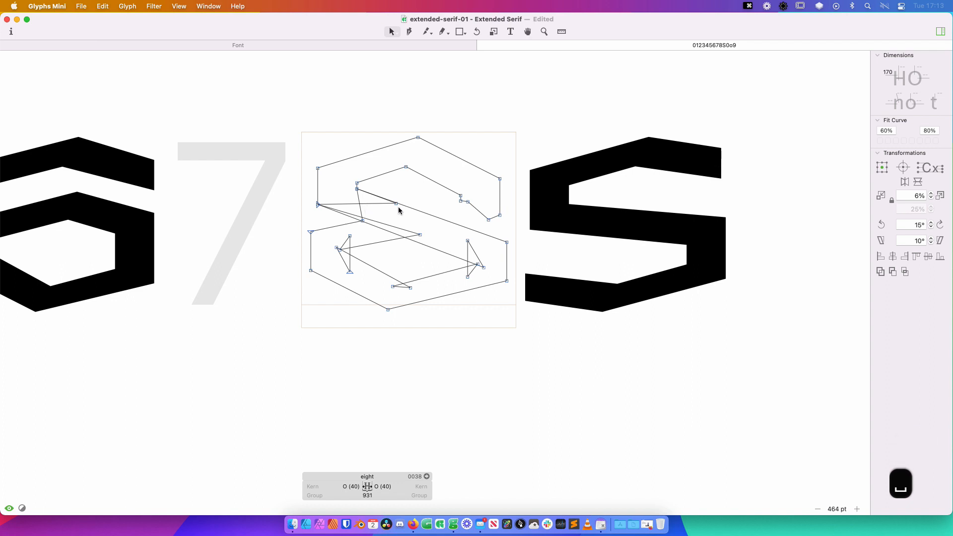
key(super+z)
key(super+z)
key(space)
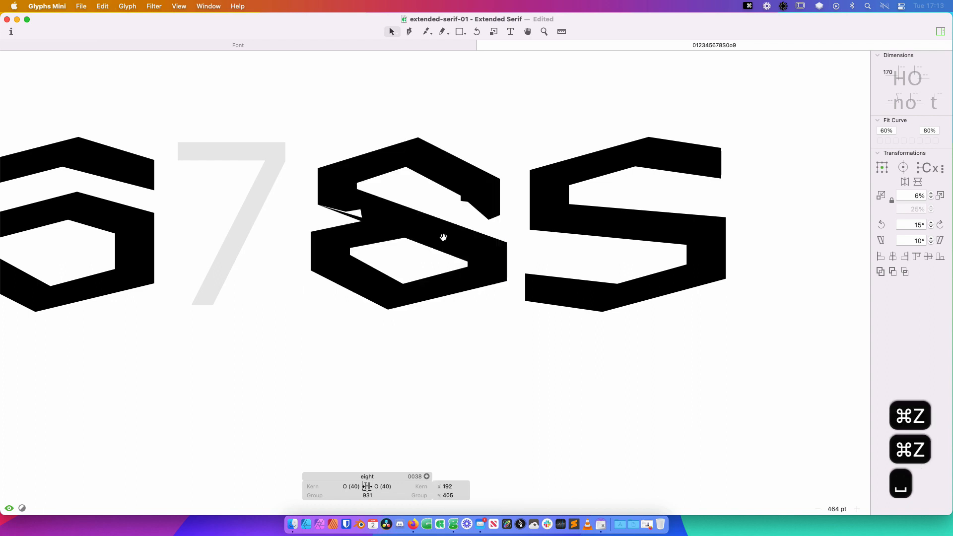
Undo the move of the lower bowl's peak node and the node added on its upper-left edge
key(super+z)
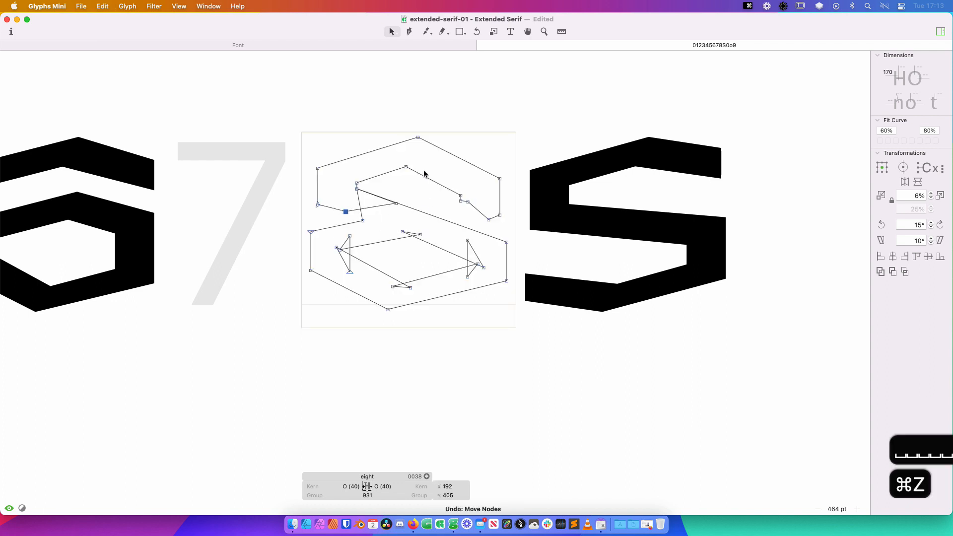
key(super+z)
key(super+z)
click(441, 237)
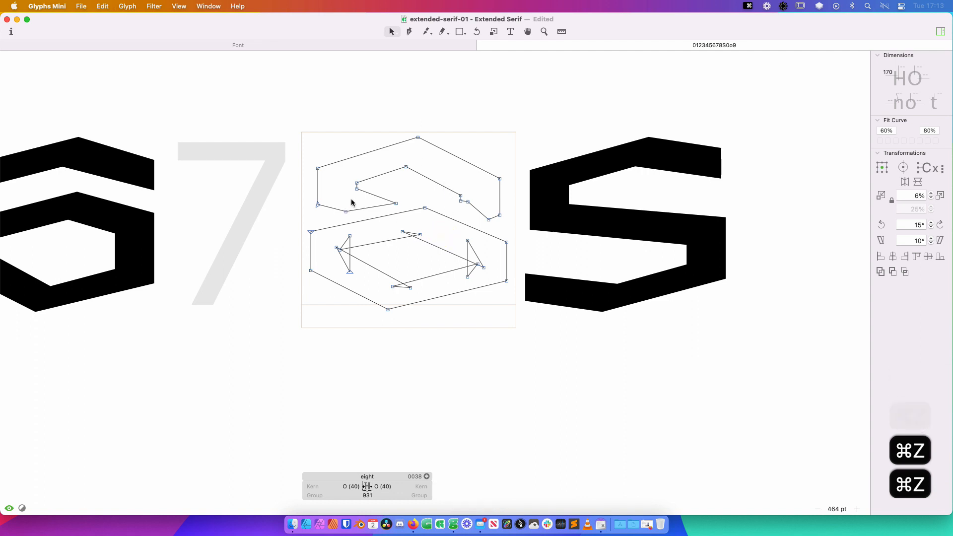
Extend the upper bowl's two lower-left end nodes into a diagonal across the lower bowl, placing the outer one at X 483, Y 298
drag(346, 212, 453, 219)
key(space)
click(392, 232)
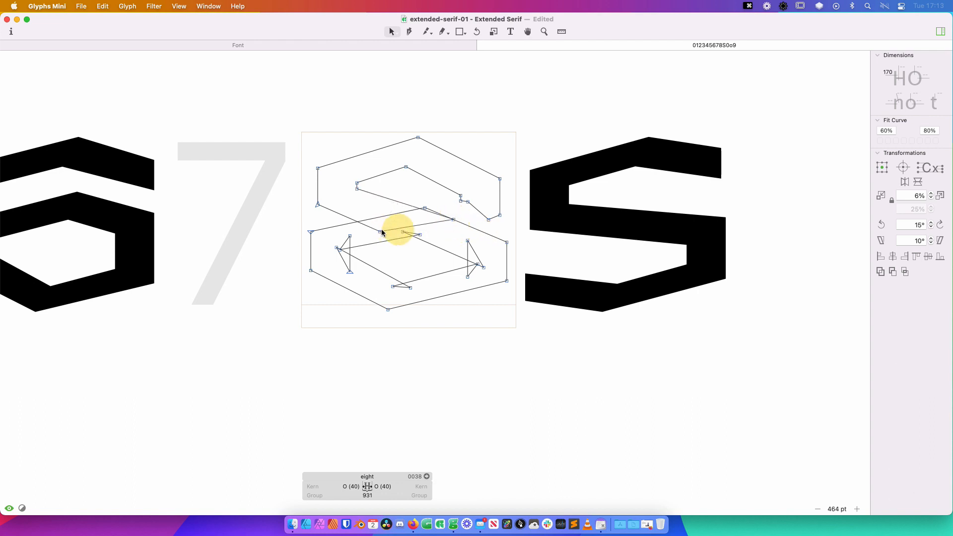
drag(380, 231, 413, 238)
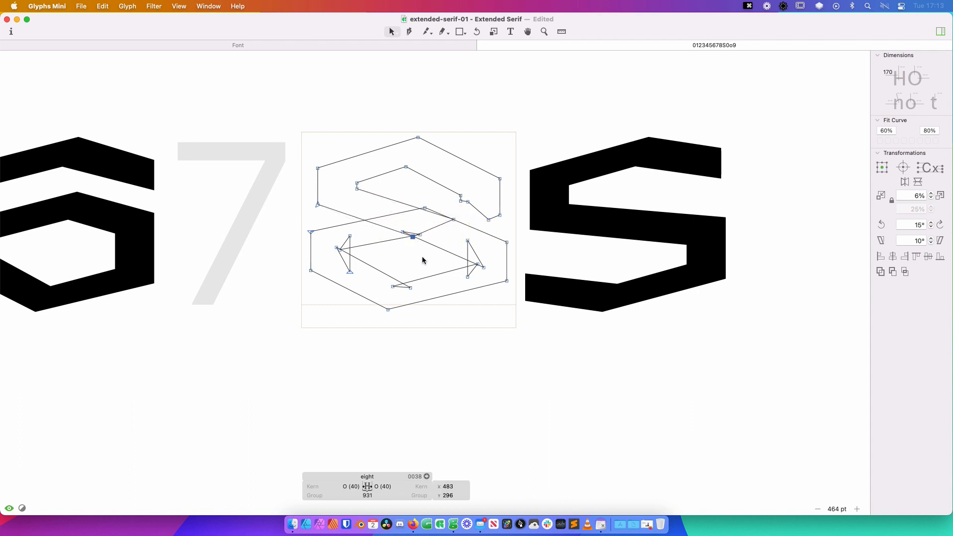
key(Up)
key(Up)
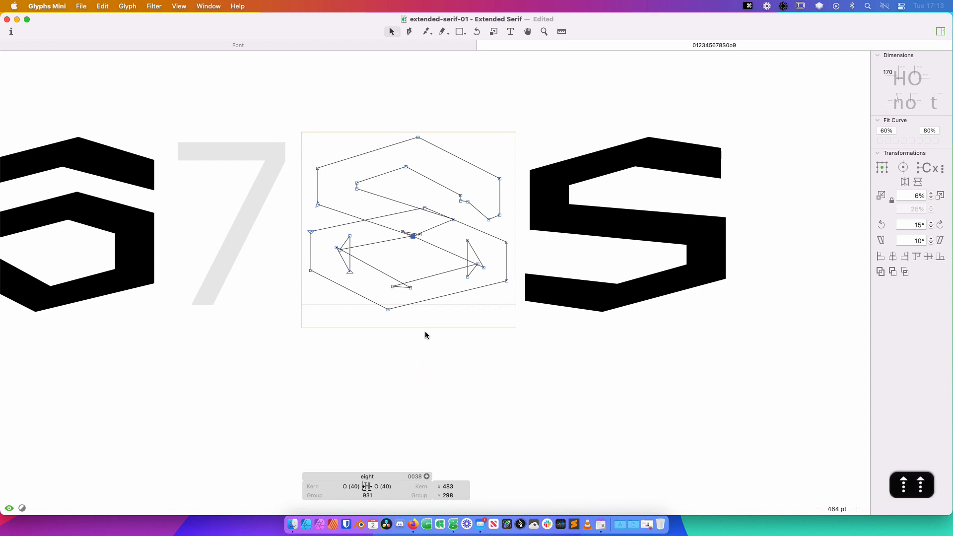
Cross the upper counter's two left-corner nodes at X 240, placing the diagonal's node at Y 548 and the upper edge's node at Y 520
drag(324, 148, 295, 217)
drag(365, 175, 349, 194)
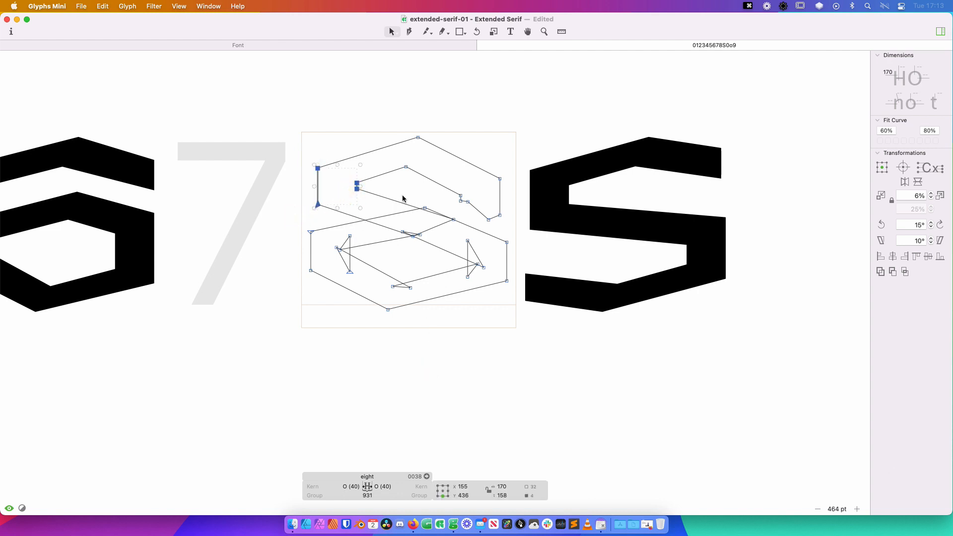
click(393, 186)
click(357, 188)
click(358, 188)
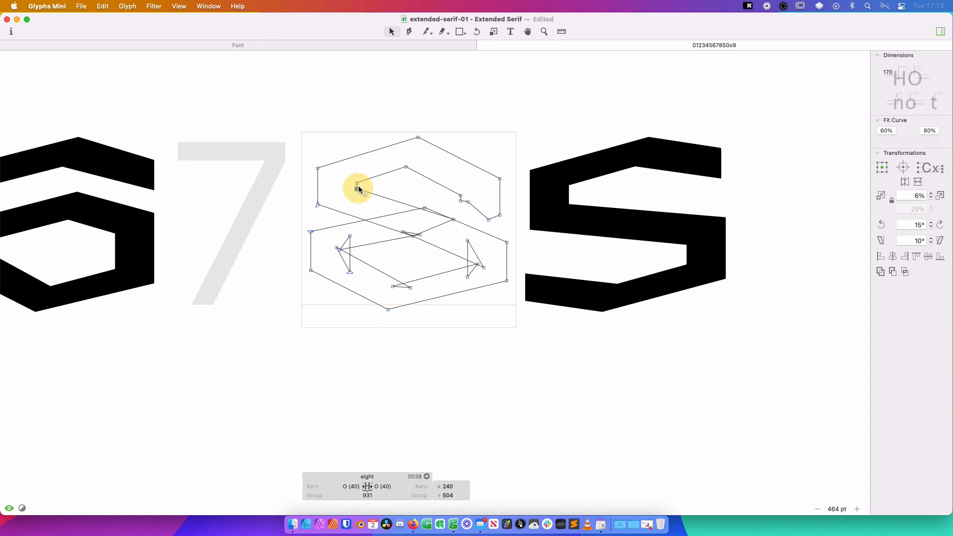
drag(358, 188, 357, 185)
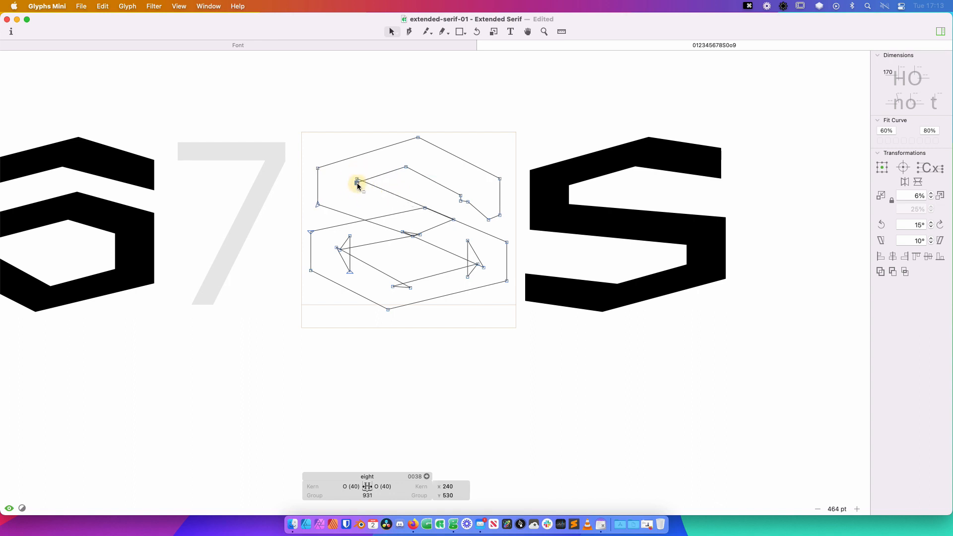
key(Down)
key(Down)
key(Down)
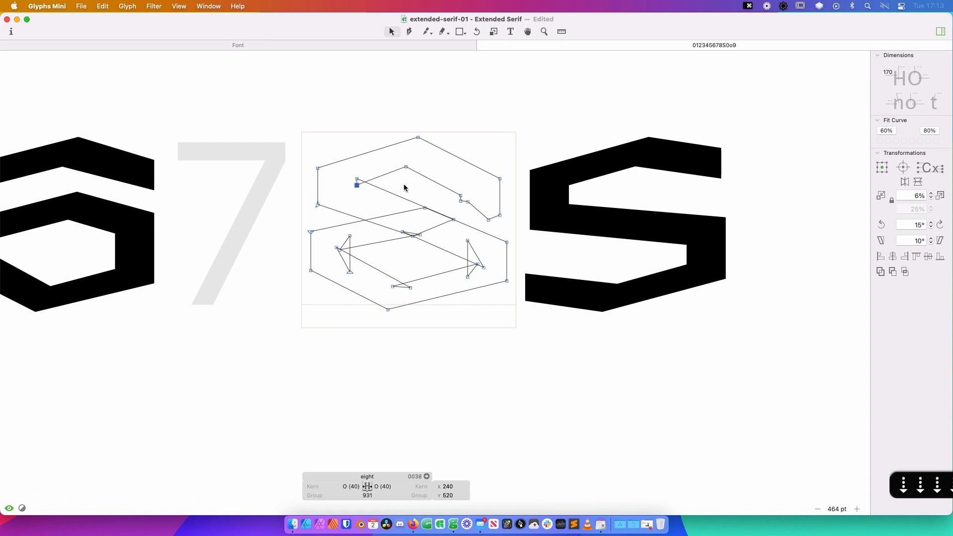
key(space)
click(357, 180)
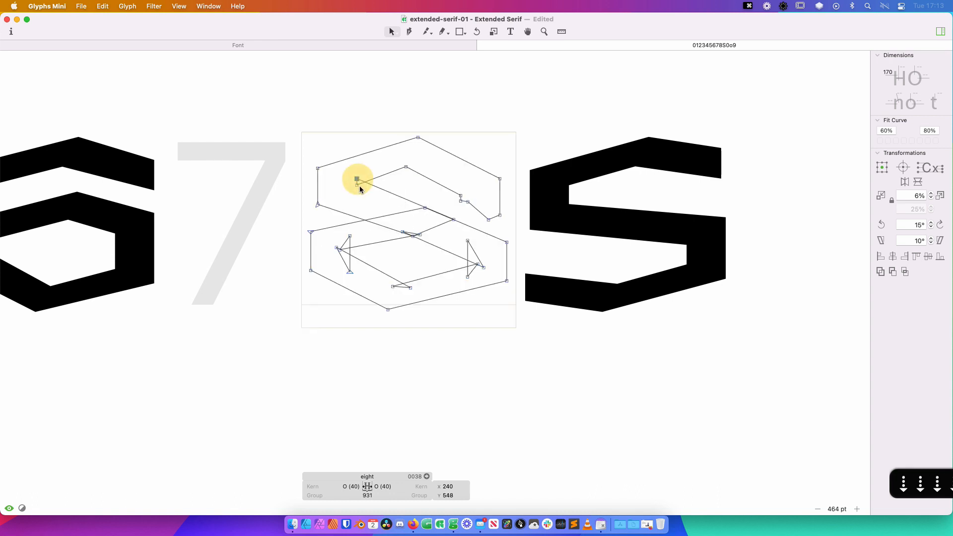
Move the diagonal's upper end node onto the lower bowl's peak at X 536, Y 422, and preview the filled eight
click(456, 221)
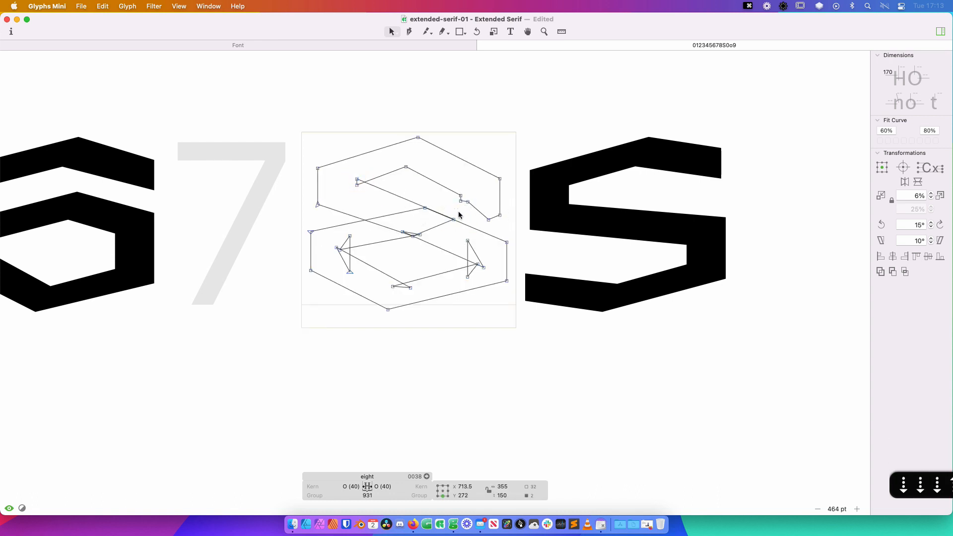
click(453, 217)
drag(454, 218, 428, 208)
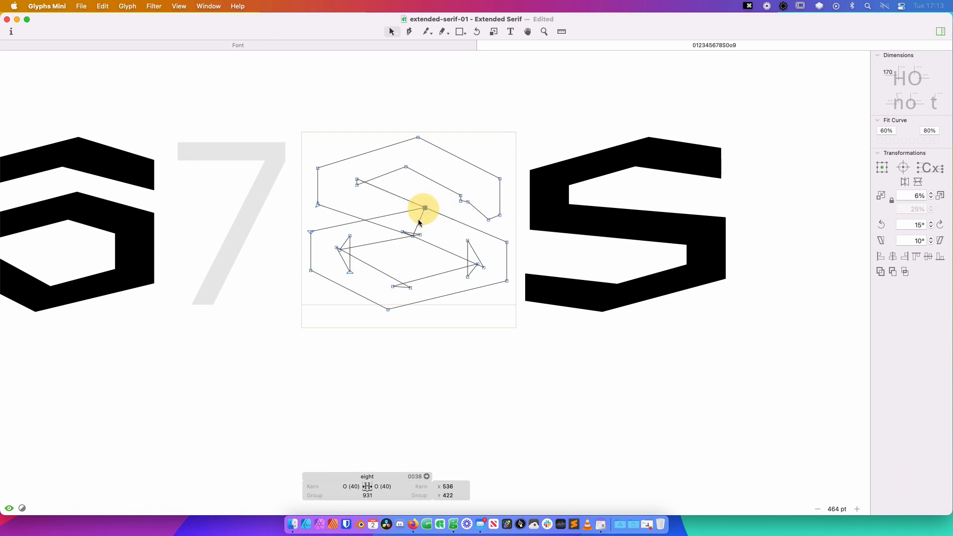
key(space)
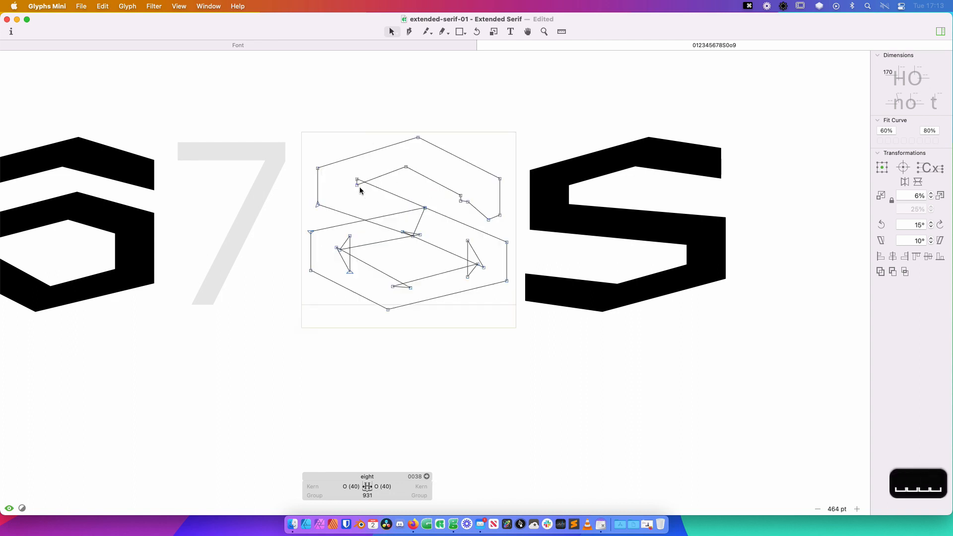
Move the lower of the upper counter's left-corner nodes to X 240, Y 533, and preview the fill
drag(368, 168, 343, 198)
key(space)
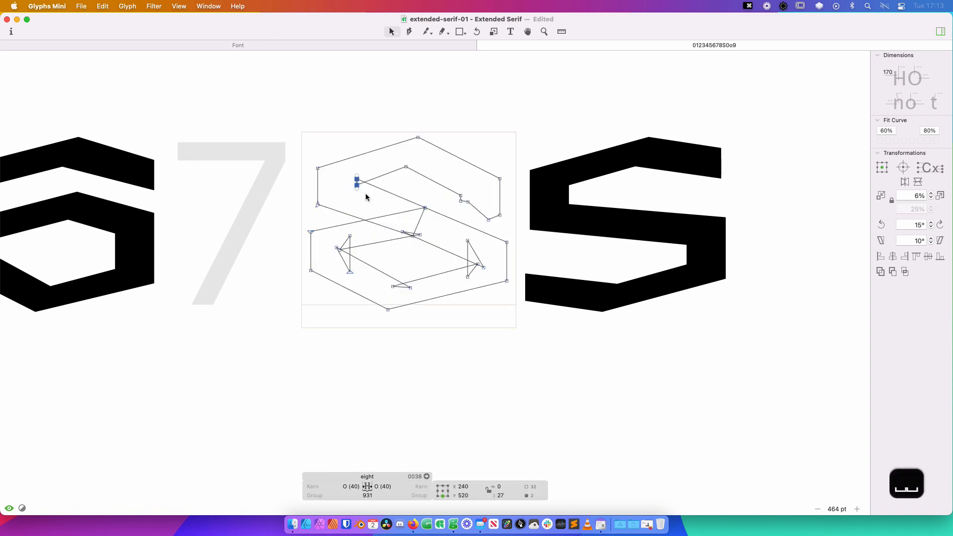
click(357, 182)
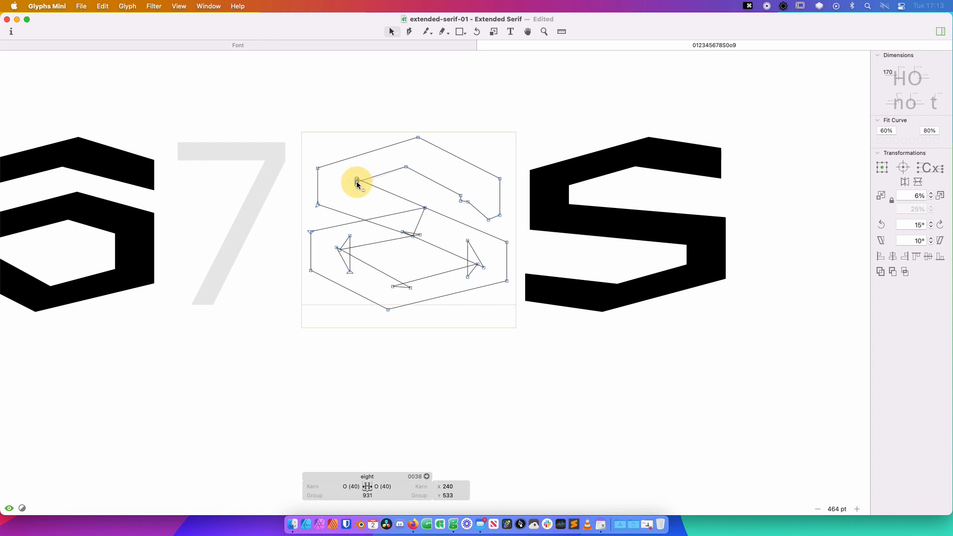
key(space)
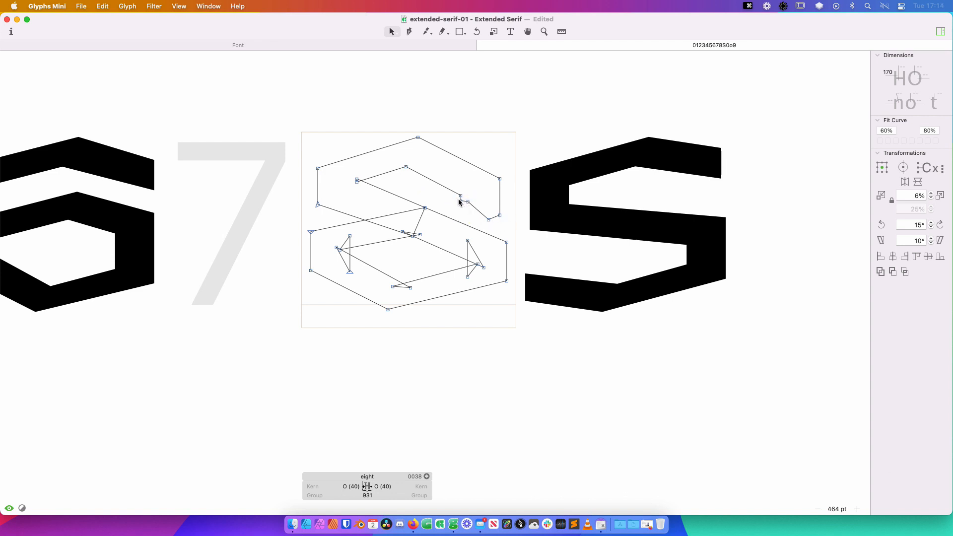
Move the upper bowl's inner terminal node onto the diagonal at X 536, Y 422, and cross the counter's right-corner nodes, one at X 792, Y 474
drag(460, 197, 425, 209)
key(space)
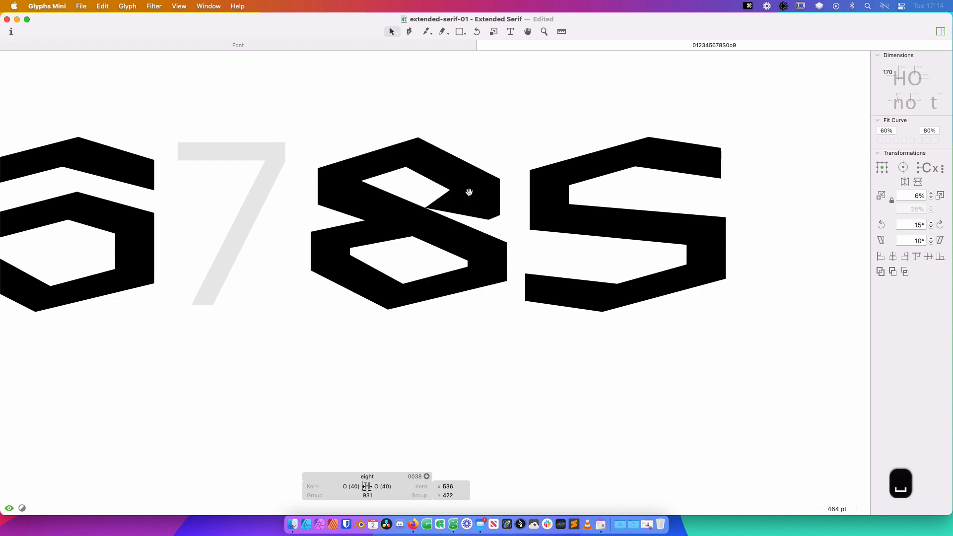
drag(463, 183, 485, 197)
key(super+z)
key(super+z)
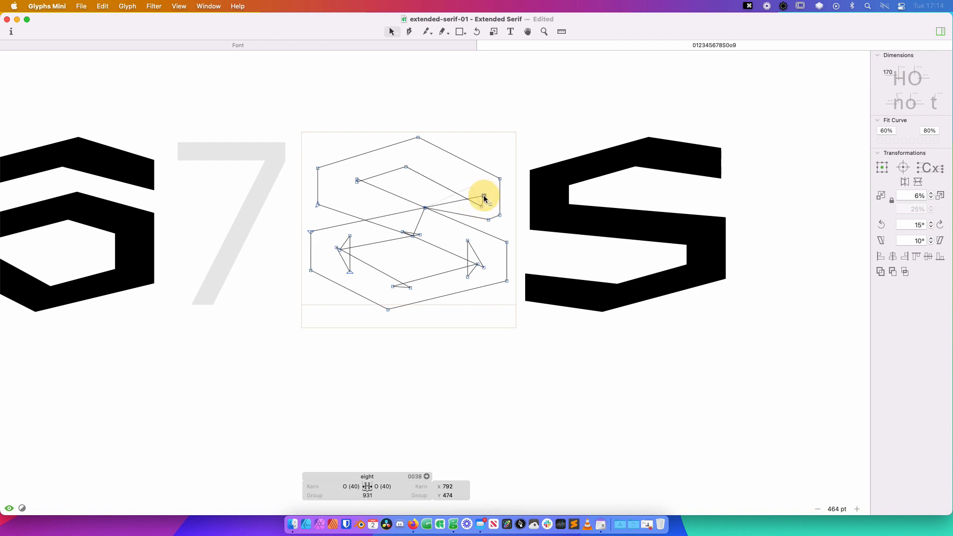
key(space)
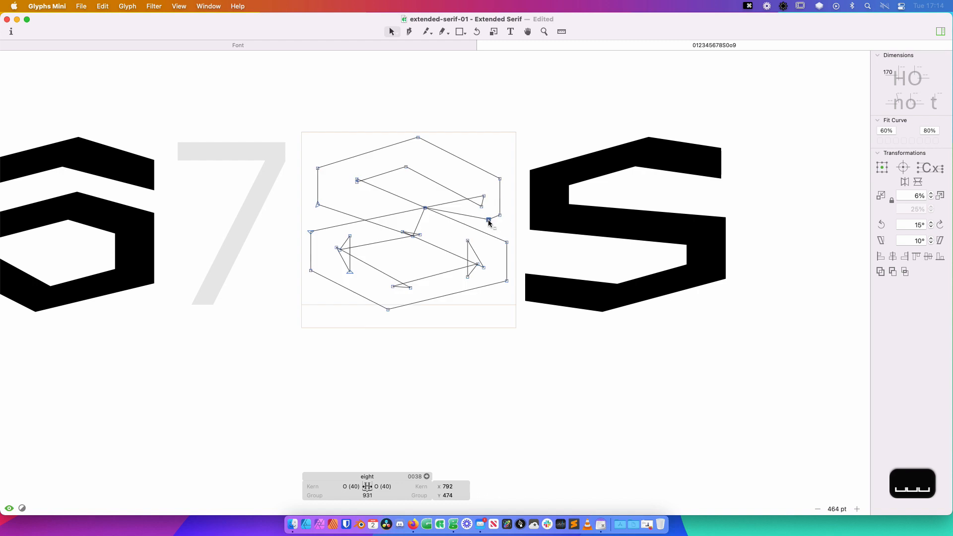
Move the upper bowl's lower-right terminal node to X 515, Y 305, and the counter's upper left-corner node to X 188, Y 547
drag(488, 220, 420, 234)
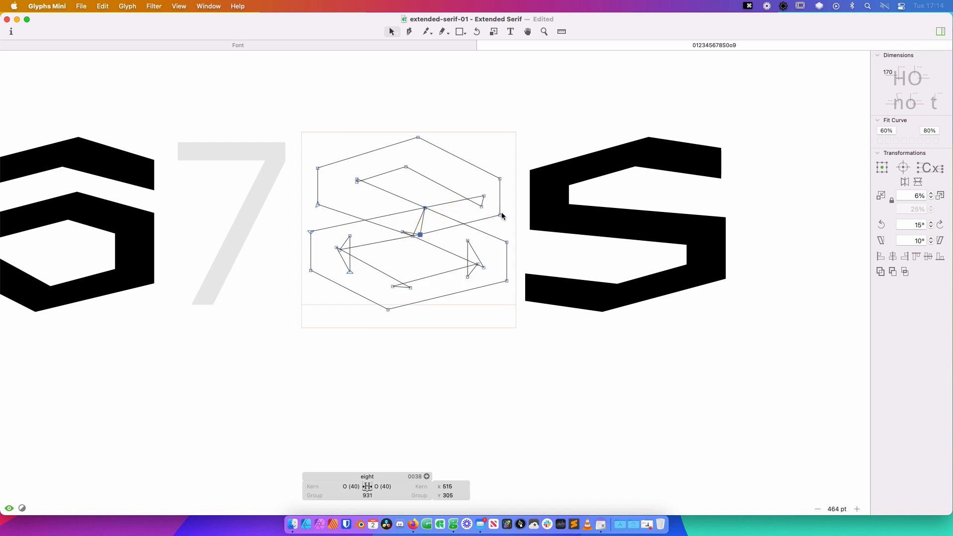
key(space)
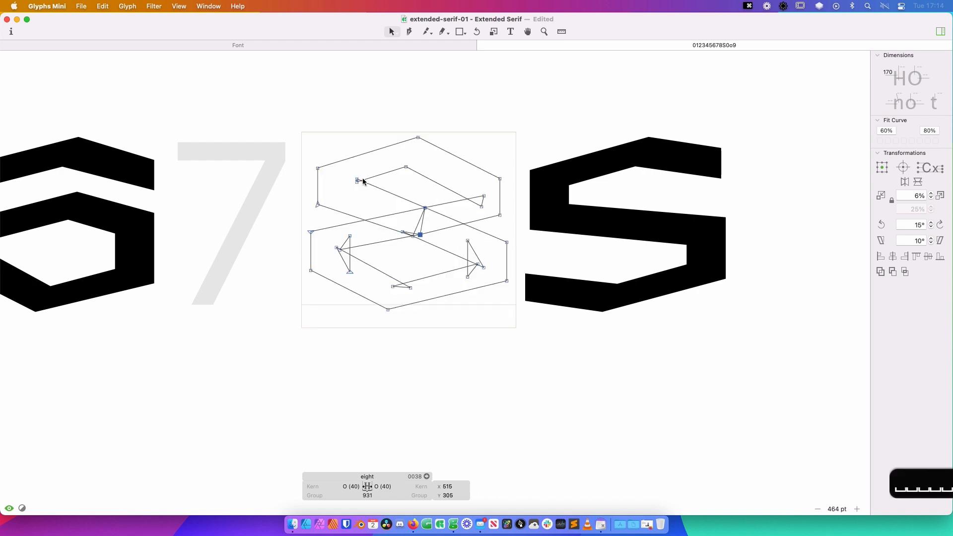
click(357, 181)
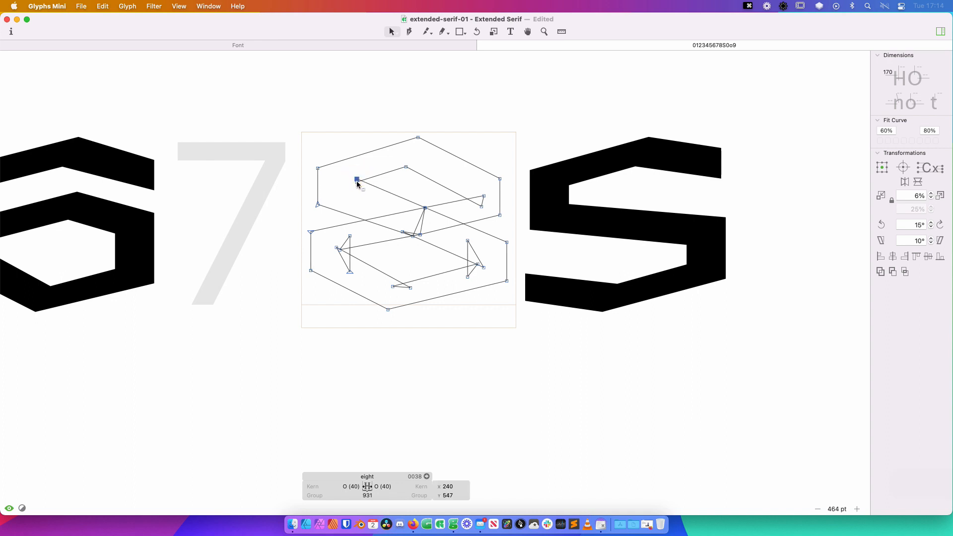
mouse_move(355, 183)
mouse_down()
mouse_move(333, 195)
mouse_move(356, 183)
mouse_move(346, 183)
mouse_up()
key(space)
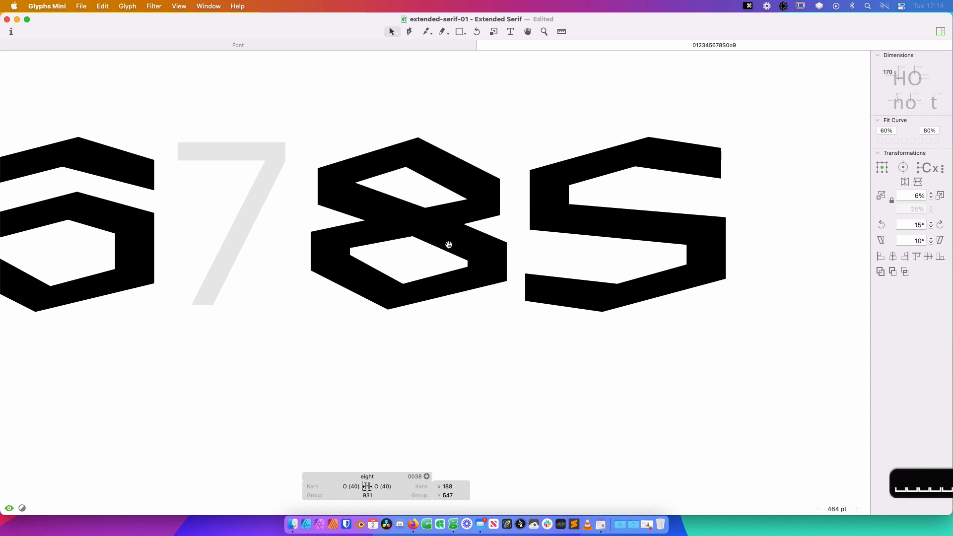
Merge all of the eight's overlapping outlines and apply Open Corner to every node of both counters
drag(516, 128, 237, 332)
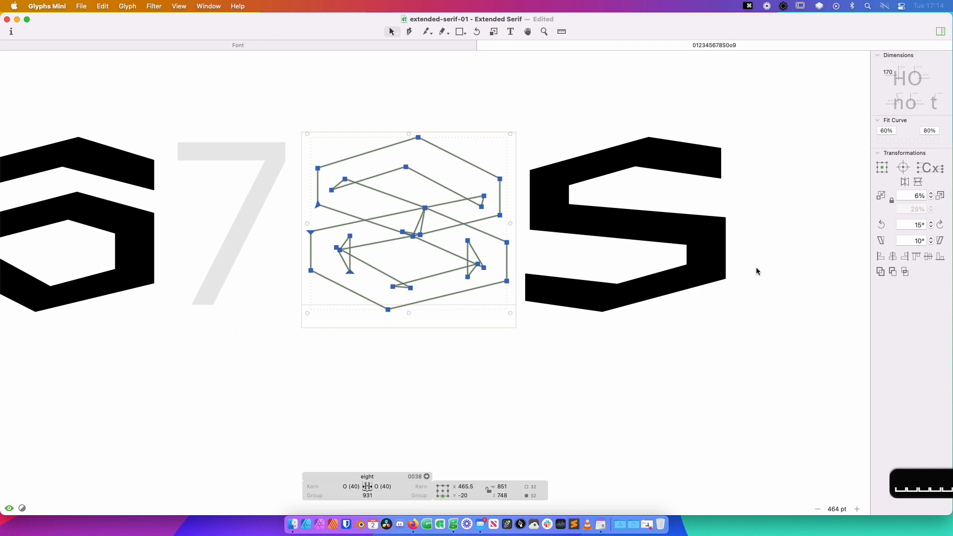
click(880, 271)
drag(421, 157, 341, 193)
drag(429, 200, 412, 215)
drag(480, 193, 338, 261)
drag(478, 252, 374, 295)
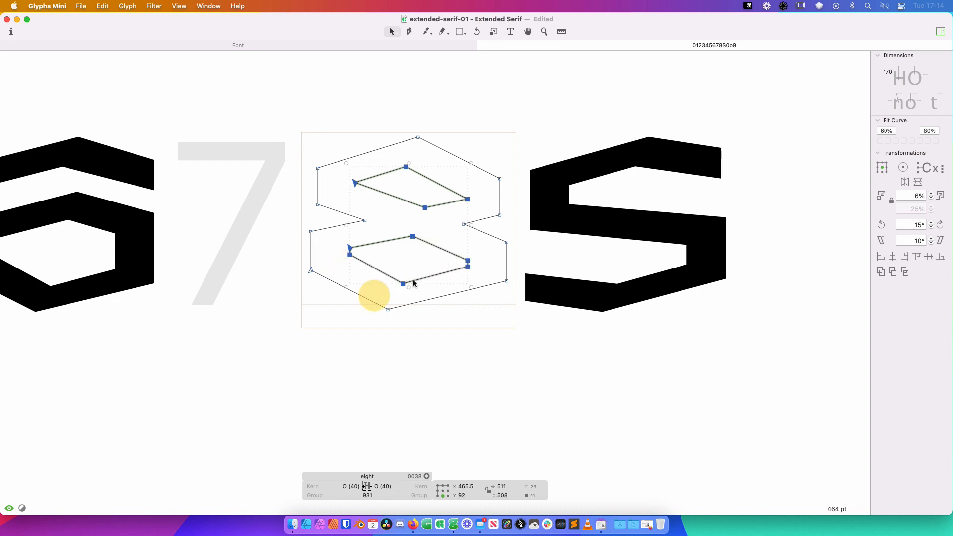
right_click(412, 276)
click(409, 275)
right_click(404, 266)
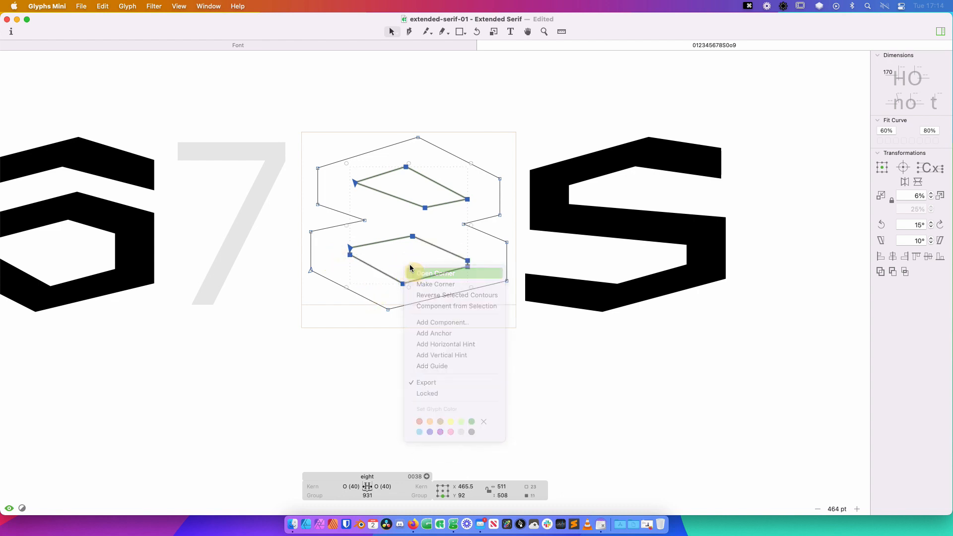
click(415, 273)
key(space)
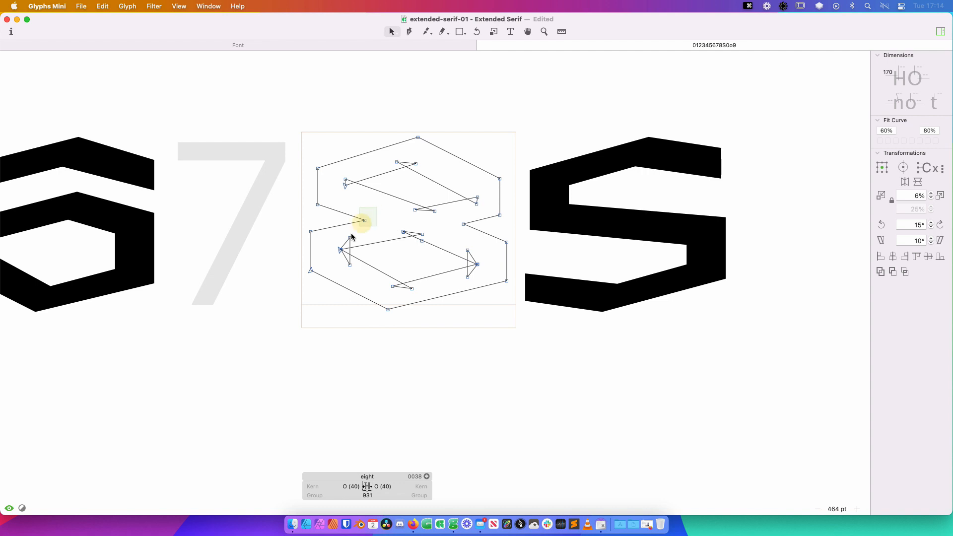
Apply Open Corner to the inner nodes of the eight's right and left waist notches
click(364, 220)
right_click(461, 219)
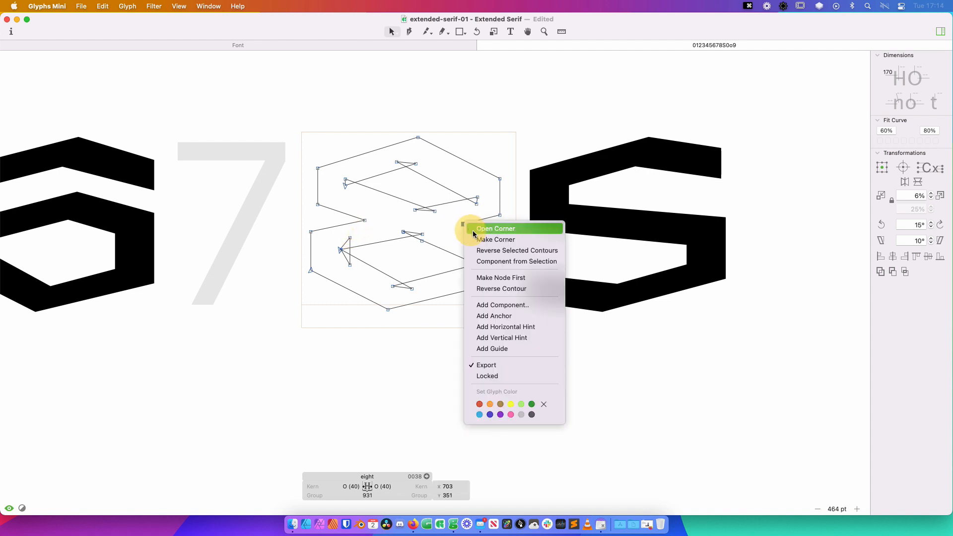
click(472, 228)
click(431, 222)
click(365, 220)
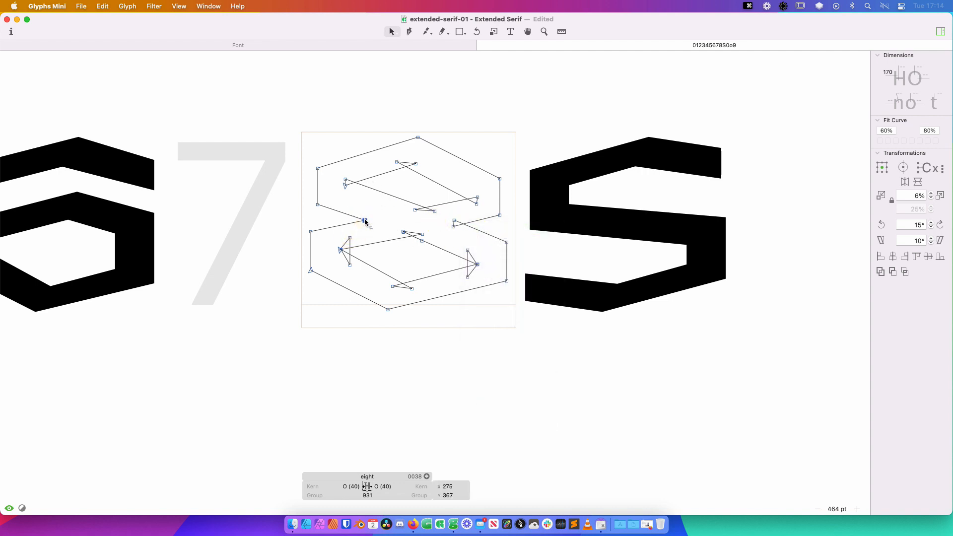
right_click(365, 220)
click(370, 222)
click(385, 205)
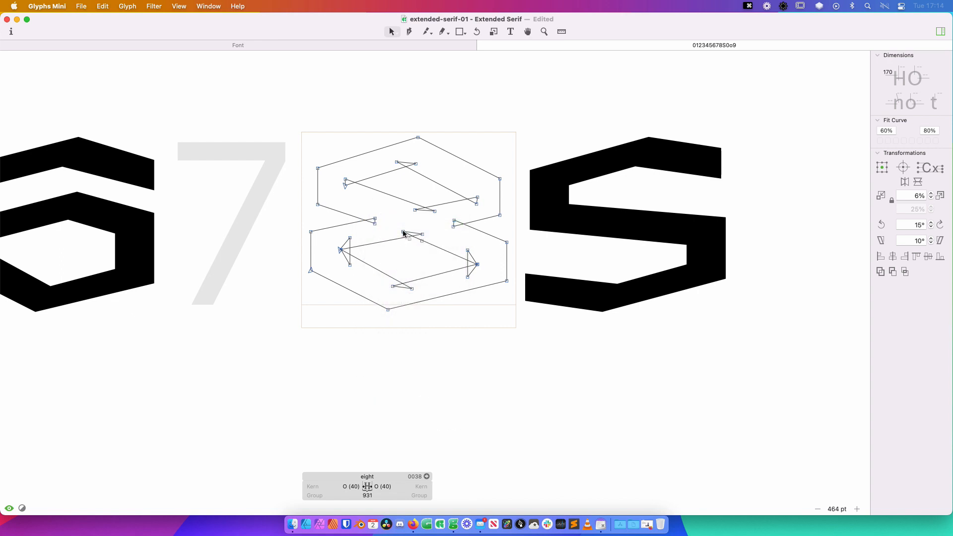
Move the lower counter's top-corner node toward the left waist notch, to X 365, Y 340, and delete the extra node on the counter's right slope
click(373, 216)
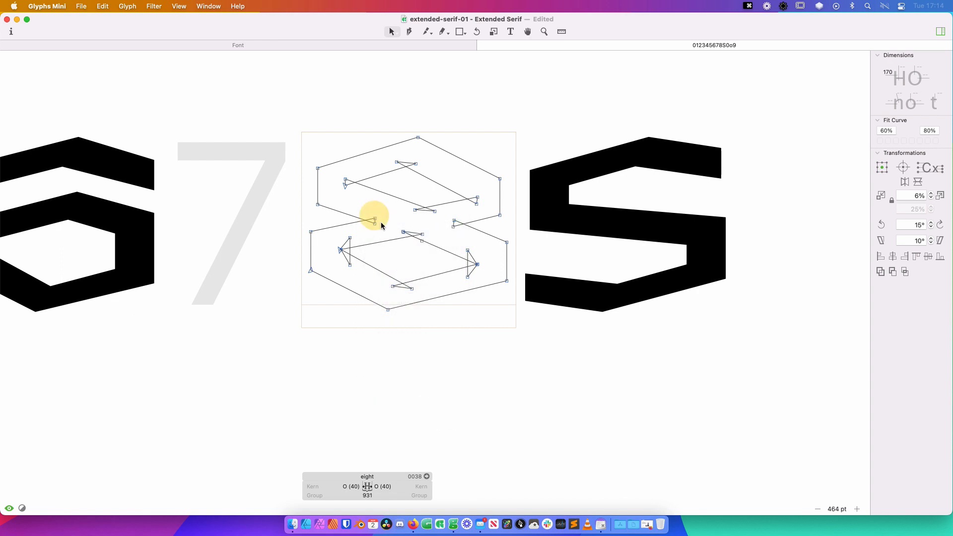
click(375, 218)
shift+click(421, 234)
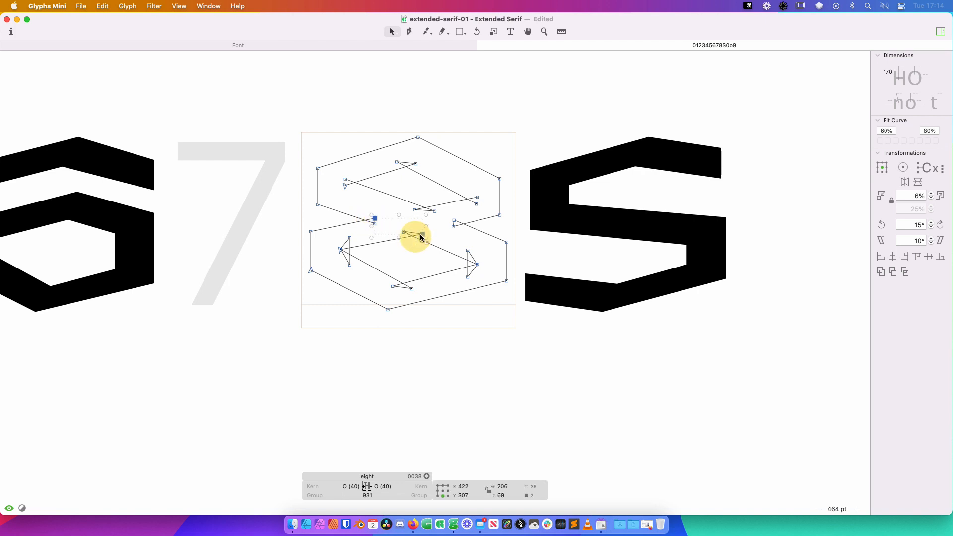
click(410, 217)
drag(403, 232, 382, 228)
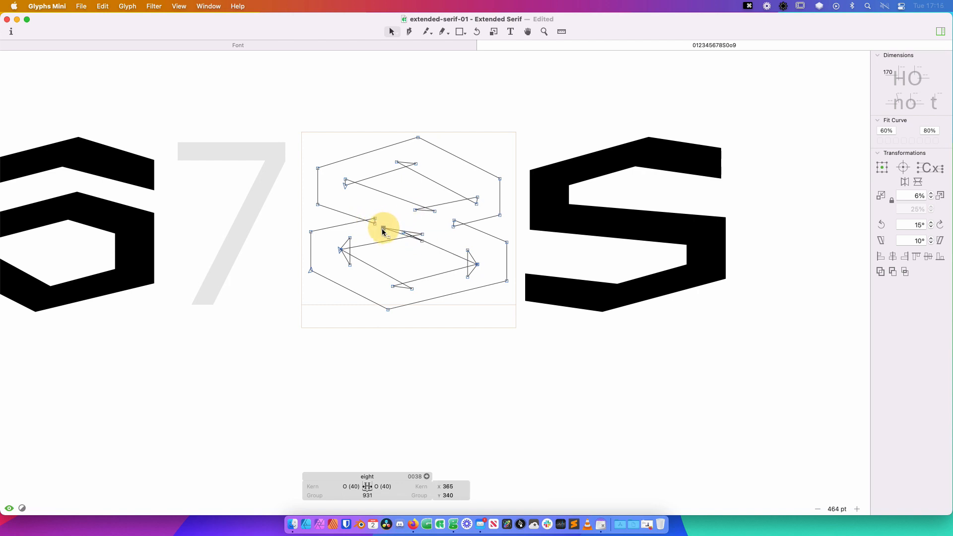
click(422, 241)
key(BackSpace)
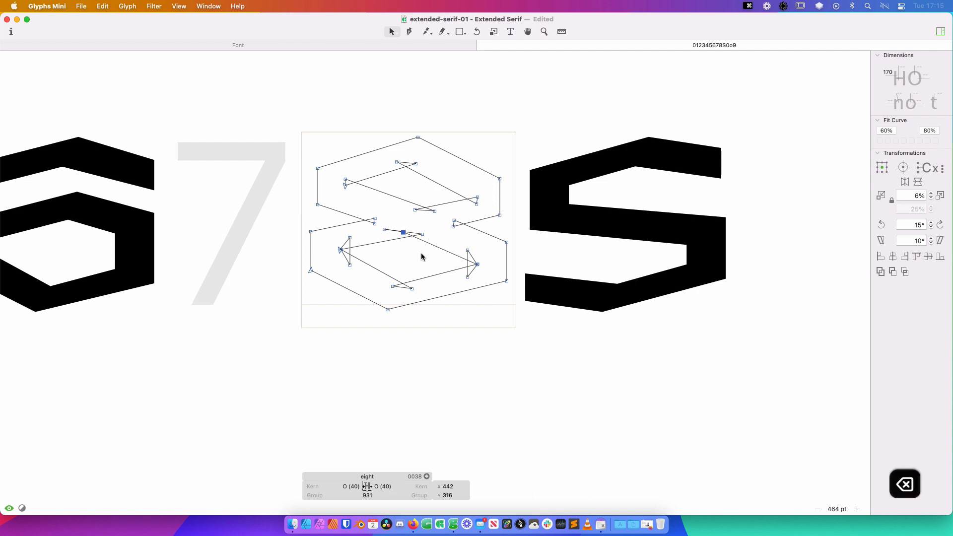
Delete the leftover node at the lower counter's top corner and place the extended corner node at X 358, Y 353
click(419, 253)
click(403, 232)
key(BackSpace)
key(super+z)
mouse_move(389, 226)
mouse_down()
mouse_move(383, 242)
mouse_move(384, 224)
mouse_up()
key(BackSpace)
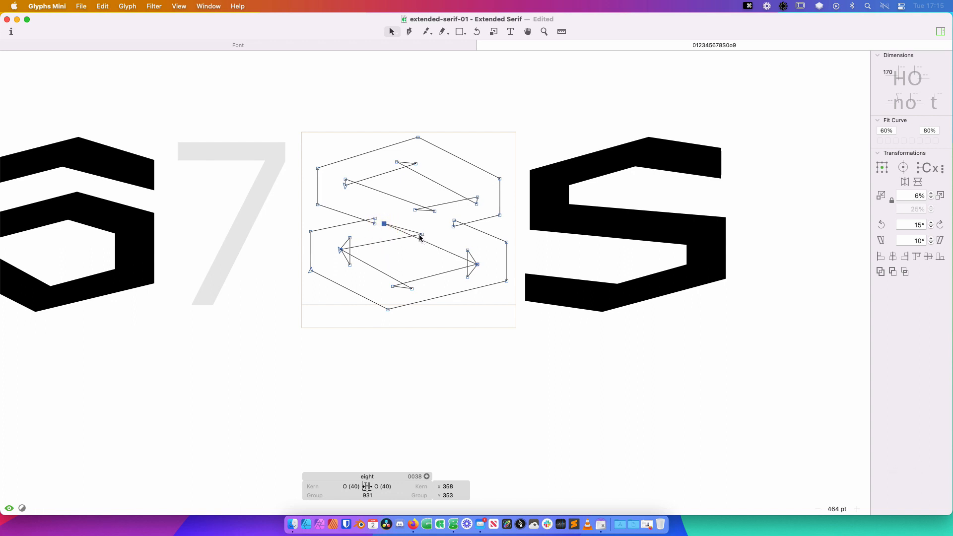
Move the right node of the lower counter's top corner and the left waist notch's upper node up and left
drag(424, 233, 415, 229)
click(443, 231)
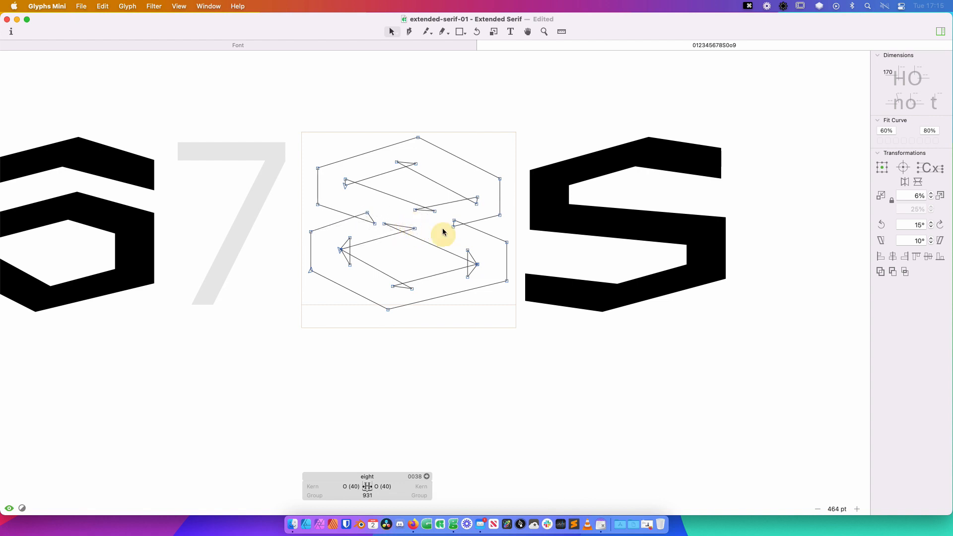
Raise the upper counter's right-corner node and the upper bowl's outer lower-right node together by 40 units
click(476, 198)
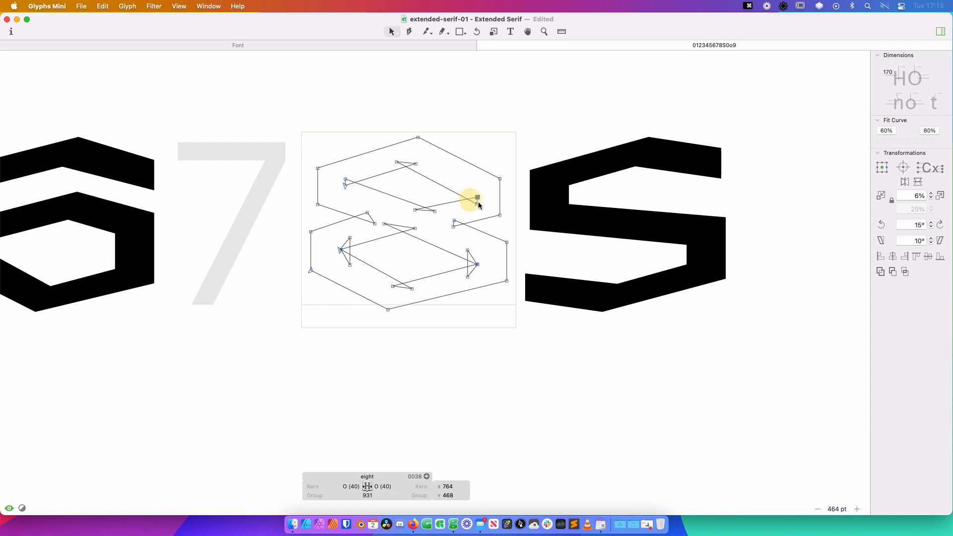
shift+click(498, 215)
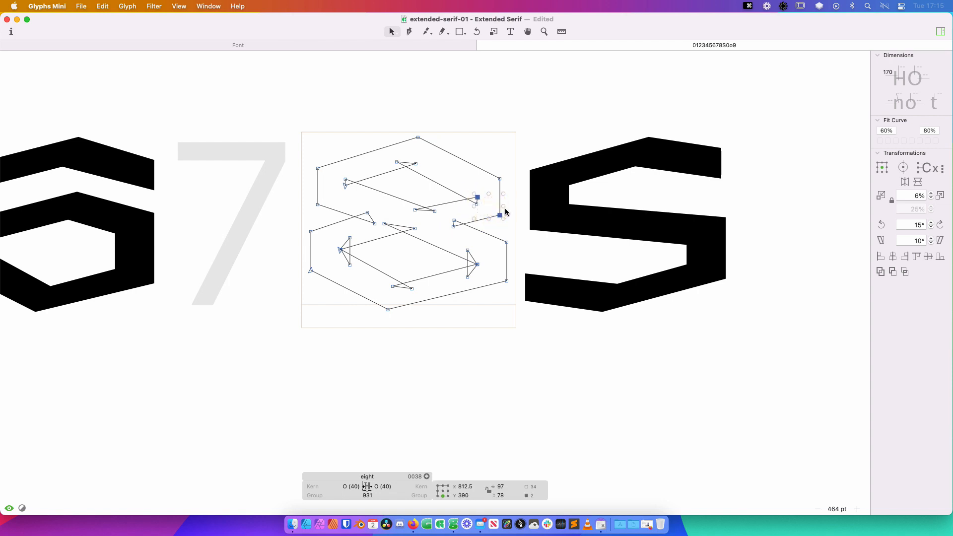
key(shift+Up)
key(shift+Up)
key(shift+Up)
key(shift+Up)
key(shift+Up)
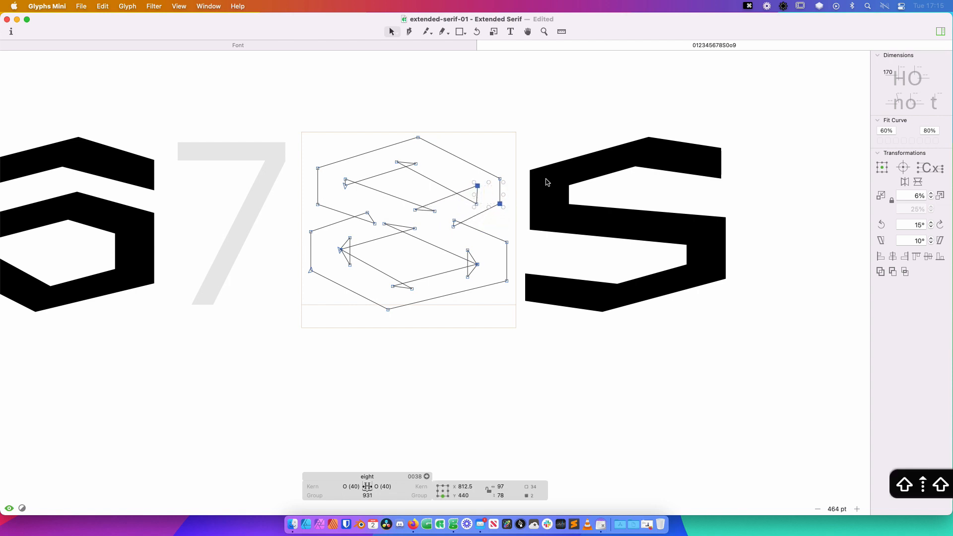
key(shift+Down)
Reposition the two nodes of the upper counter's bottom corner, placing the left one at X 506, Y 392
click(436, 212)
click(437, 211)
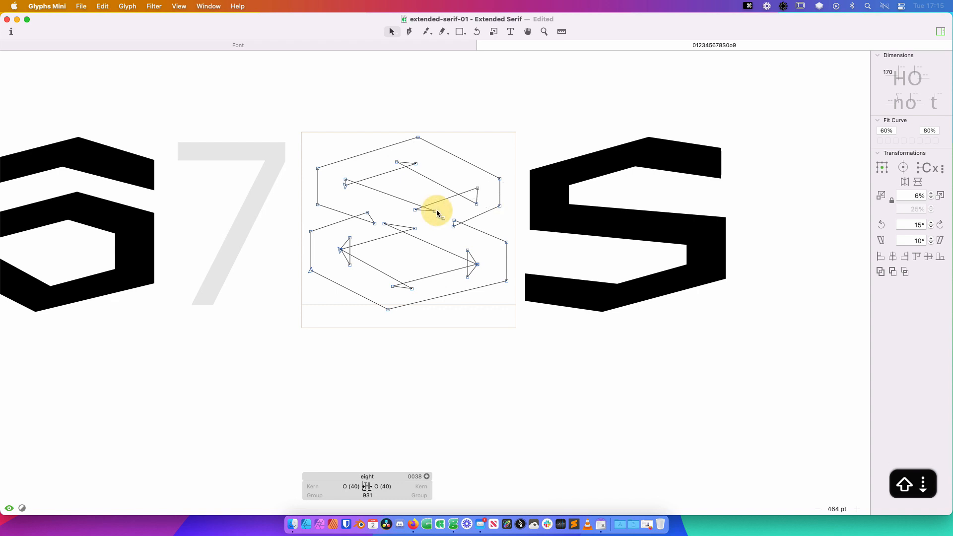
mouse_move(435, 212)
mouse_down()
mouse_move(443, 217)
mouse_move(418, 215)
mouse_up()
key(space)
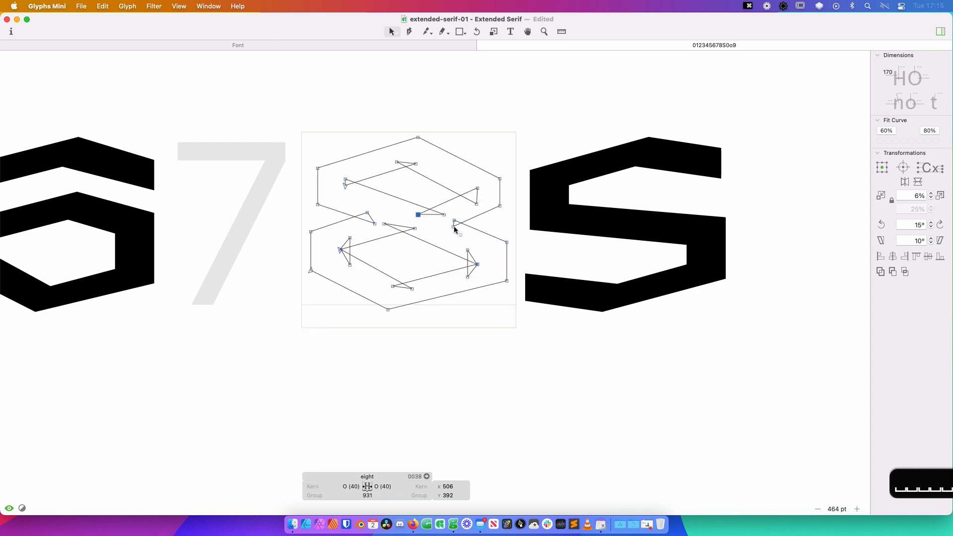
Move the upper counter's left bottom-corner node and the right waist notch's lower node together to X 542.5, Y 350, and preview the glyph
shift+click(454, 227)
key(shift+Up)
key(shift+Up)
key(shift+Left)
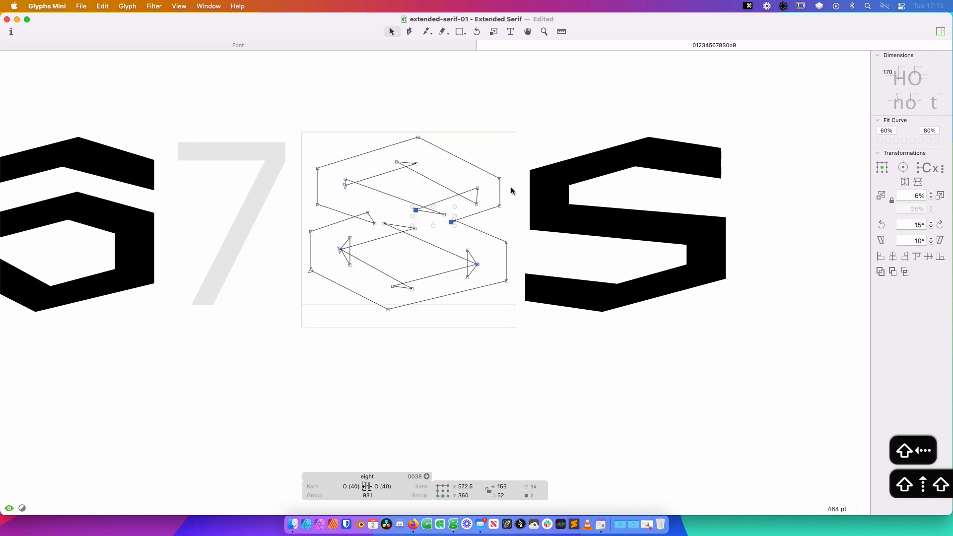
key(shift+Left)
key(shift+Left)
key(shift+Left)
key(shift+Down)
key(space)
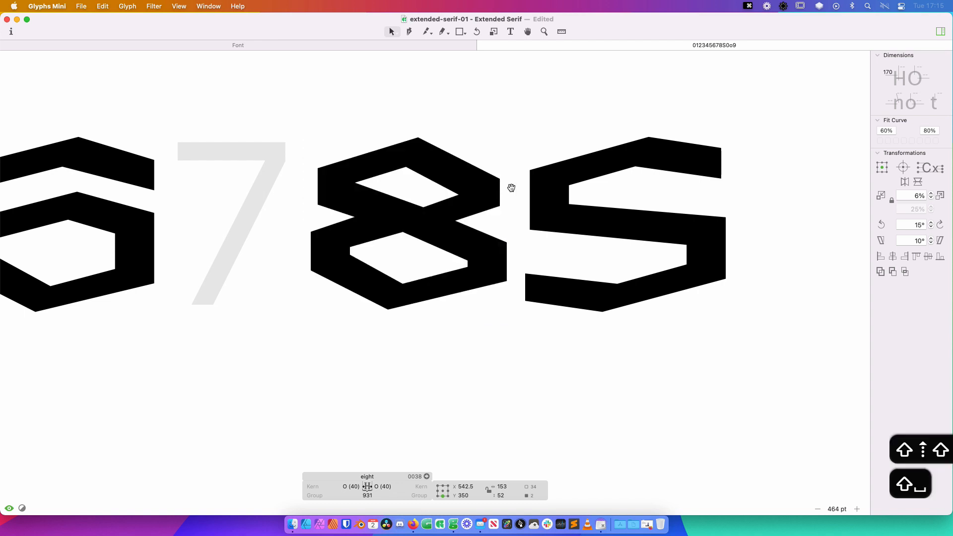
key(shift+space)
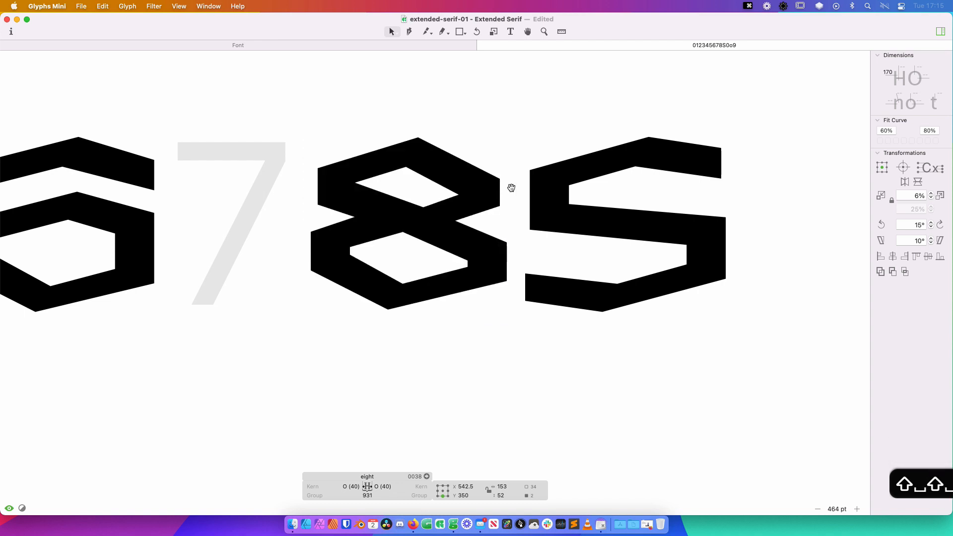
Snap the right waist notch's upper node onto the upper counter's right bottom-corner node at X 619, Y 392
click(451, 218)
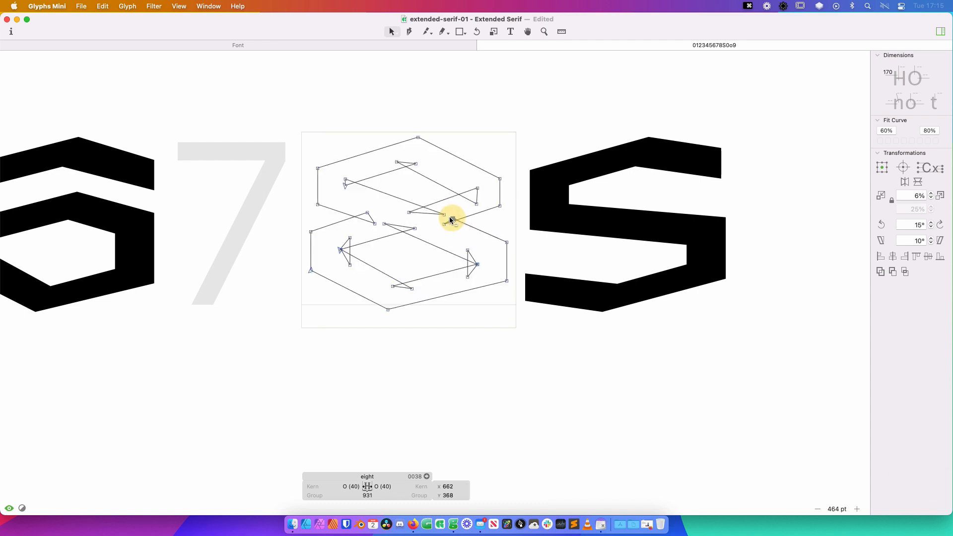
drag(449, 216, 444, 214)
click(468, 206)
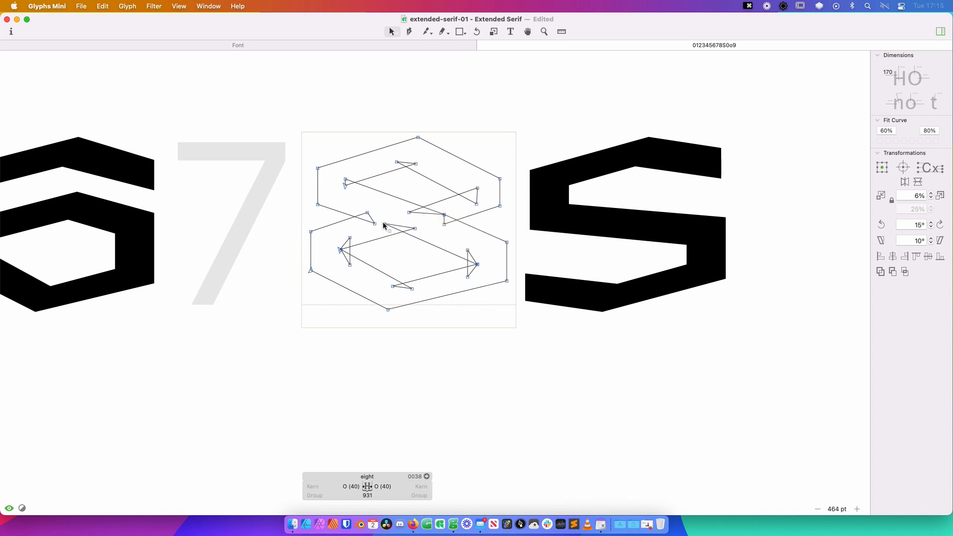
Snap the lower counter's left top-corner node onto the left waist notch's lower node and place both at X 298, Y 353
drag(384, 226, 373, 222)
key(shift+Left)
key(shift+Left)
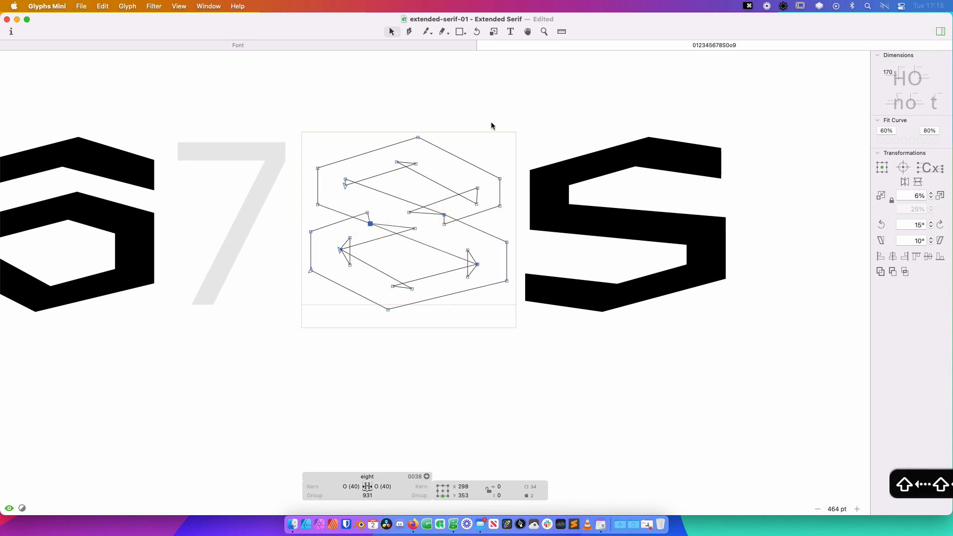
key(shift+Down)
key(shift+Up)
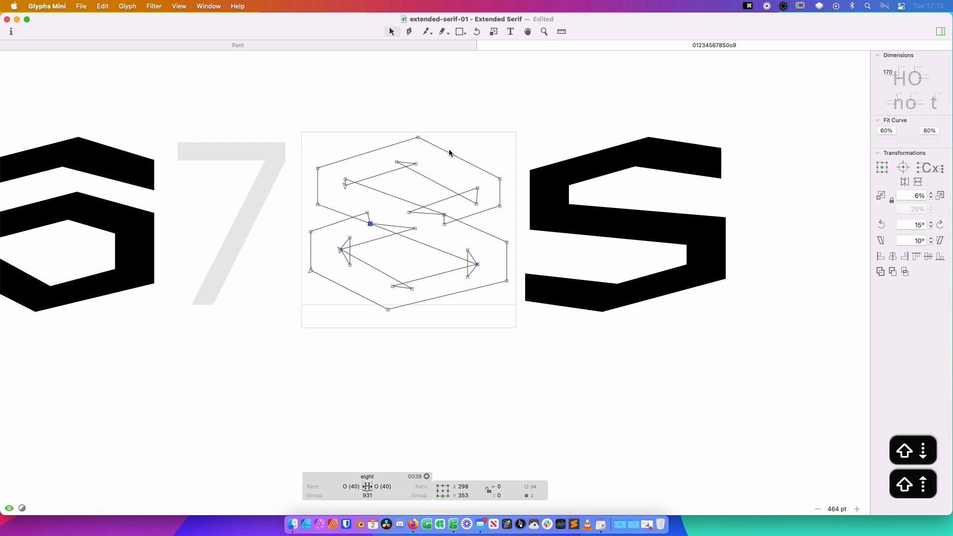
Move the coincident nodes at the right waist notch to X 609, Y 382, and preview the glyph
click(444, 214)
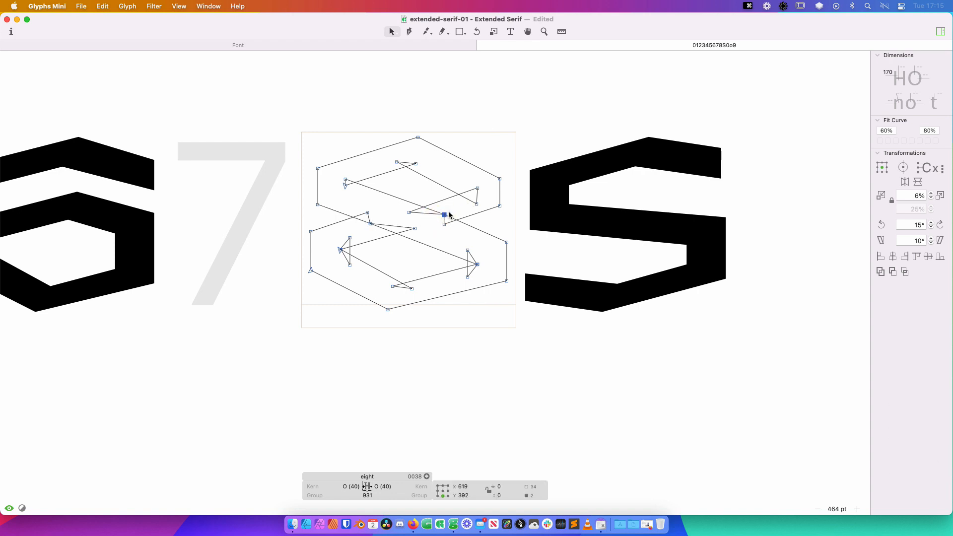
key(shift+Down)
key(shift+Left)
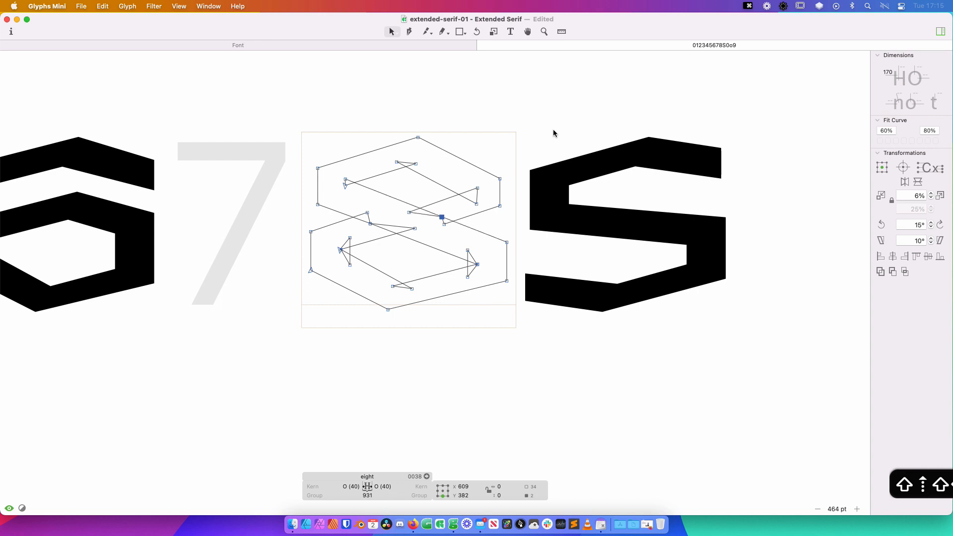
key(space)
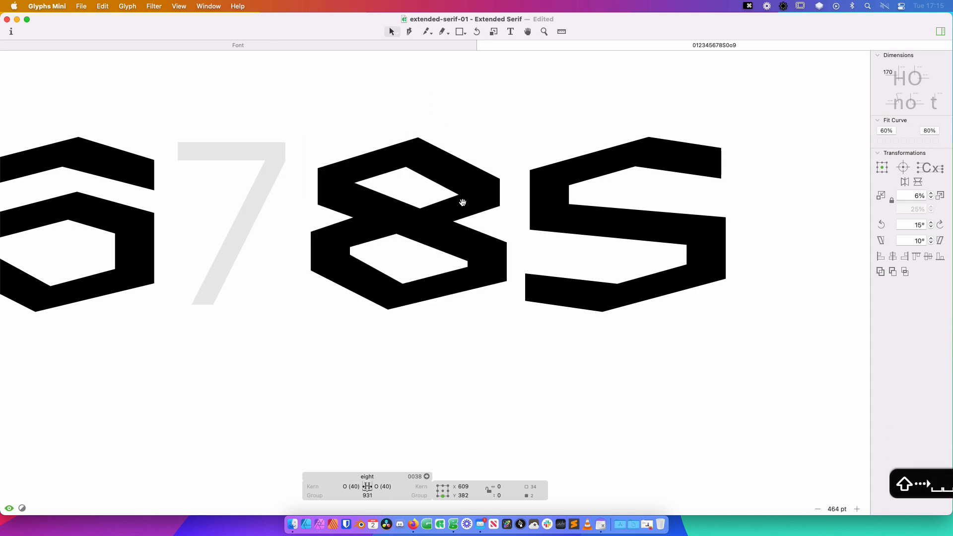
Try to move the lower node of the upper counter's right corner inward
drag(484, 184, 464, 210)
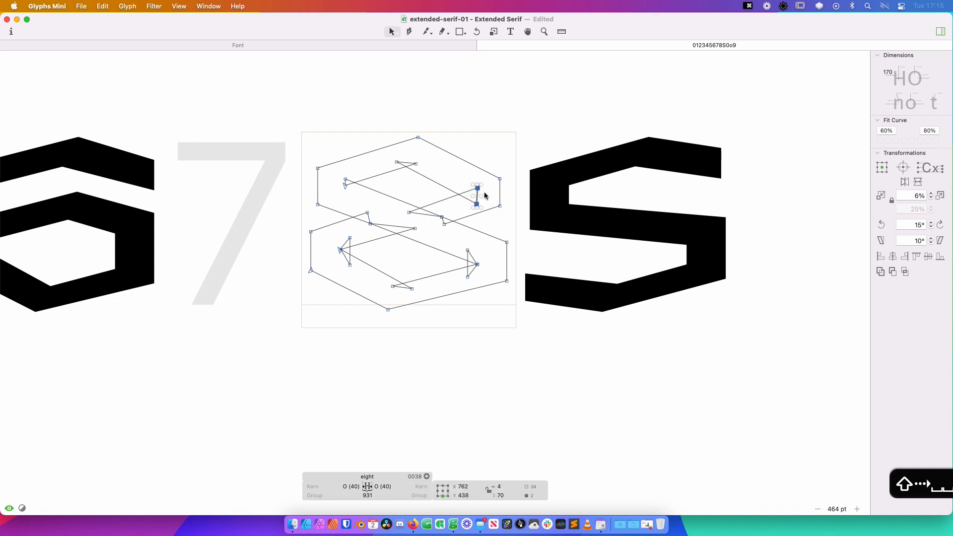
key(space)
click(488, 200)
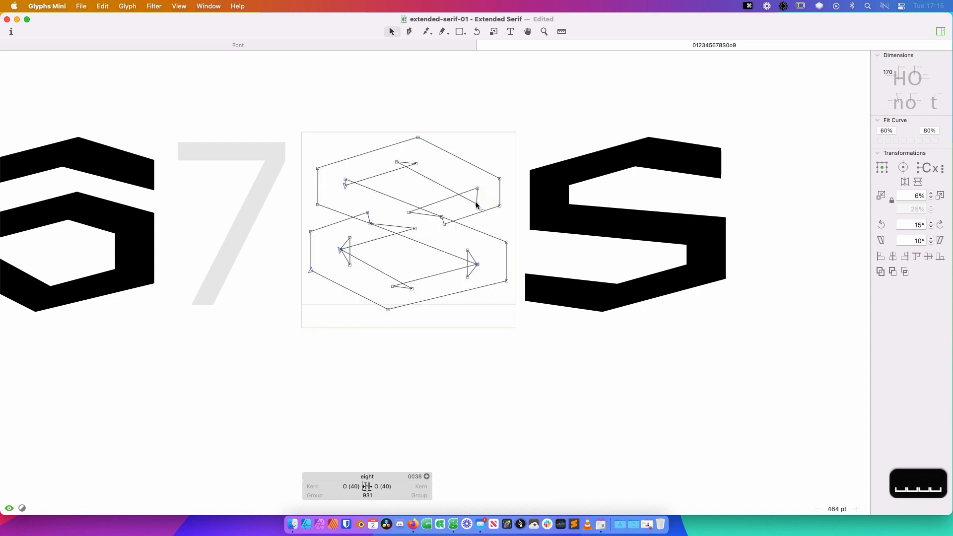
drag(476, 204, 454, 186)
key(super+z)
Shift the upper counter's upper-right diagonal outward and extend the top corner's right node to X 559, Y 636
click(442, 185)
click(443, 187)
click(433, 162)
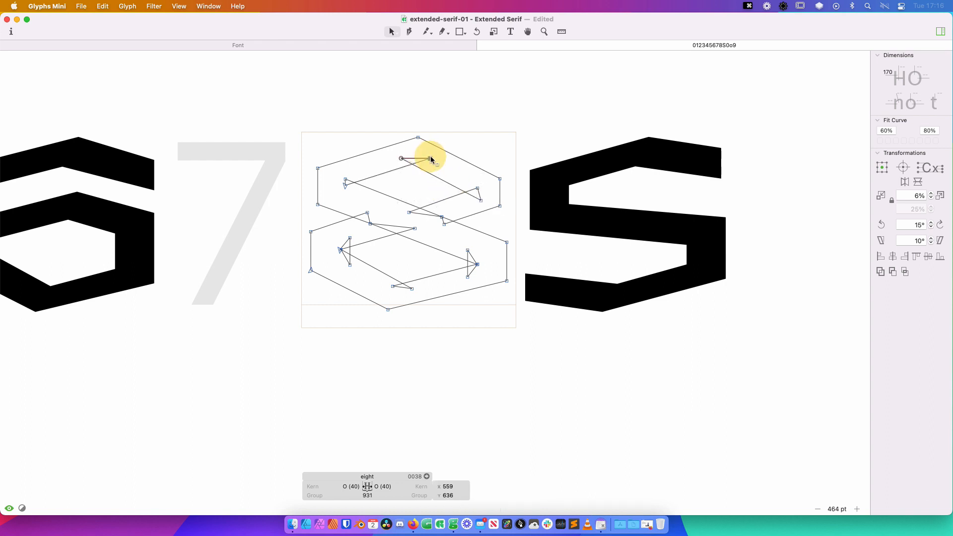
Move the upper counter's upper-right diagonal to X 595.5, Y 463, and extend its top node to X 402, Y 646
click(438, 179)
key(shift+space)
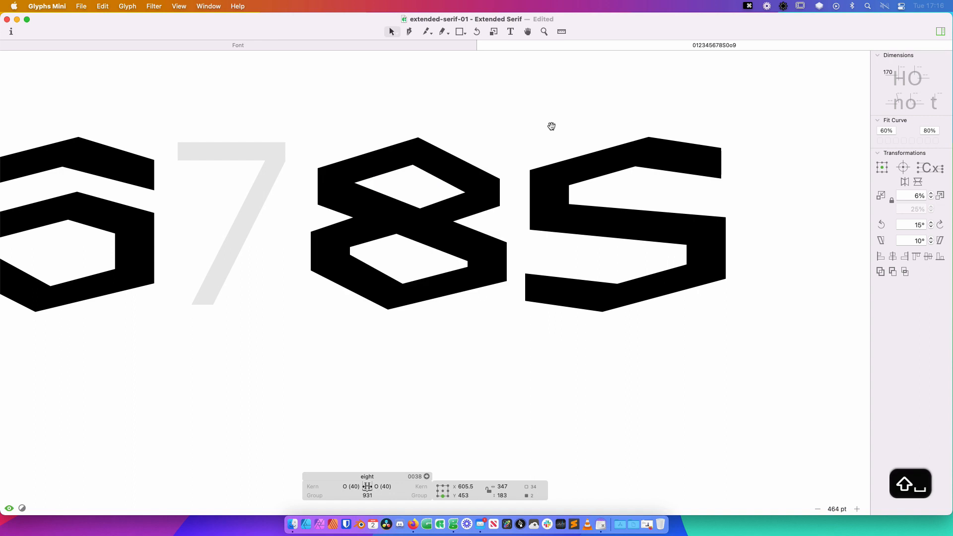
key(shift+Up)
key(shift+Left)
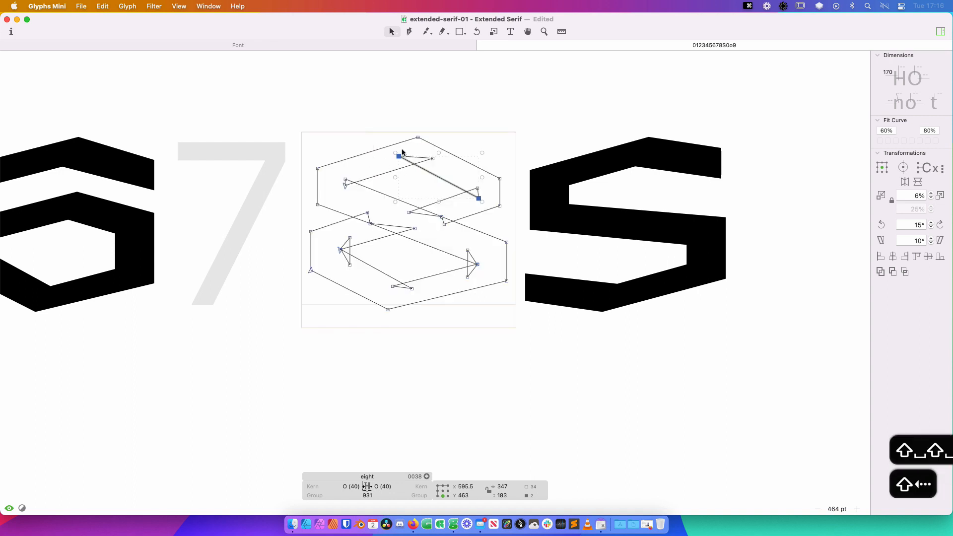
click(390, 159)
key(shift+space)
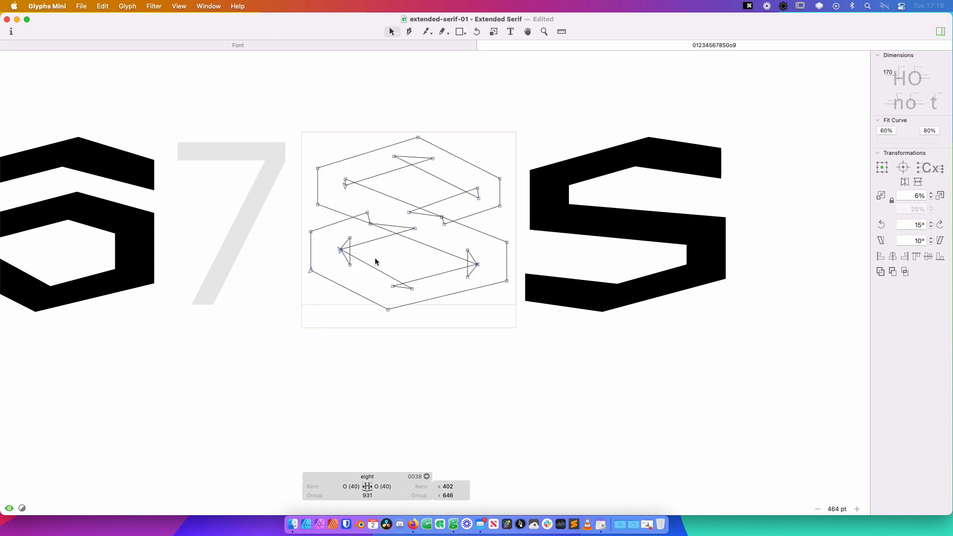
Try to move the nodes at the lower counter's left corner
click(340, 249)
key(super+z)
click(375, 251)
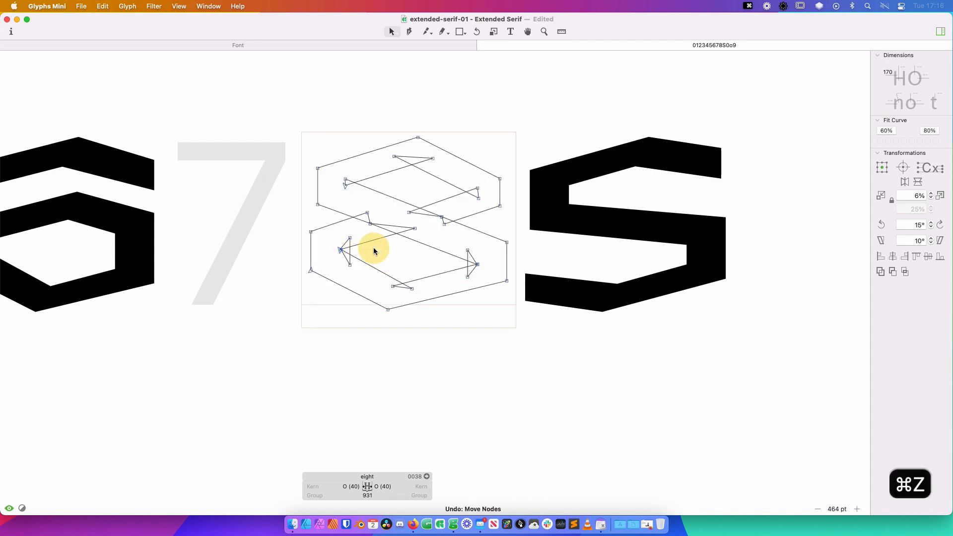
drag(340, 250, 325, 241)
key(super+z)
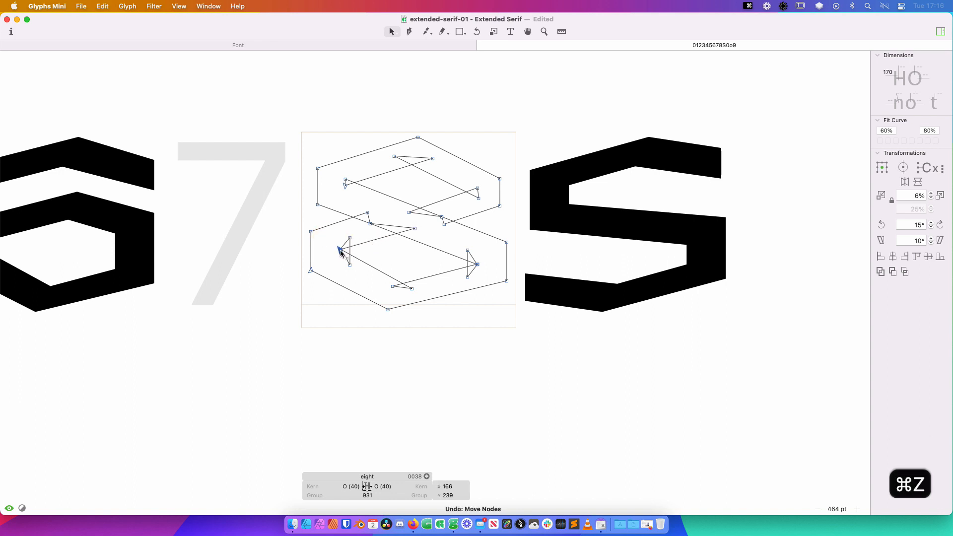
key(super+z)
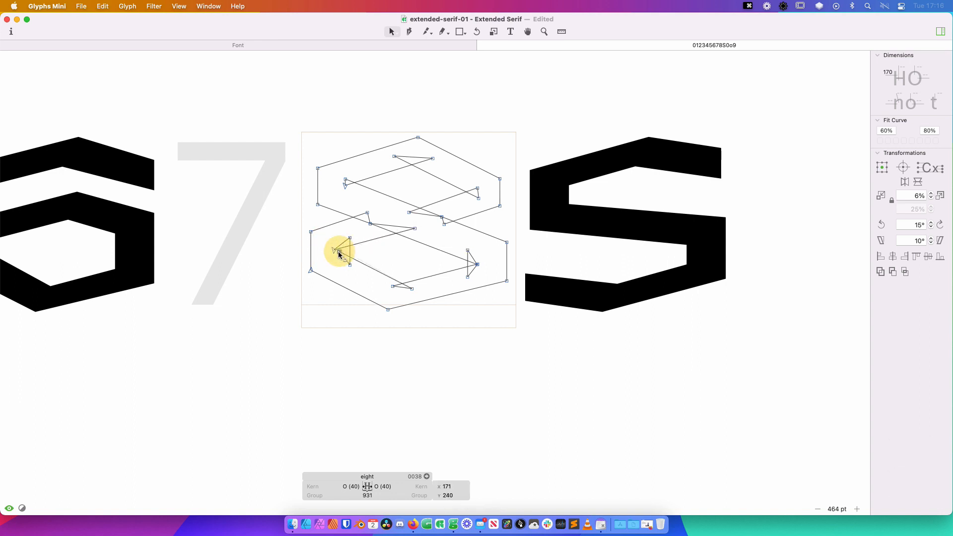
Place the lower node of the lower counter's left corner at X 161, Y 230, checking the filled preview
key(shift+space)
key(shift+Left)
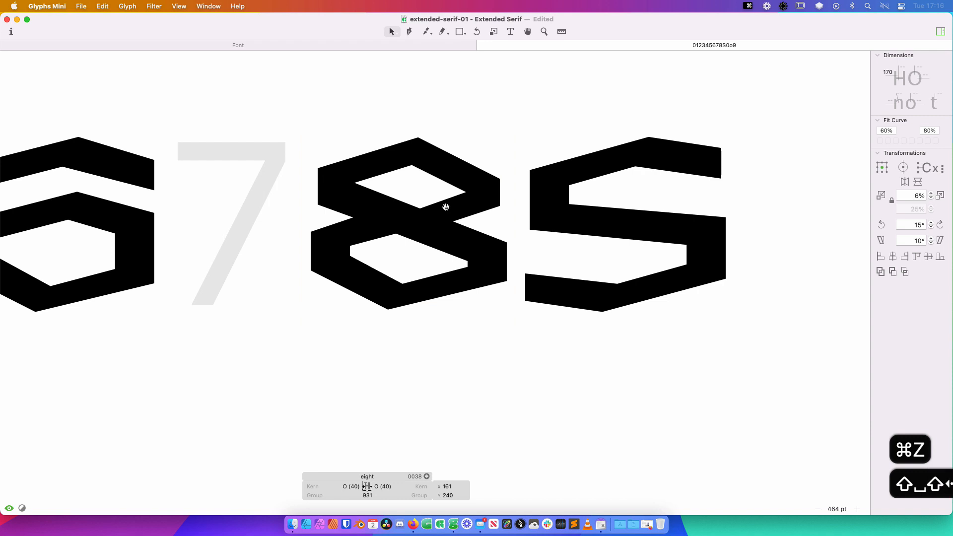
key(shift+Down)
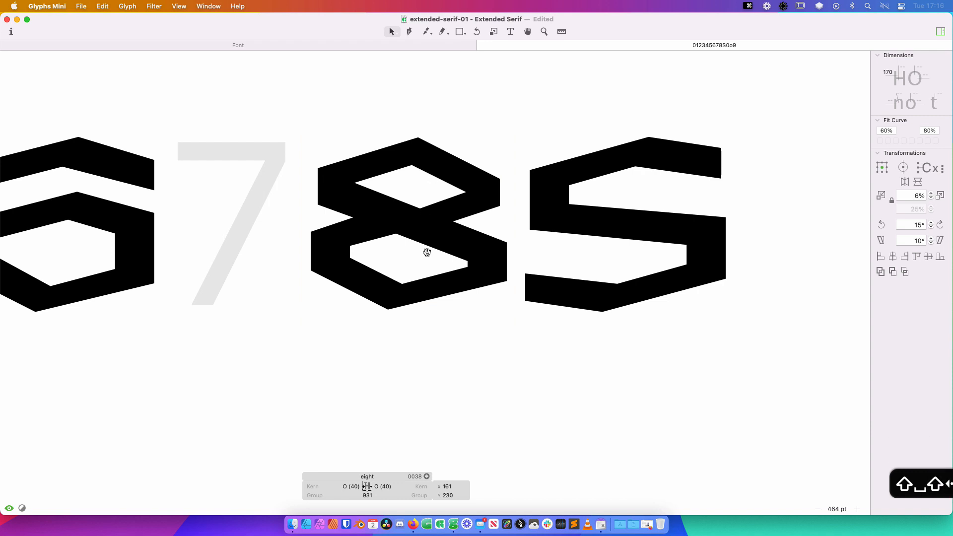
Shift the eight's bottom corner node and the lower counter's two bottom-corner nodes 30 units to the right
drag(509, 242, 457, 297)
drag(427, 260, 346, 320)
key(shift+space)
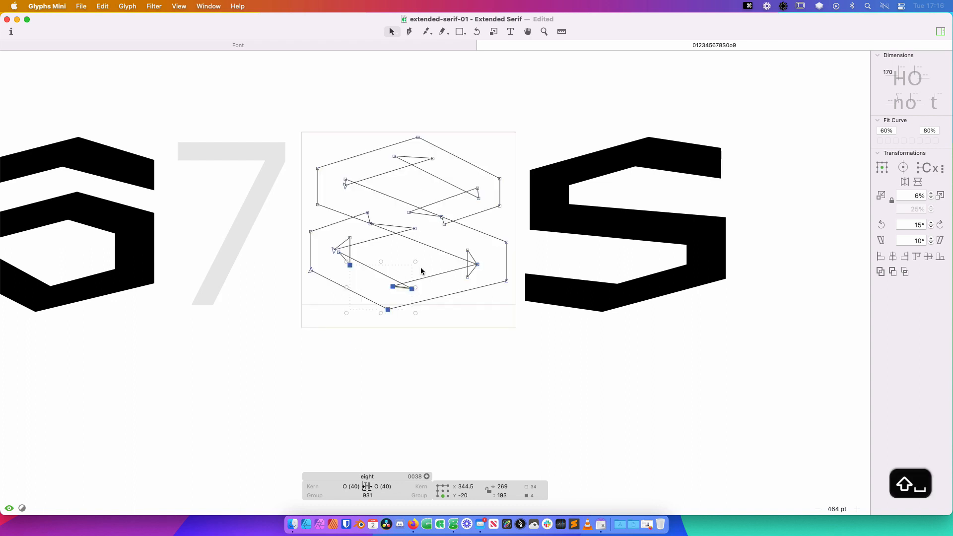
drag(420, 271, 351, 328)
key(shift+space)
key(shift+Right)
key(shift+Right)
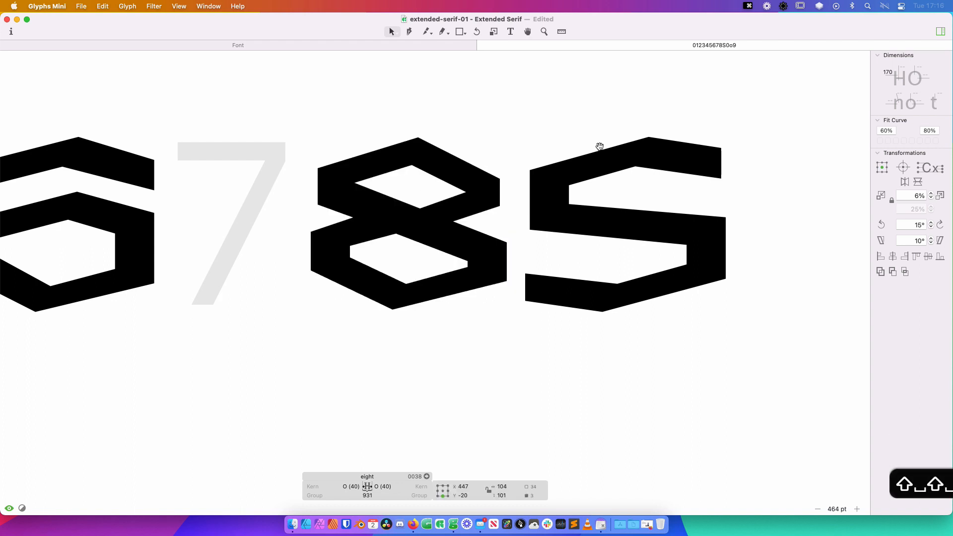
key(shift+Right)
Shift the eight's top corner node and the upper counter's two top-corner nodes 40 units left, to X 446
drag(445, 112, 390, 177)
key(shift+space)
key(shift+Left)
key(shift+Left)
key(shift+Left)
key(shift+Left)
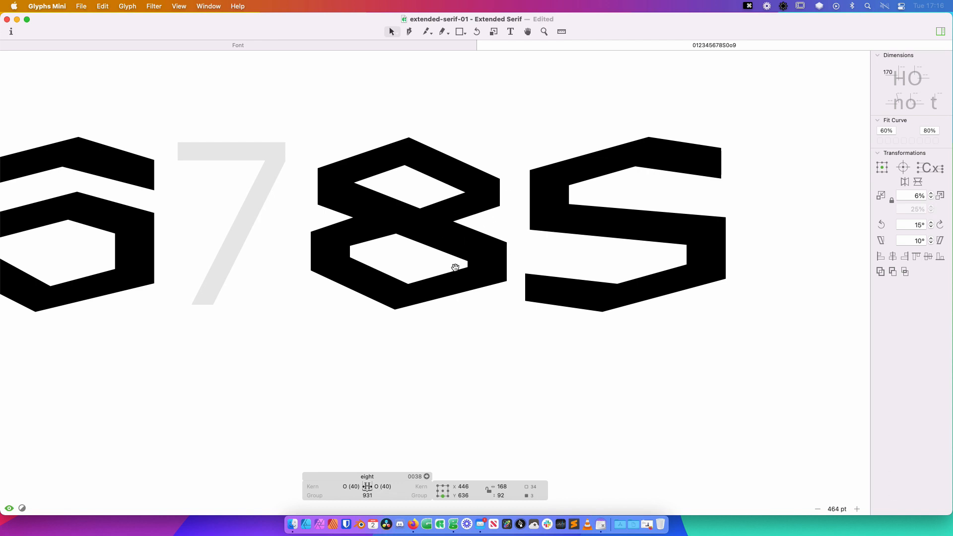
Lower the left-corner node and the adjoining lower-left node of the lower counter by about 7 units
click(343, 259)
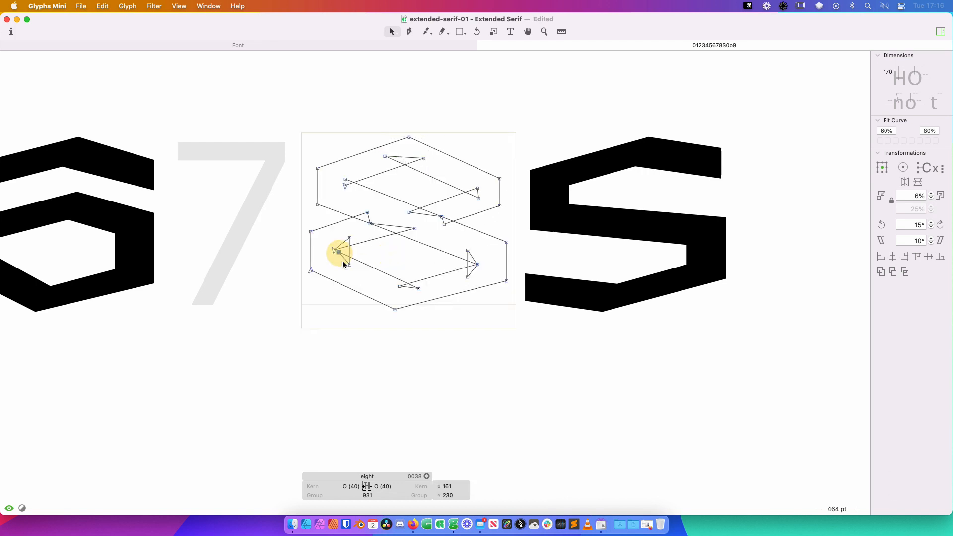
key(shift+space)
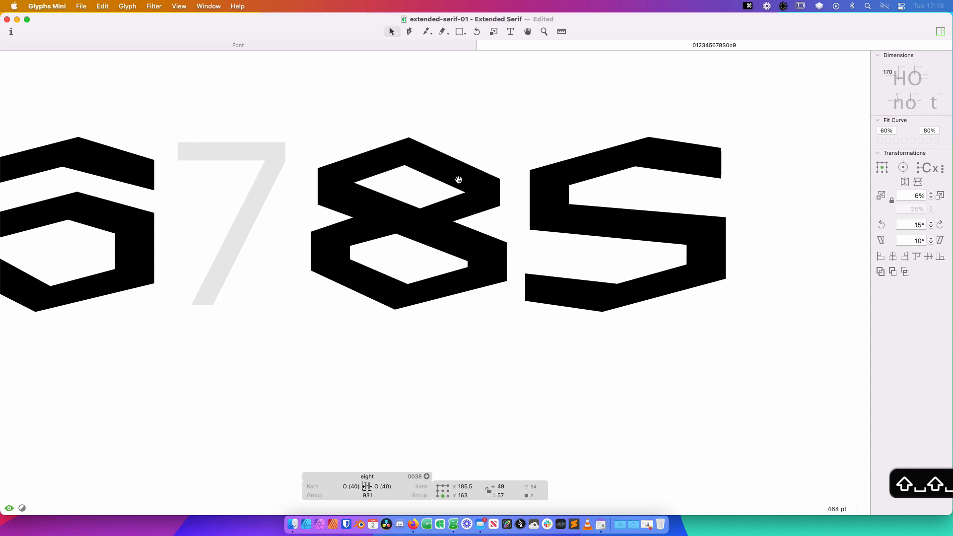
key(Up)
key(Up)
key(Up)
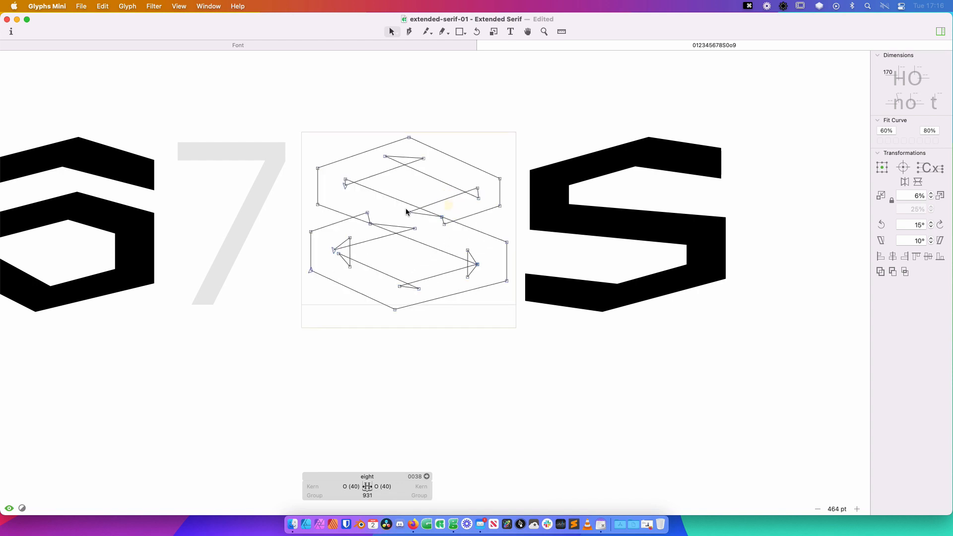
Raise the left node of the upper counter's bottom corner to X 466, Y 422, checking the filled preview
key(shift+space)
key(shift+Up)
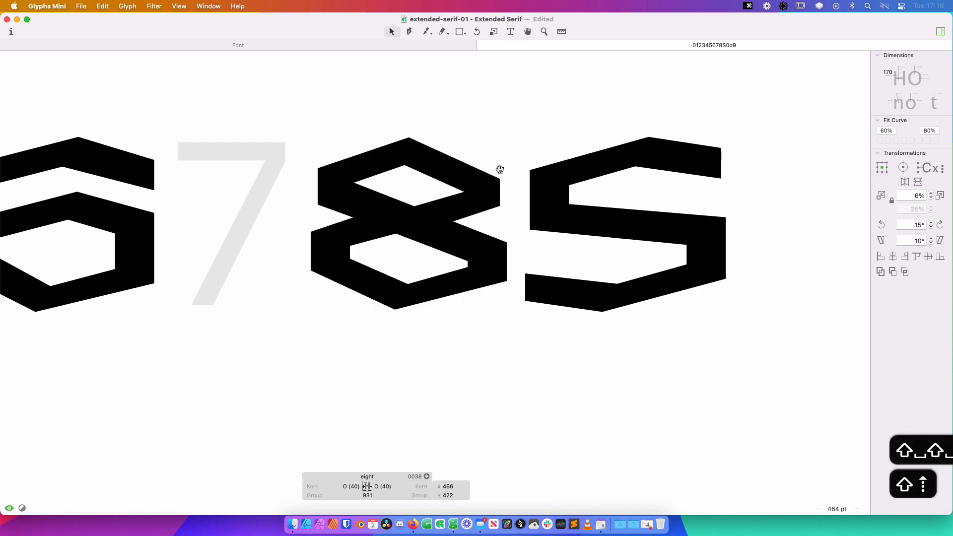
key(space)
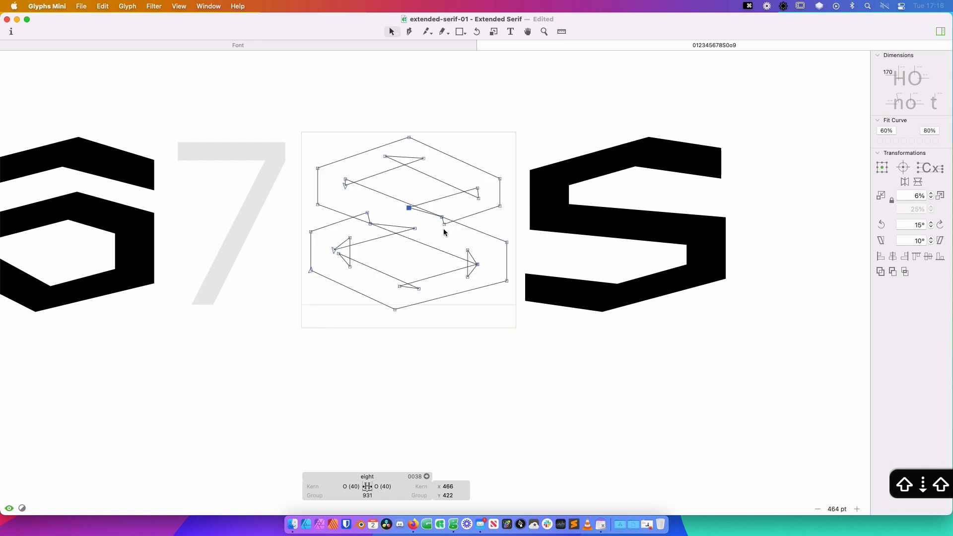
Try deleting nodes at the eight's waist, and undo back to the version with both counters' opened waist corners
click(443, 218)
key(BackSpace)
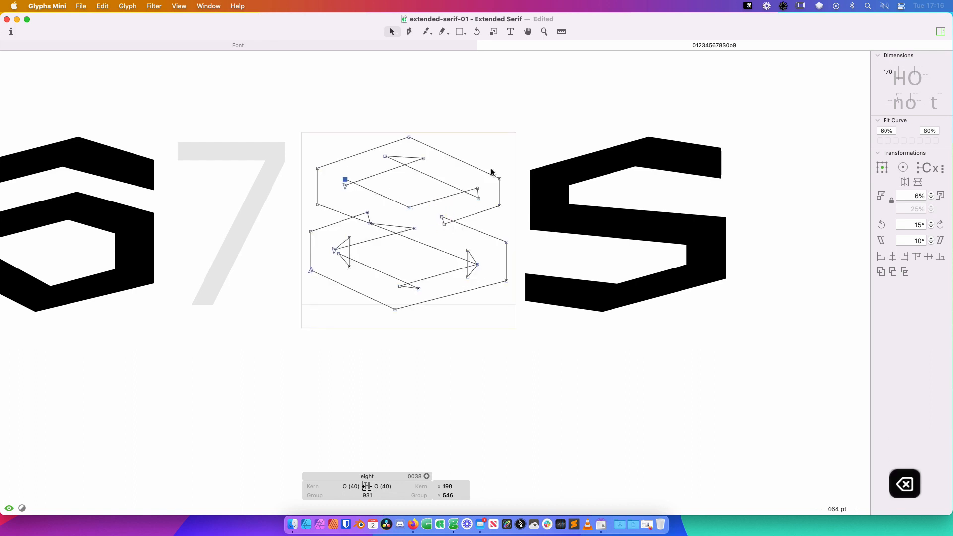
key(super+z)
click(441, 214)
drag(442, 217, 383, 232)
click(368, 213)
key(space)
key(super+z)
key(super+z)
click(383, 215)
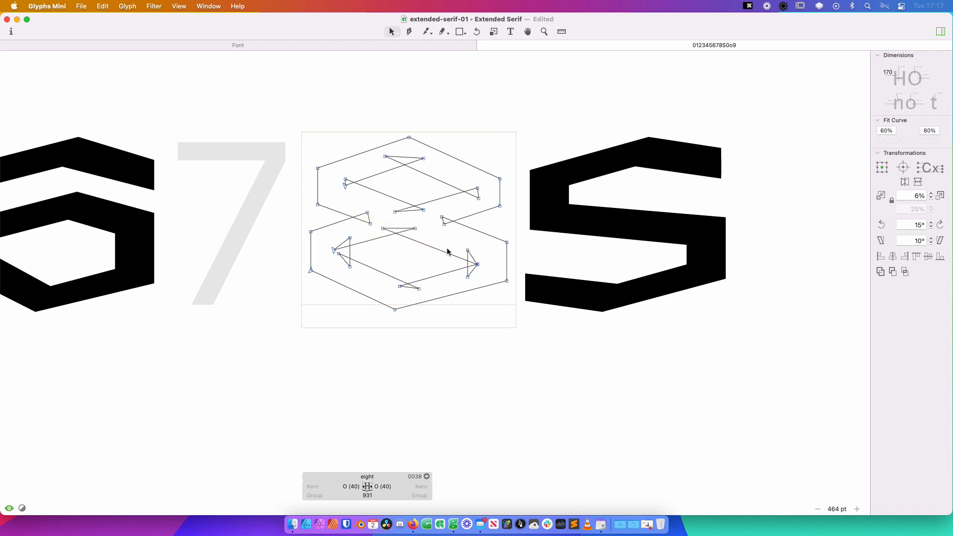
Move the right node of the lower counter's opened top corner in the eight to X 462, Y 342, checking the filled preview
key(space)
click(370, 223)
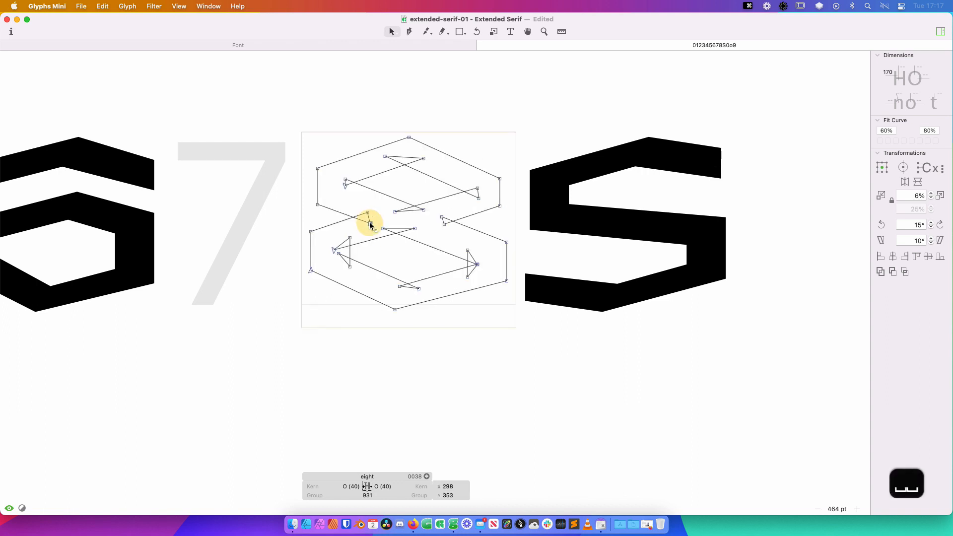
click(415, 229)
key(shift+Left)
key(shift+Up)
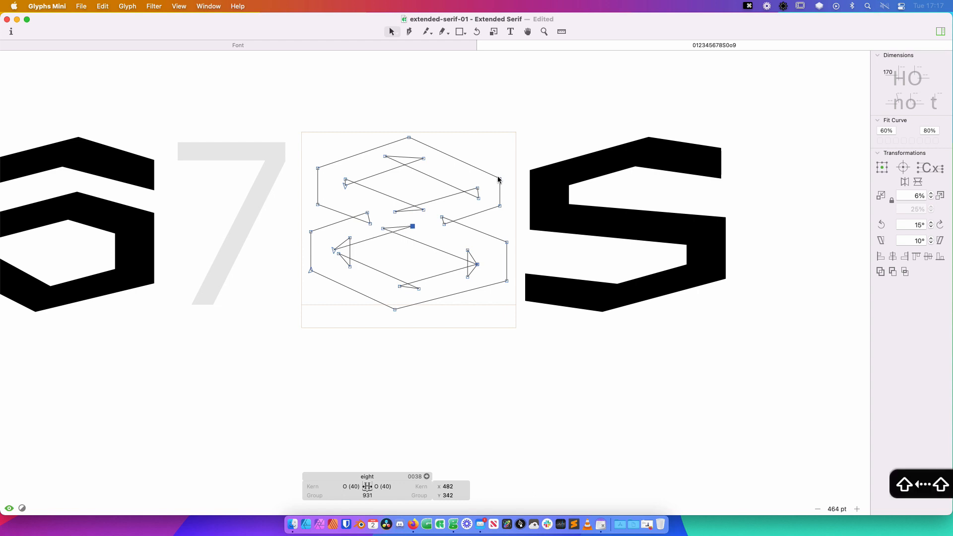
key(shift+Left)
key(space)
key(shift+Left)
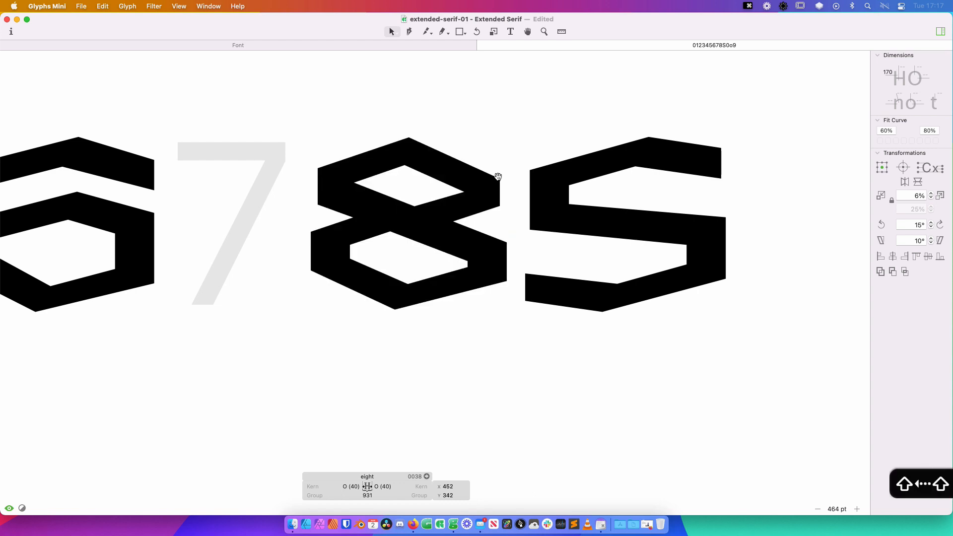
key(shift+Right)
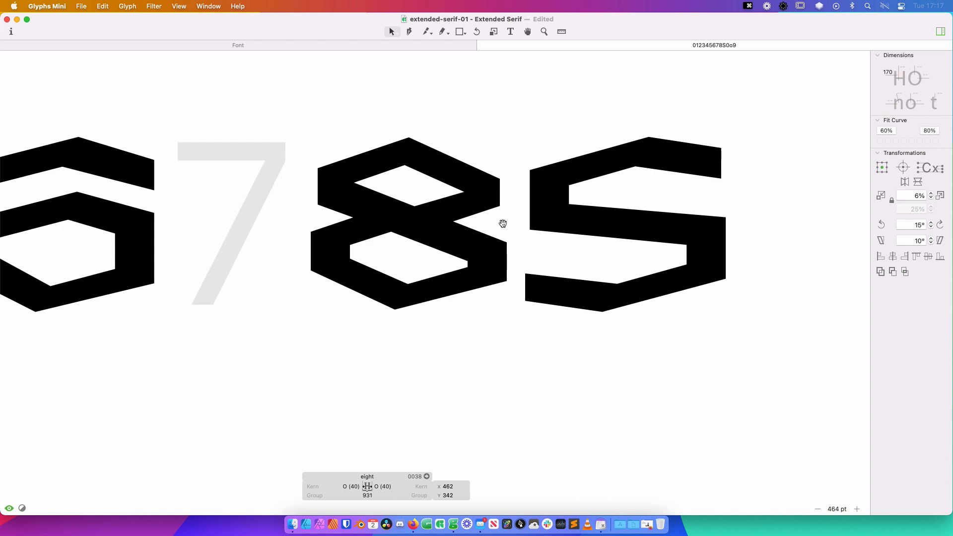
Examine the filled eight at a smaller size alongside the other numerals and the S
key(super+minus)
key(super+minus)
key(super+minus)
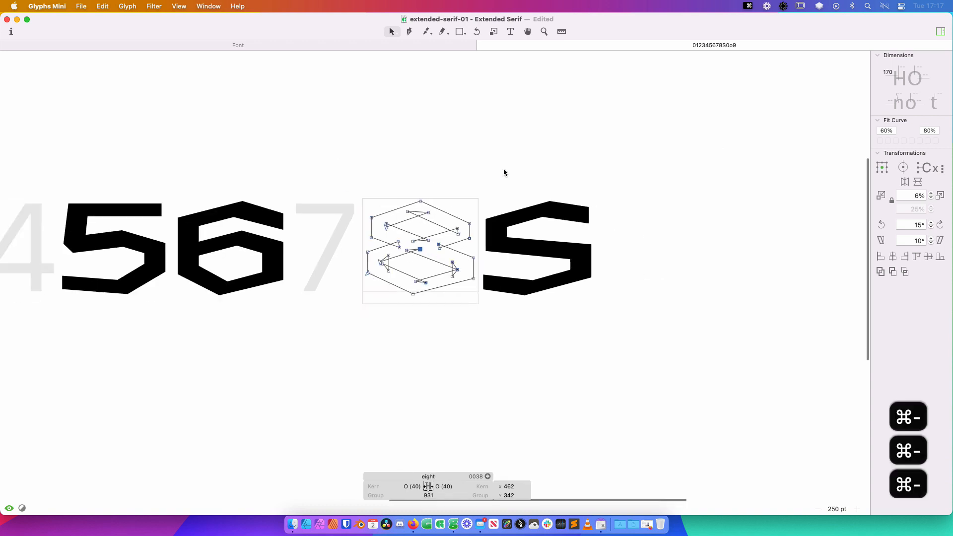
key(t)
key(Escape)
key(space)
drag(418, 252, 630, 217)
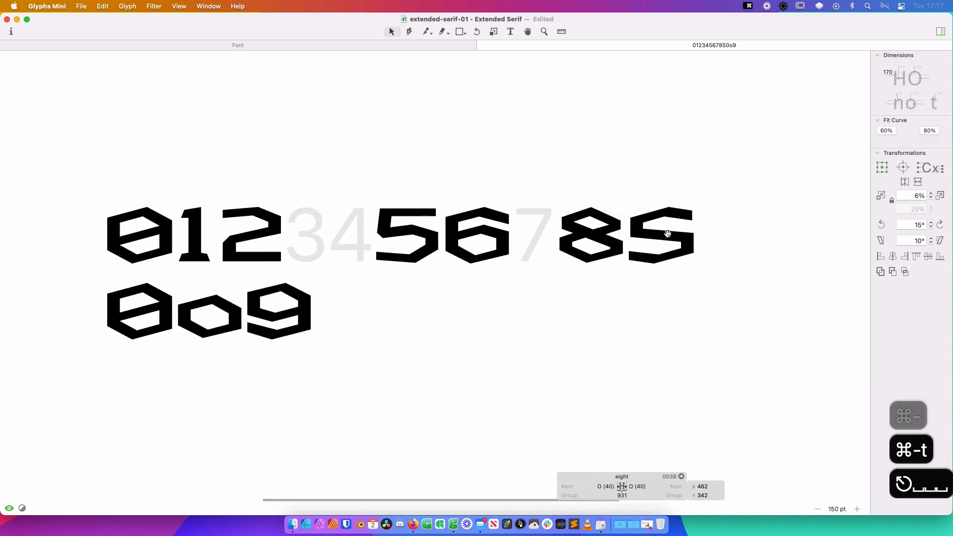
click(586, 261)
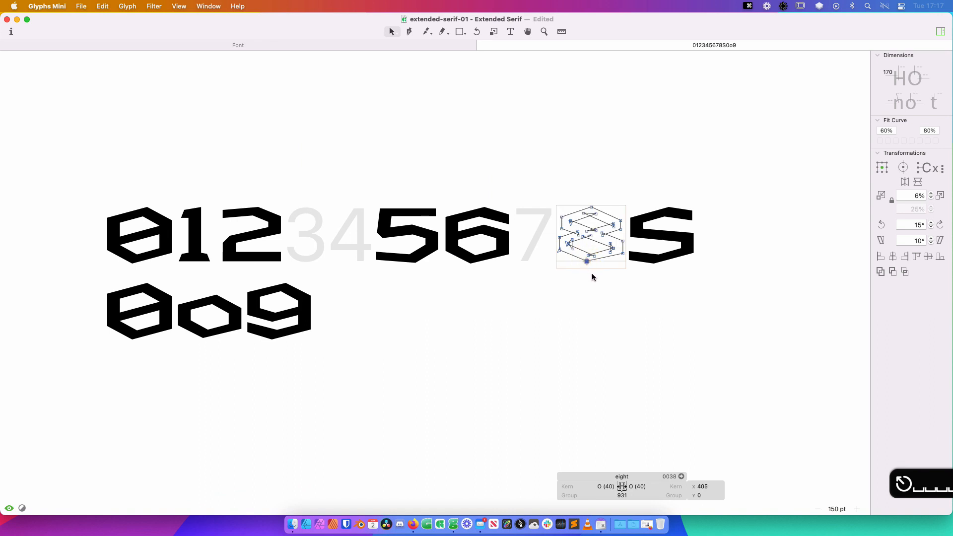
click(551, 270)
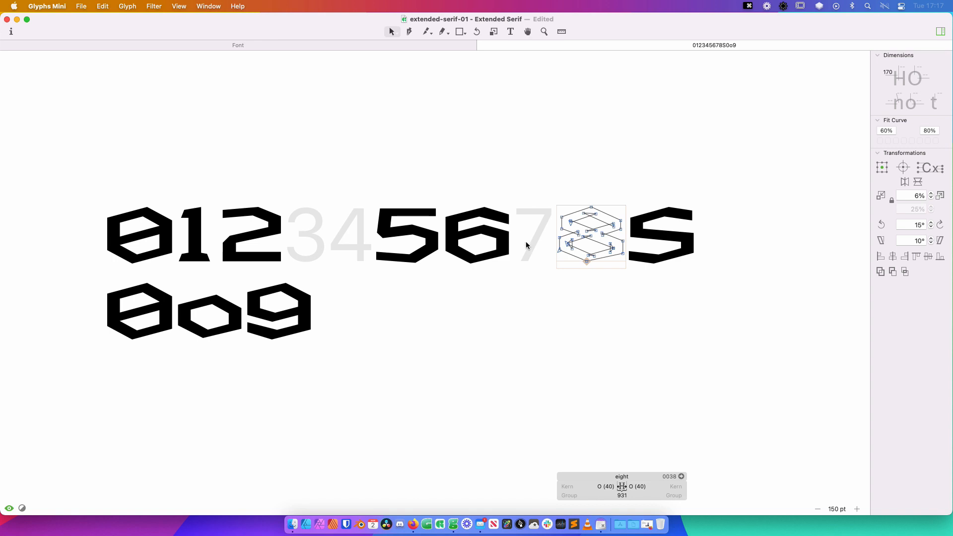
Copy the complete outline of the numeral two and paste it into the empty three glyph
key(t)
key(Escape)
double_click(251, 227)
key(super+a)
key(super+c)
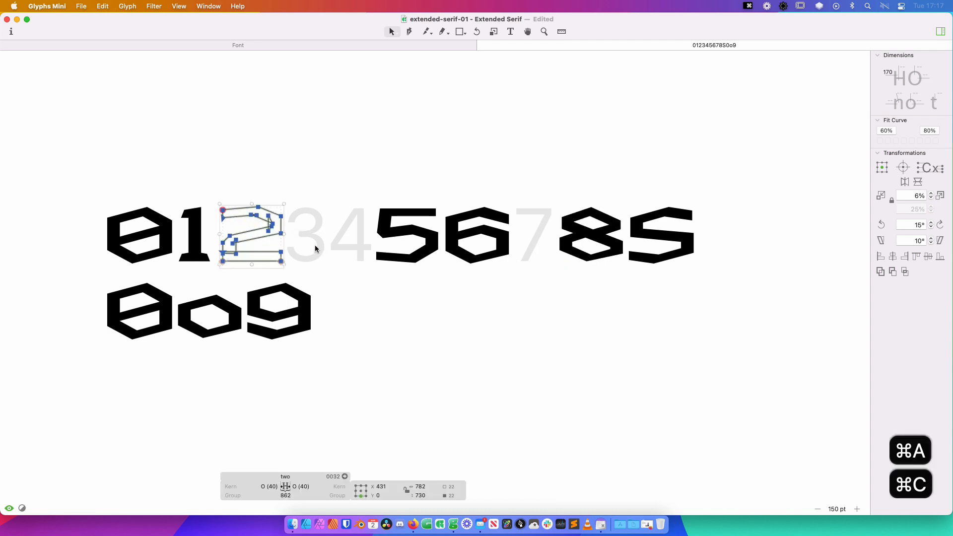
key(z)
drag(387, 181, 229, 308)
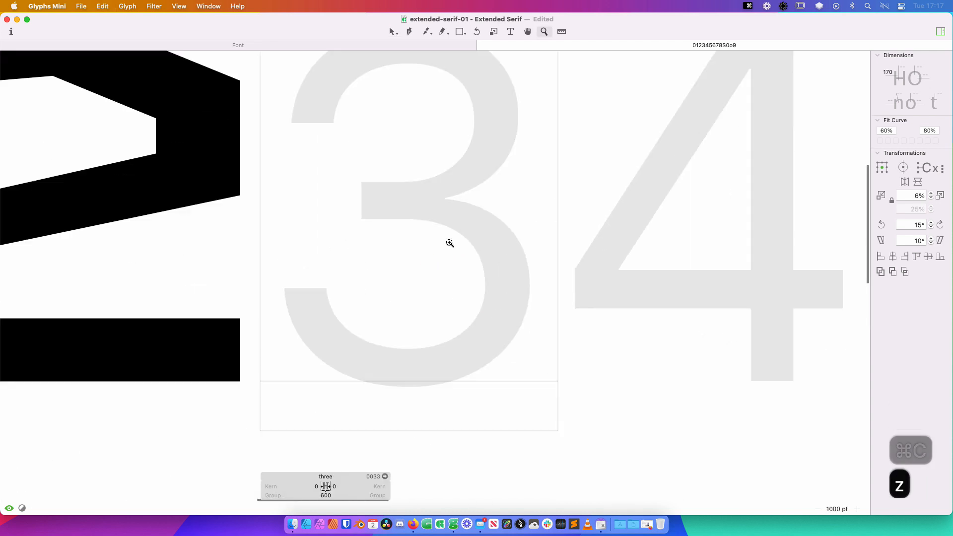
key(super+minus)
key(super+minus)
key(v)
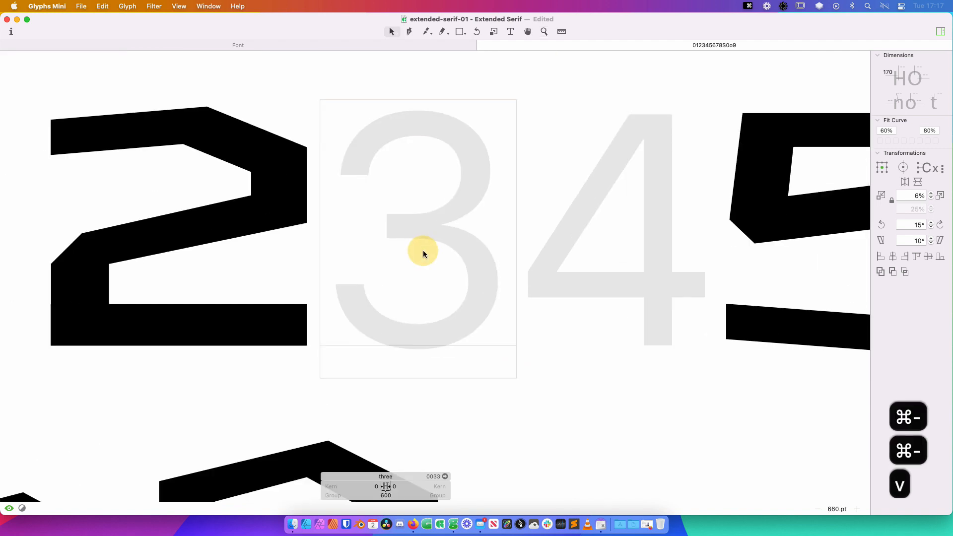
key(super+v)
Delete the horizontal base bar from the pasted outline in the three
click(436, 306)
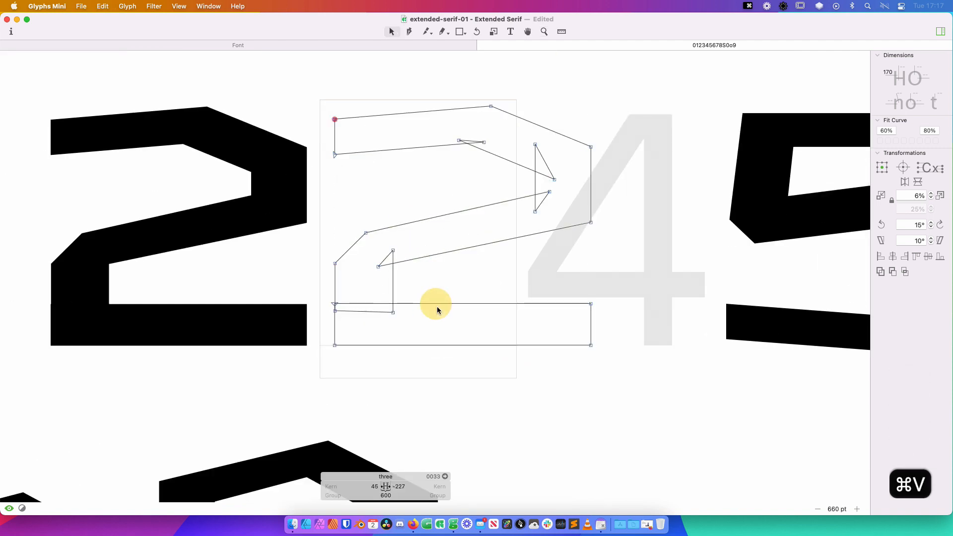
key(super+z)
double_click(452, 304)
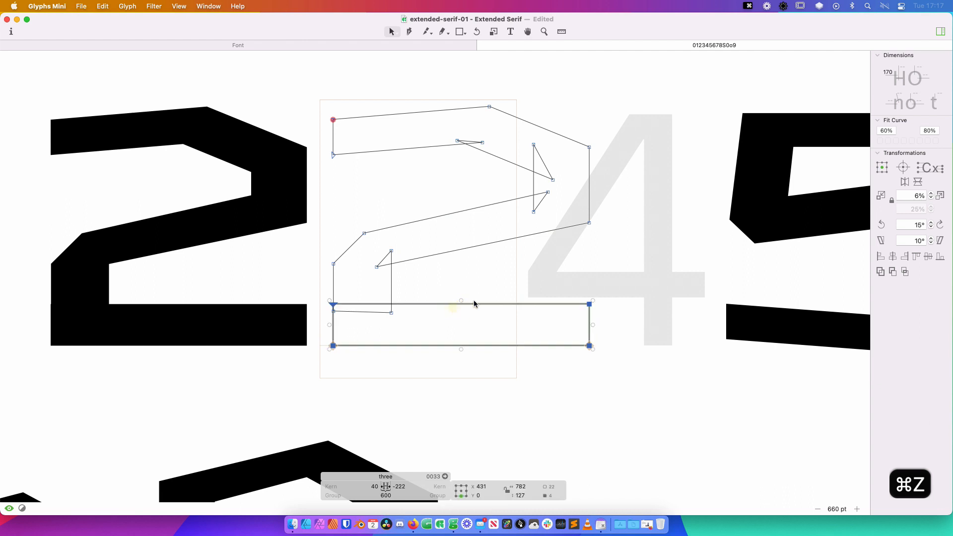
key(BackSpace)
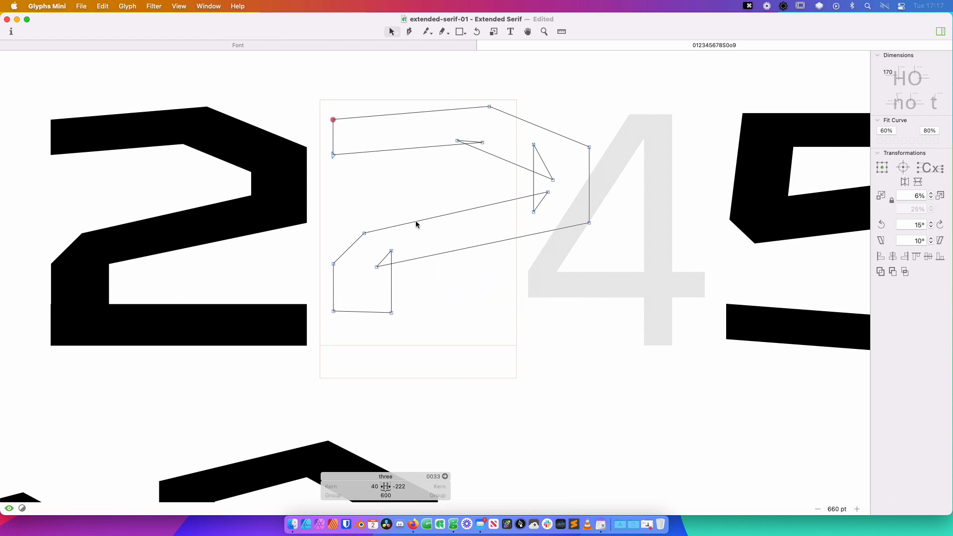
Duplicate the three's remaining outline, flip the copy vertically, and move it down 120 units to Y -20
key(super+a)
key(super+c)
key(super+v)
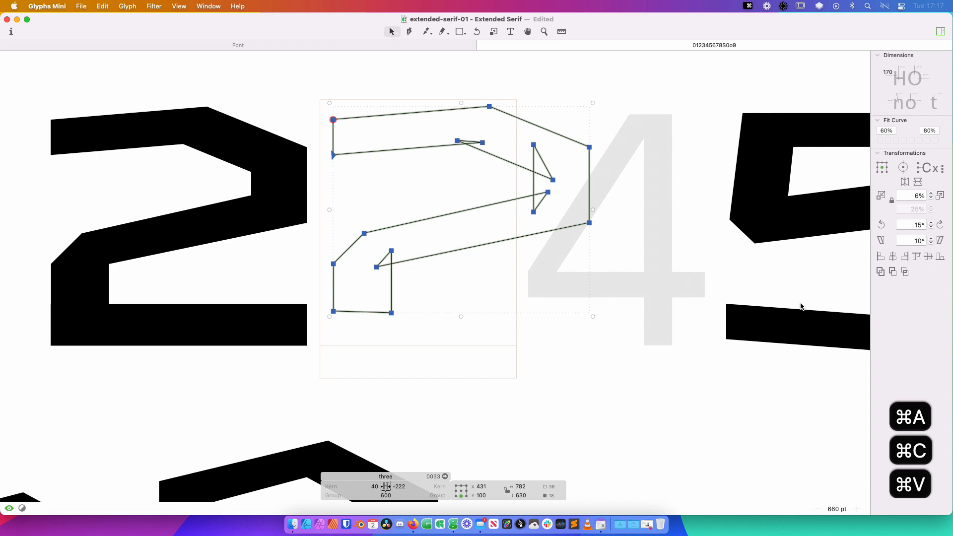
click(918, 182)
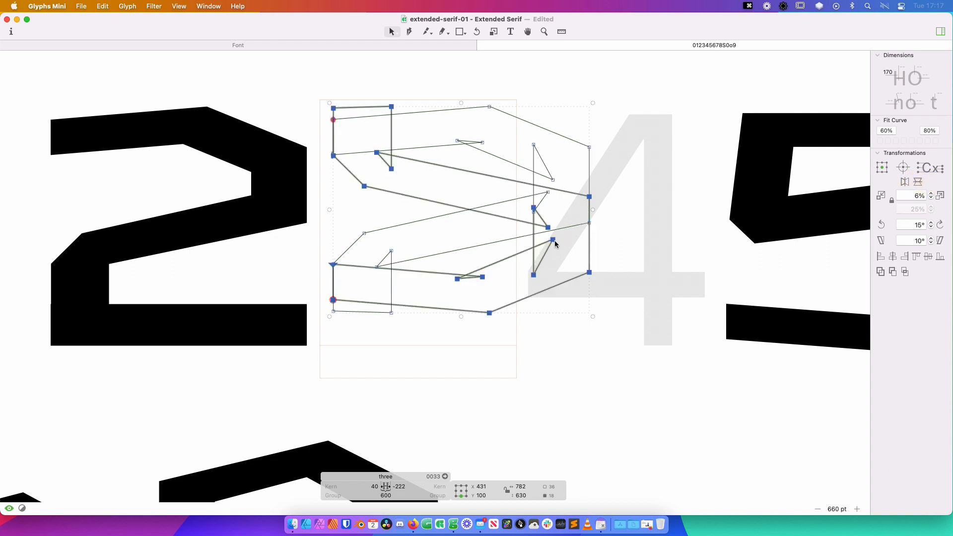
drag(554, 242, 547, 282)
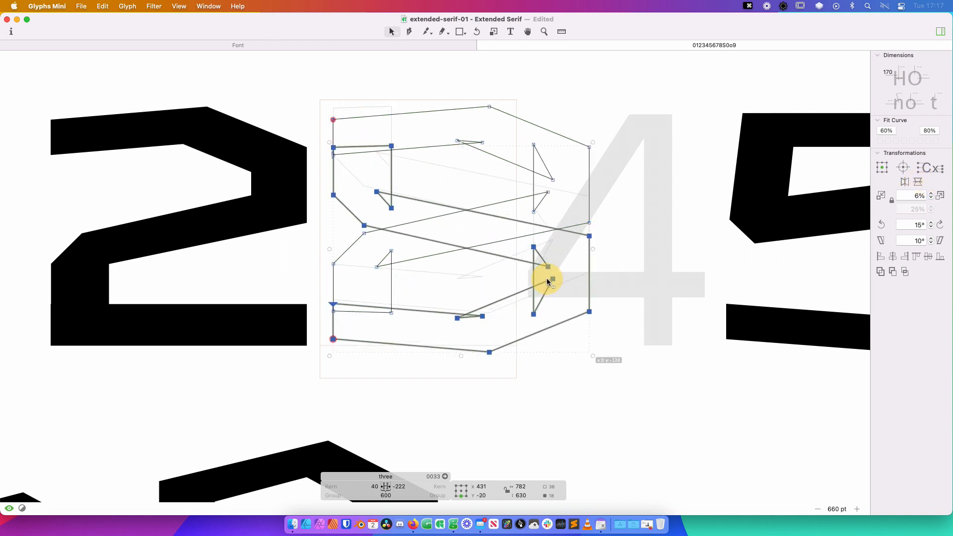
click(479, 272)
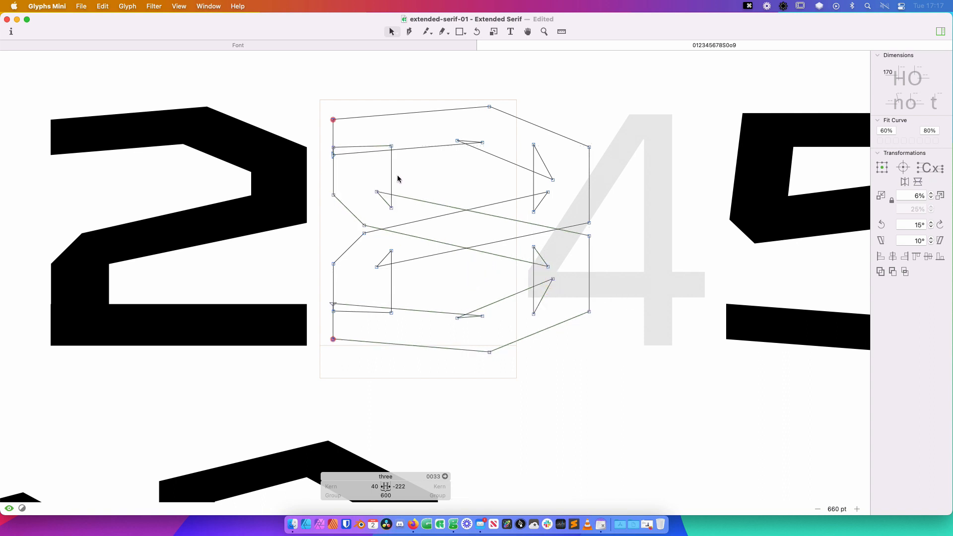
Delete the end segments of the short vertical stems on the three's upper and lower outlines
click(366, 145)
key(BackSpace)
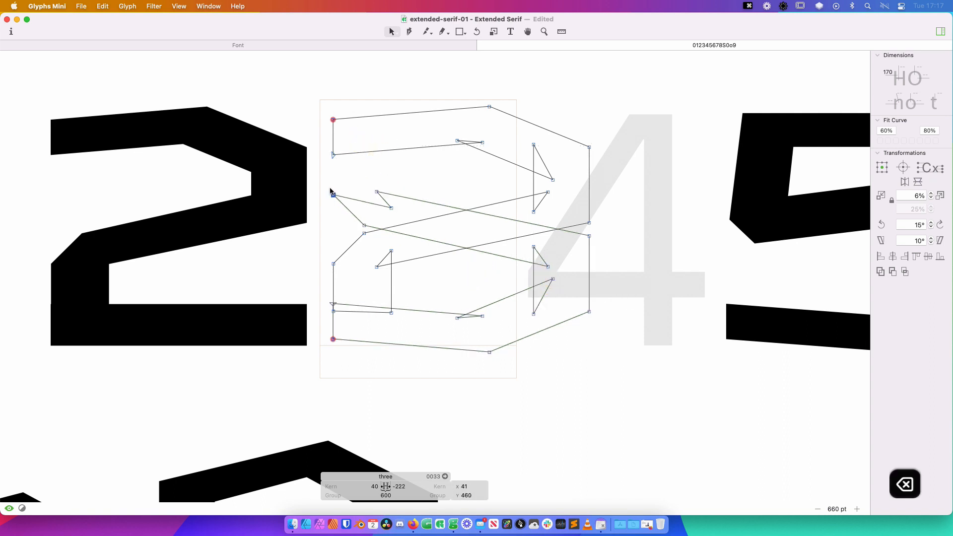
click(366, 313)
key(BackSpace)
double_click(383, 312)
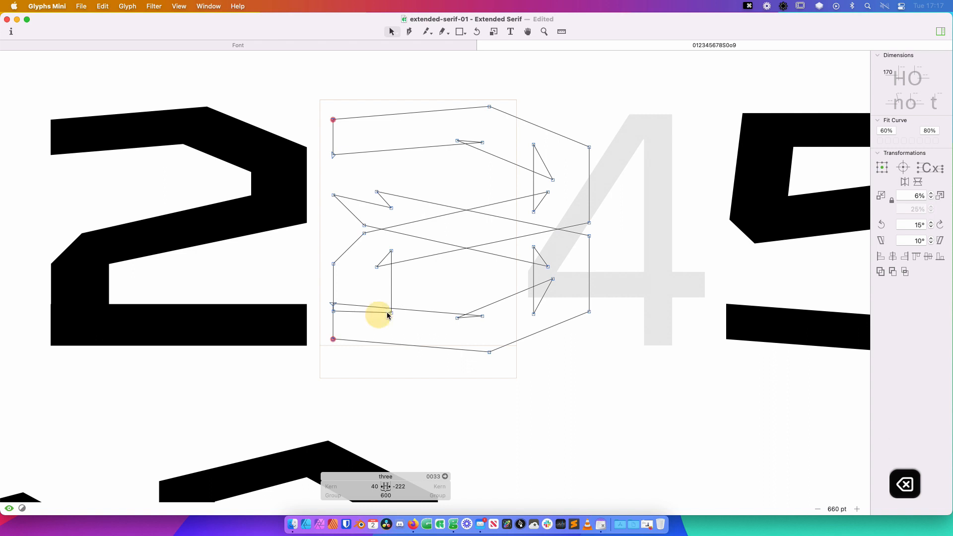
click(437, 293)
click(364, 313)
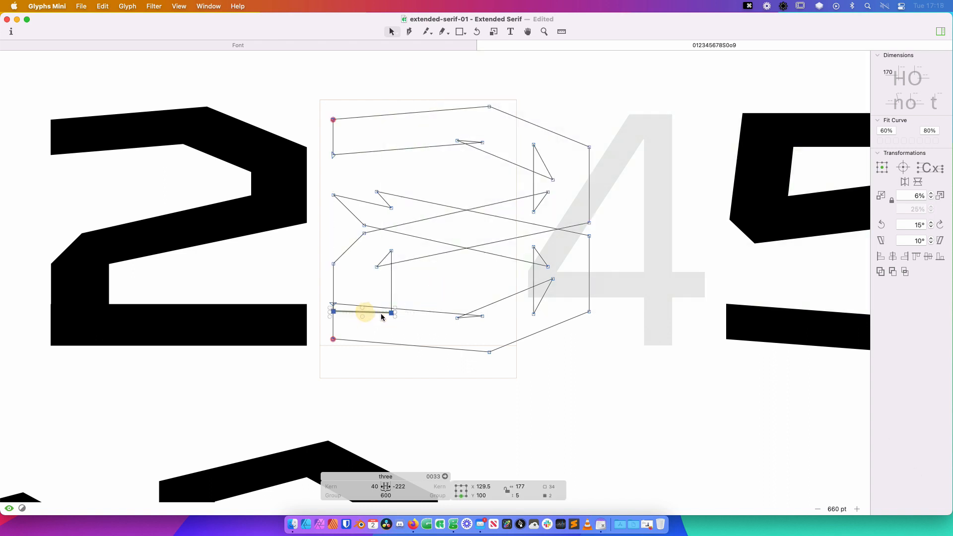
key(BackSpace)
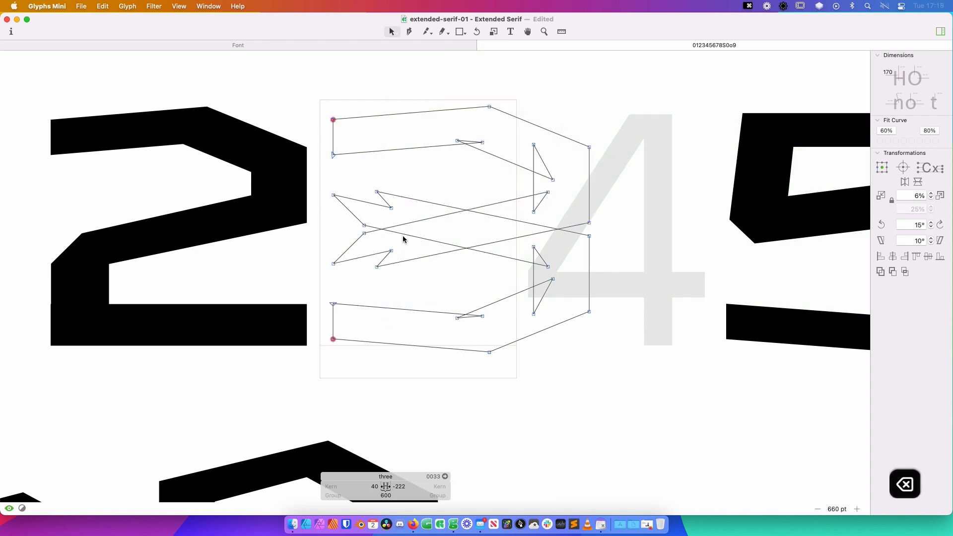
Delete the leftover stem nodes on both outlines so the three's middle arms end in simple slanted edges, checking the filled preview
click(392, 208)
key(BackSpace)
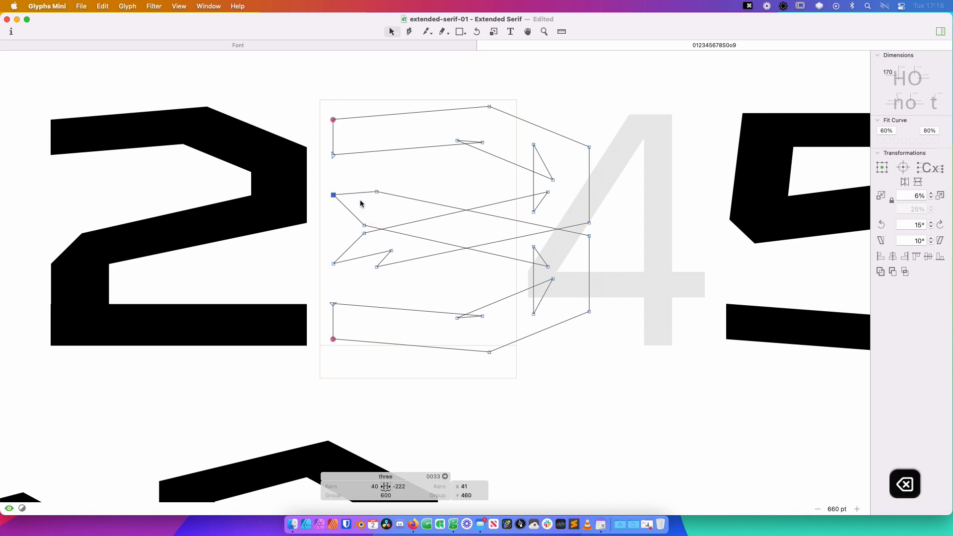
click(333, 195)
key(BackSpace)
click(333, 264)
key(BackSpace)
click(391, 251)
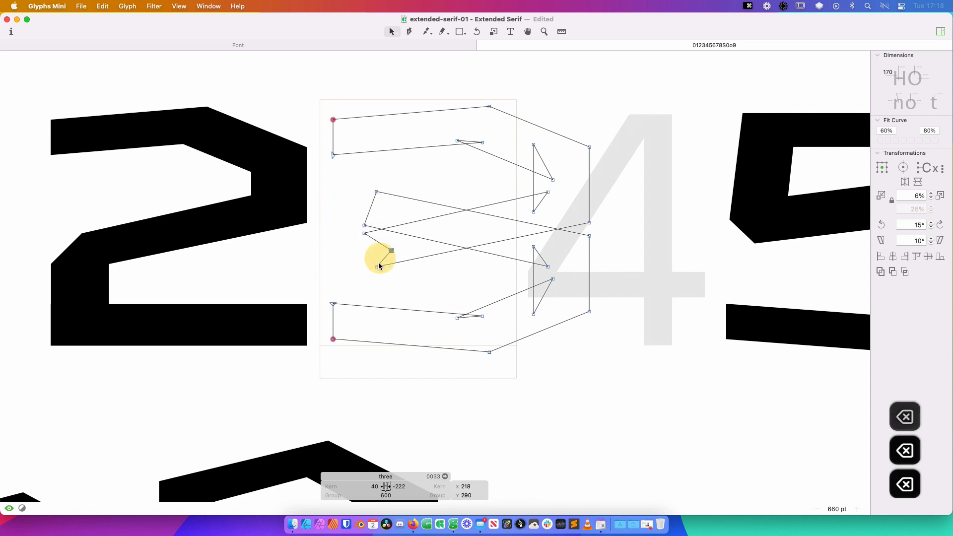
key(BackSpace)
key(space)
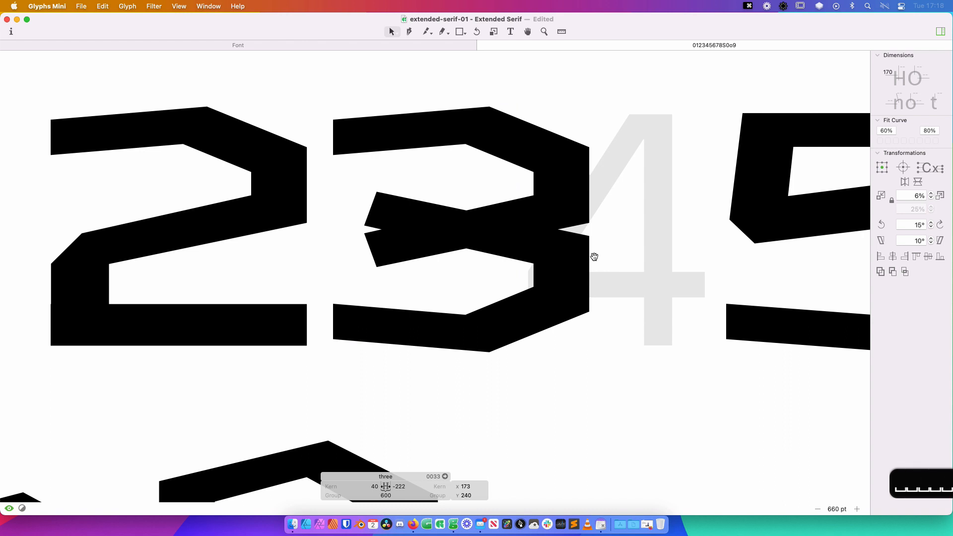
Raise the middle-arm nodes and adjoining lower-right corner nodes of the three's upper outline 40 units, to Y 280
double_click(513, 195)
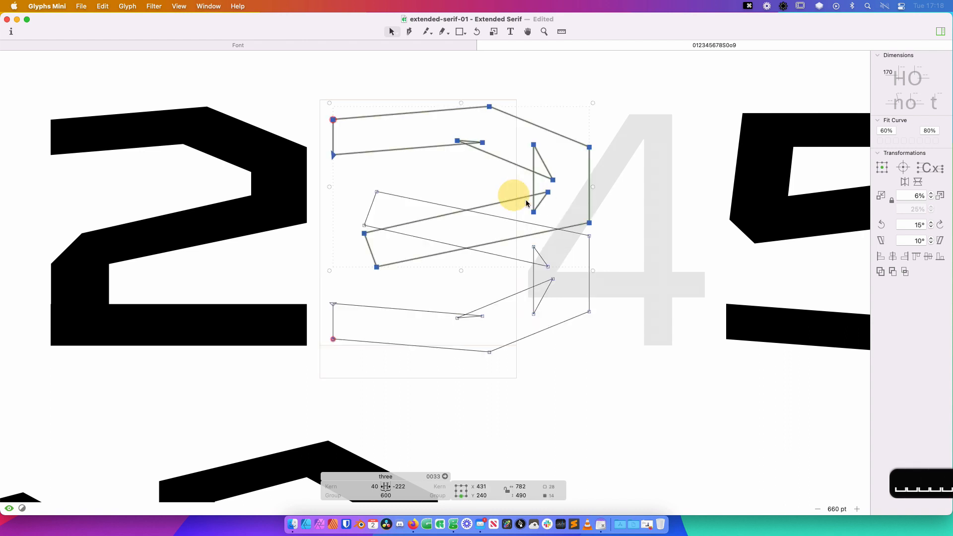
click(565, 194)
drag(564, 174, 517, 211)
drag(606, 214, 584, 226)
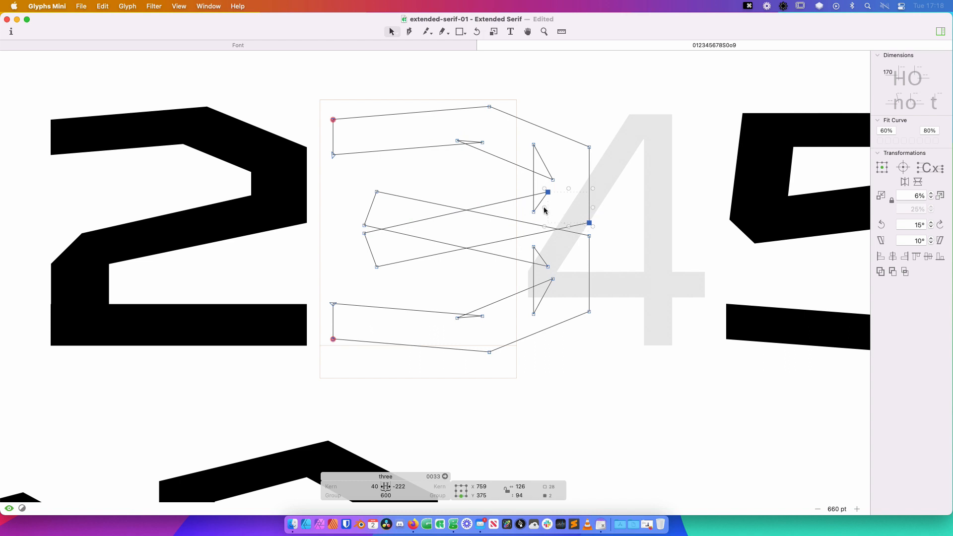
shift+click(533, 212)
shift+click(371, 250)
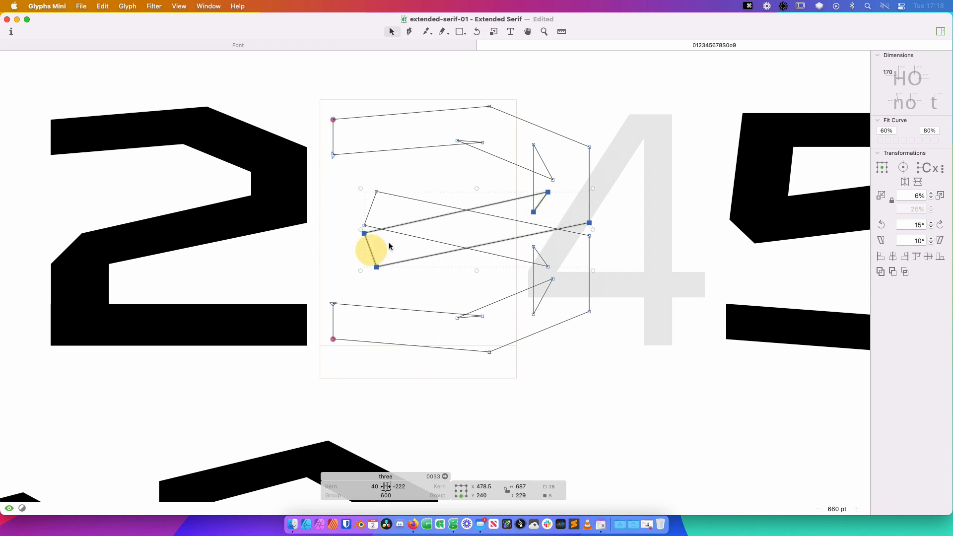
key(shift+Up)
key(shift+Up)
key(shift+Up)
key(shift+space)
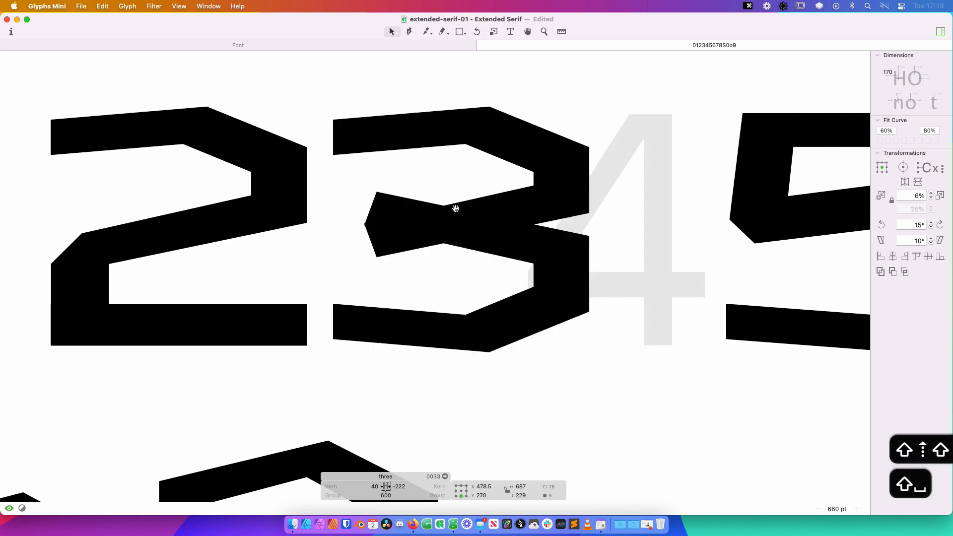
key(space)
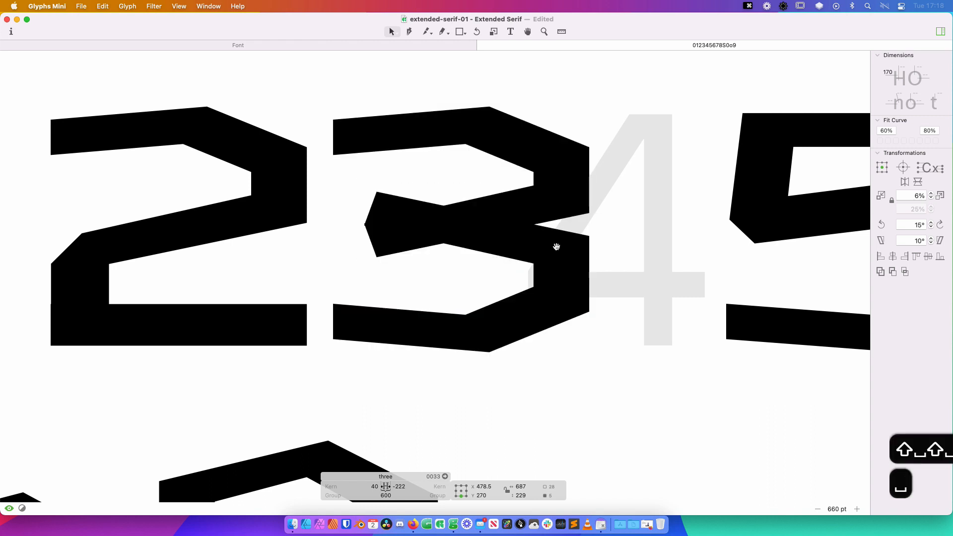
key(shift+Up)
key(space)
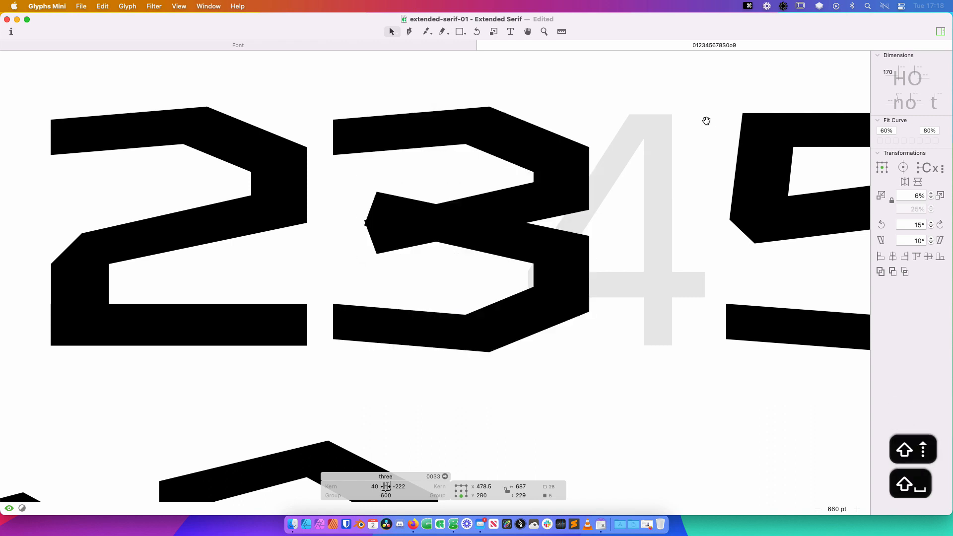
Select the three's upper and lower outlines and merge them into one outline with a union
click(393, 186)
double_click(413, 199)
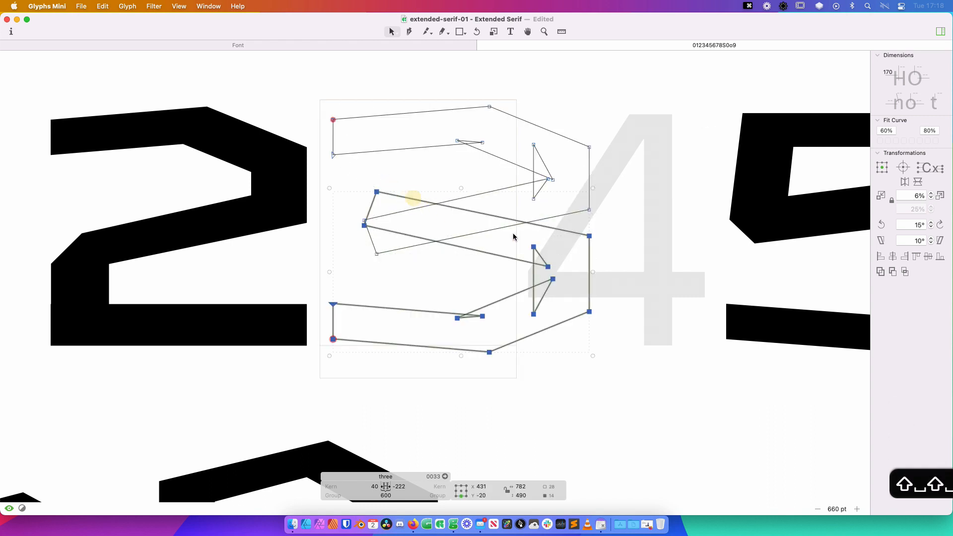
shift+double_click(564, 215)
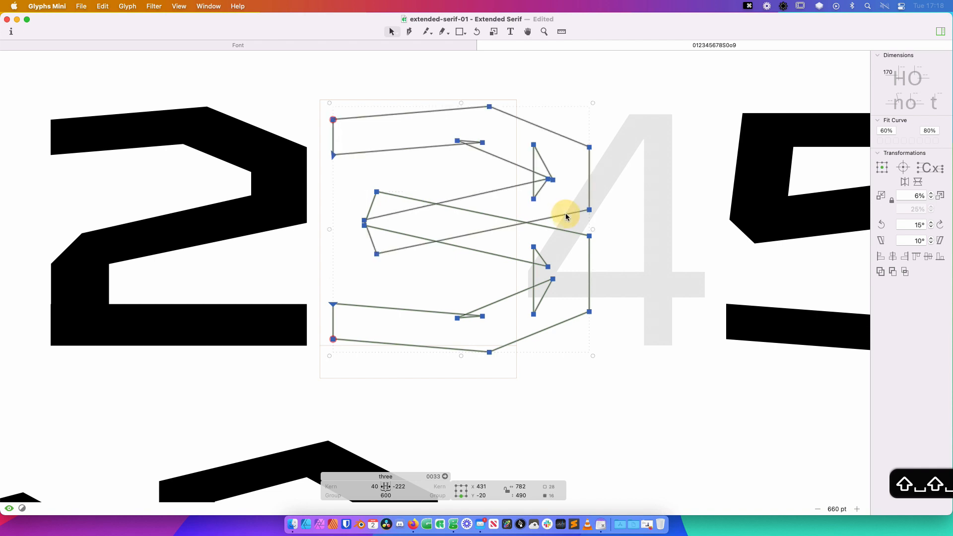
click(879, 273)
Try to delete the protruding end nodes of the three's middle arm to cut it off vertically
drag(481, 126, 435, 160)
shift+drag(548, 155, 508, 200)
drag(402, 177, 322, 283)
key(BackSpace)
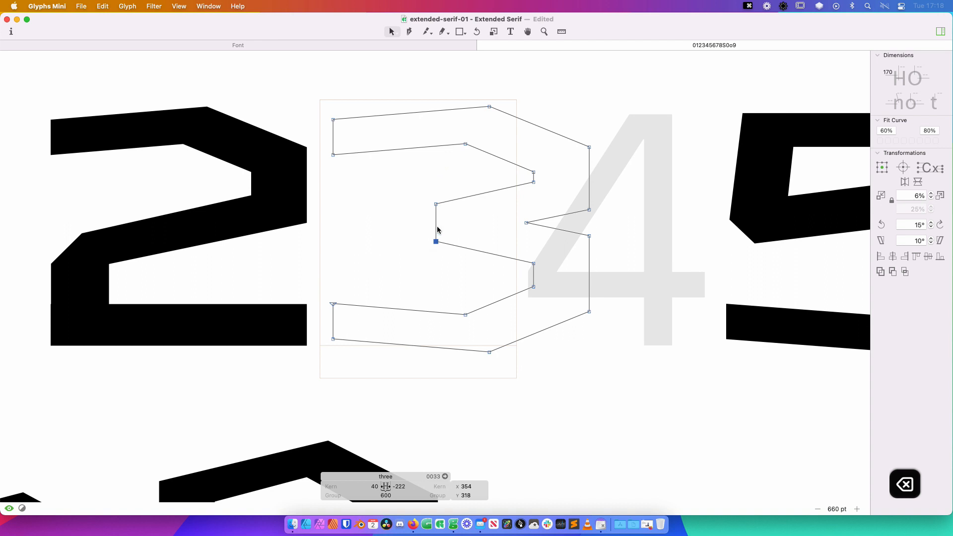
key(cmd+z)
click(395, 177)
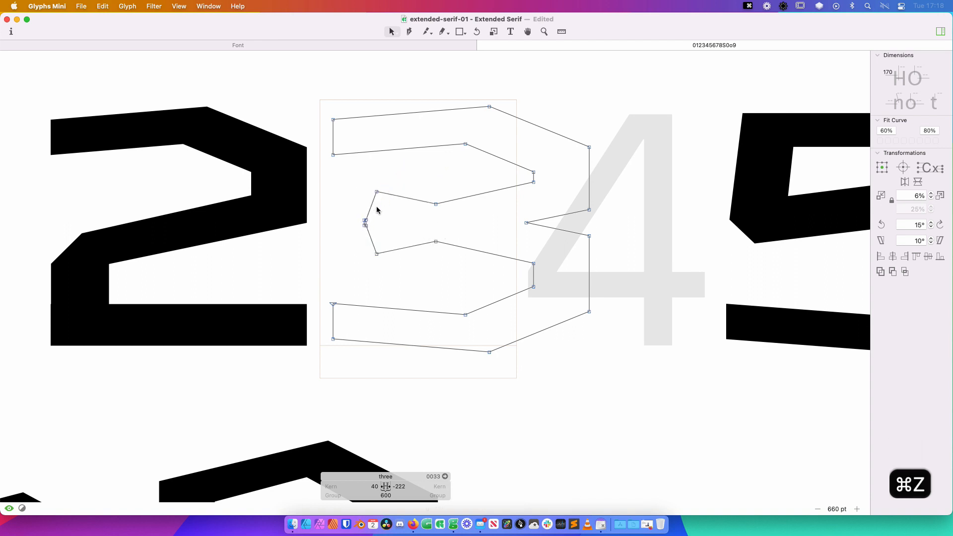
Delete the leftover tip nodes of the three's middle arm and square its end into a short horizontal stub
drag(376, 211, 331, 250)
key(BackSpace)
drag(376, 192, 377, 204)
drag(377, 254, 378, 242)
drag(371, 188, 405, 244)
click(396, 259)
key(space)
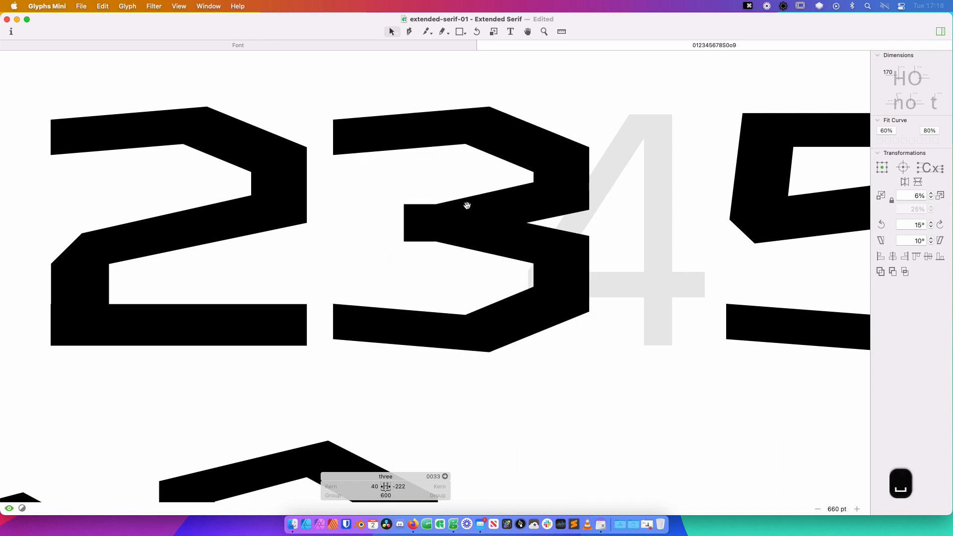
Open the corners at the inner nodes of both counters and the right-side notch of the three
click(526, 222)
shift+click(533, 177)
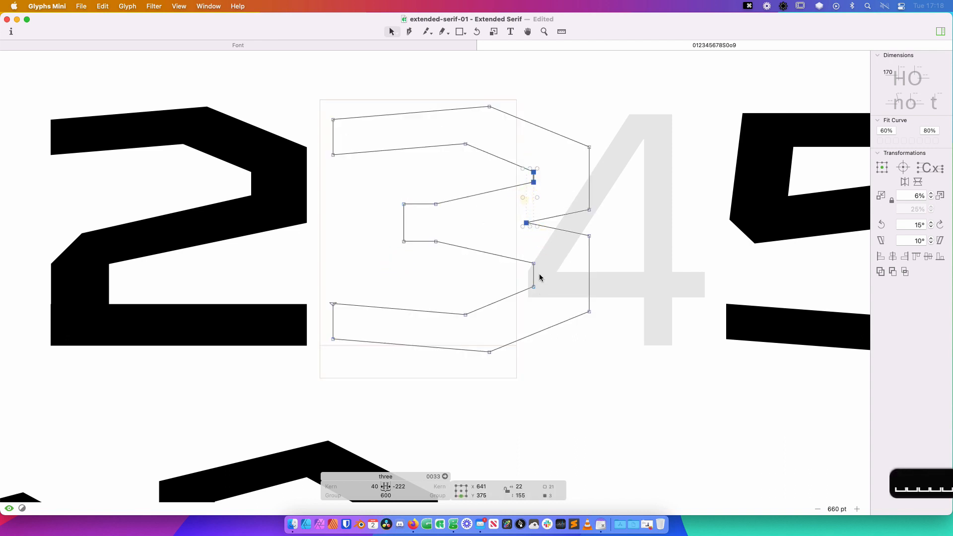
shift+click(535, 275)
shift+click(525, 291)
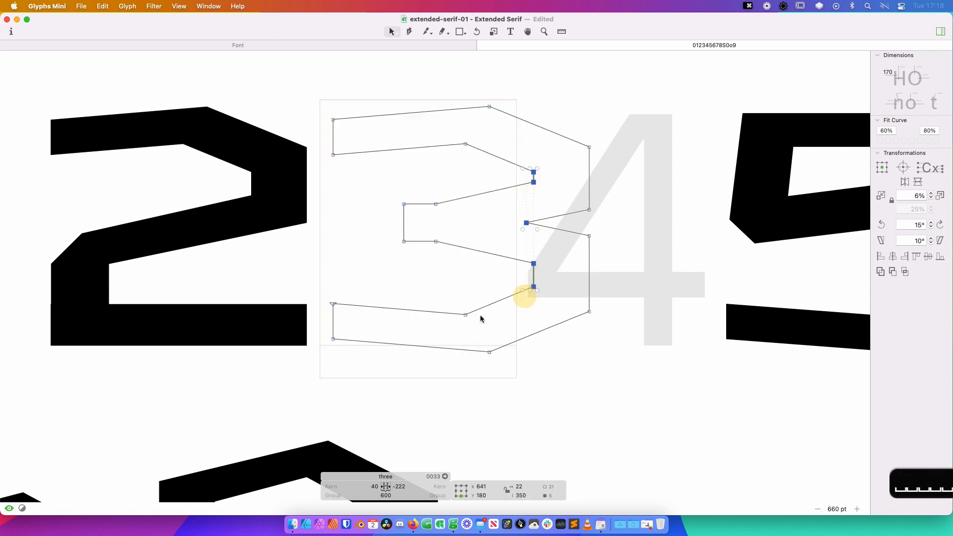
right_click(467, 145)
click(479, 148)
Deepen the three's right-side notch by moving its two opened tip nodes left 30 units, to X 556
key(super+minus)
key(super+minus)
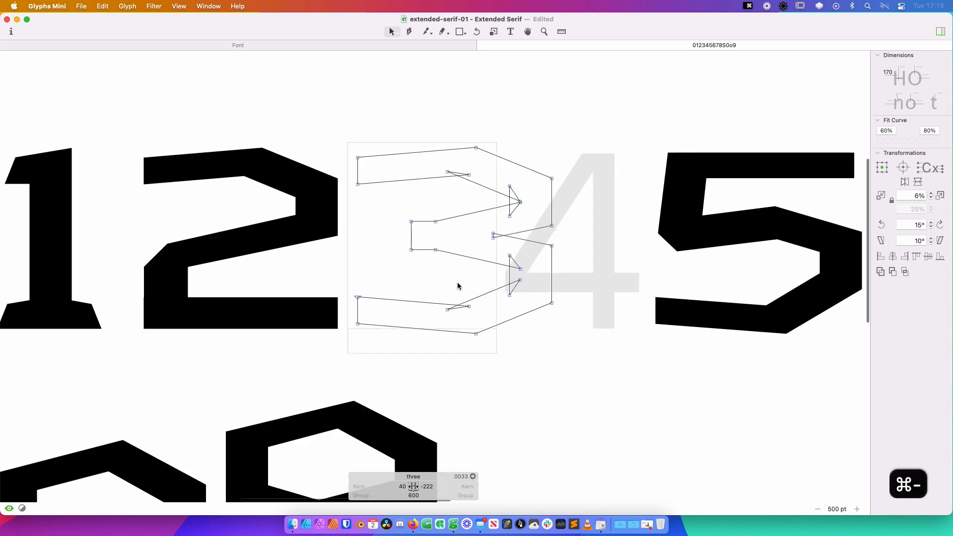
key(space)
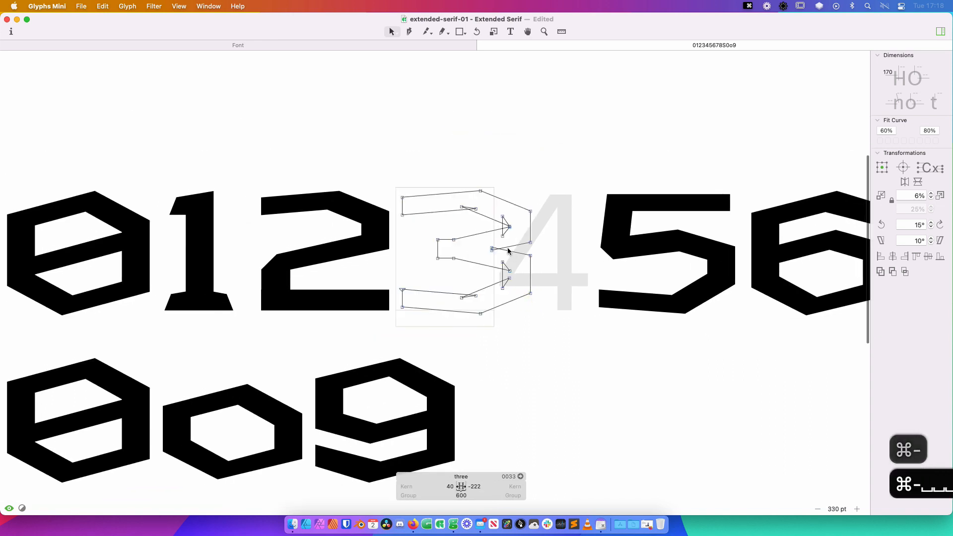
drag(485, 242, 500, 256)
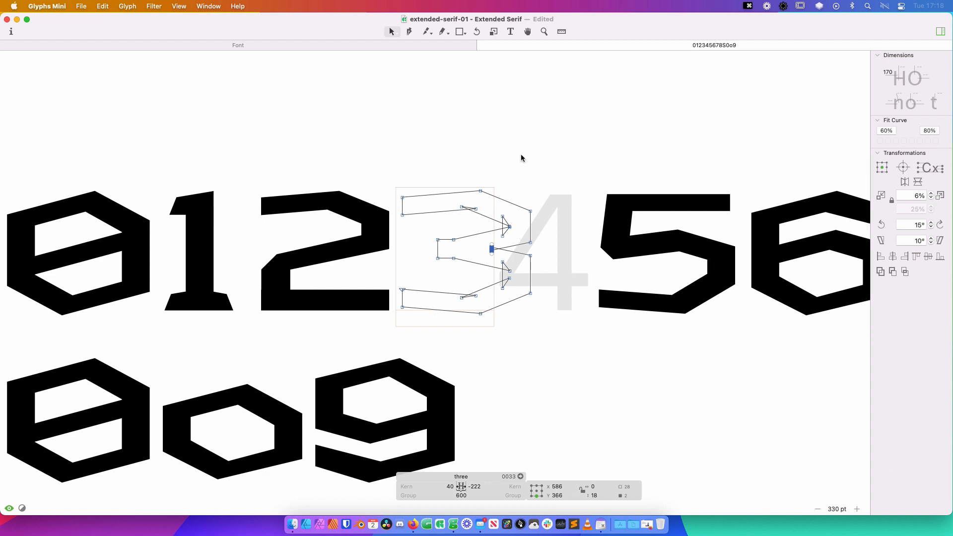
key(space)
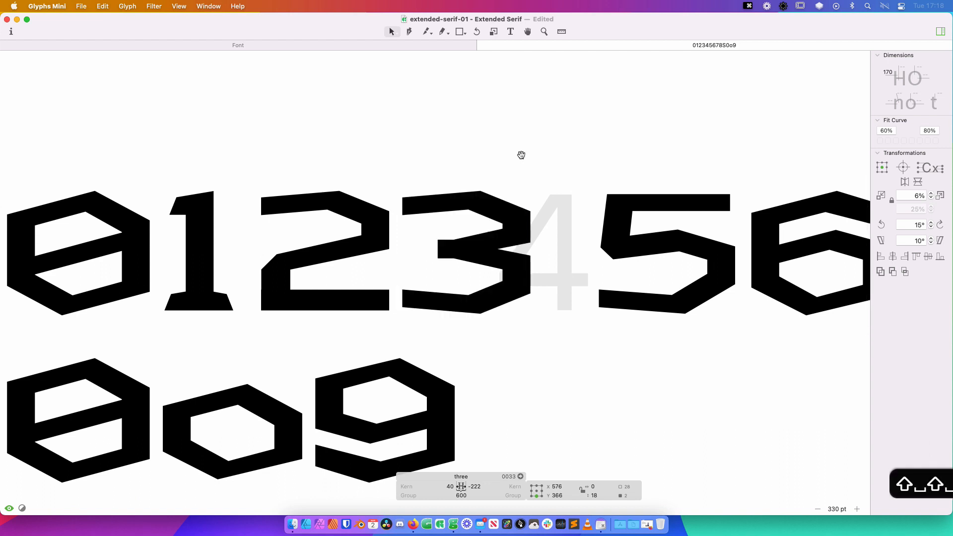
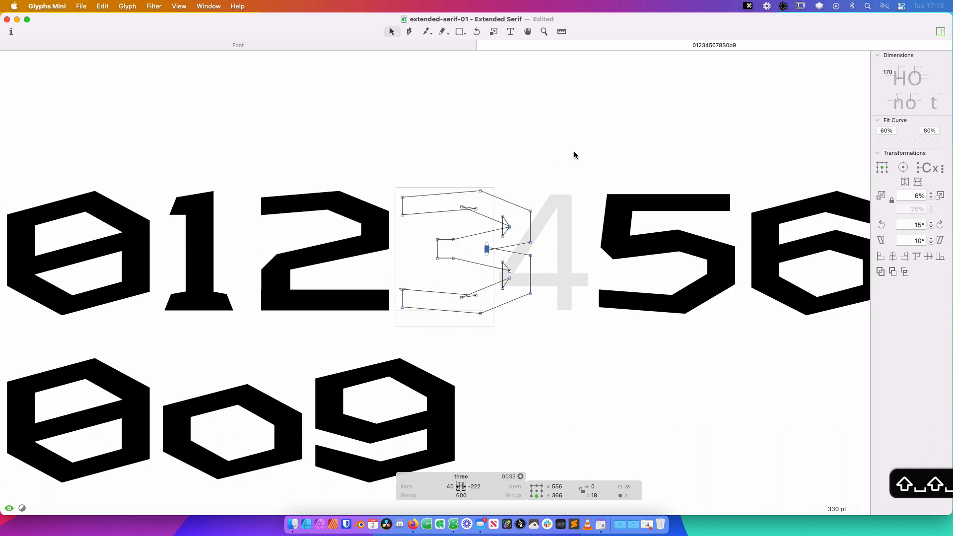
Narrow the three by moving all nodes except the ends of its upper and lower arms left 60 units, to X 479
drag(573, 167, 426, 343)
key(shift+Left)
key(shift+Left)
key(shift+Left)
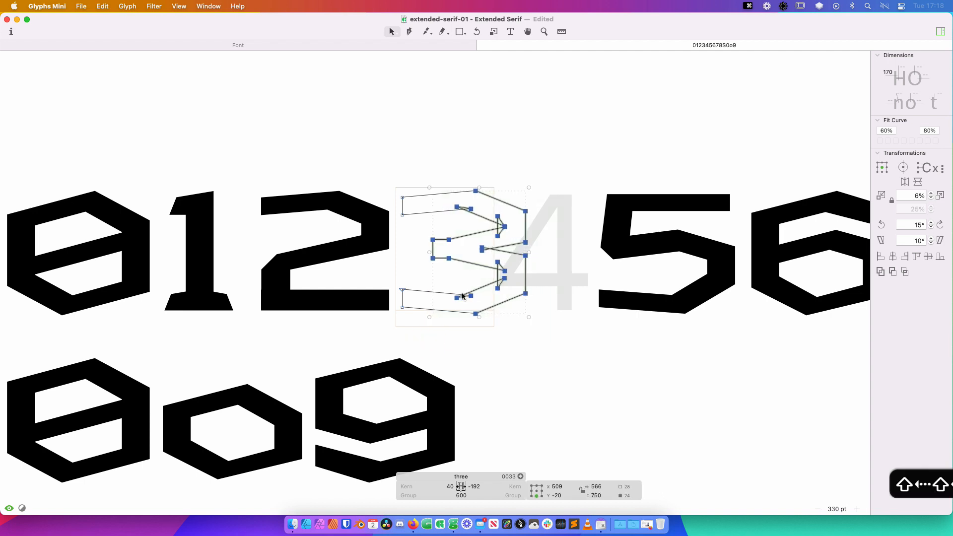
key(shift+Left)
key(shift+Left)
key(shift+Left)
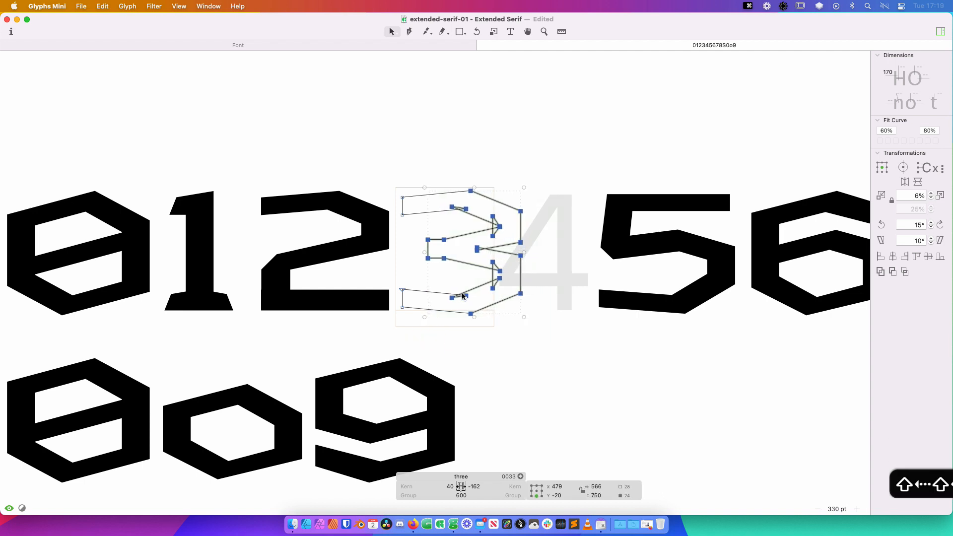
key(shift+Right)
key(shift+Right)
key(shift+Left)
key(shift+Left)
key(shift+Left)
key(shift+Right)
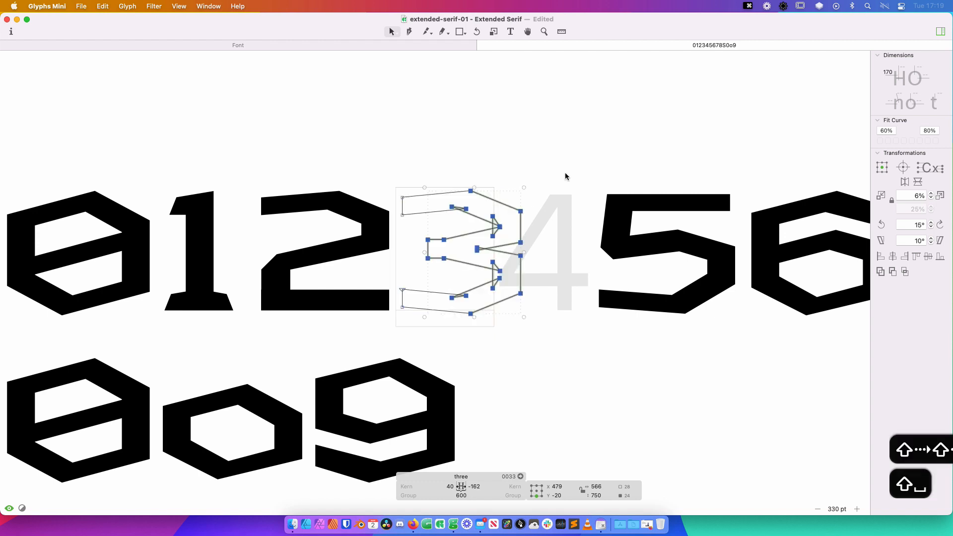
Move the three's right-hand stem and notch nodes right 30 units, to X 659, and preview the filled shape
drag(566, 177, 477, 330)
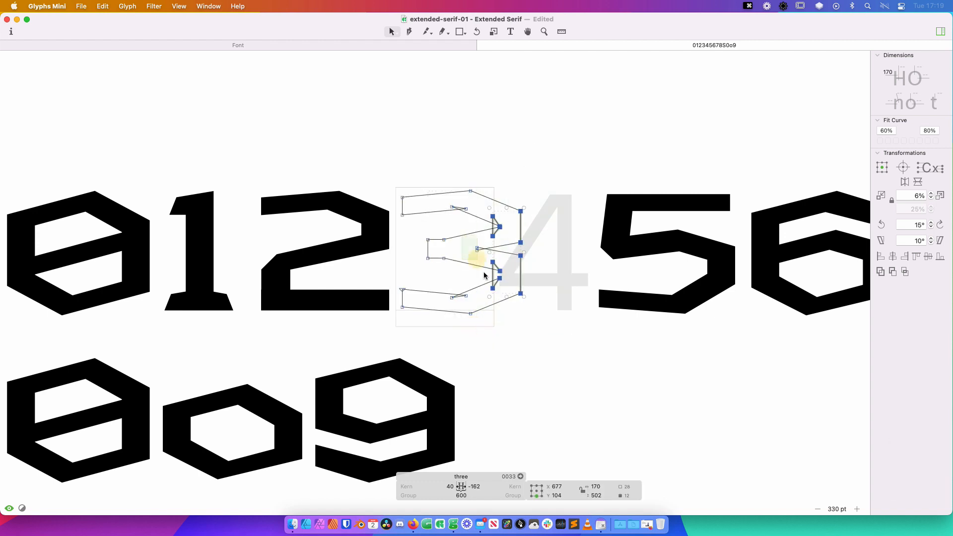
shift+click(477, 248)
key(shift+Right)
key(shift+Right)
key(shift+Right)
key(shift+Left)
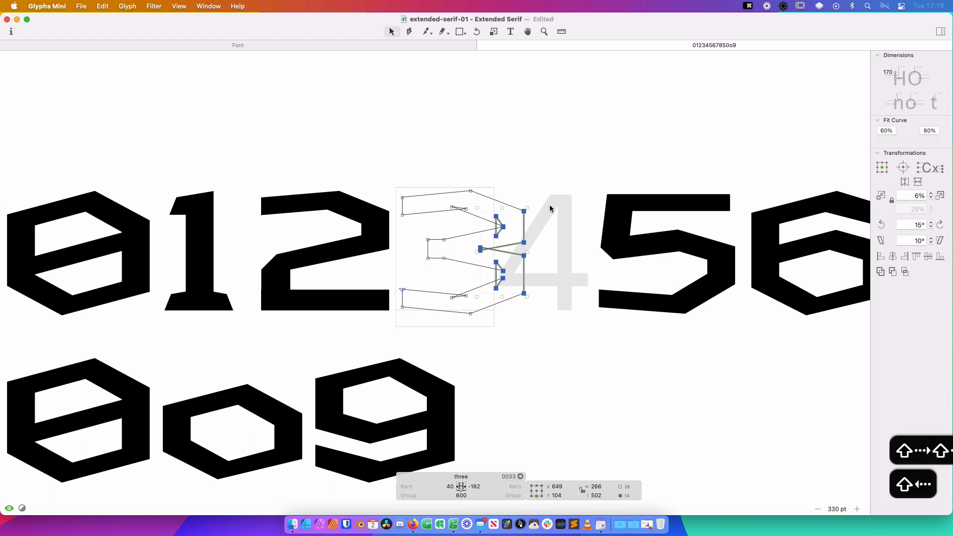
key(y)
key(t)
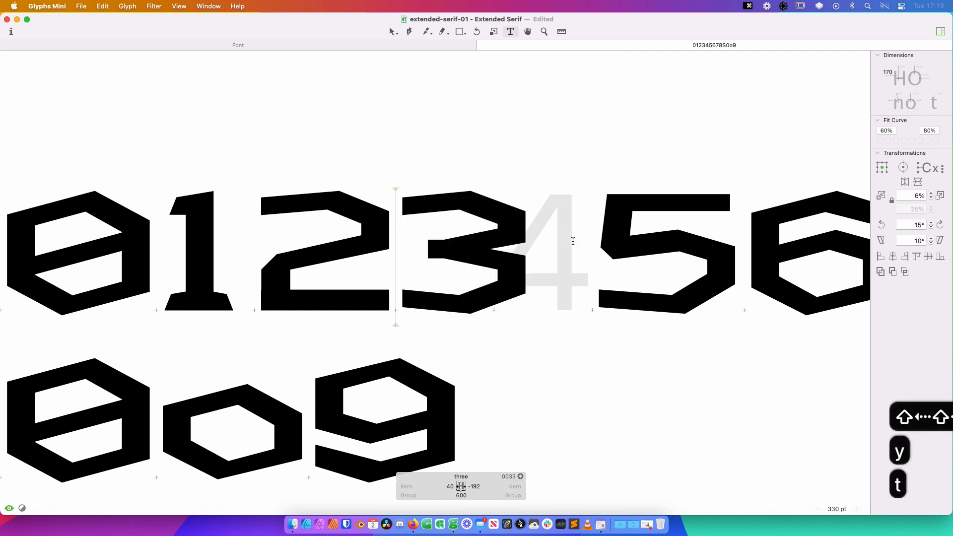
Link the three's left and right sidebearings to those of the O
click(572, 241)
key(Escape)
double_click(457, 269)
click(444, 487)
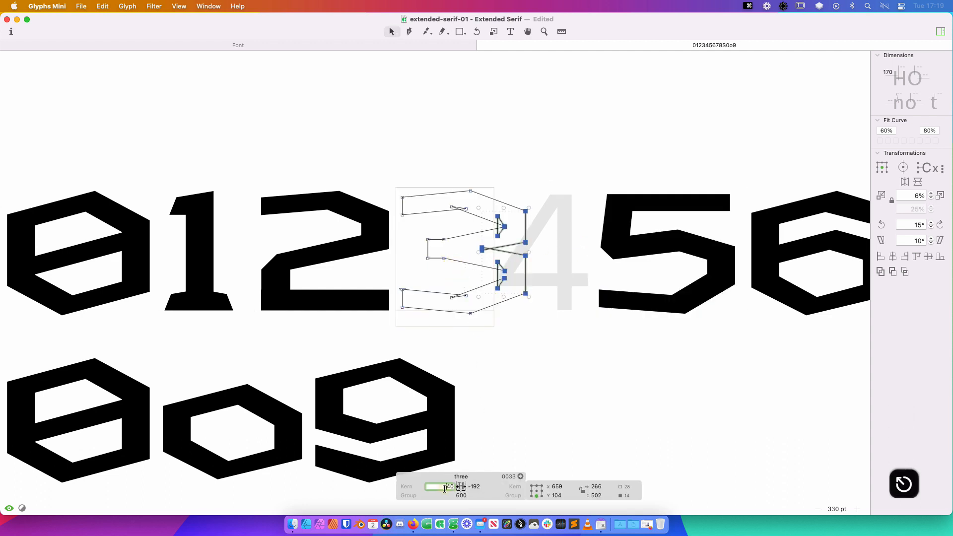
key(super+a)
text(O)
key(Return)
key(super+0)
key(super+0)
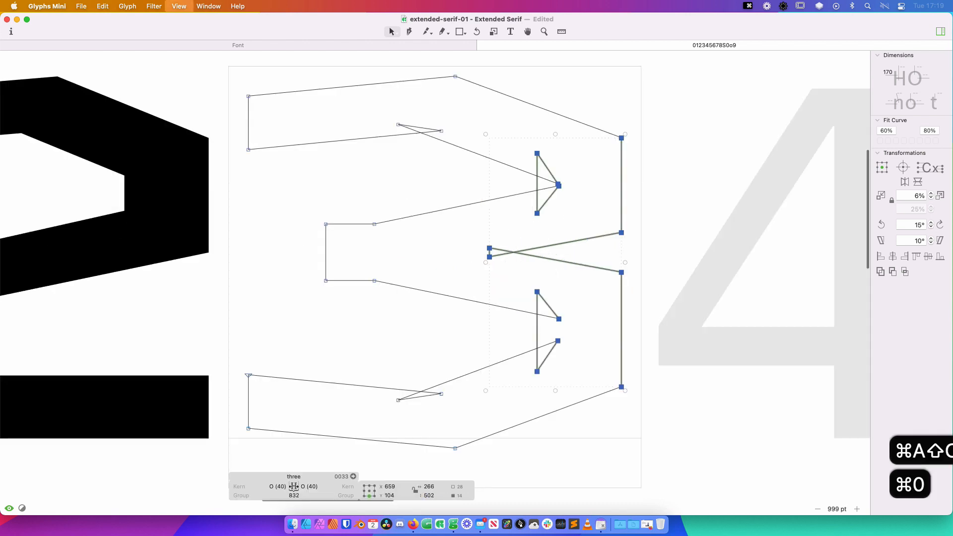
Examine the three's width and spacing in the whole line of numerals
key(super+minus)
key(super+minus)
key(super+minus)
key(super+minus)
key(super+minus)
key(super+minus)
key(super+minus)
key(t)
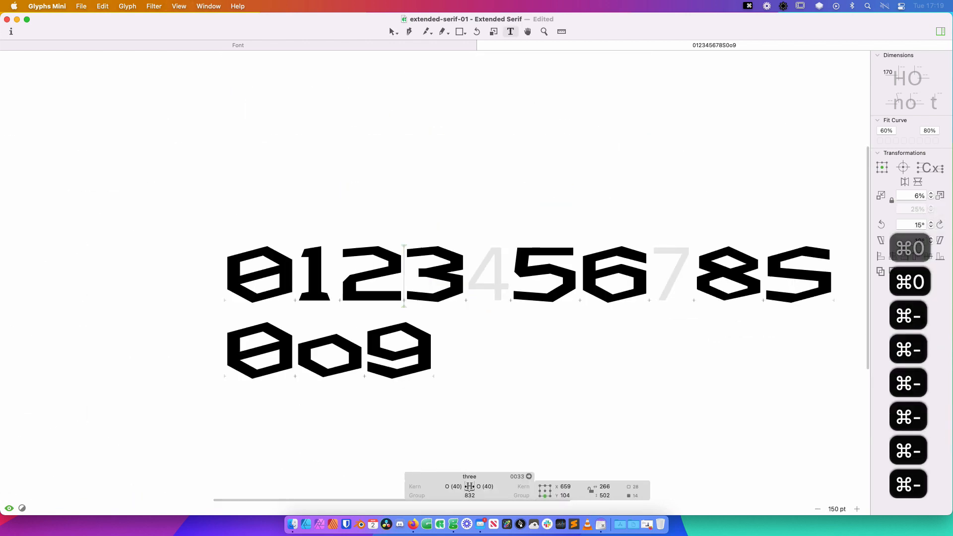
click(512, 238)
Try to widen the three by scaling its entire outline
key(Escape)
double_click(438, 274)
drag(475, 235, 380, 314)
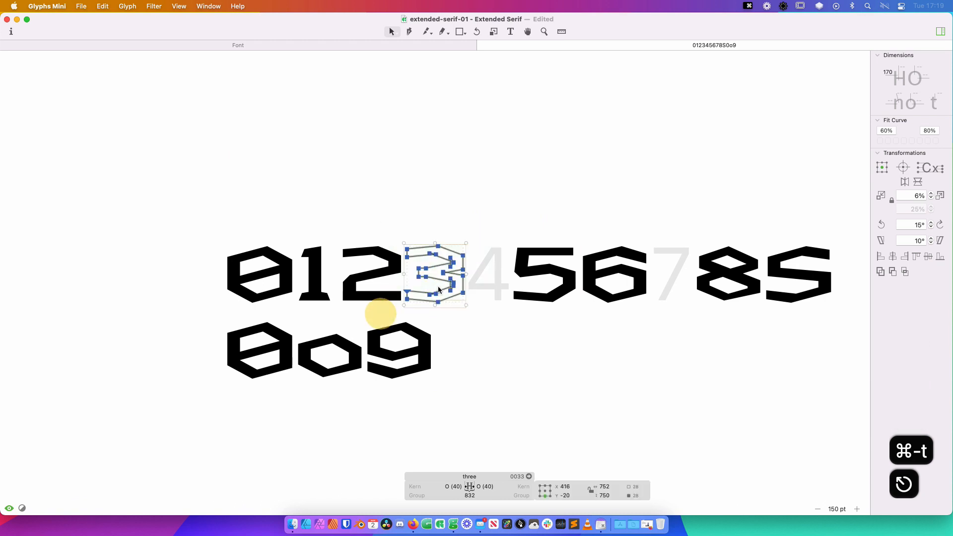
drag(466, 275, 472, 277)
key(super+z)
Widen the three by moving its right part, including the middle arm's inner nodes, right 20 units, to X 563
key(z)
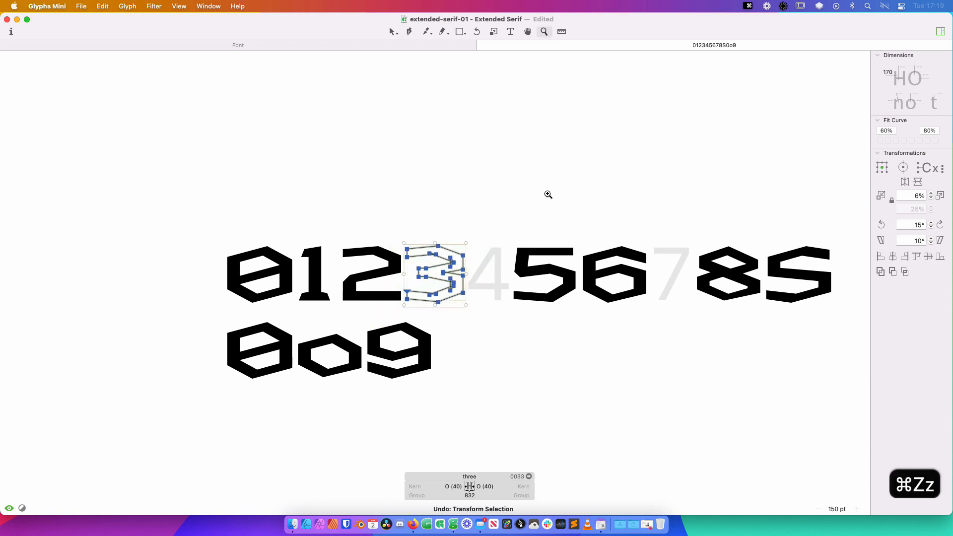
drag(530, 208, 355, 347)
key(v)
drag(590, 130, 378, 363)
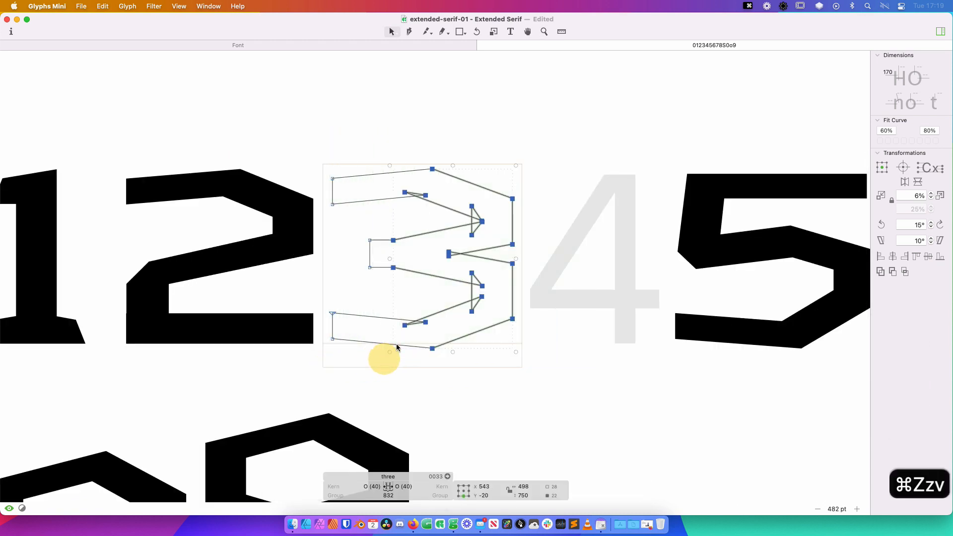
key(shift+Right)
key(shift+Right)
key(space)
drag(557, 245, 454, 235)
key(super+minus)
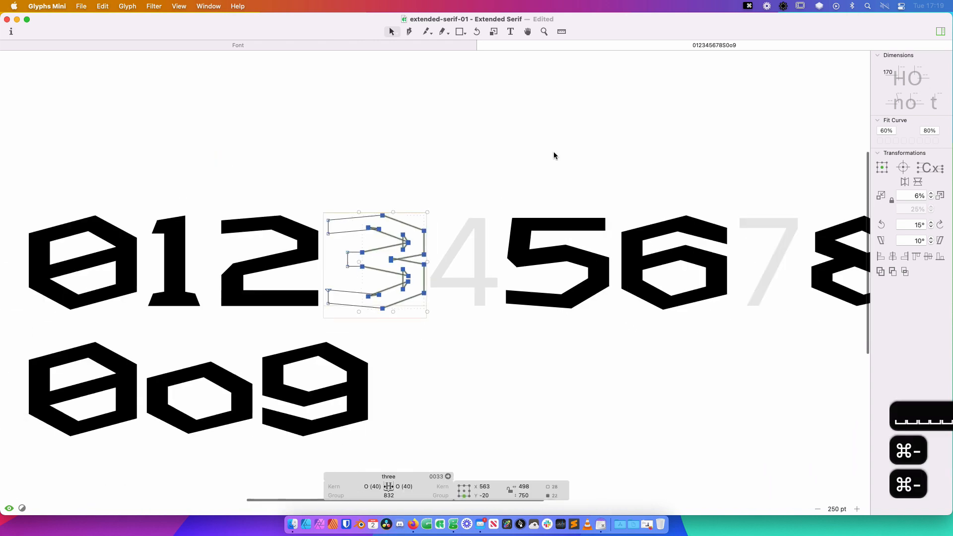
key(super+minus)
Insert a nine after the three to compare the two numerals, and remove it from the text
key(t)
click(518, 195)
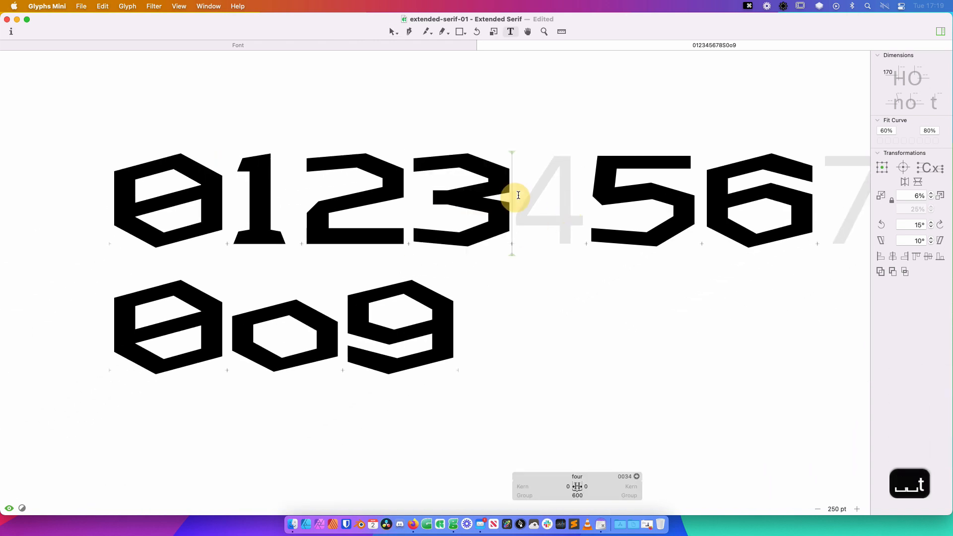
text(9)
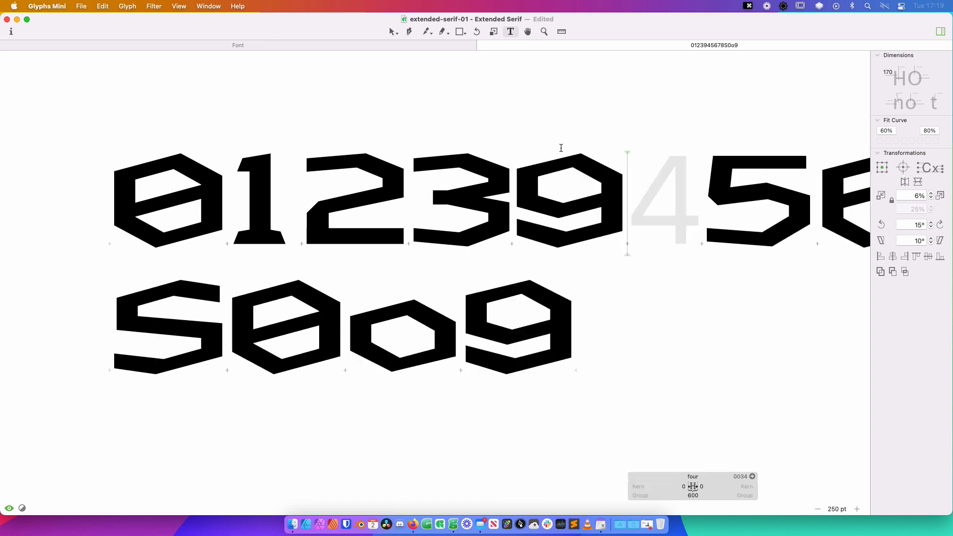
key(BackSpace)
key(Escape)
Taper the three's middle arm by lowering its upper end node to Y 409 and raising the lower one to Y 341
key(z)
key(v)
drag(562, 132, 324, 258)
double_click(358, 277)
key(shift+Down)
key(shift+Down)
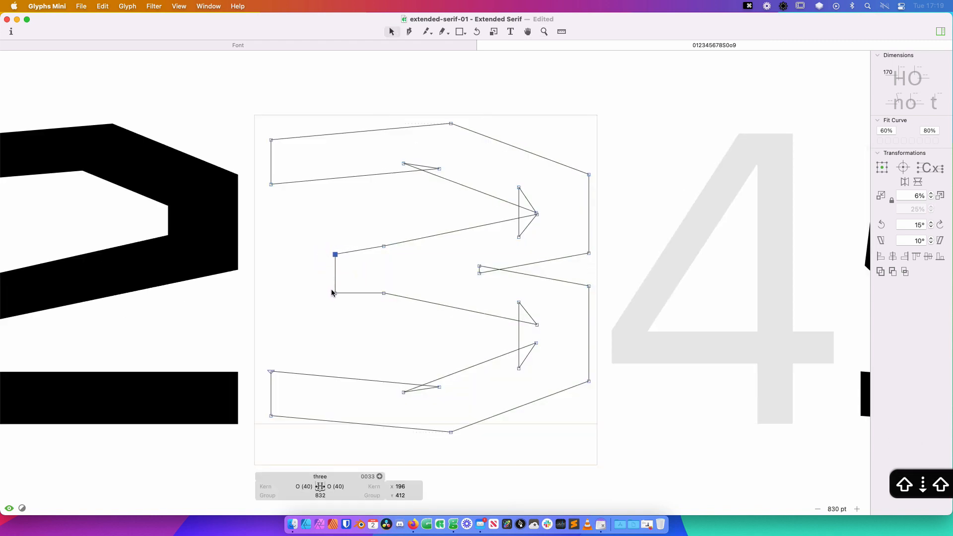
key(shift+Down)
click(335, 292)
key(shift+Up)
key(shift+Up)
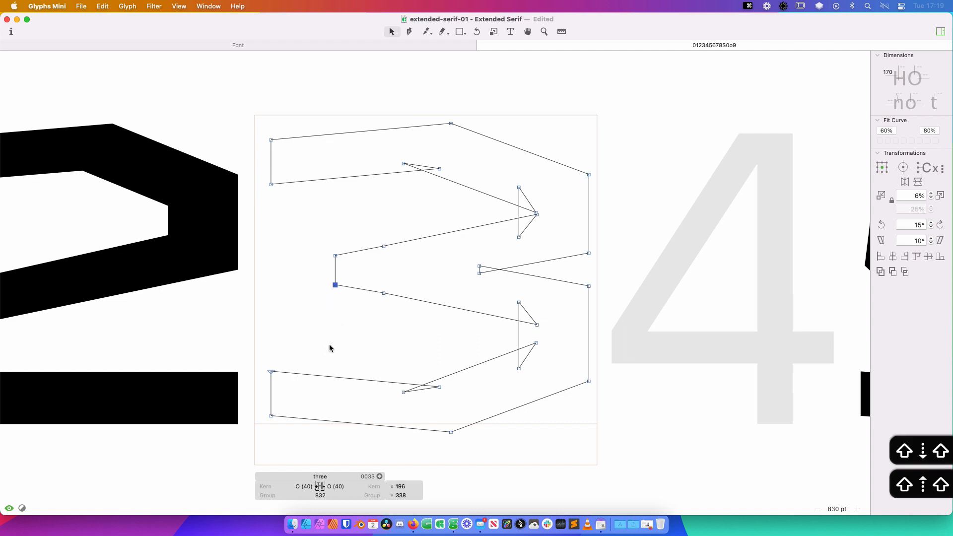
key(Up)
key(Up)
key(Up)
key(space)
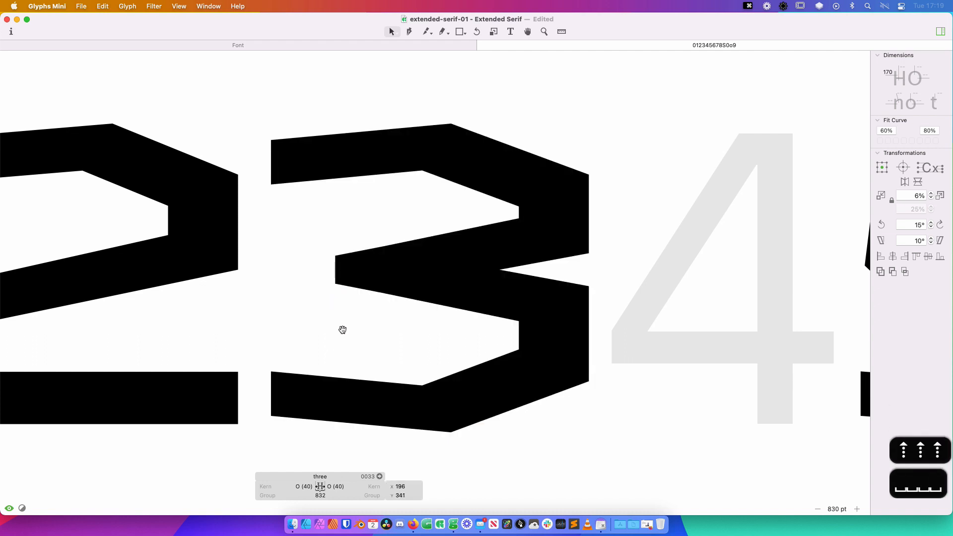
Delete the middle arm's two intermediate nodes and shorten the arm by moving its end right 30 units, to X 226
drag(402, 233, 357, 329)
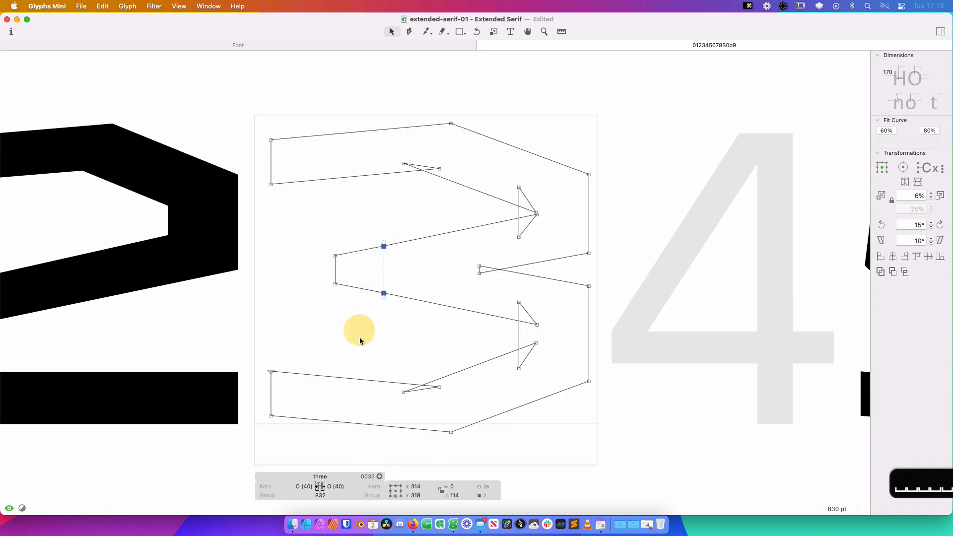
key(BackSpace)
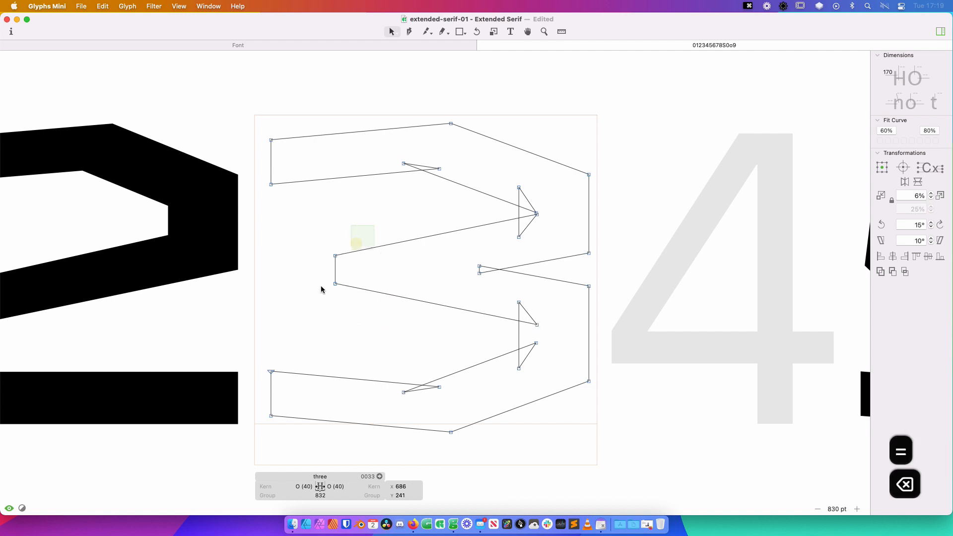
click(335, 272)
key(shift+Right)
key(shift+Right)
key(shift+Right)
key(space)
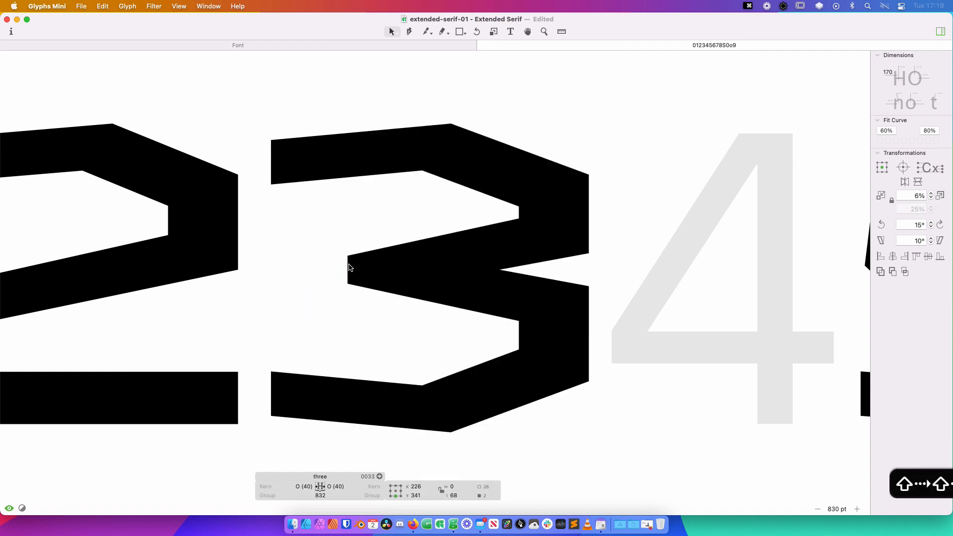
key(super+minus)
key(super+minus)
key(super+minus)
key(space)
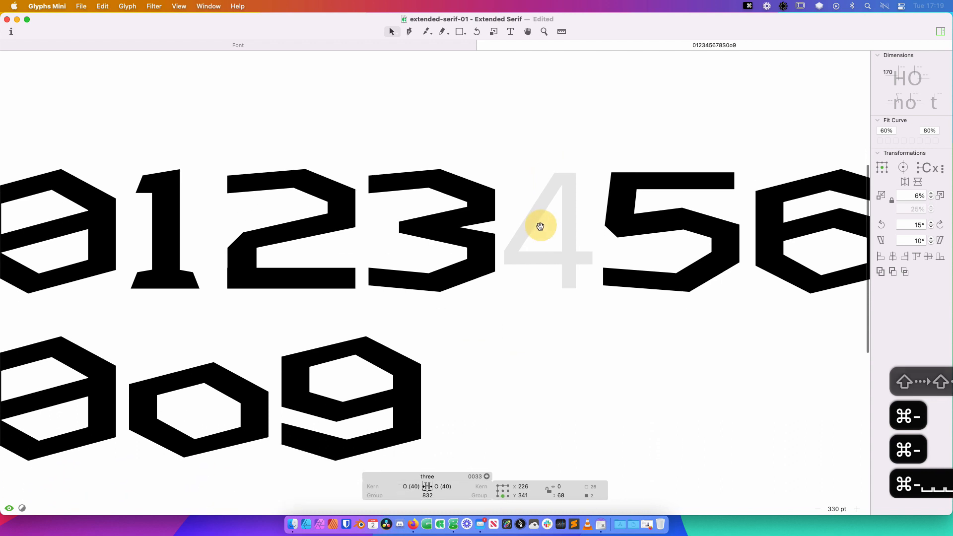
scroll(536, 228, right, 5)
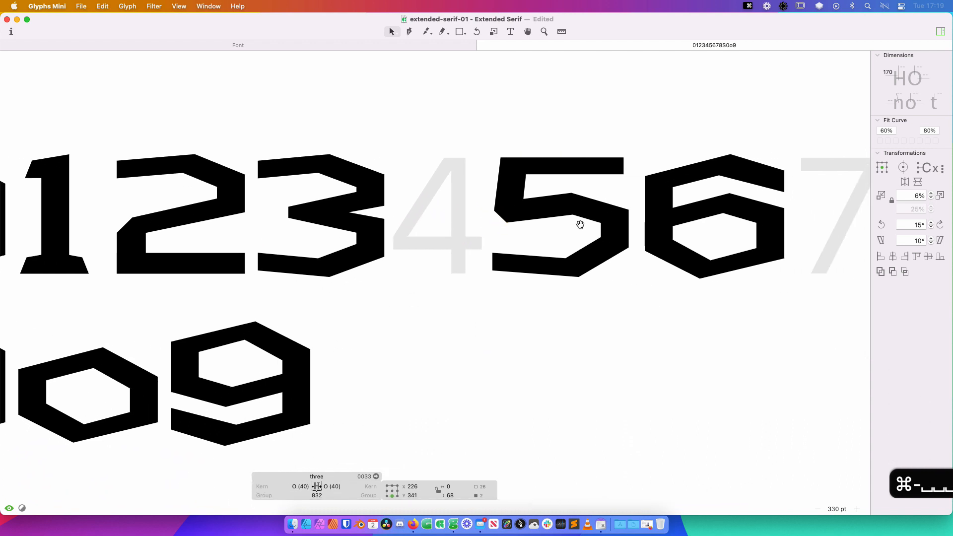
Copy all of the one's outlines into the empty four and shift them right by about 213 units
scroll(574, 247, right, 4)
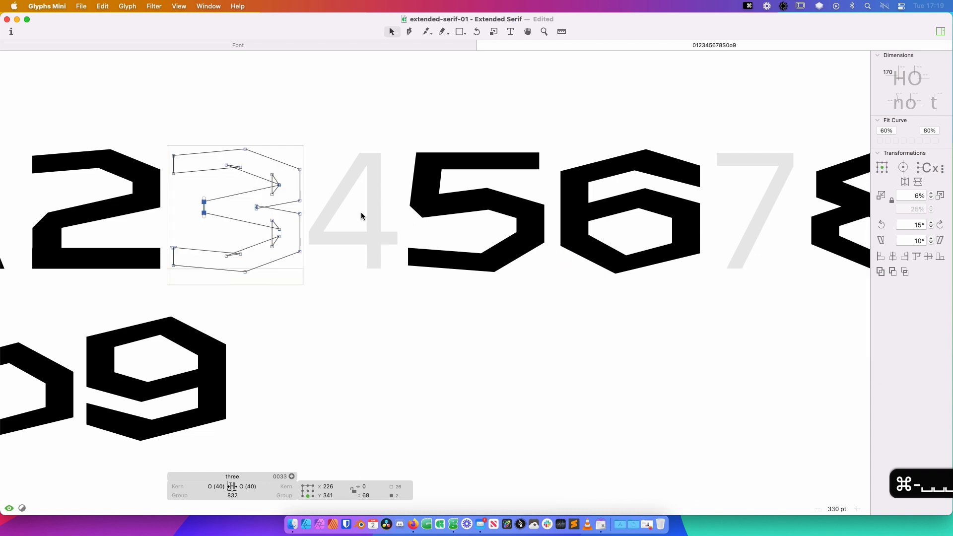
key(space)
drag(361, 212, 538, 247)
double_click(173, 252)
key(cmd+a)
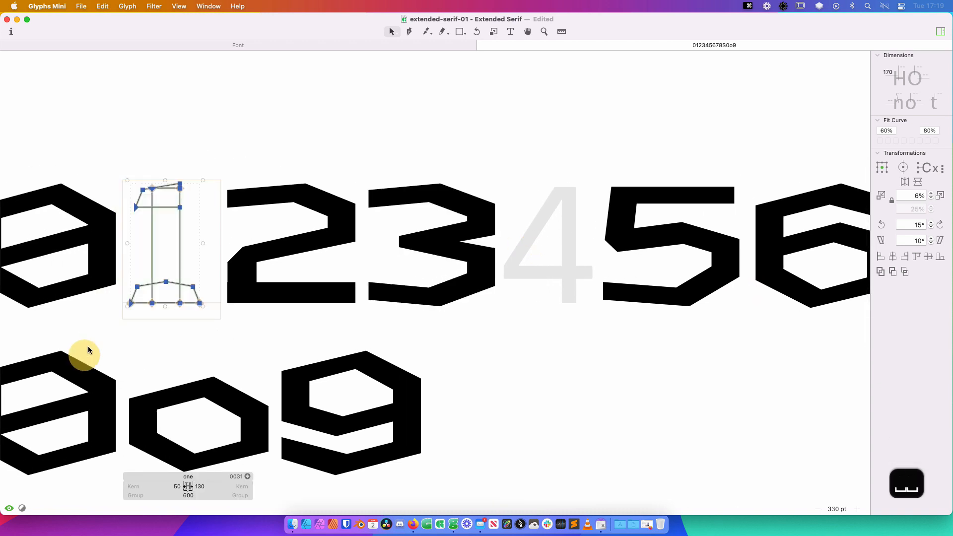
key(cmd+c)
double_click(525, 248)
key(cmd+v)
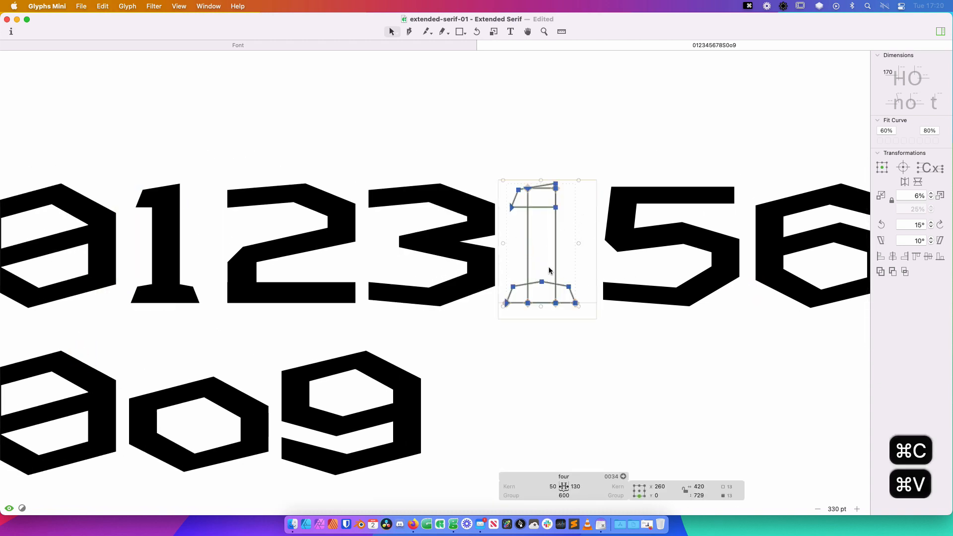
drag(569, 287, 604, 287)
click(533, 276)
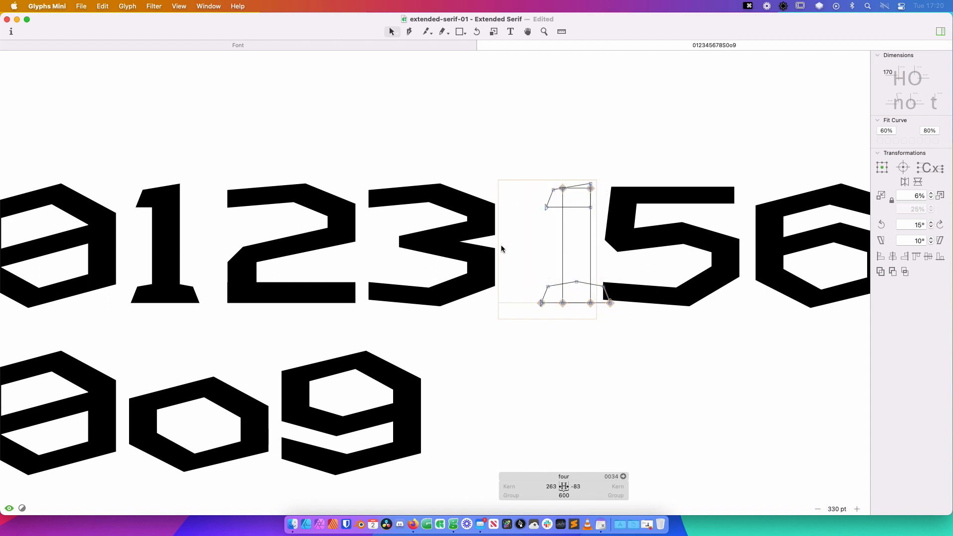
Insert an H before the four, copy its crossbar into the four and place it lower, across the stem's left side
text(tH)
key(Escape)
click(683, 245)
double_click(599, 234)
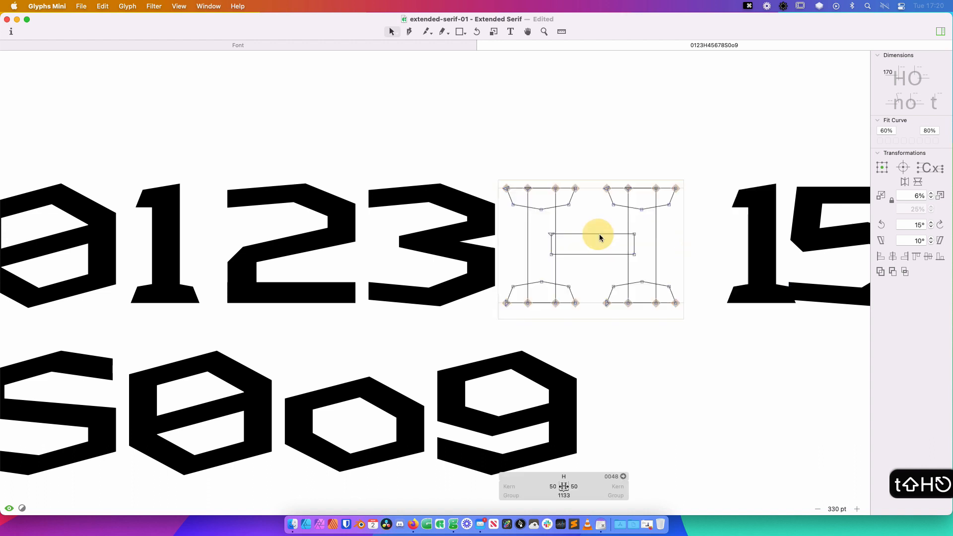
double_click(612, 234)
key(super+c)
double_click(720, 252)
key(super+v)
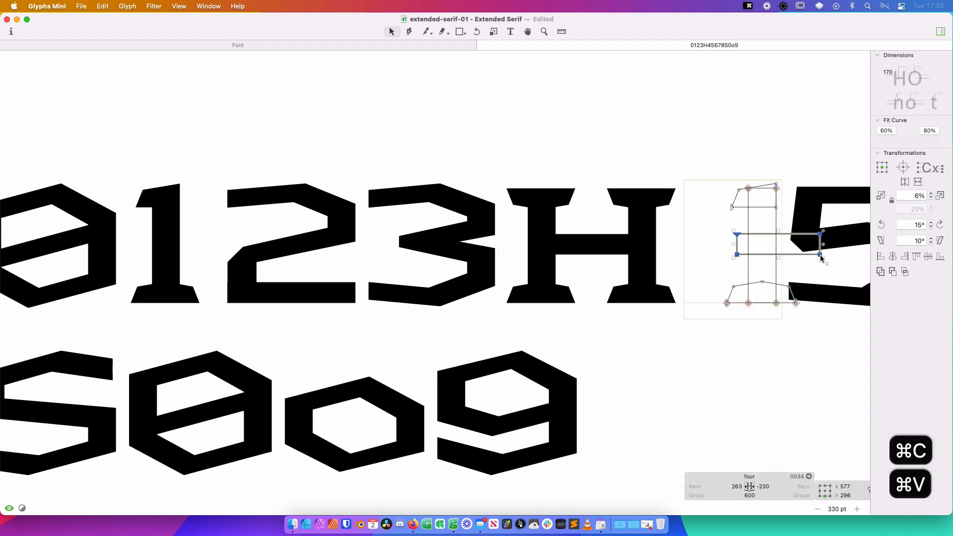
drag(799, 236, 748, 248)
Remove the H from the text and delete the flag shape at the top of the four's stem
click(636, 244)
key(t)
click(671, 246)
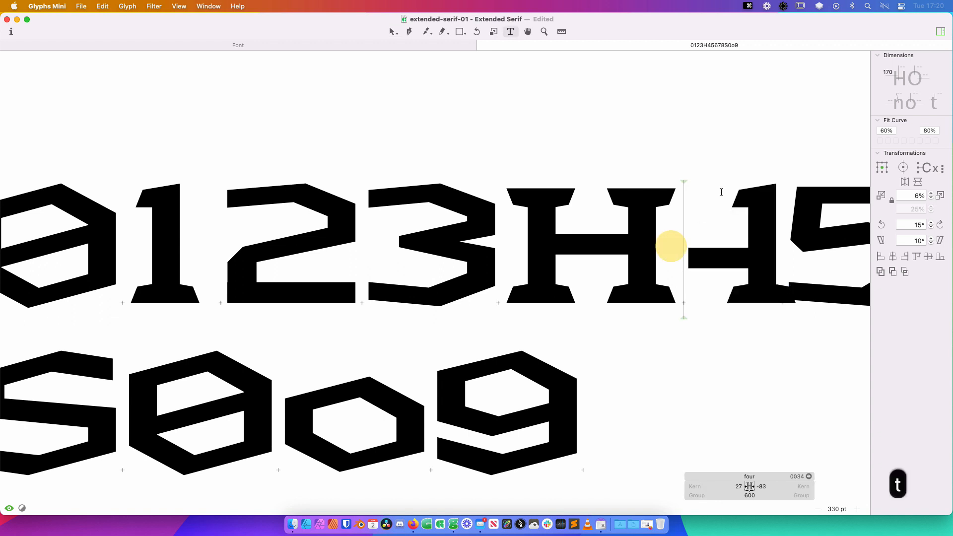
key(BackSpace)
key(Escape)
click(579, 197)
click(546, 207)
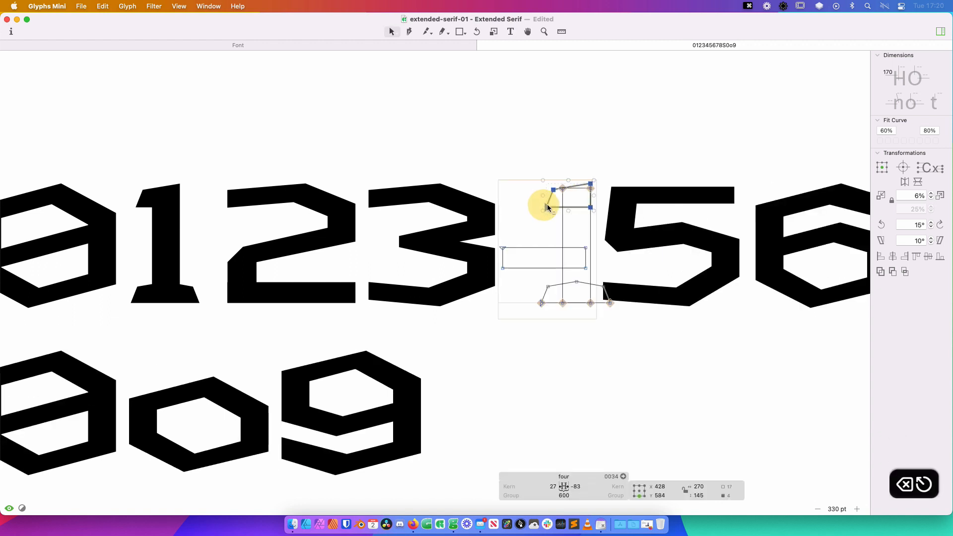
key(BackSpace)
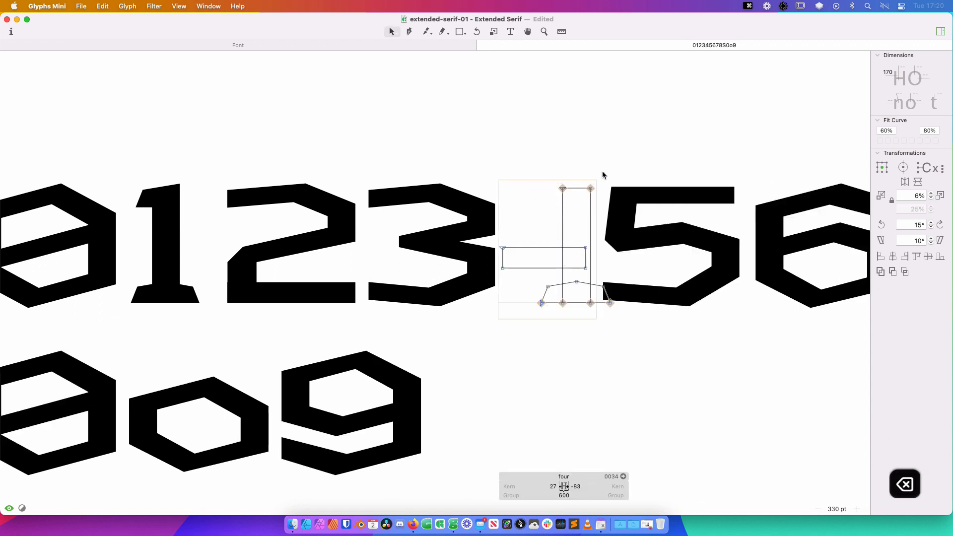
Raise the top edge of the four's stem to Y 710
drag(602, 171, 541, 208)
key(Up)
key(Up)
key(Up)
key(Up)
key(Up)
key(Up)
key(Up)
key(Up)
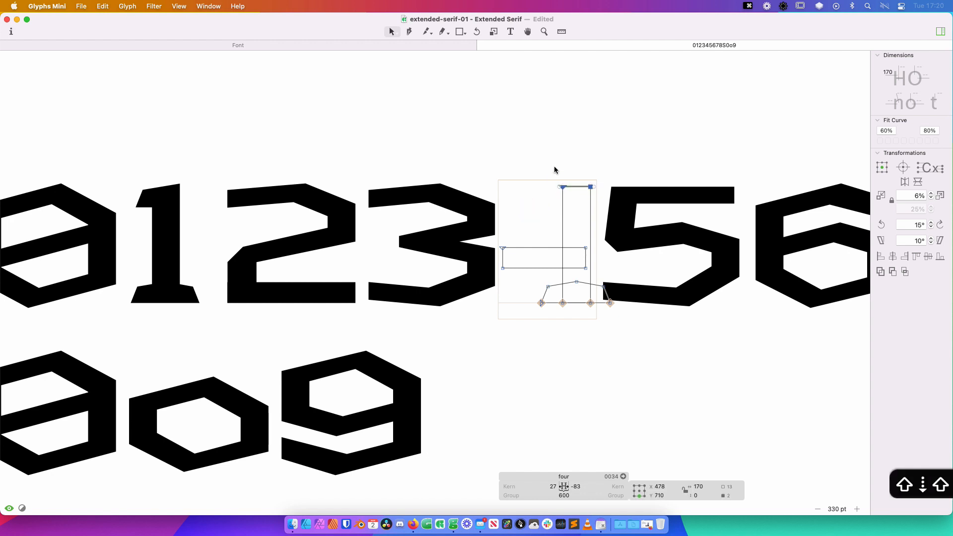
key(space)
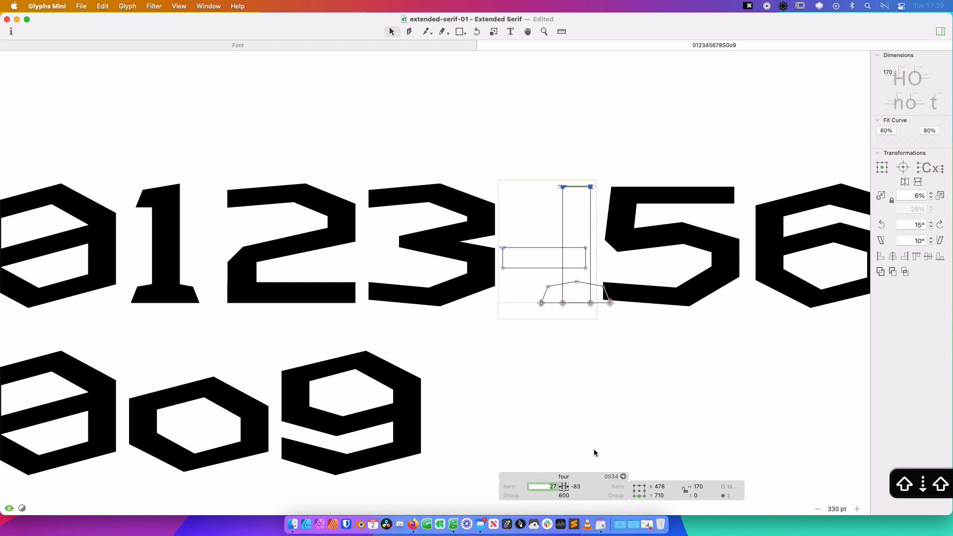
Link the four's left and right sidebearings to the O
text(O)
key(Tab)
key(Return)
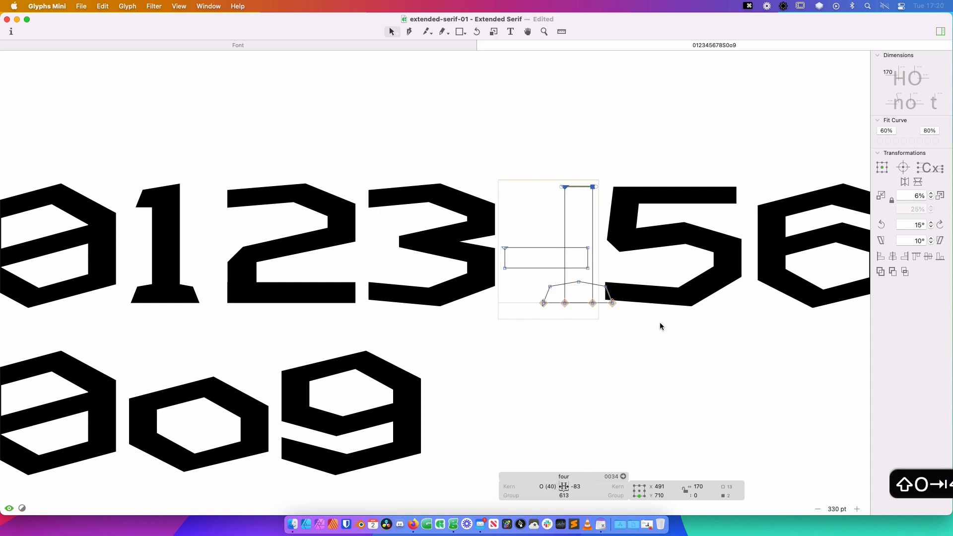
click(581, 489)
key(cmd+a)
text(O)
key(Return)
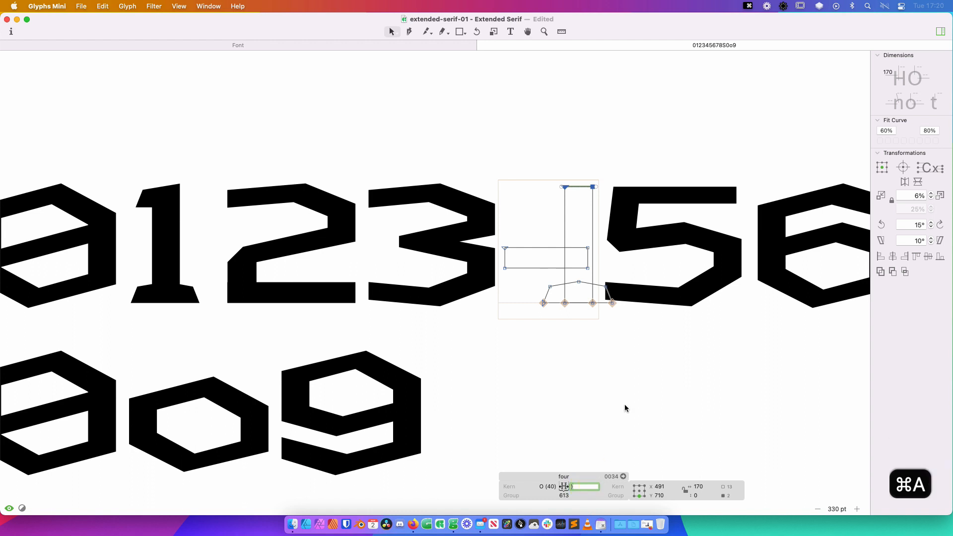
key(Return)
Extend the left end of the four's crossbar left by 170 units and update the glyph's metrics
drag(488, 278, 514, 242)
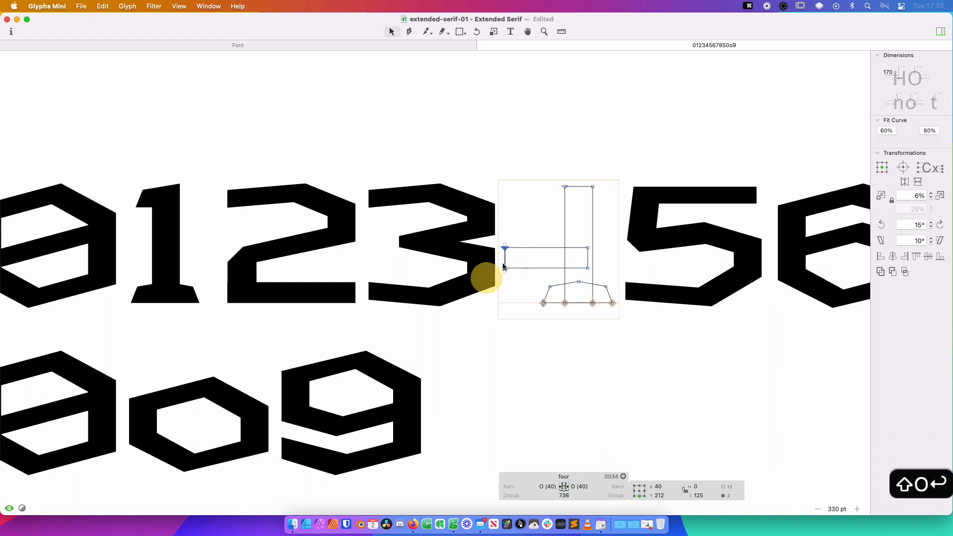
key(shift+Left)
key(shift+Left)
key(shift+Left)
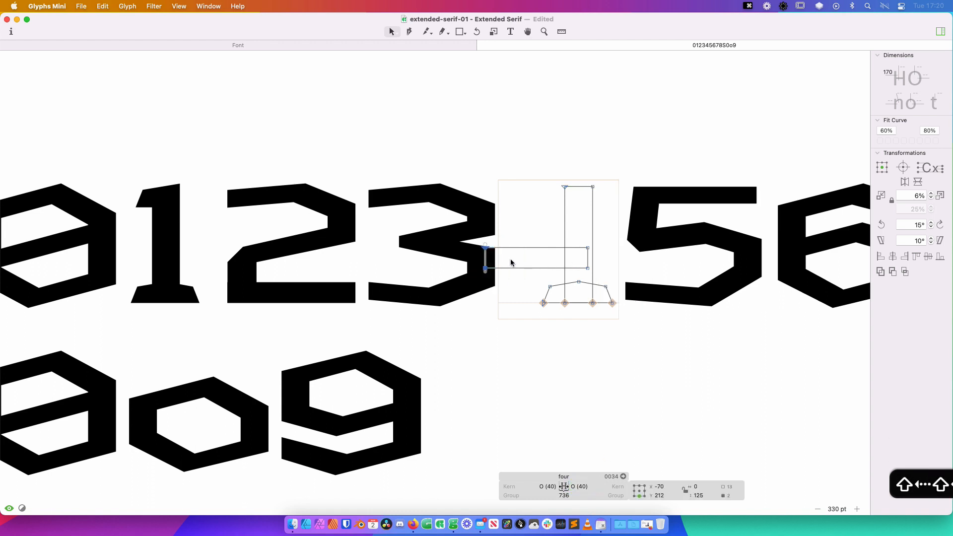
key(shift+Left)
key(shift+Left)
key(shift+Left)
key(shift+Left)
key(shift+Left)
key(shift+Left)
key(ctrl+super+m)
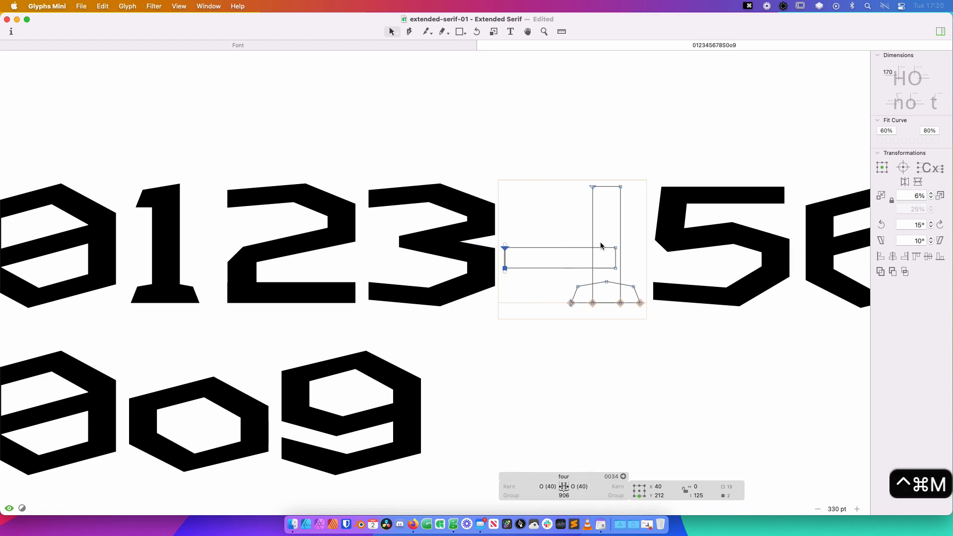
Duplicate the four's crossbar directly above itself and raise the copy's right end to the stem's top, forming a diagonal
click(653, 278)
key(cmd+v)
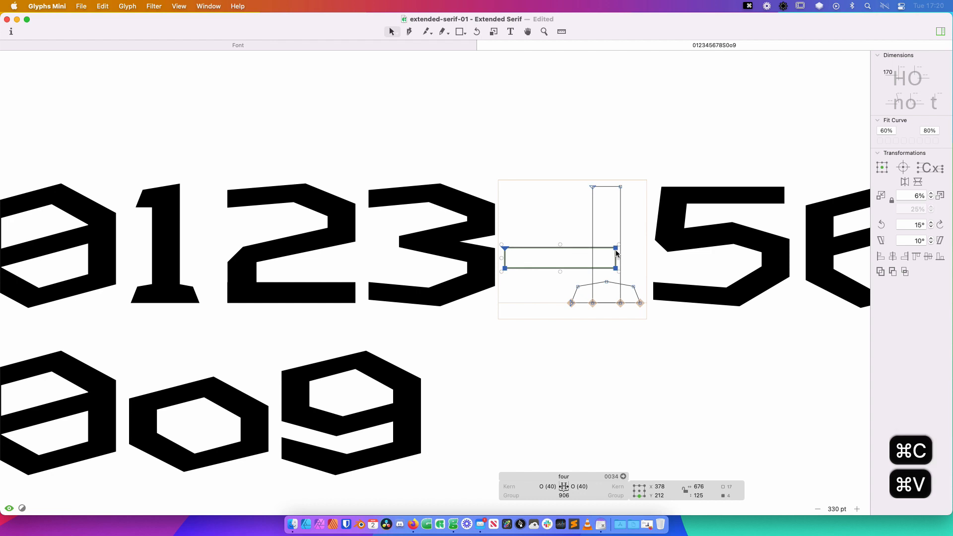
drag(616, 248, 615, 228)
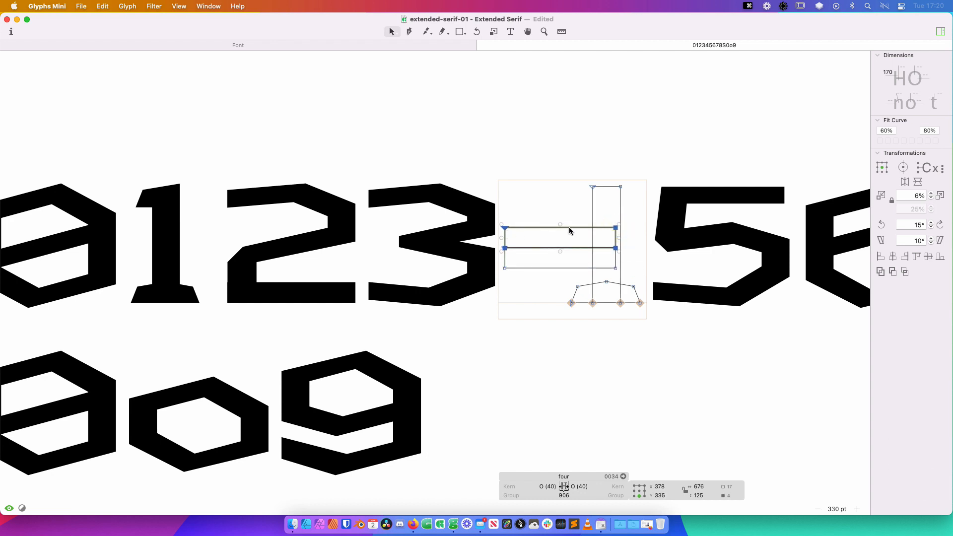
click(620, 236)
drag(615, 238, 610, 187)
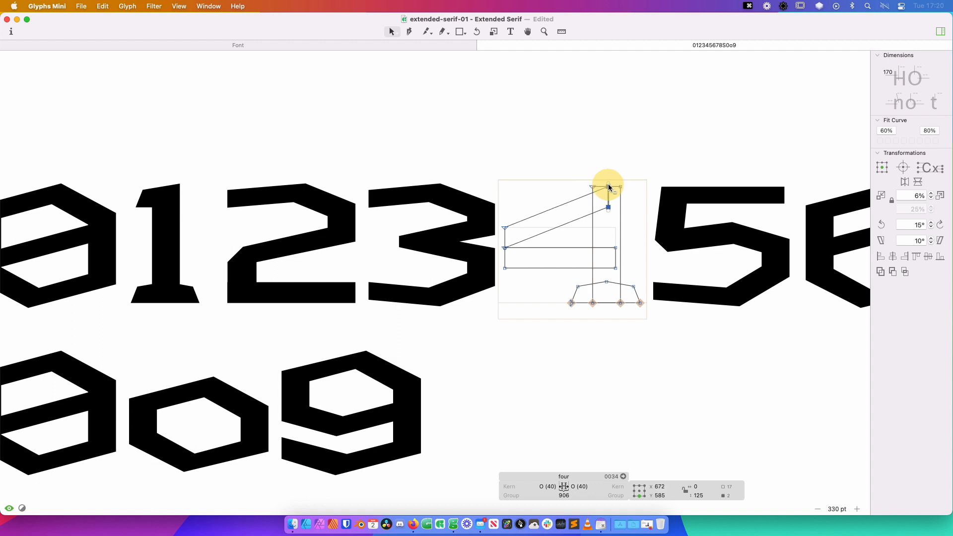
Lower the diagonal's left end to Y 212 so that it coincides with the crossbar's left end
click(505, 238)
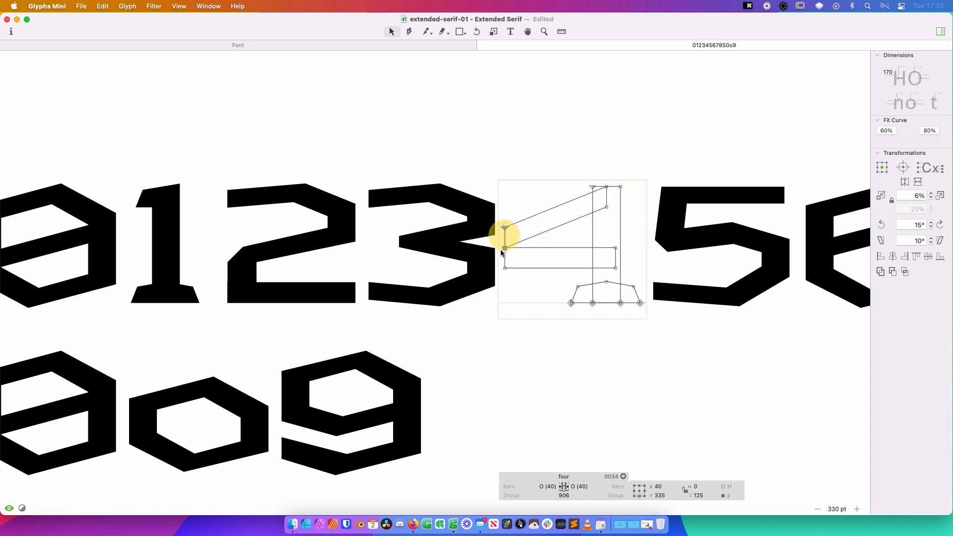
drag(505, 238, 506, 257)
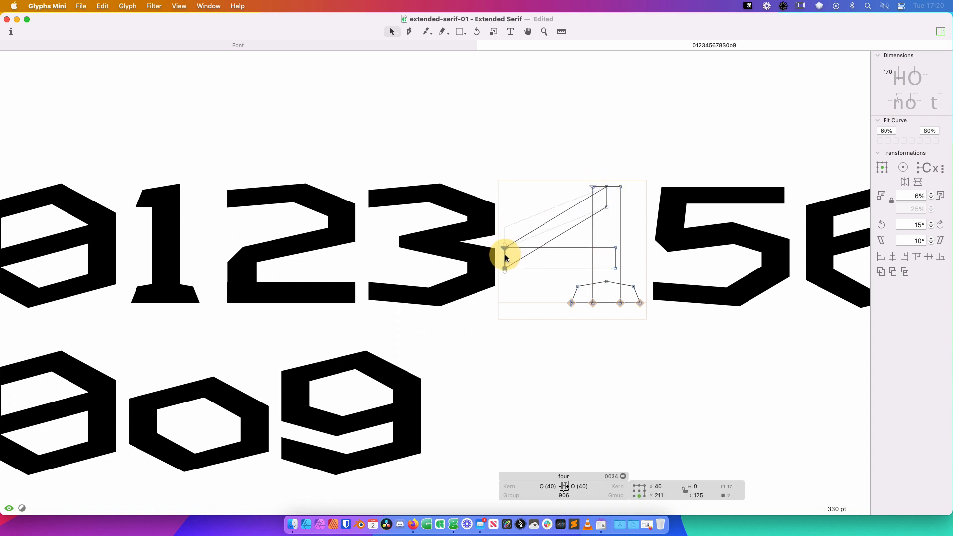
key(z)
drag(575, 198, 466, 300)
key(v)
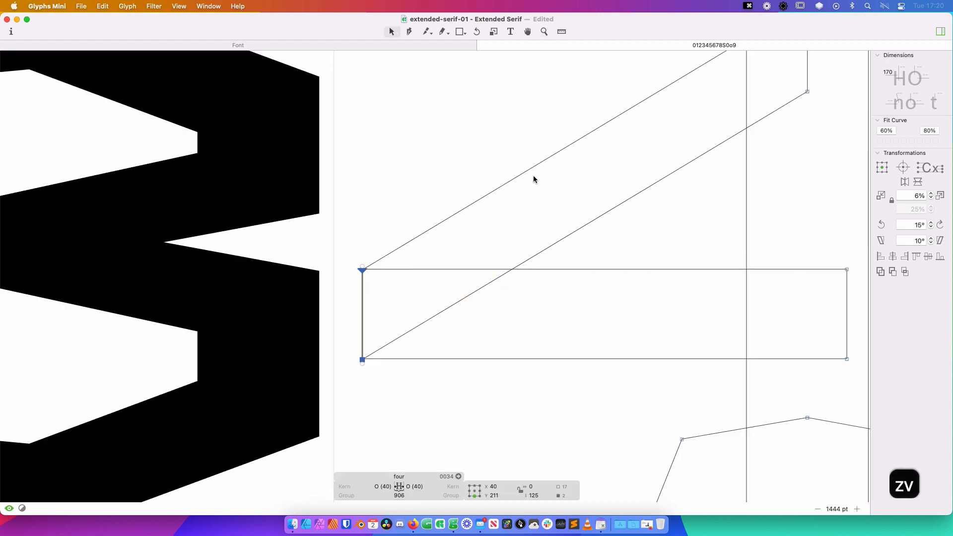
key(Down)
key(Down)
key(Up)
key(Up)
key(Up)
key(space)
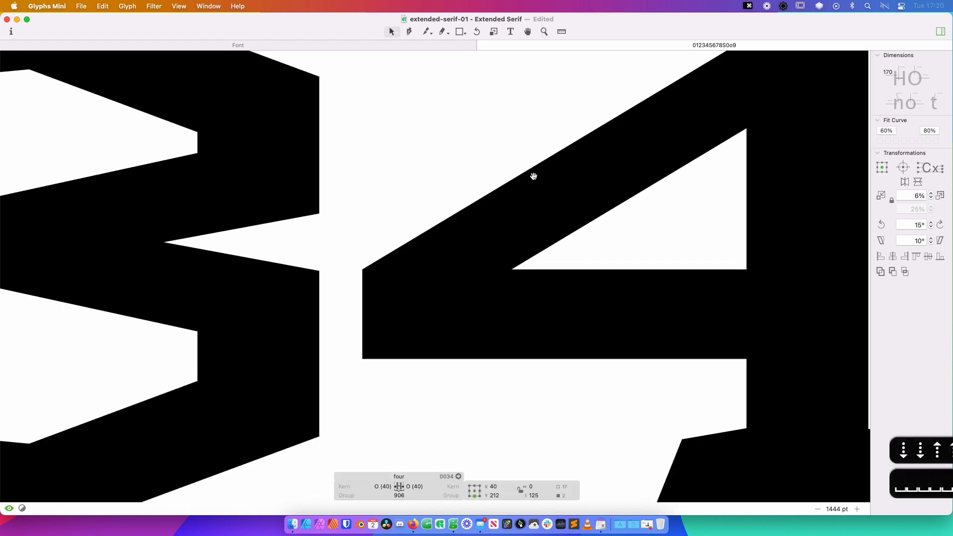
Extend the right end of the four's crossbar past the stem, almost to the base serif's outer edge
key(super+minus)
key(super+minus)
key(space)
drag(665, 171, 598, 155)
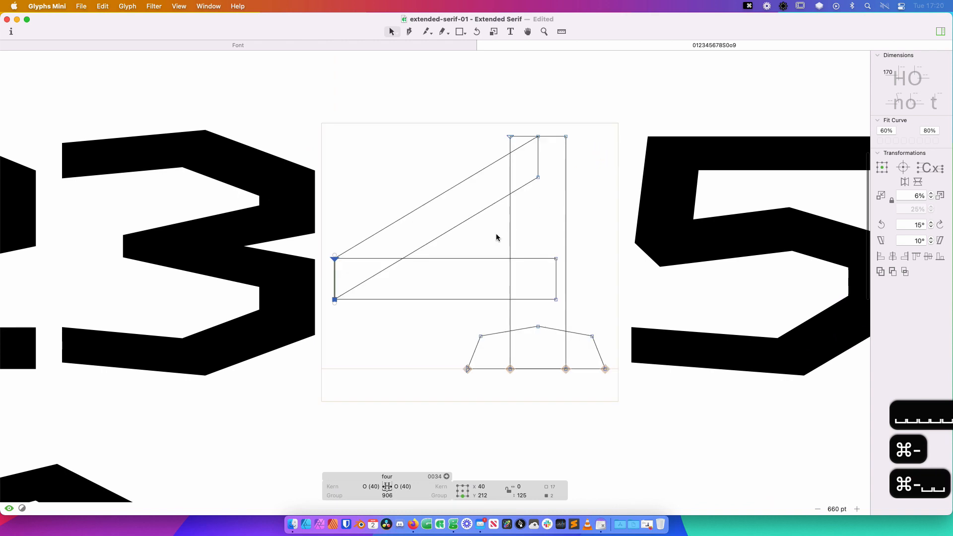
click(496, 233)
drag(560, 246, 594, 307)
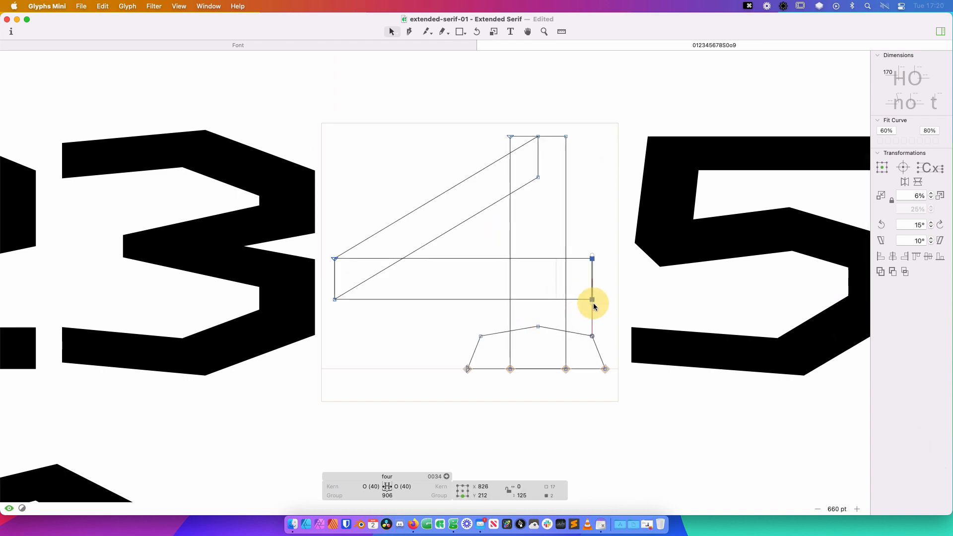
key(space)
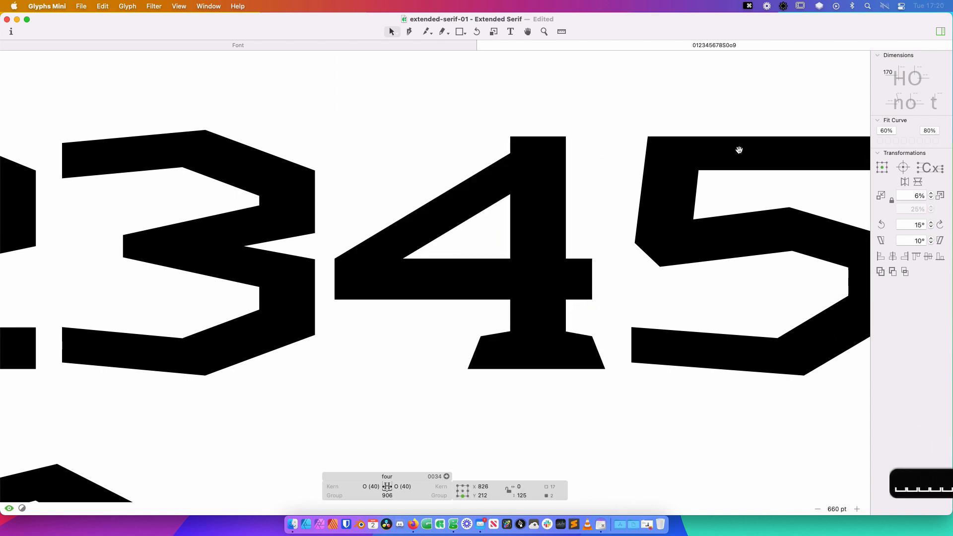
key(space)
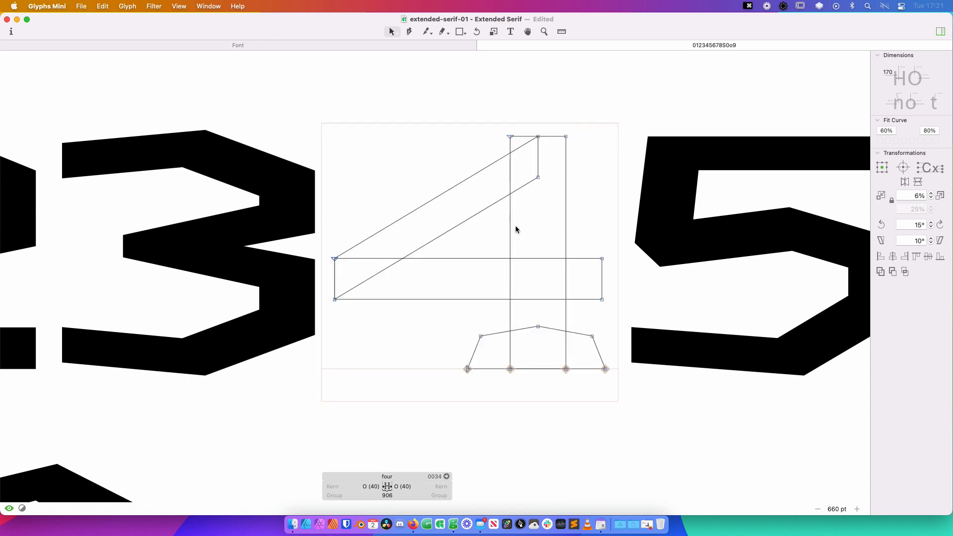
Add a node on the stem's left edge beside the diagonal and move the stem's top-left corner to X 661, Y 710
key(p)
key(v)
drag(511, 135, 537, 136)
key(space)
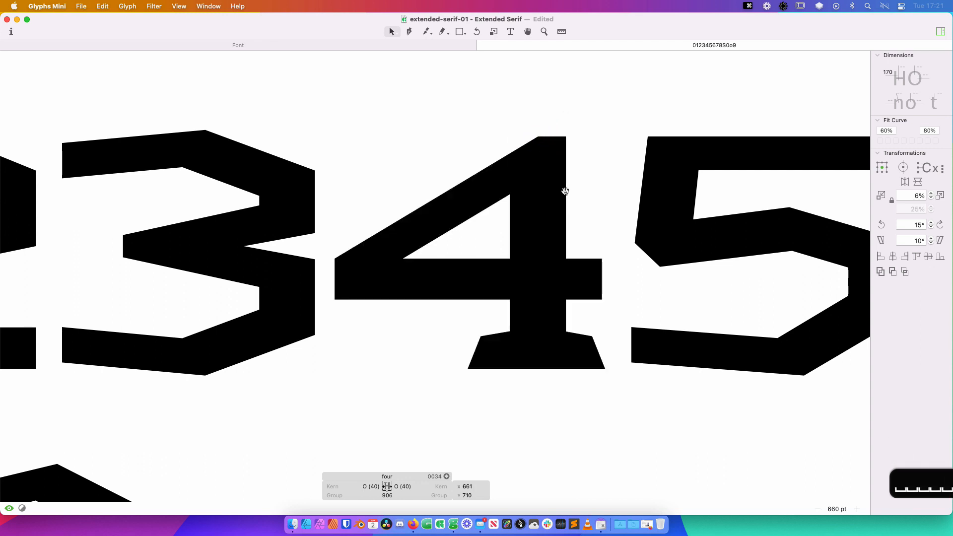
Merge the four's diagonal with its crossbar and open the inner corner at X 248, Y 337
key(super+minus)
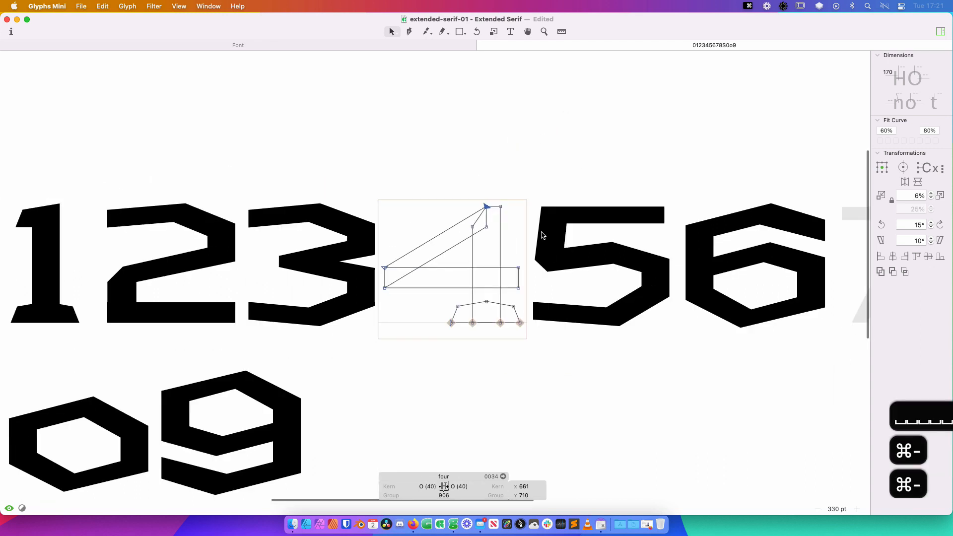
key(space)
click(453, 237)
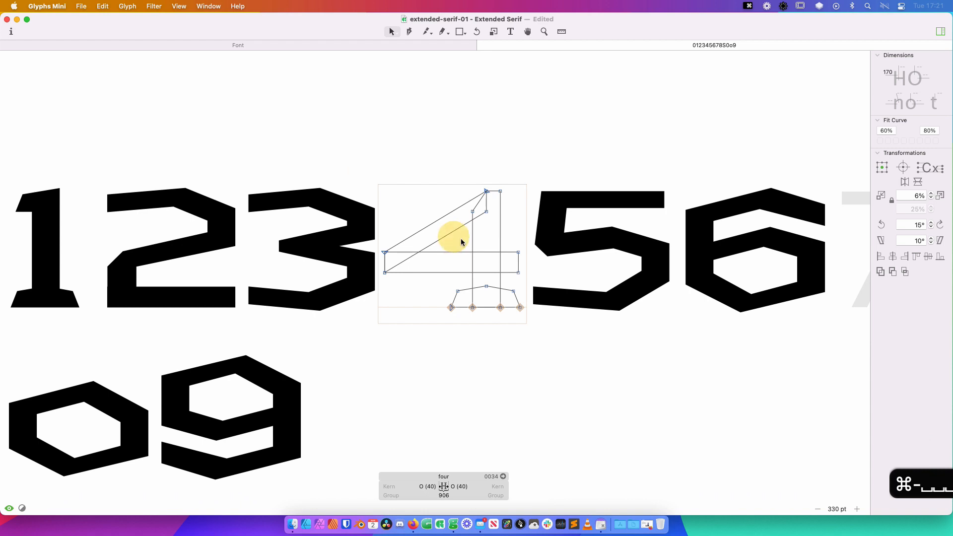
click(451, 230)
click(486, 212)
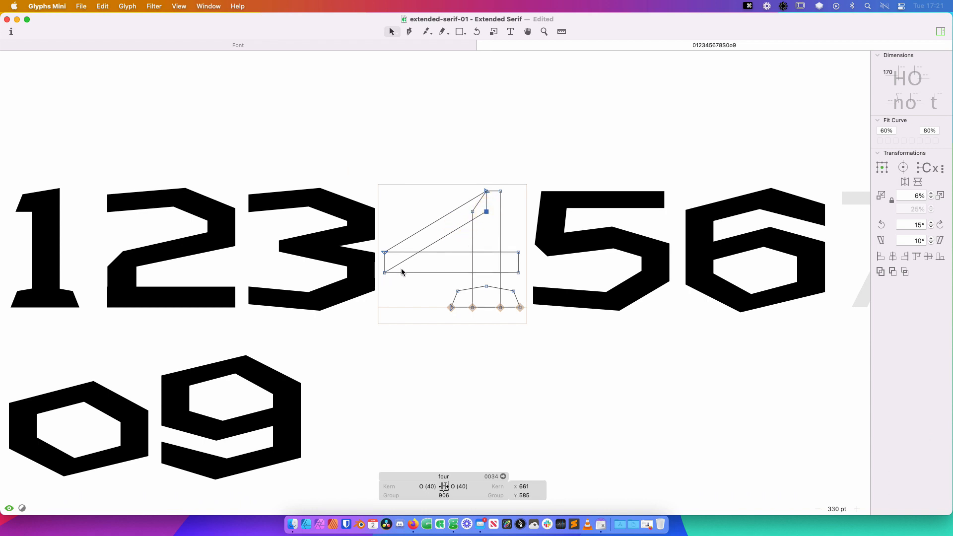
key(p)
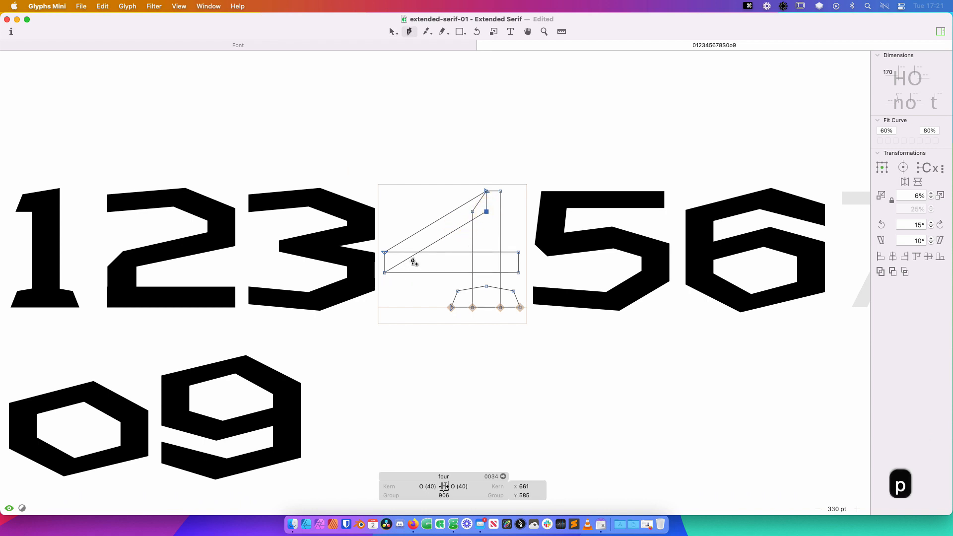
key(v)
double_click(437, 242)
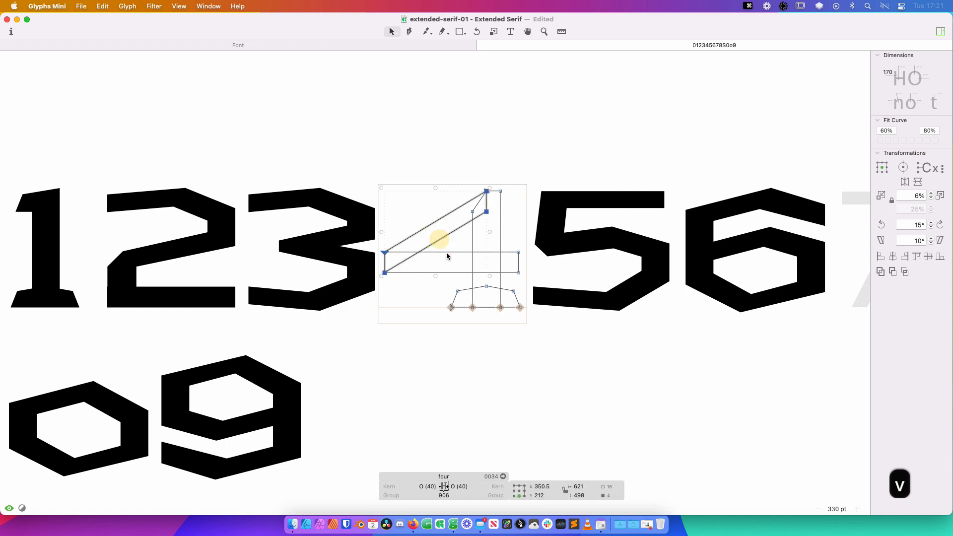
click(419, 252)
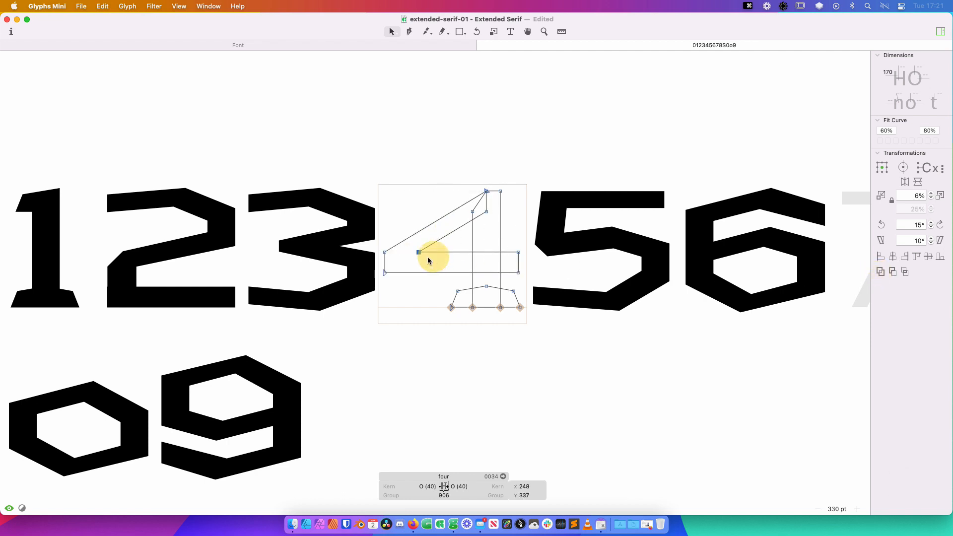
right_click(420, 252)
click(435, 258)
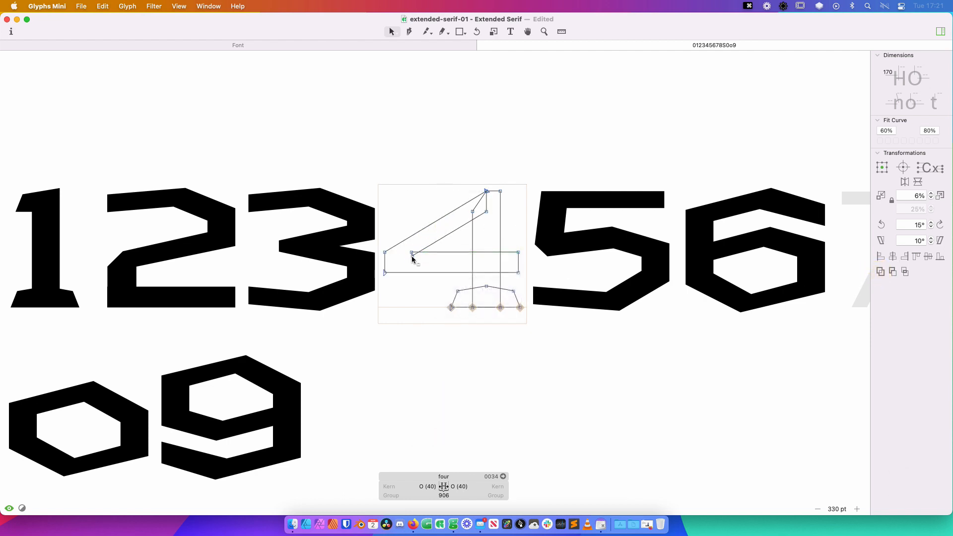
Thicken the four's diagonal by lowering its lower edge to Y 294
click(445, 236)
key(shift+Down)
key(shift+Down)
key(shift+Down)
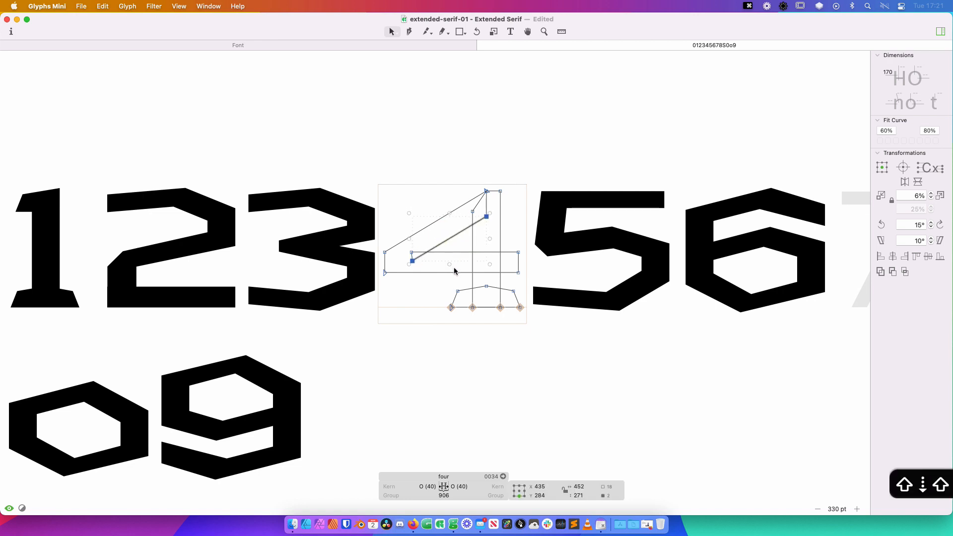
key(shift+Up)
key(space)
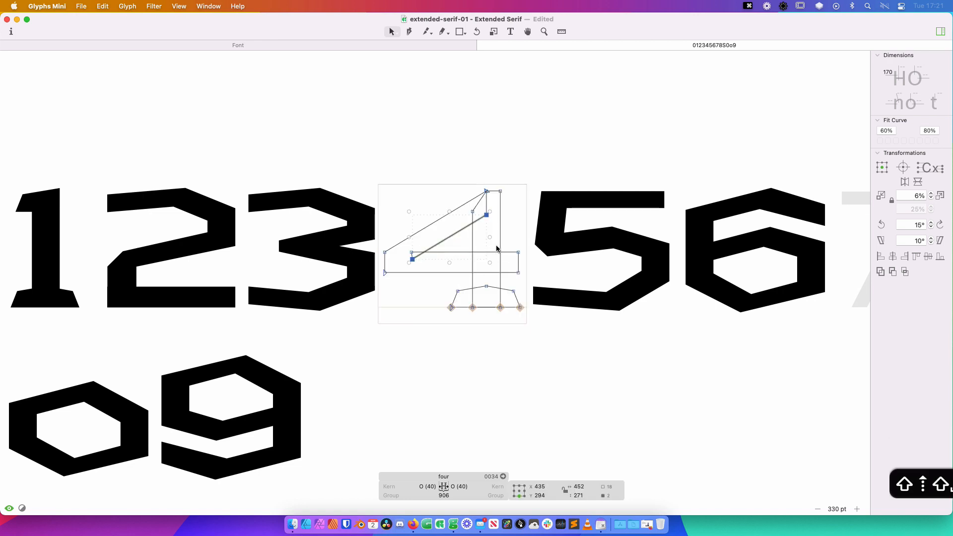
click(492, 211)
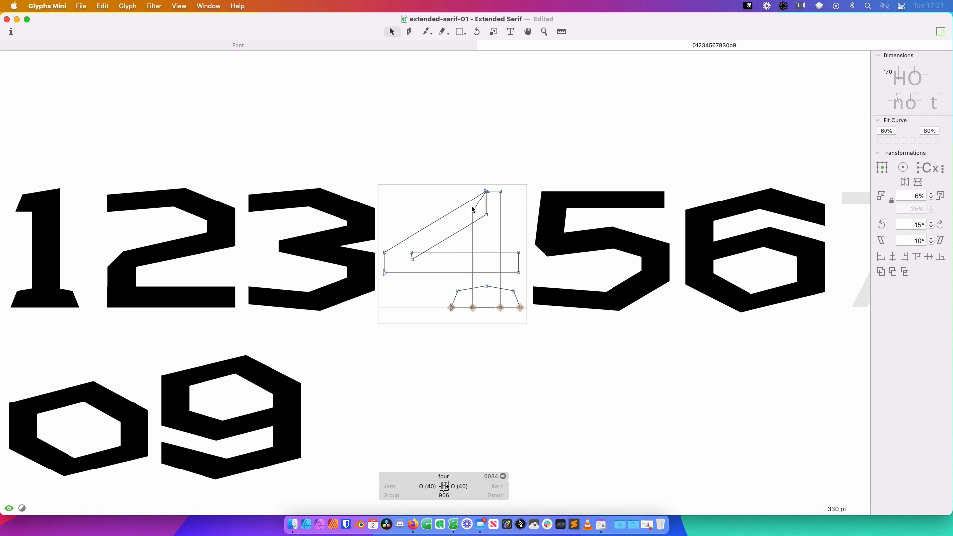
Detach the four's diagonal from the stem and give it a flat upper end with its right corner at X 391, Y 580
click(474, 198)
drag(472, 211, 437, 210)
click(489, 203)
click(487, 197)
click(448, 193)
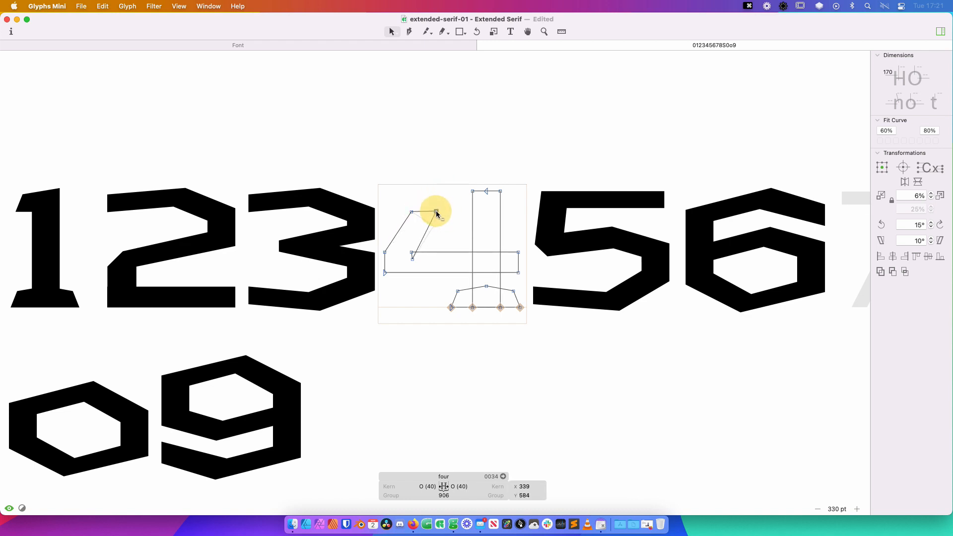
click(436, 213)
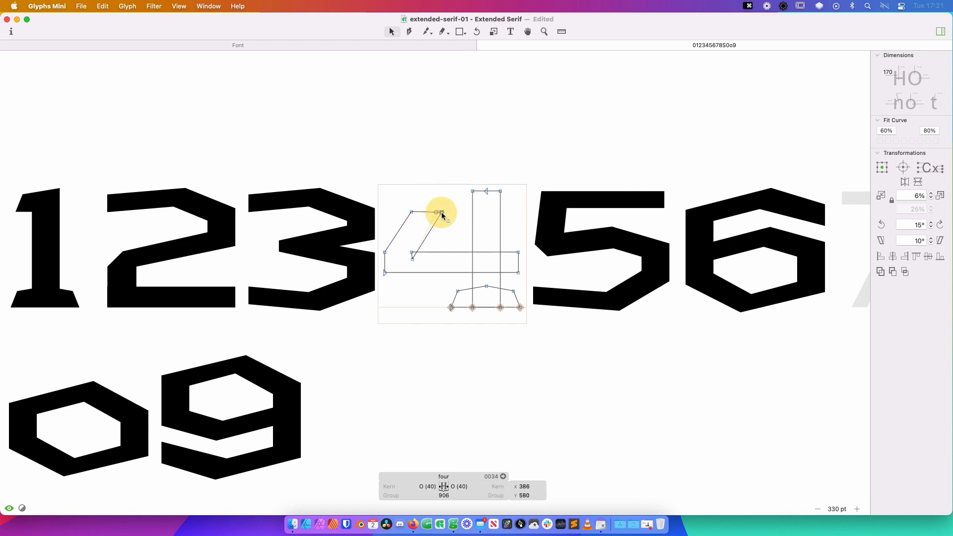
key(space)
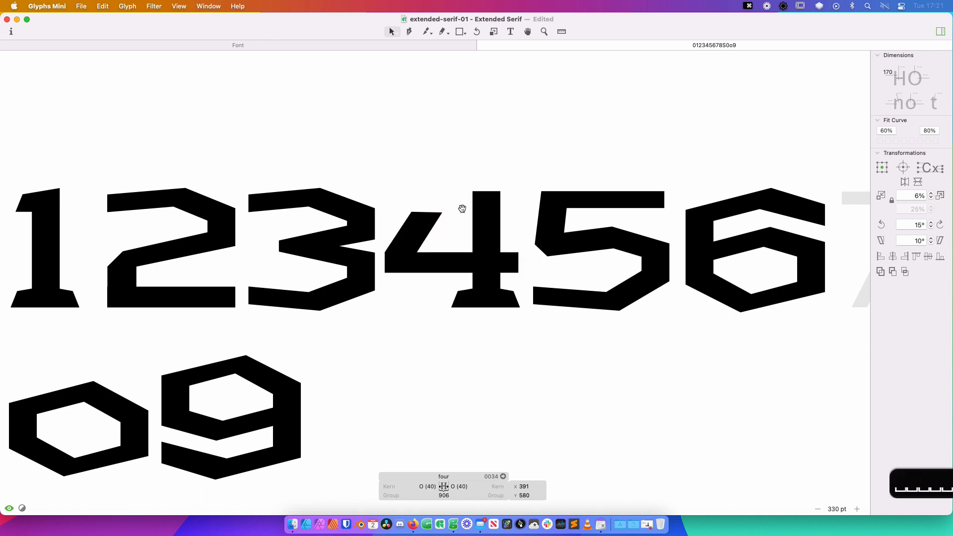
Shift the left edges of the four's diagonal and crossbar 20 units to the right
drag(396, 197, 429, 227)
drag(390, 237, 364, 302)
key(shift+space)
key(shift+Right)
key(shift+Right)
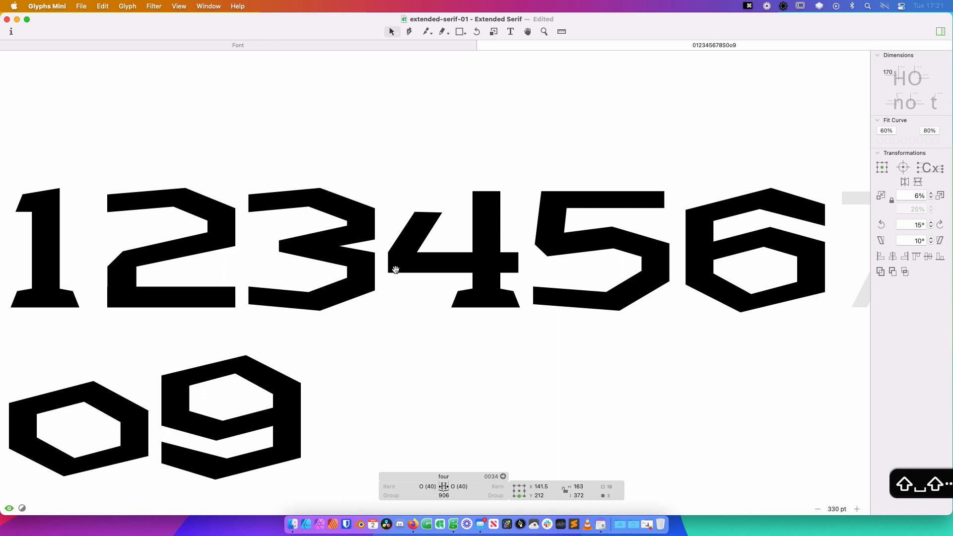
Move the flat upper end of the four's diagonal to X 372, Y 640
drag(450, 202, 387, 224)
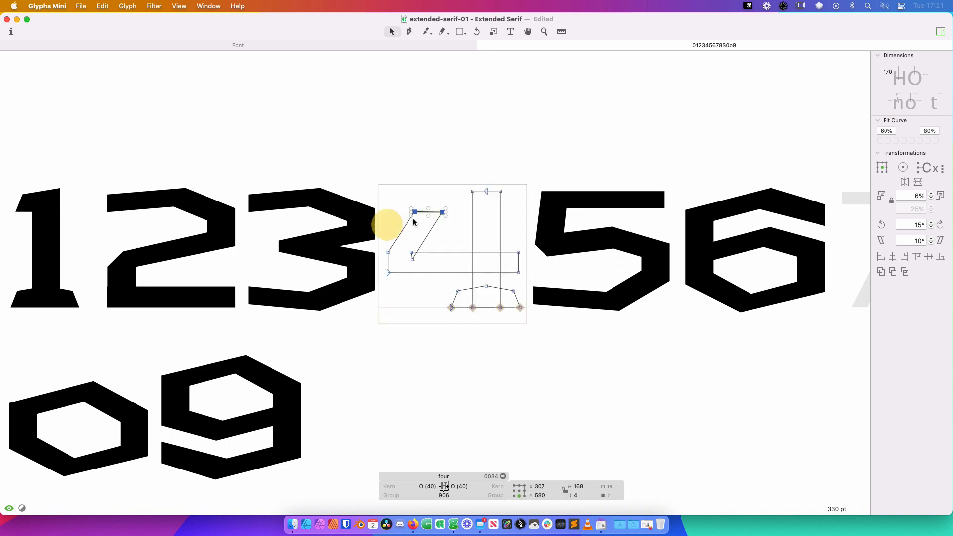
drag(442, 212, 455, 203)
key(space)
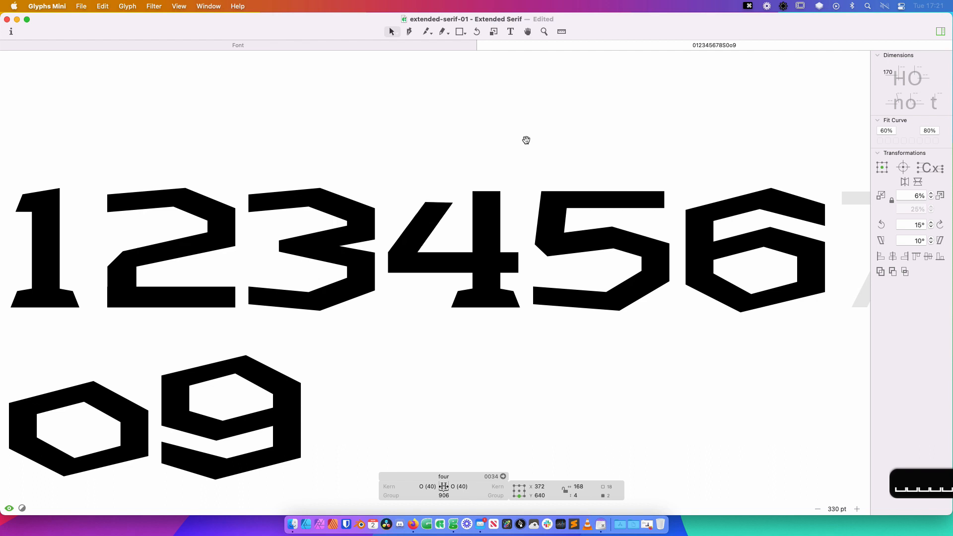
Move the four's stem, serif and crossbar end 50 units right, shift the diagonal's top slightly right, and update the glyph's metrics
drag(551, 163, 456, 339)
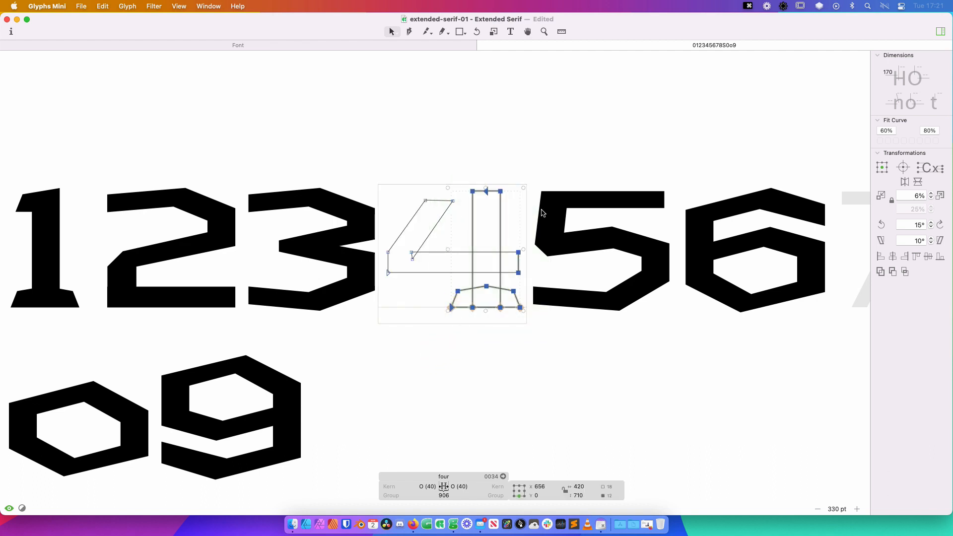
key(shift+Right)
key(shift+Right)
key(shift+Right)
key(shift+Right)
key(shift+Right)
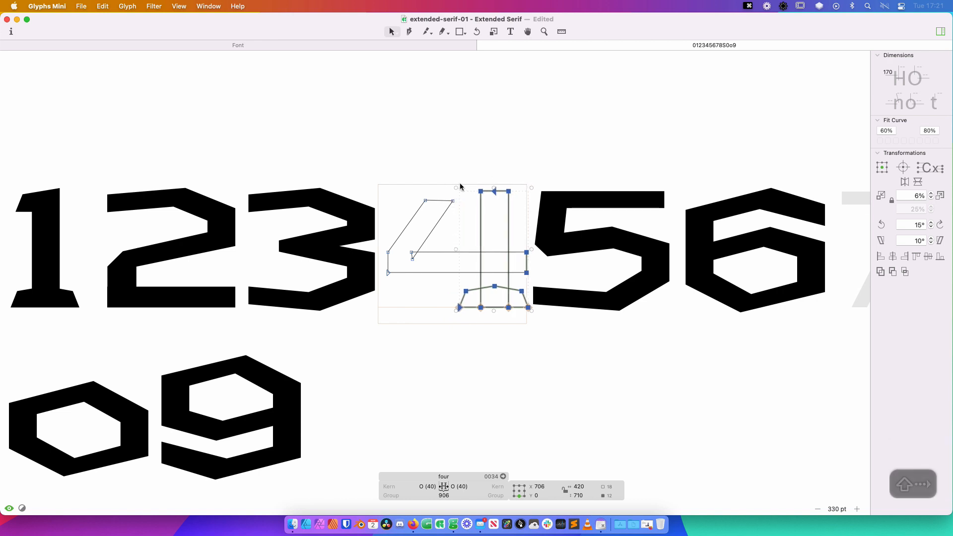
drag(459, 185, 385, 208)
click(558, 255)
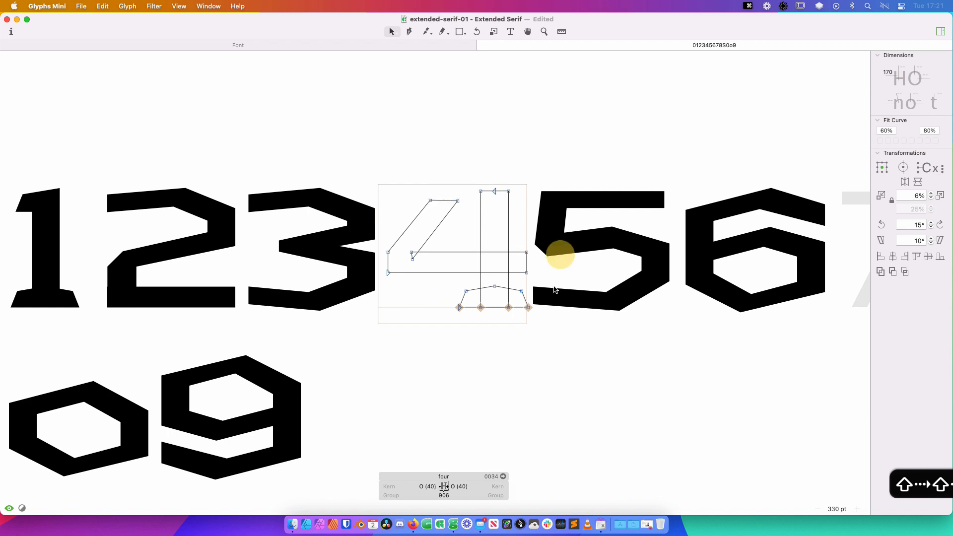
key(ctrl+super+m)
Examine the four alongside the complete string of numerals at a small size
key(super+0)
key(super+0)
key(super+minus)
key(super+minus)
key(super+minus)
key(super+minus)
key(super+minus)
key(super+minus)
key(super+minus)
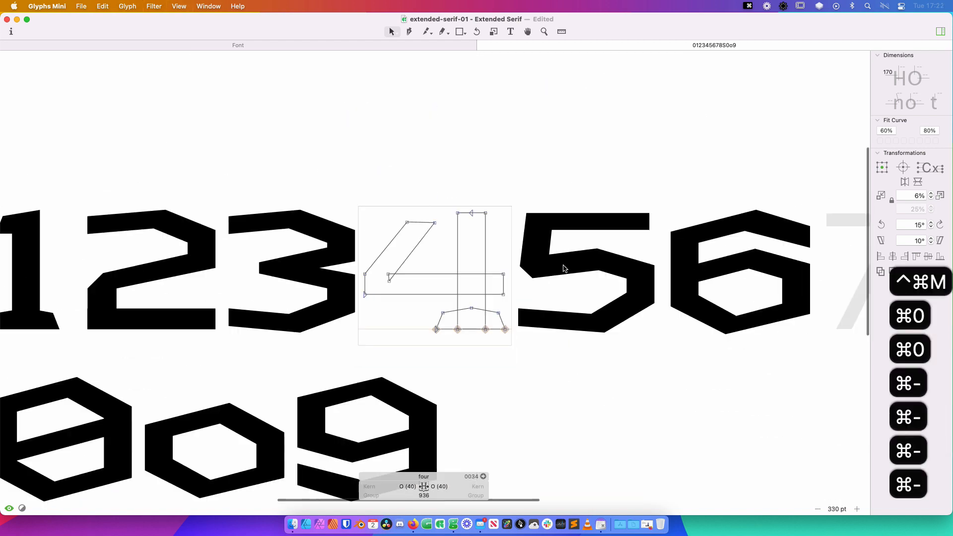
text(t)
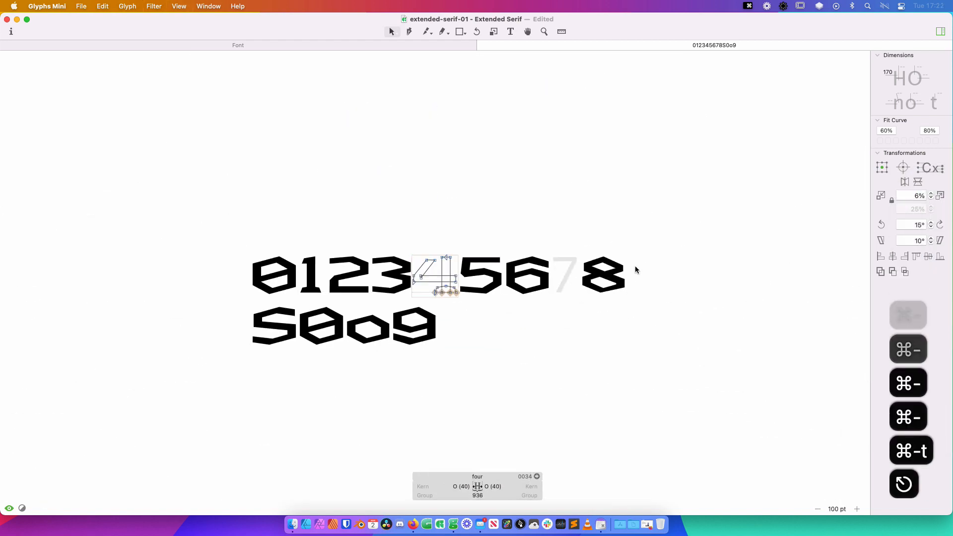
text(R)
click(471, 278)
key(BackSpace)
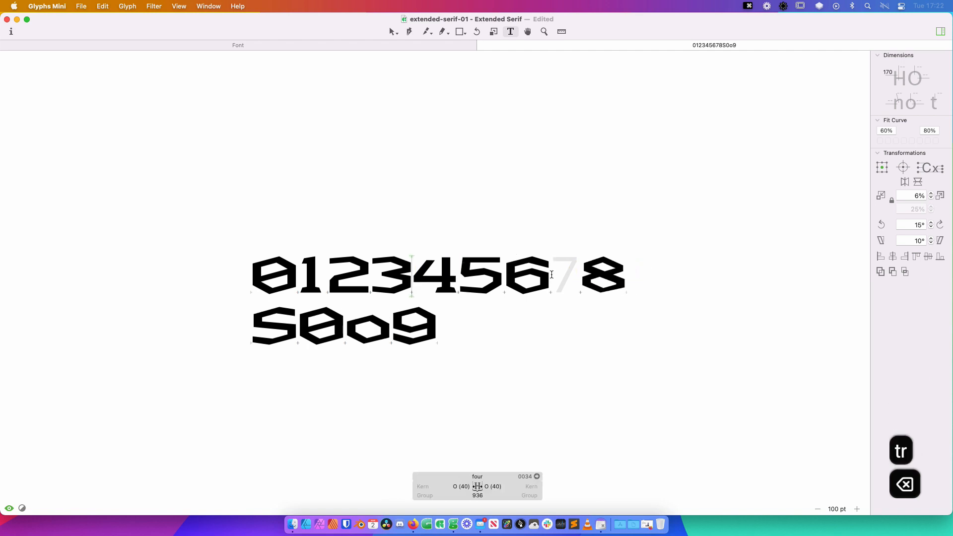
Copy the four's diagonal with crossbar and its base serif into the seven
key(Escape)
key(z)
click(550, 257)
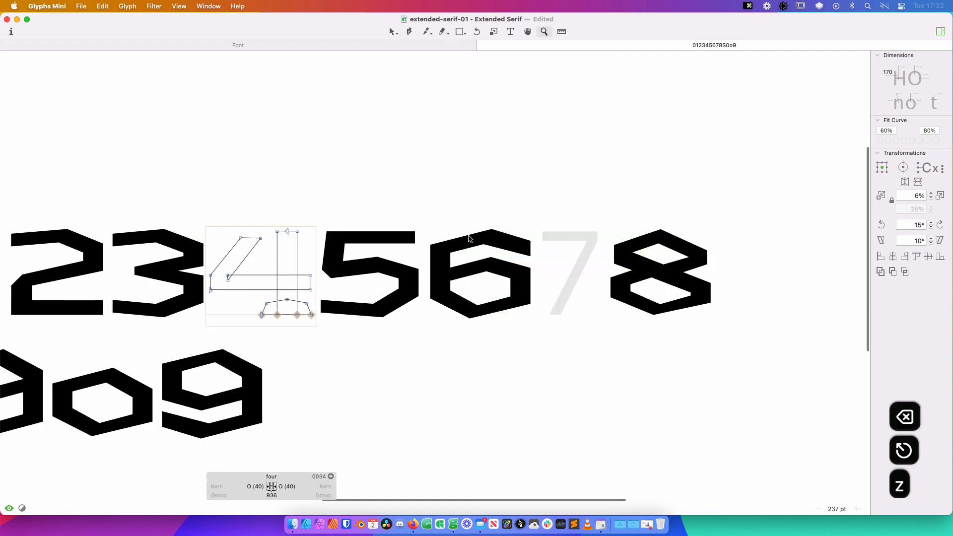
click(255, 266)
key(v)
double_click(207, 274)
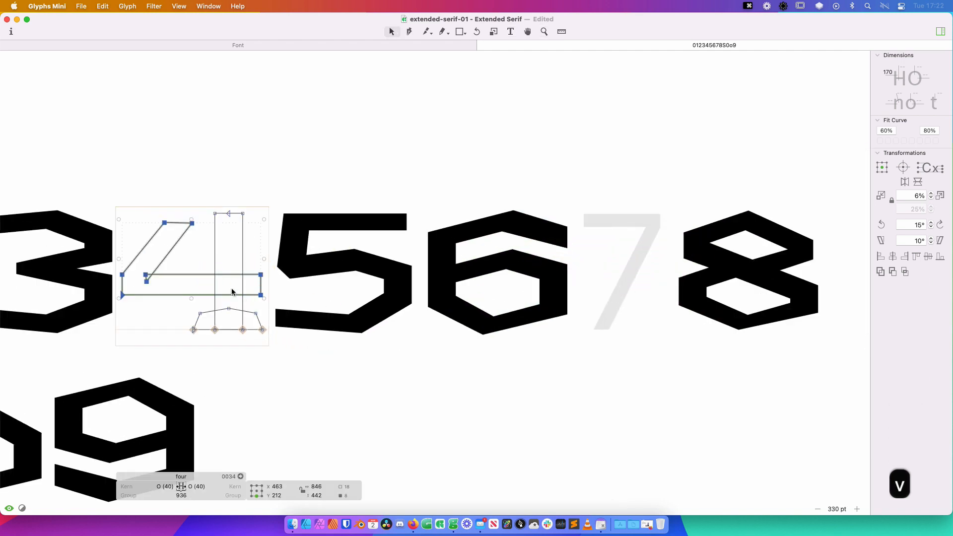
key(super+c)
double_click(635, 281)
key(super+v)
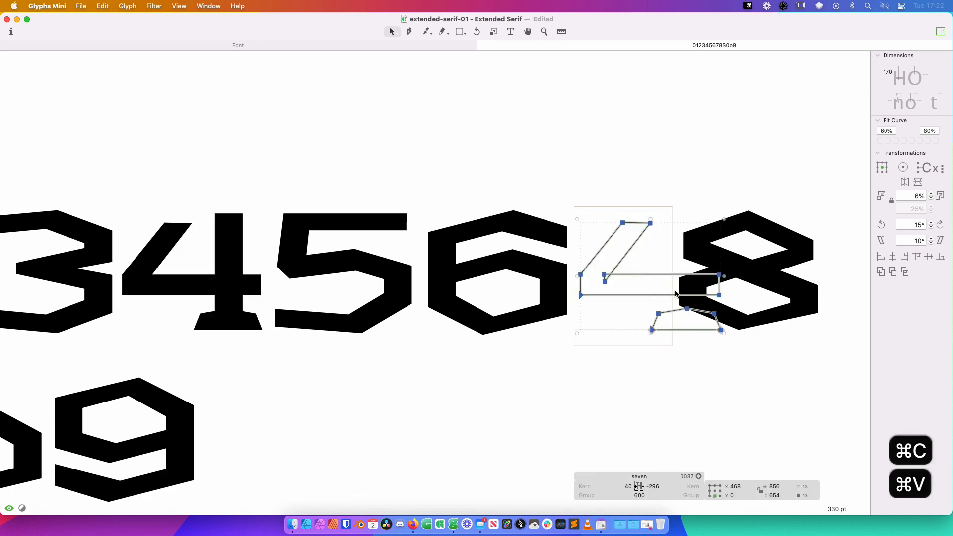
key(super+z)
key(super+v)
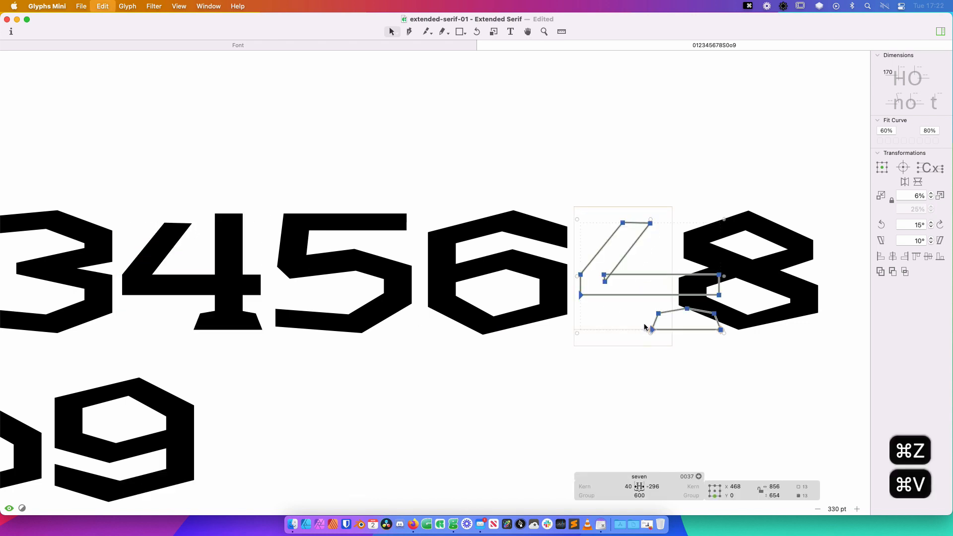
Move the pasted base serif in the seven left to X 320 on the baseline
click(624, 321)
double_click(668, 312)
click(621, 306)
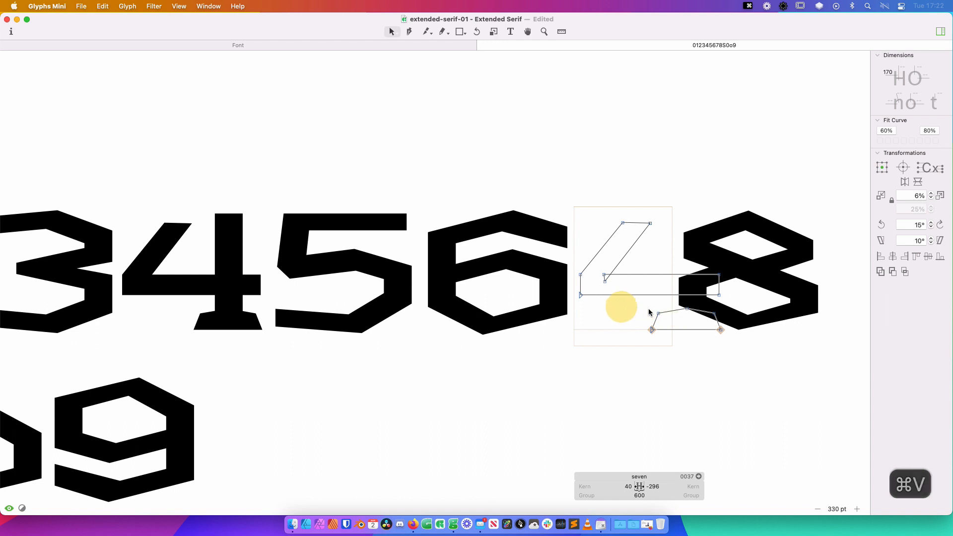
double_click(662, 311)
click(676, 312)
click(686, 309)
double_click(677, 311)
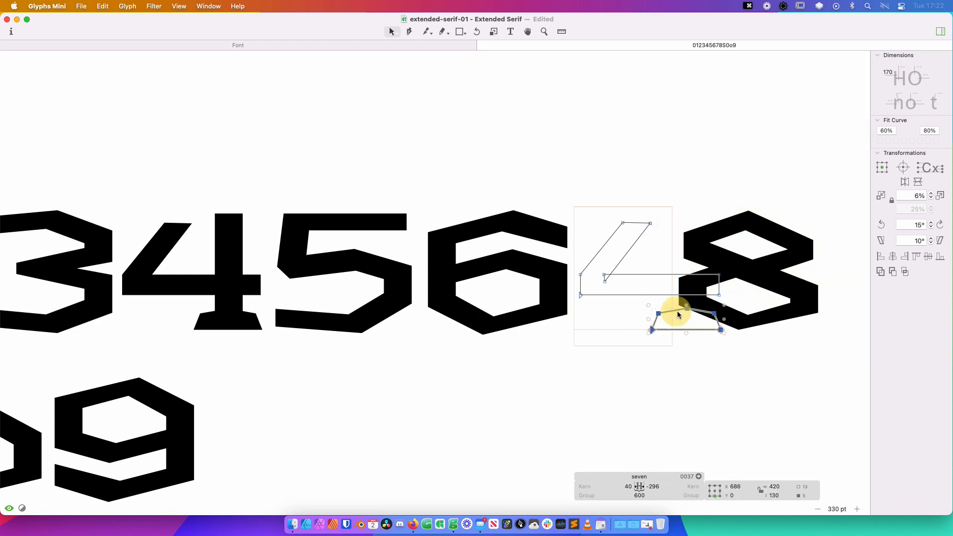
drag(688, 311, 626, 311)
Flip the seven's diagonal and bar both horizontally and vertically, and move the shape about 200 units left
double_click(620, 251)
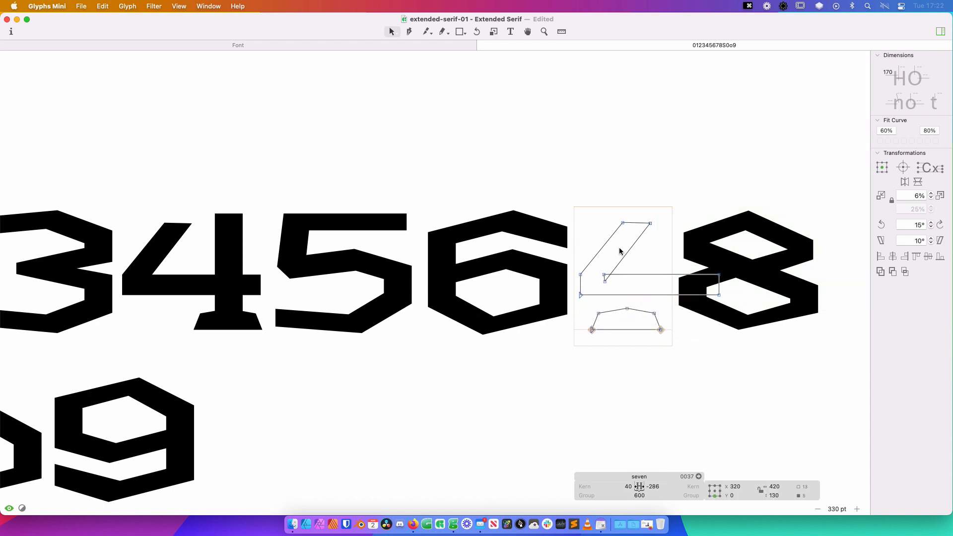
click(905, 183)
click(918, 183)
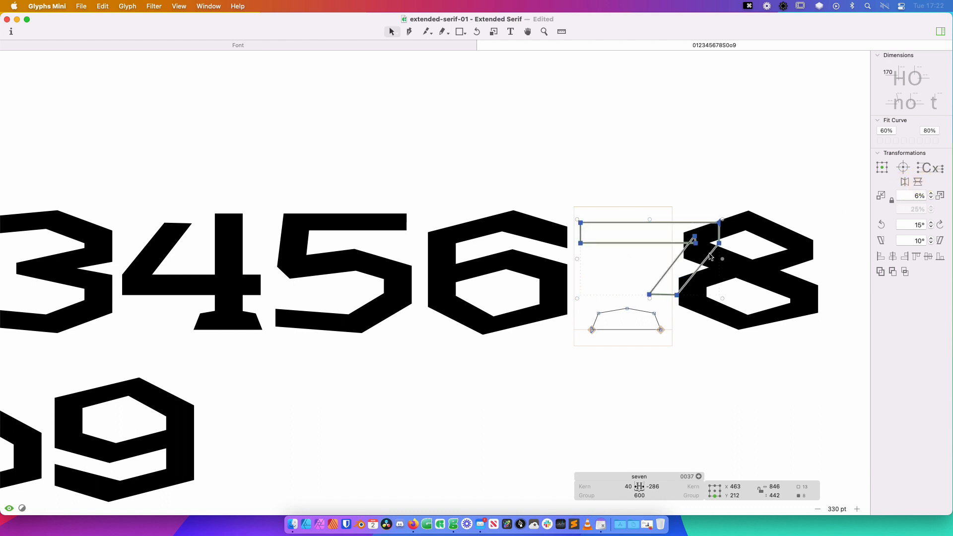
drag(694, 243, 663, 240)
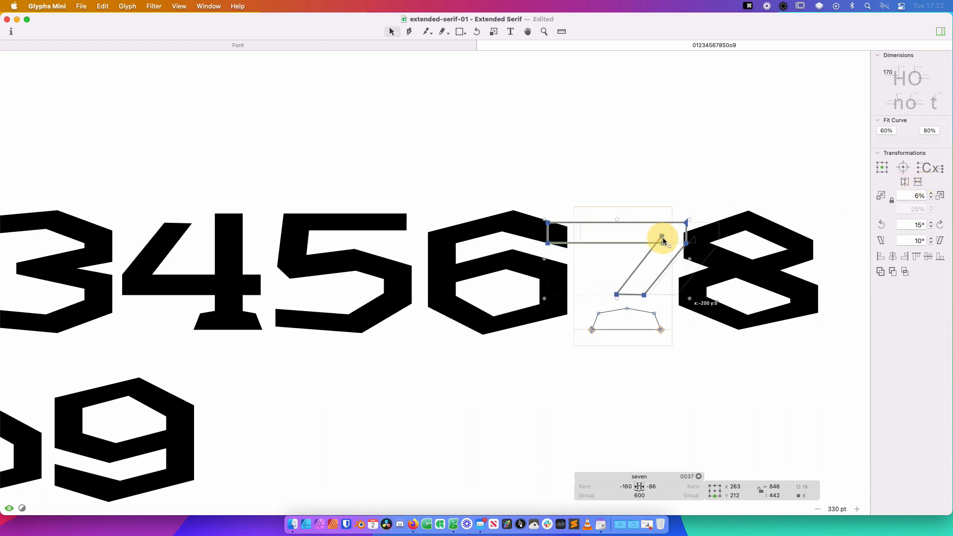
click(536, 251)
click(568, 242)
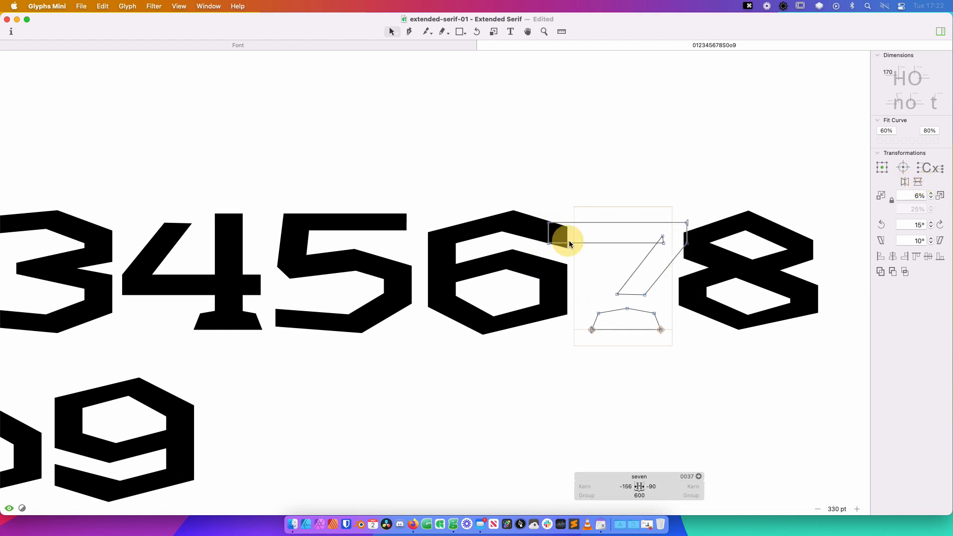
Shorten the seven's top bar to X -69 at its left end and move the diagonal's lower end to X 276, Y 287
click(550, 223)
click(548, 234)
drag(549, 246, 569, 246)
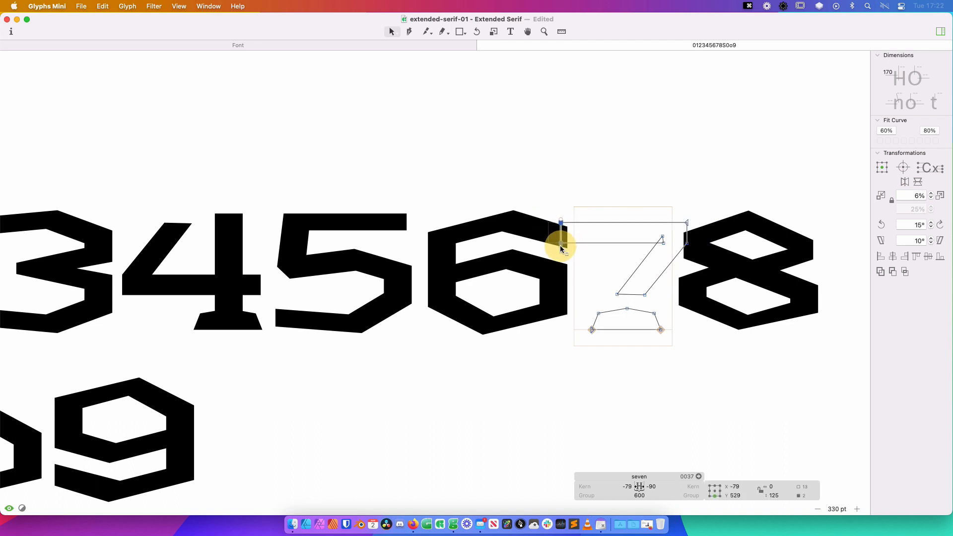
click(638, 295)
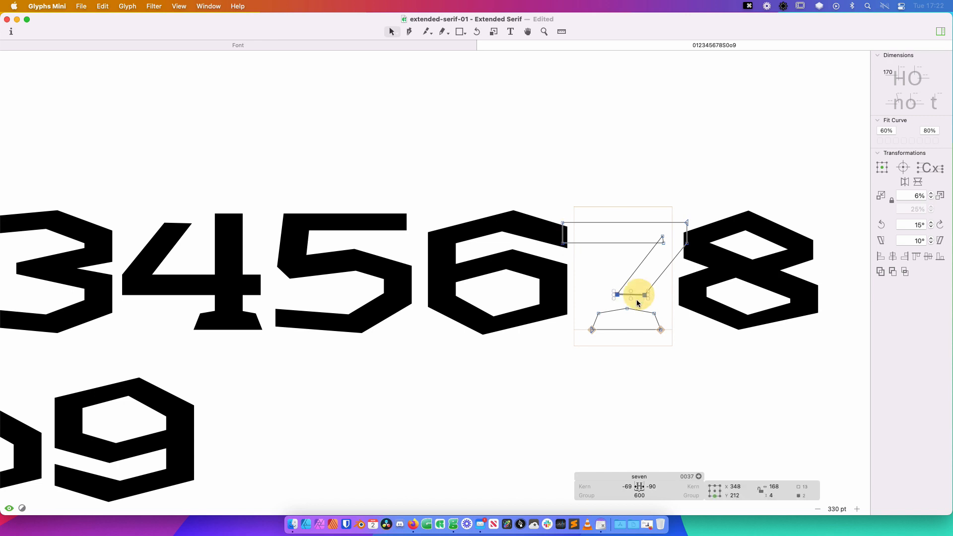
drag(644, 298, 632, 285)
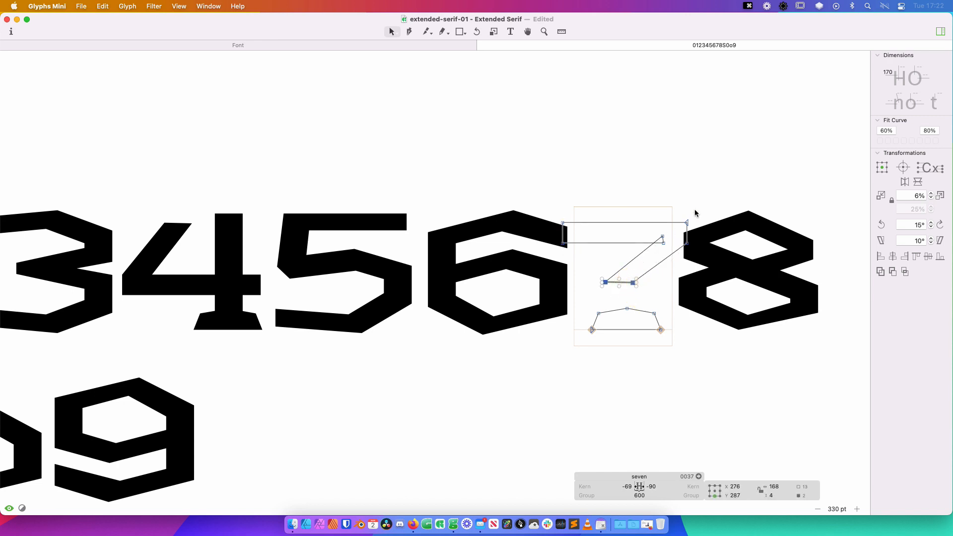
Raise the seven's top bar and the diagonal's upper end by 60 units
drag(693, 212, 539, 264)
key(shift+Up)
key(shift+Up)
key(shift+Up)
key(shift+Up)
key(shift+Up)
key(shift+Up)
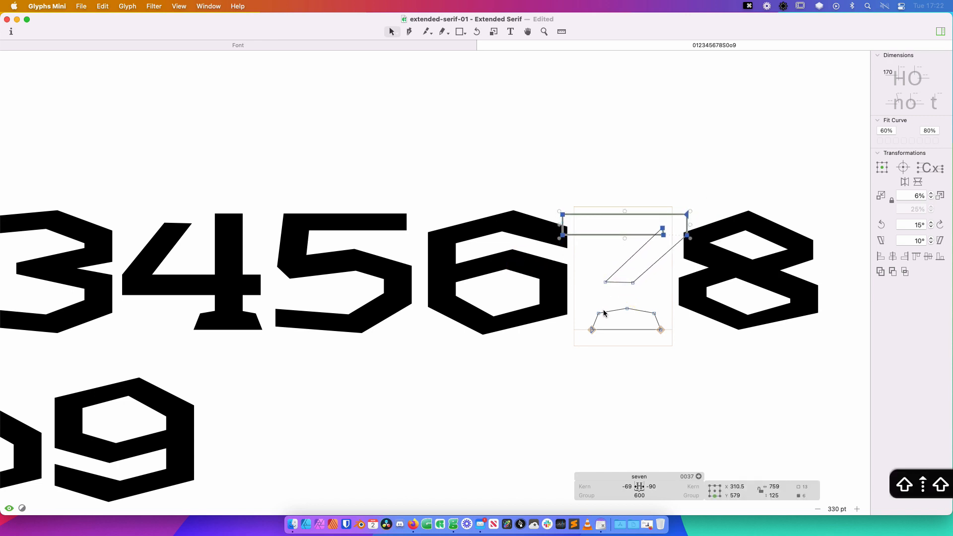
click(595, 260)
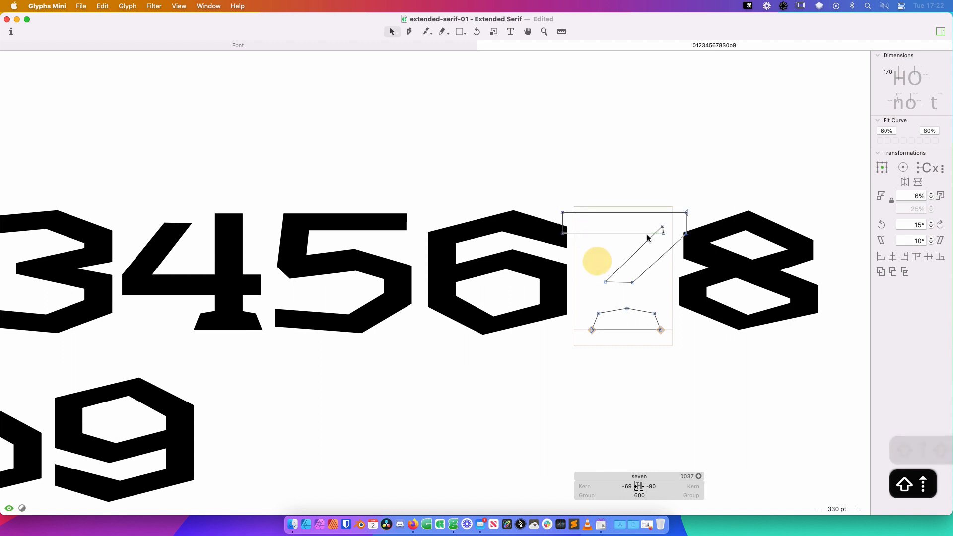
Copy the seven's bar and diagonal shape into the five as a thickness reference
double_click(646, 237)
key(alt+x)
double_click(386, 236)
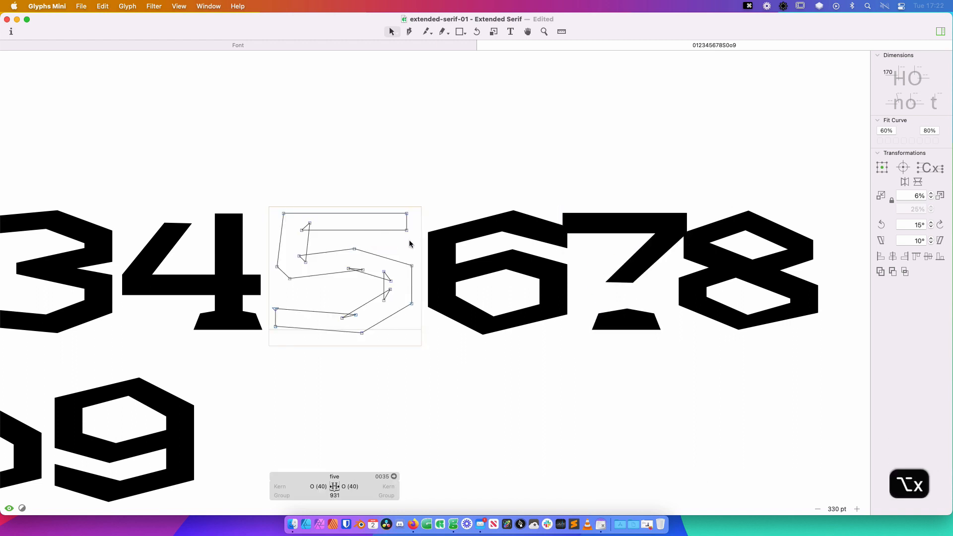
double_click(607, 242)
double_click(621, 226)
key(super+c)
double_click(379, 227)
key(super+v)
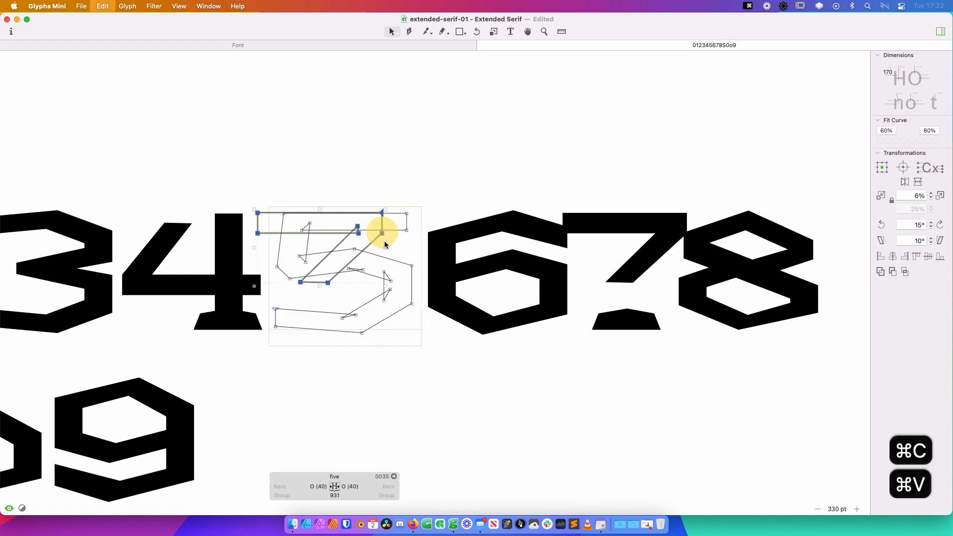
Lower the underside of the five's top bar to align with the underside of the pasted reference bar
key(z)
drag(489, 186, 222, 264)
key(space)
key(space)
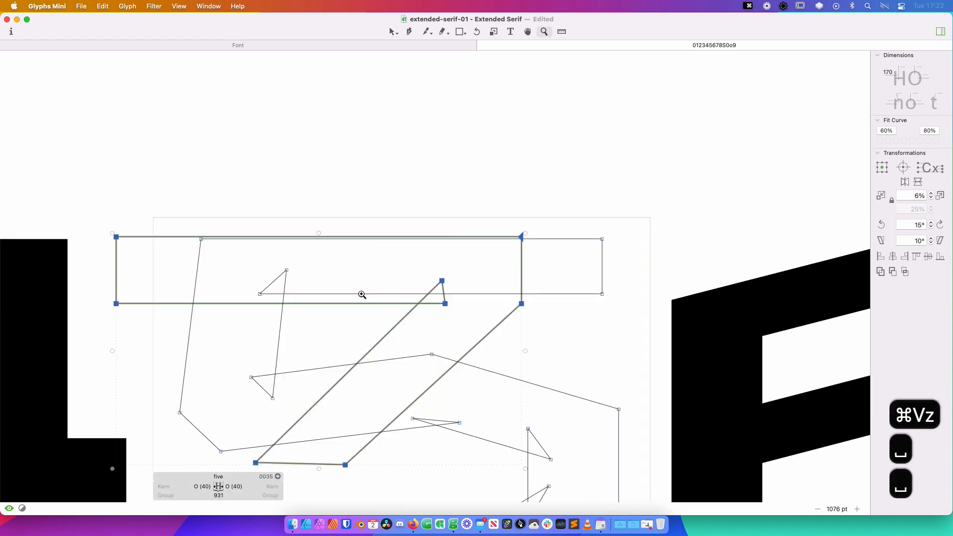
key(v)
click(380, 293)
drag(388, 293, 391, 305)
Delete the pasted reference shape from the five
double_click(522, 281)
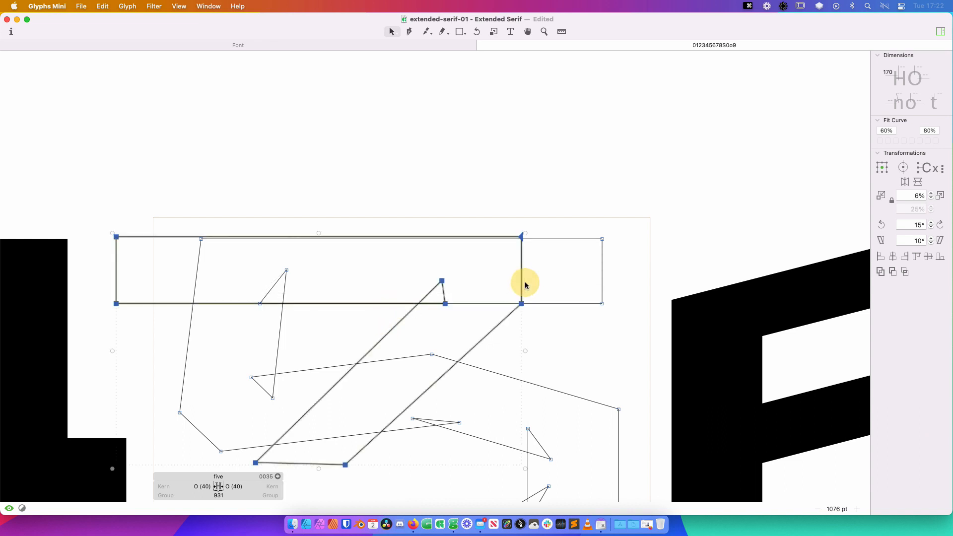
key(BackSpace)
key(super+minus)
key(super+minus)
key(super+minus)
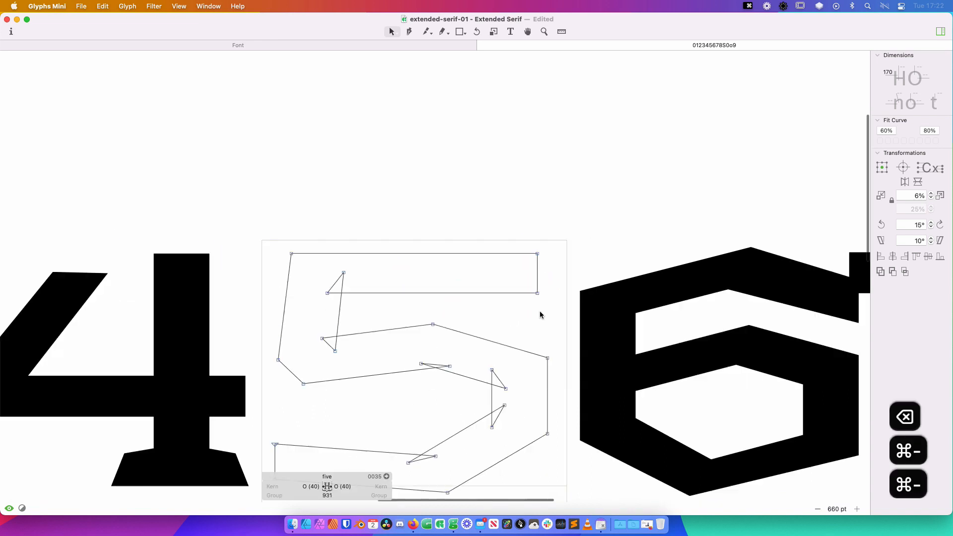
Open the seven for editing and raise the lower right node of its diagonal to y 291 to level the bottom edge
key(space)
drag(729, 336, 484, 184)
drag(614, 203, 570, 228)
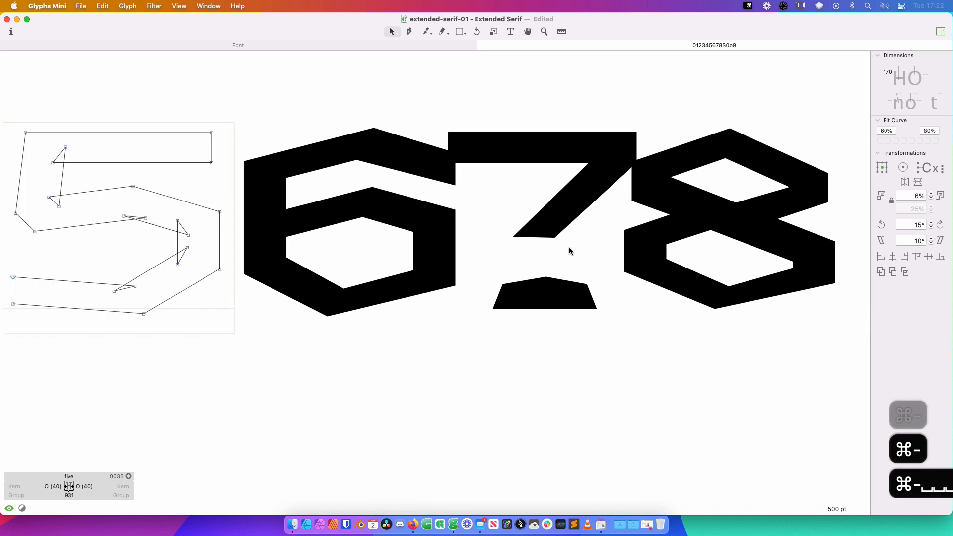
double_click(530, 239)
click(555, 238)
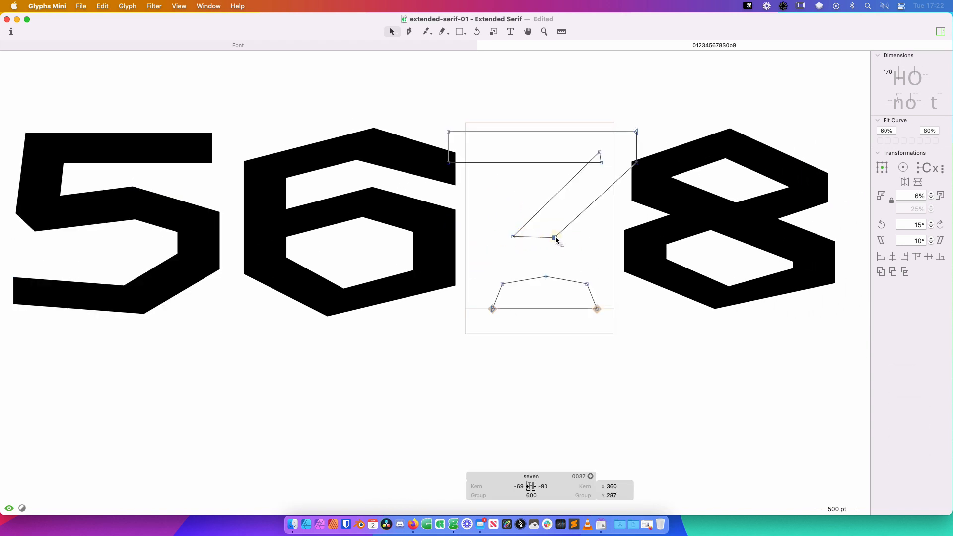
key(shift+Up)
key(Down)
key(Down)
key(Down)
key(Down)
key(Down)
key(Down)
Add two nodes along the diagonal's lower edge and pull them down to form a vertical stem about 168 units wide and 229 tall
key(p)
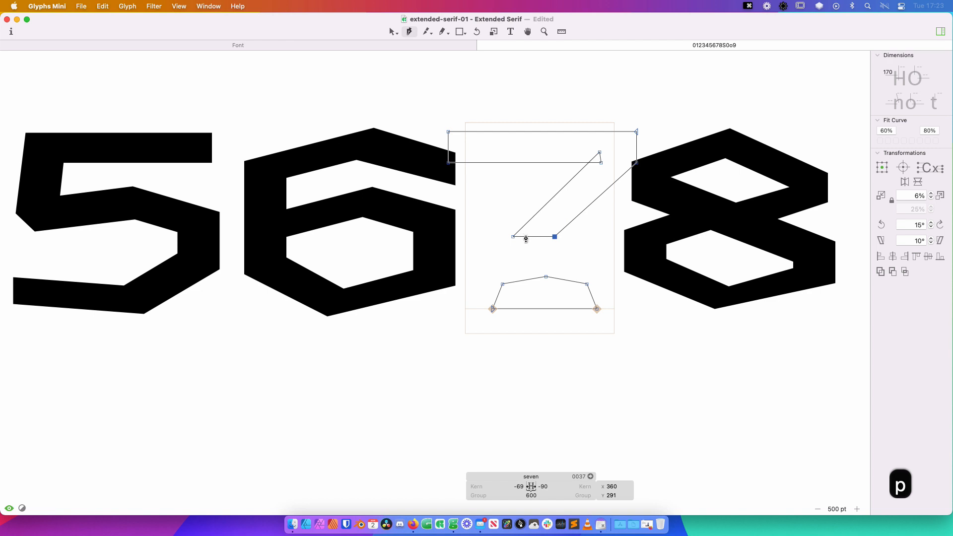
key(super+z)
click(542, 235)
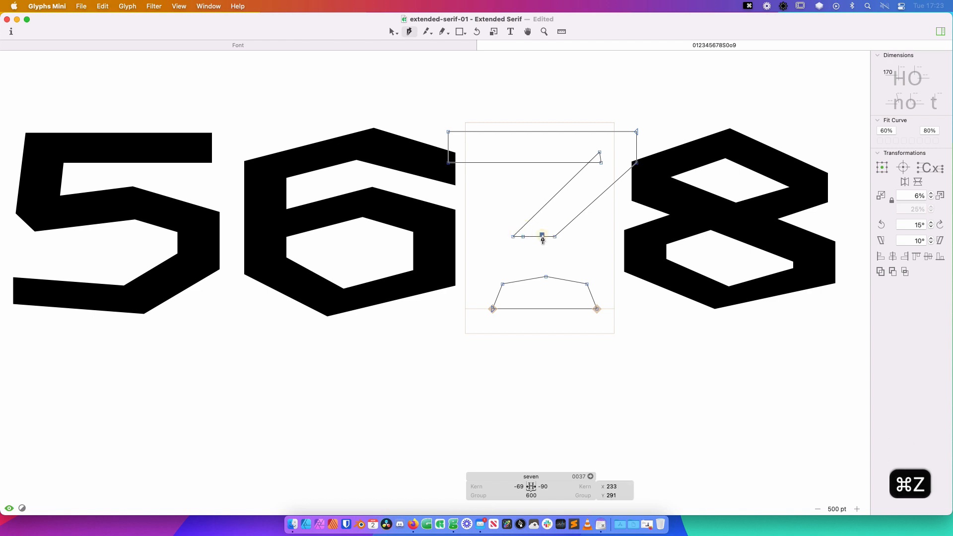
key(v)
key(super+z)
key(p)
click(545, 236)
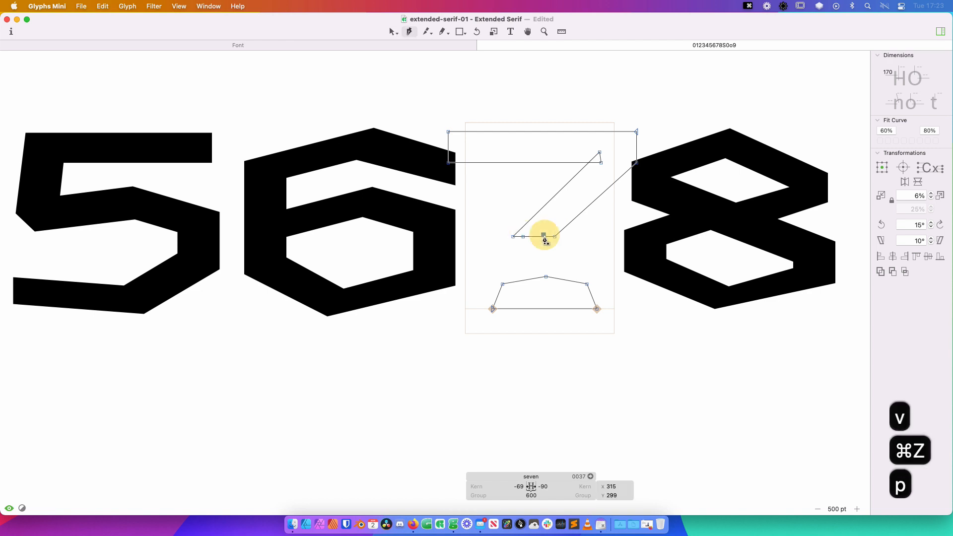
key(super+z)
key(v)
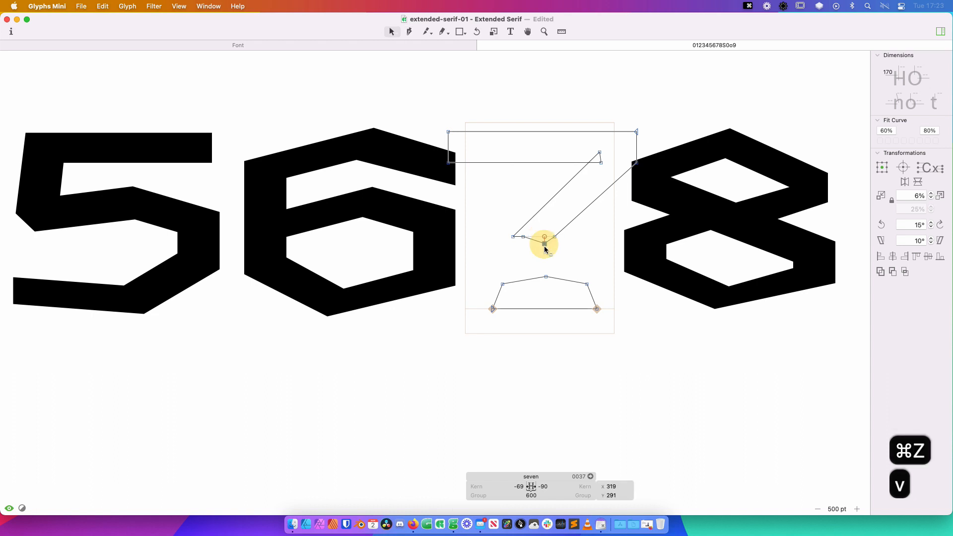
drag(544, 248, 513, 293)
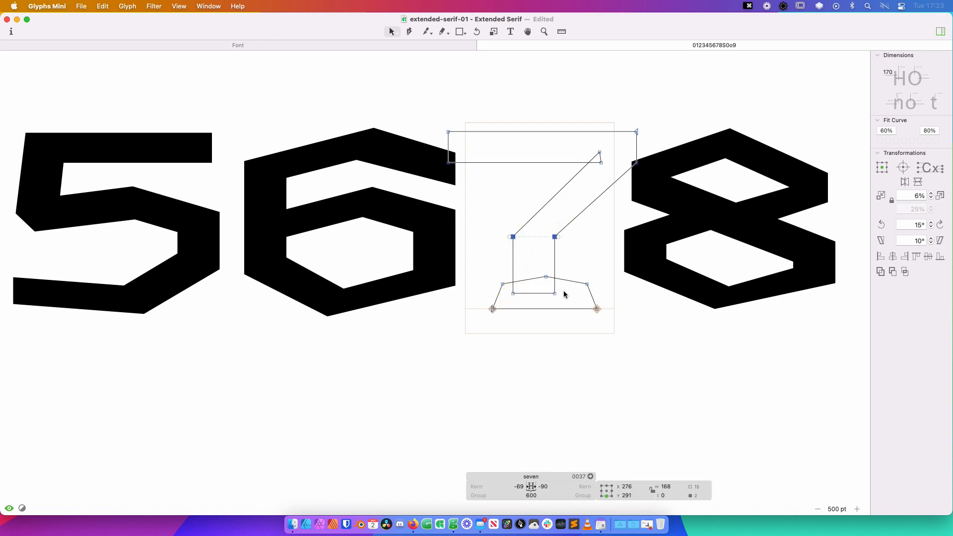
Move the seven's stem right over the foot serif to x 328 and shift stem and serif together 40 units left
drag(556, 296, 569, 297)
key(space)
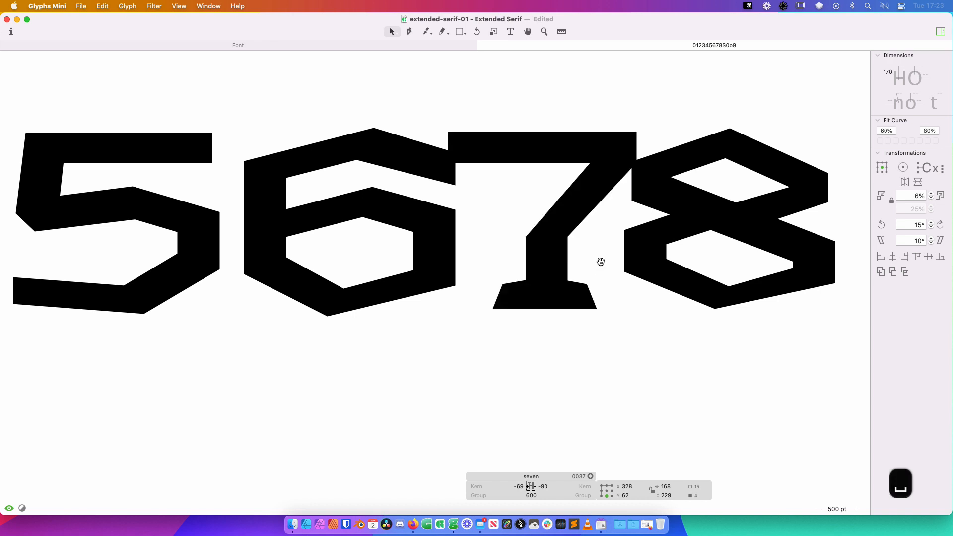
drag(611, 241, 446, 361)
key(shift+Left)
key(shift+Left)
key(shift+Left)
key(shift+Left)
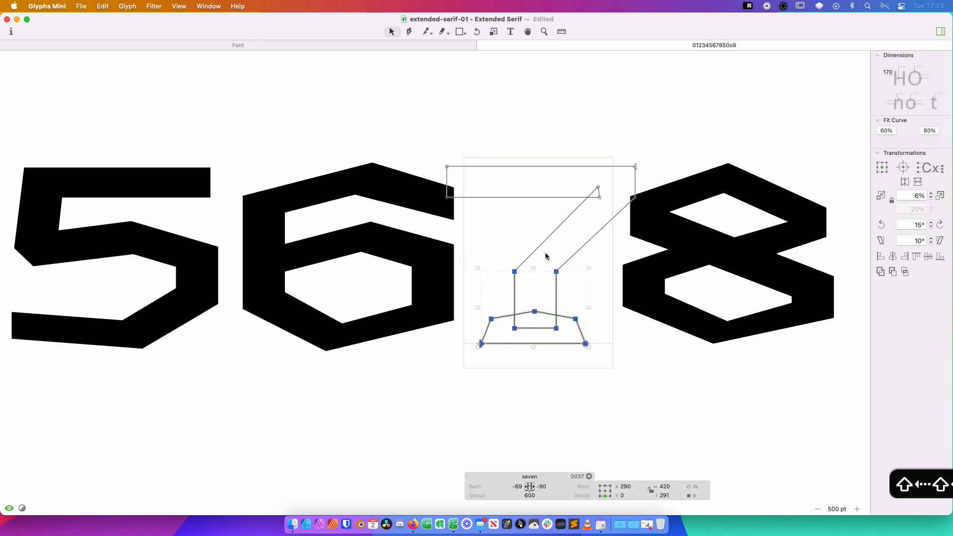
click(590, 286)
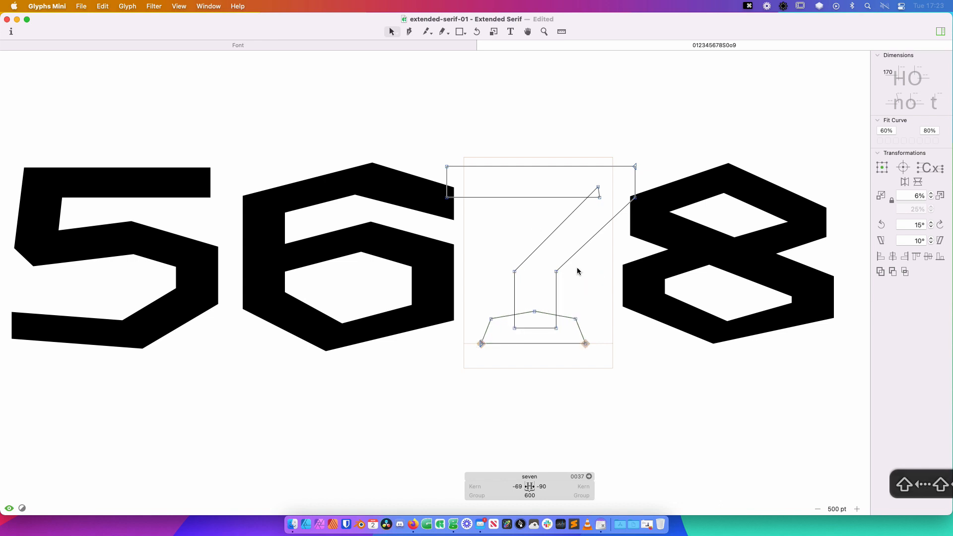
Lower the node where the diagonal's outer edge meets the stem's right side by 30 units to y 261
click(556, 271)
key(shift+Down)
key(shift+Down)
key(shift+Down)
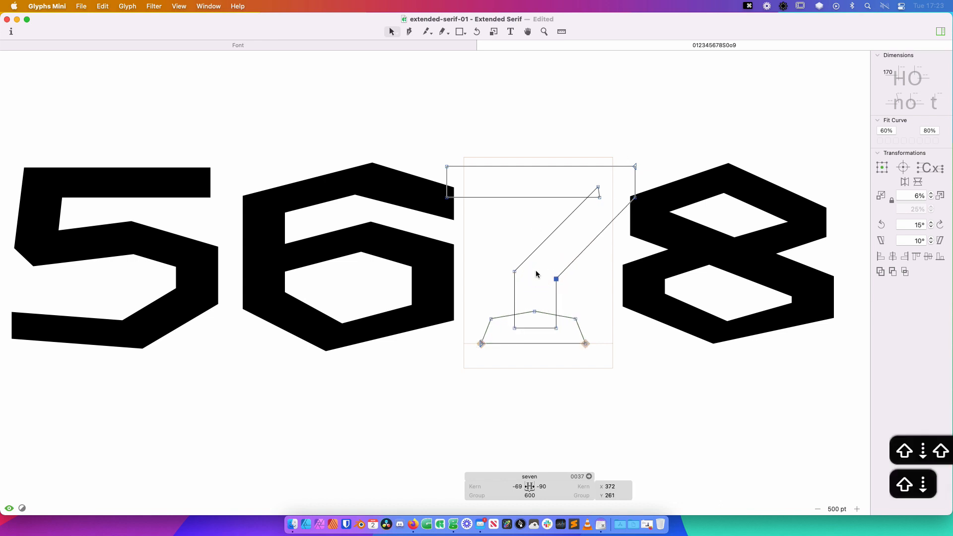
click(589, 286)
Open the corner where the diagonal's outer edge meets the right side of the stem
drag(539, 286, 560, 276)
right_click(556, 278)
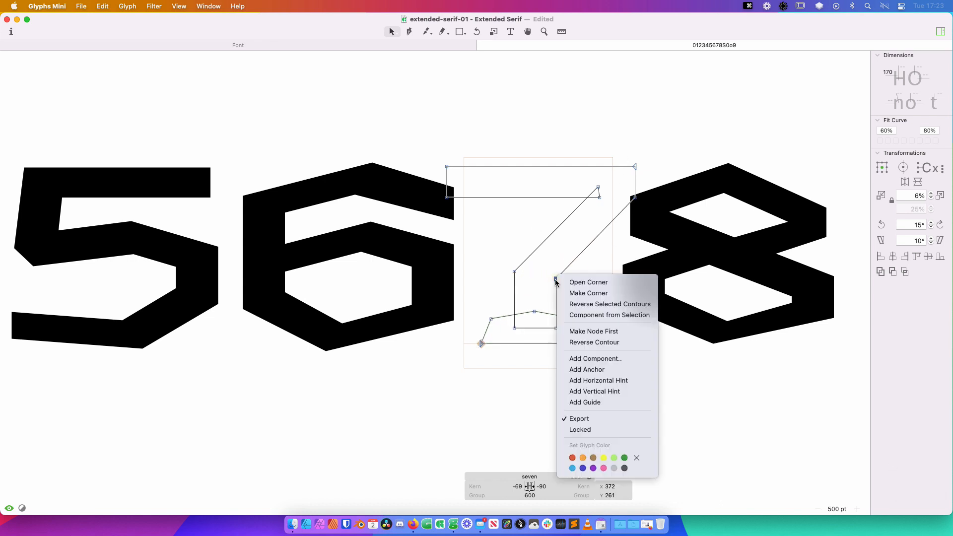
click(555, 280)
right_click(559, 278)
click(561, 280)
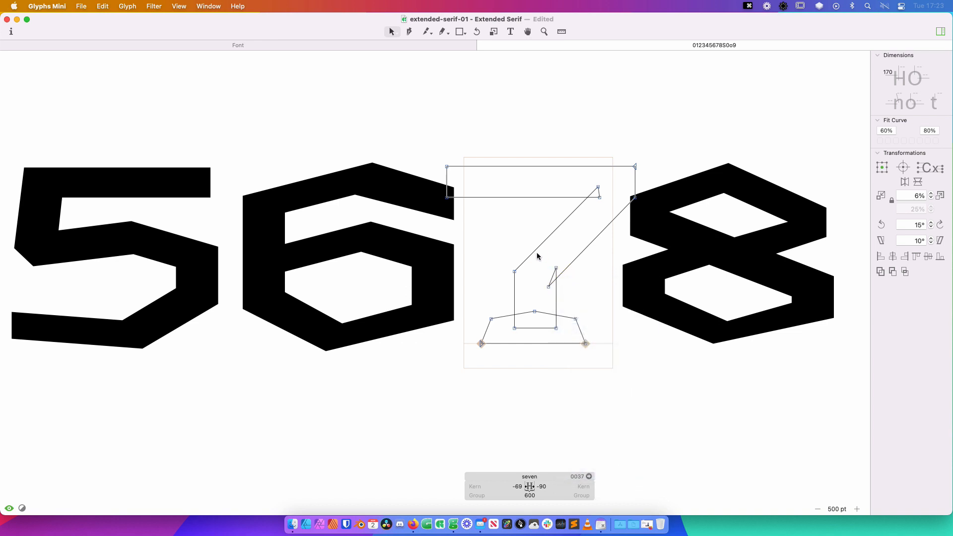
Set both sidebearings of the seven to match the O
key(super+minus)
key(space)
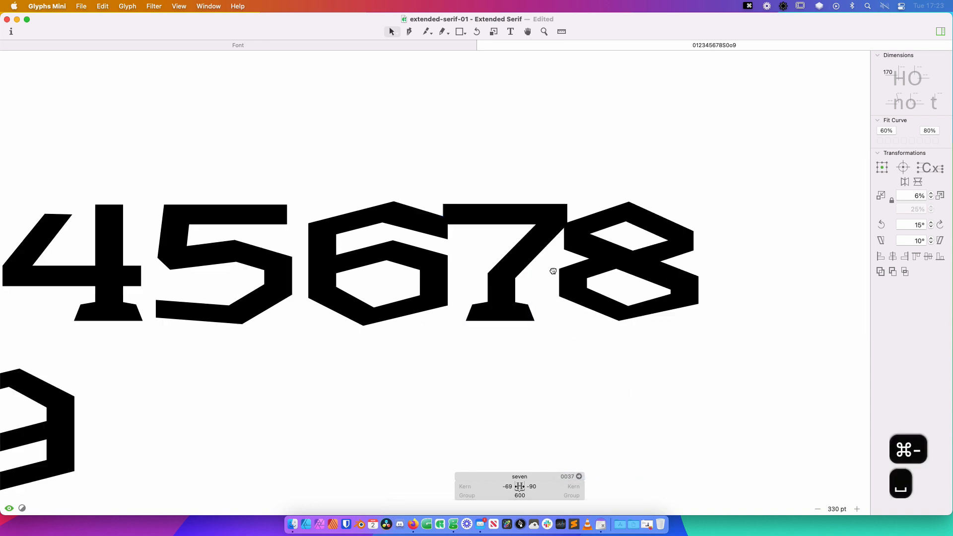
drag(553, 271, 575, 273)
drag(533, 229, 556, 229)
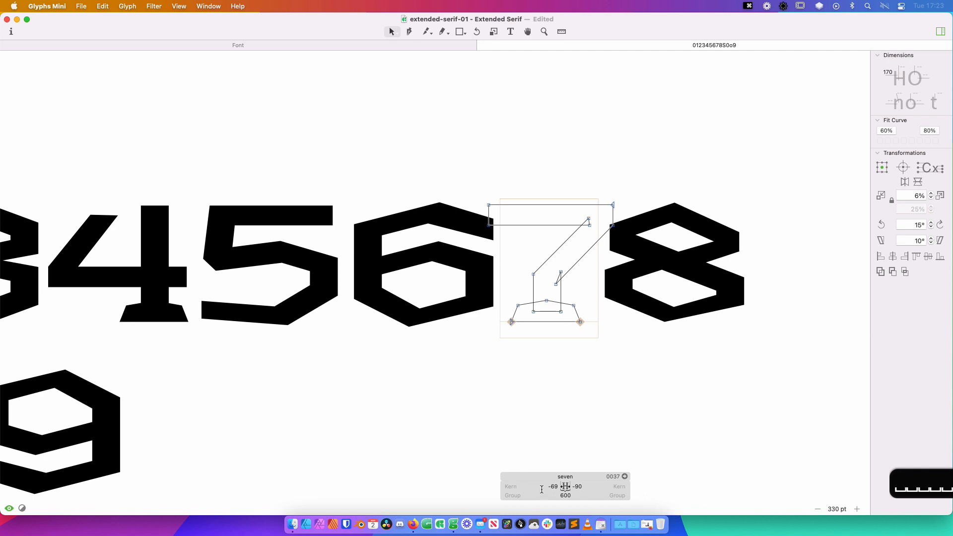
key(super+a)
text(O)
key(Tab)
text(O)
key(Return)
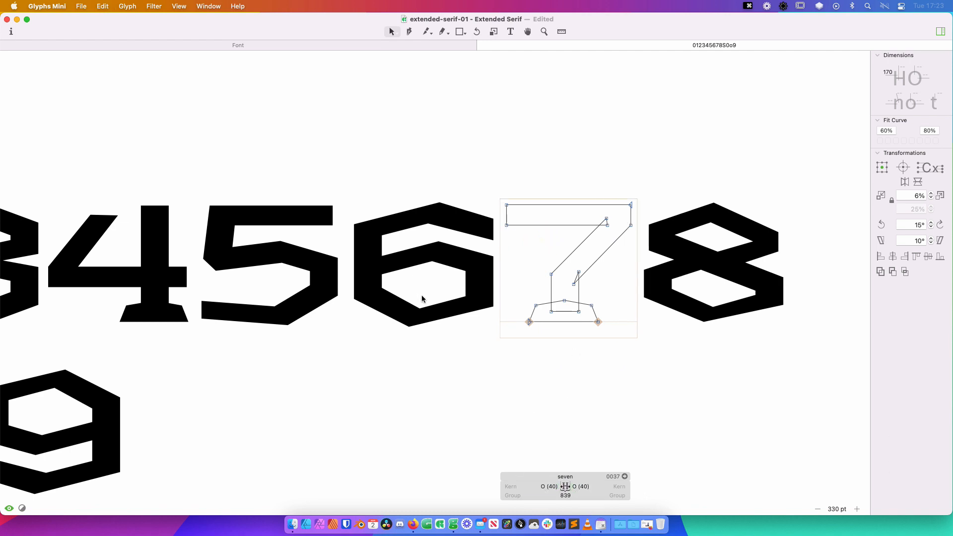
Insert a capital T before the S in the sample text
key(super+minus)
key(r)
key(t)
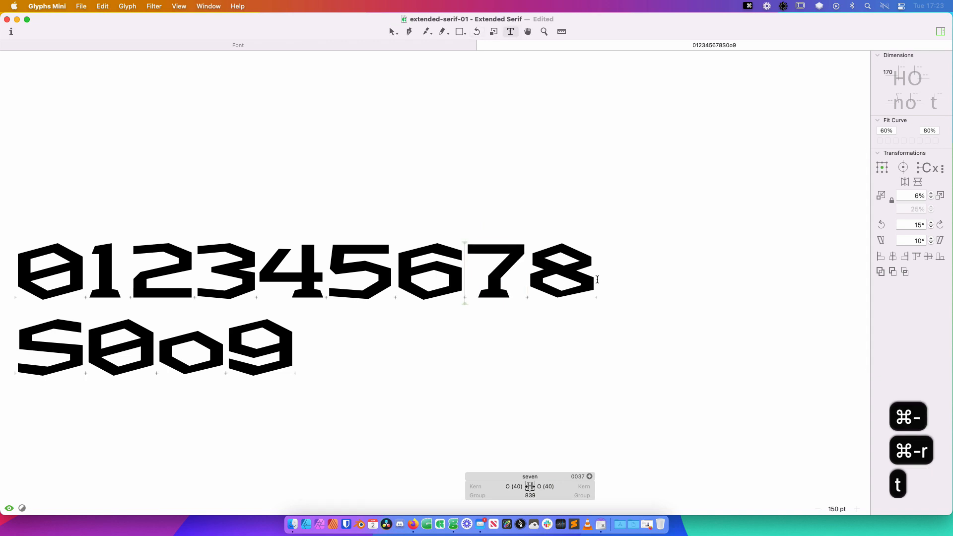
click(606, 272)
click(596, 276)
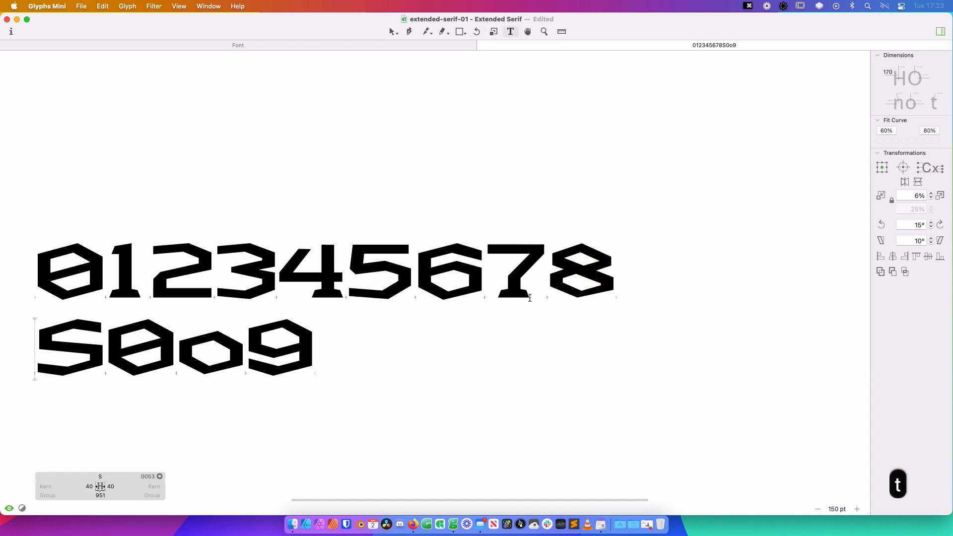
text(Trv)
Copy the left serif of the T's crossbar and paste it into the seven under the left end of its top bar
double_click(93, 338)
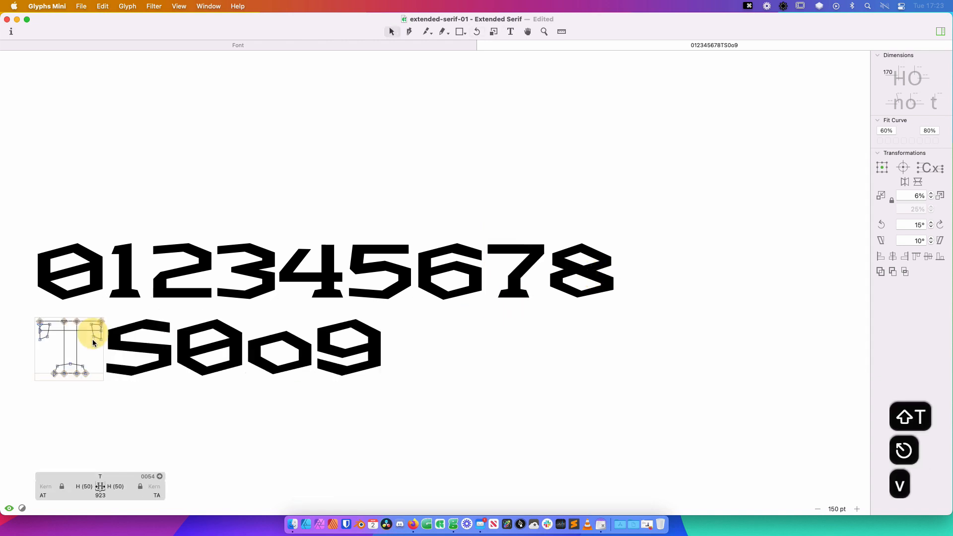
click(44, 339)
double_click(45, 336)
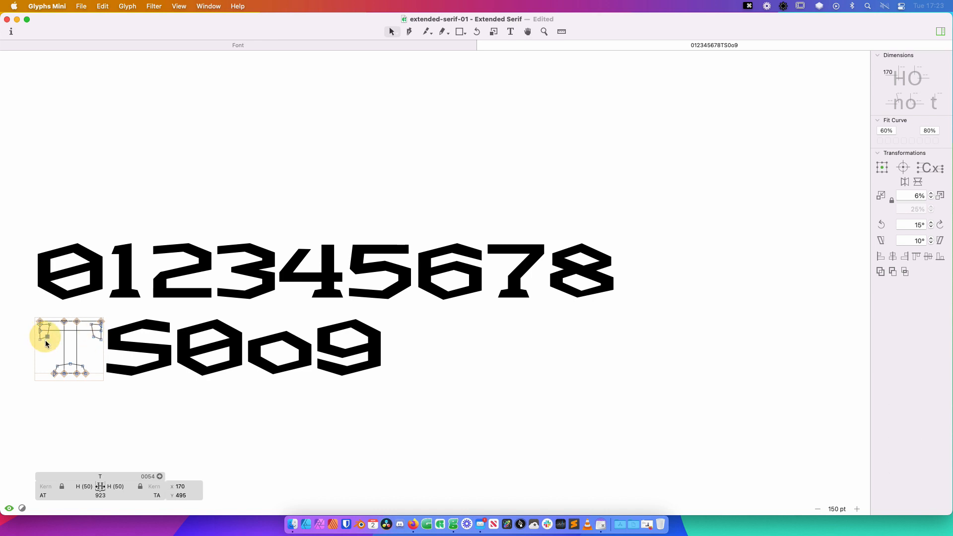
key(super+c)
click(501, 276)
double_click(502, 280)
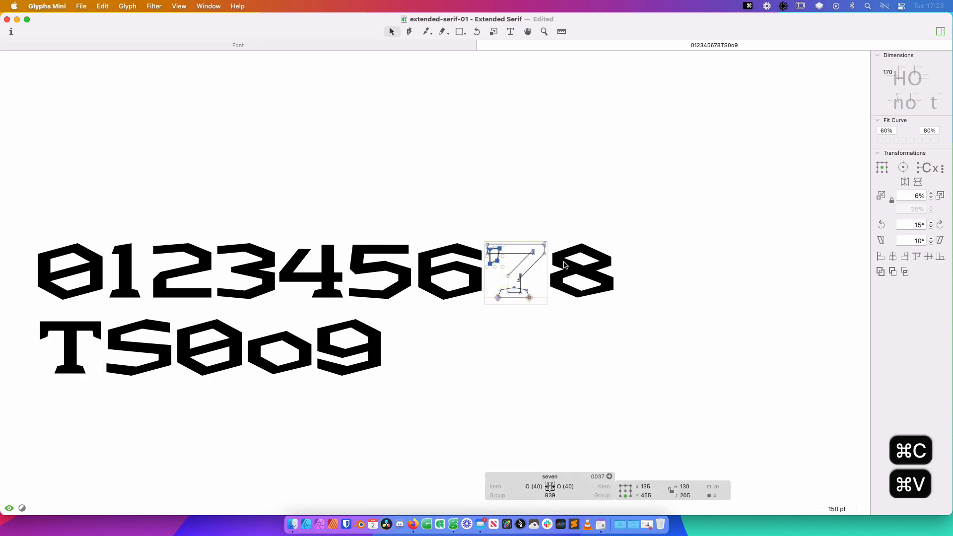
key(super+v)
key(z)
click(501, 282)
key(v)
drag(400, 237, 392, 239)
click(403, 266)
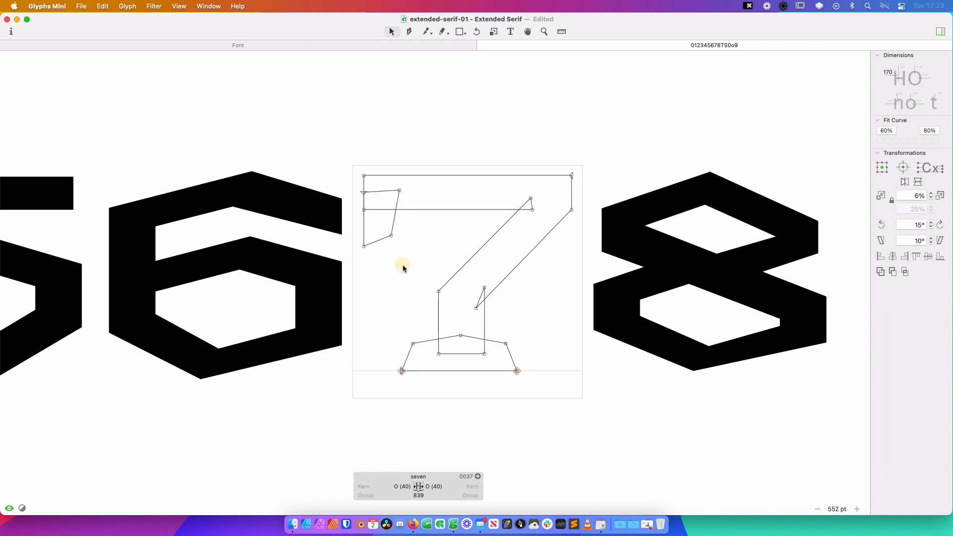
Add a node on the inner edge of the seven's diagonal and move it right to sit directly below the edge's upper end node
key(space)
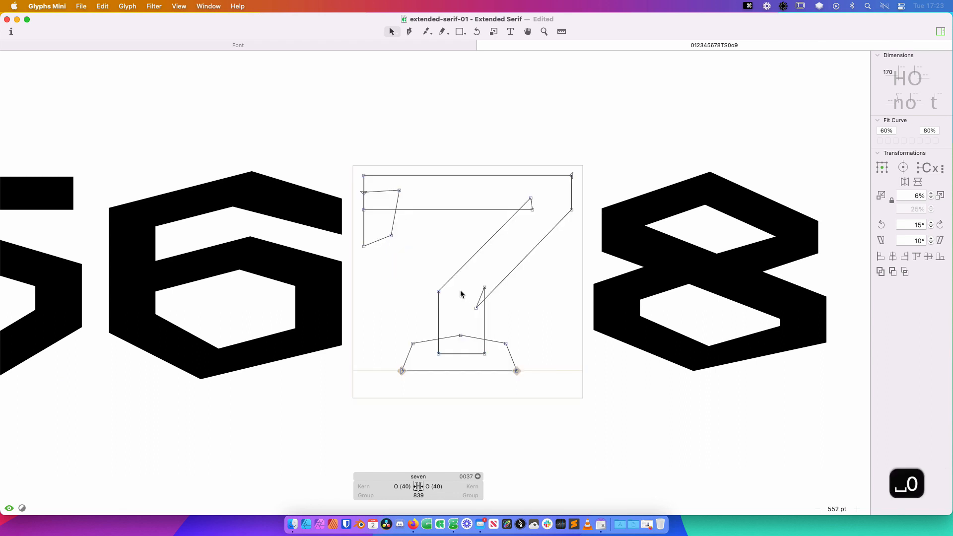
key(super+minus)
key(super+minus)
key(super+minus)
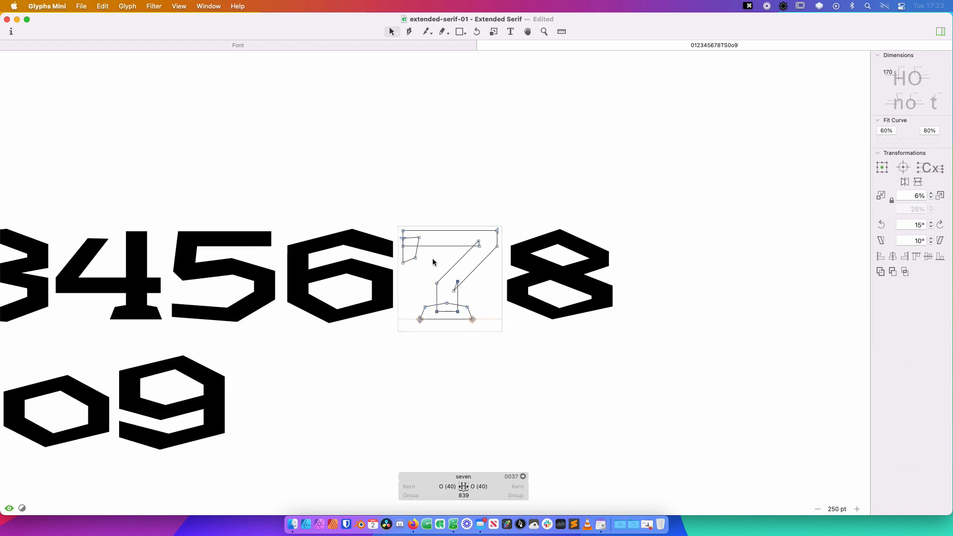
key(space)
key(space)
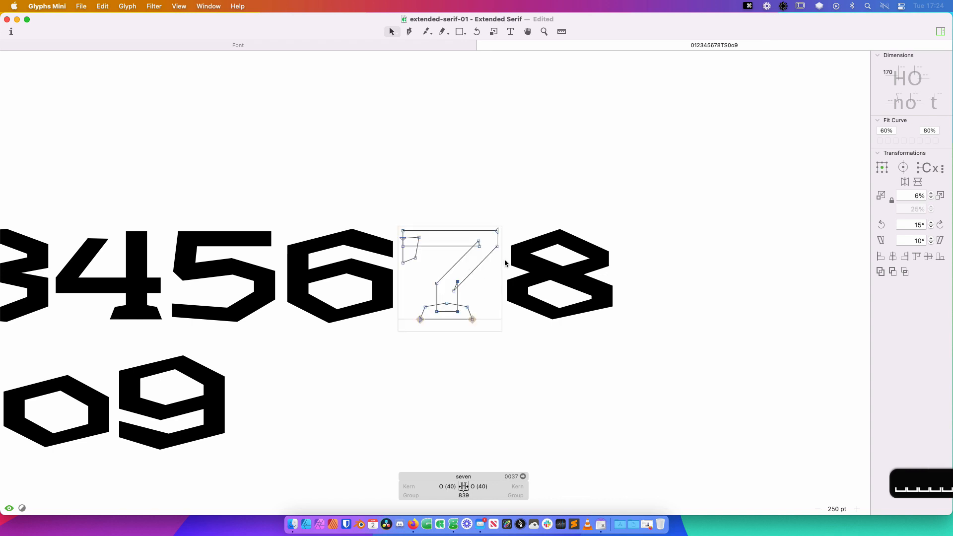
key(z)
drag(546, 195, 361, 316)
key(v)
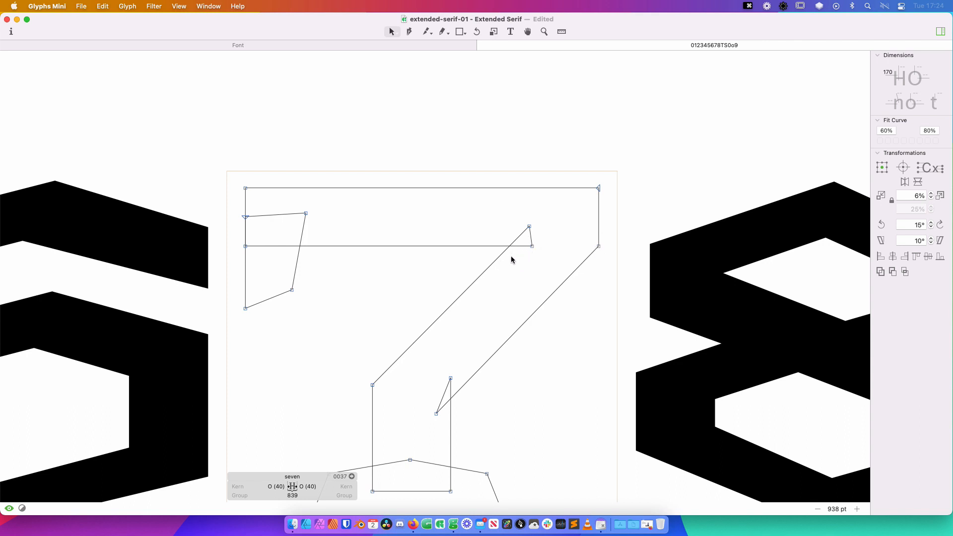
key(p)
click(482, 273)
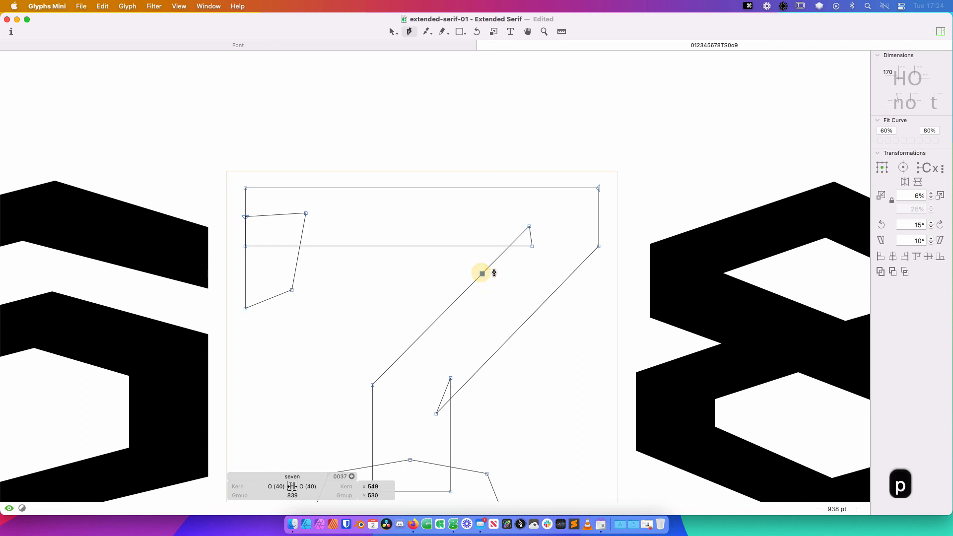
key(v)
click(529, 226)
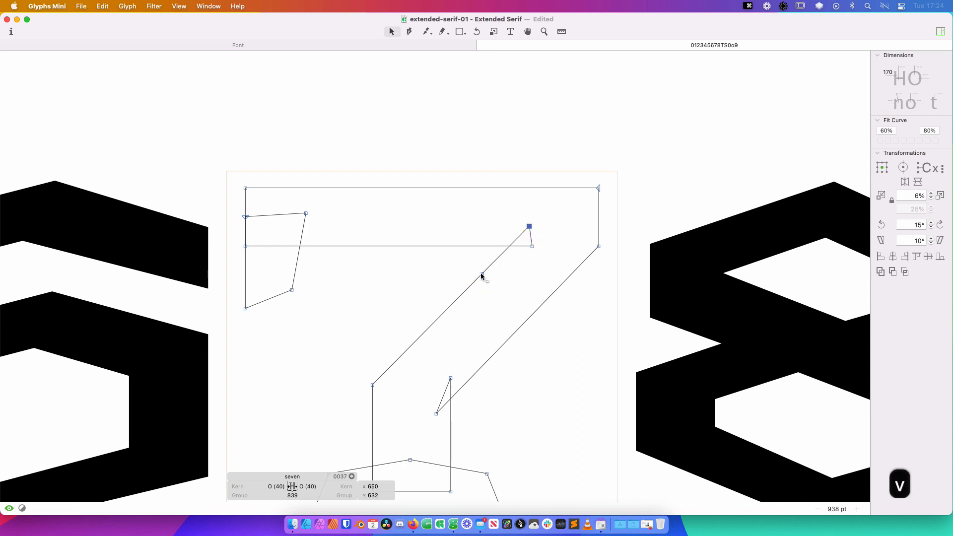
drag(482, 273, 529, 275)
Lower the outer right corner of the seven to y 495 and extend the right end of the bar's underside further right
click(598, 246)
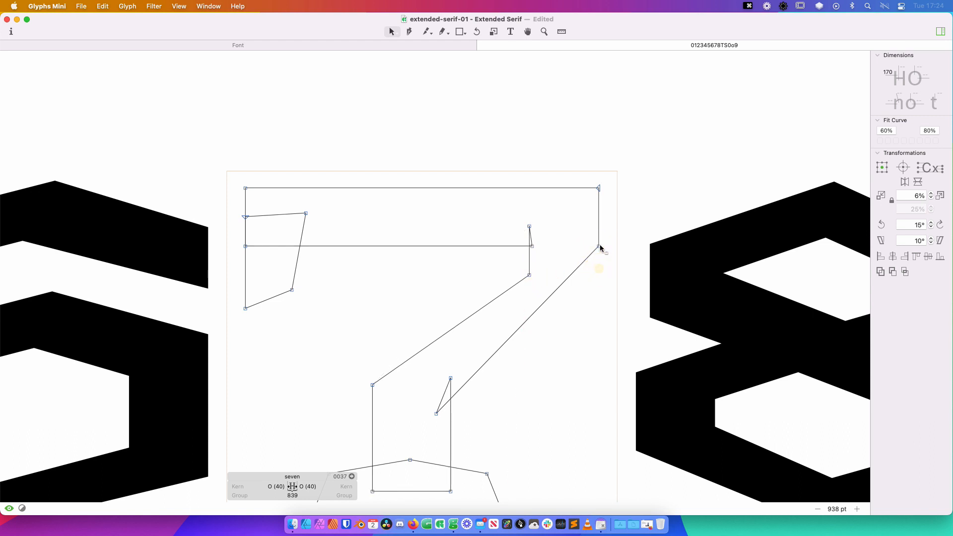
drag(598, 248, 598, 290)
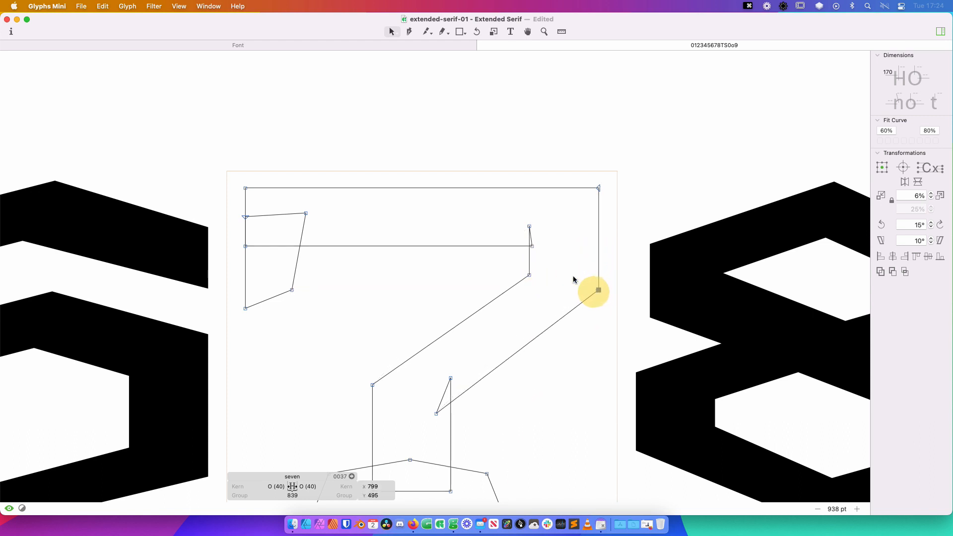
drag(533, 247, 558, 246)
Shift the seven's stem and foot serif together 20 units right and preview the numeral
key(super+minus)
key(super+minus)
key(super+minus)
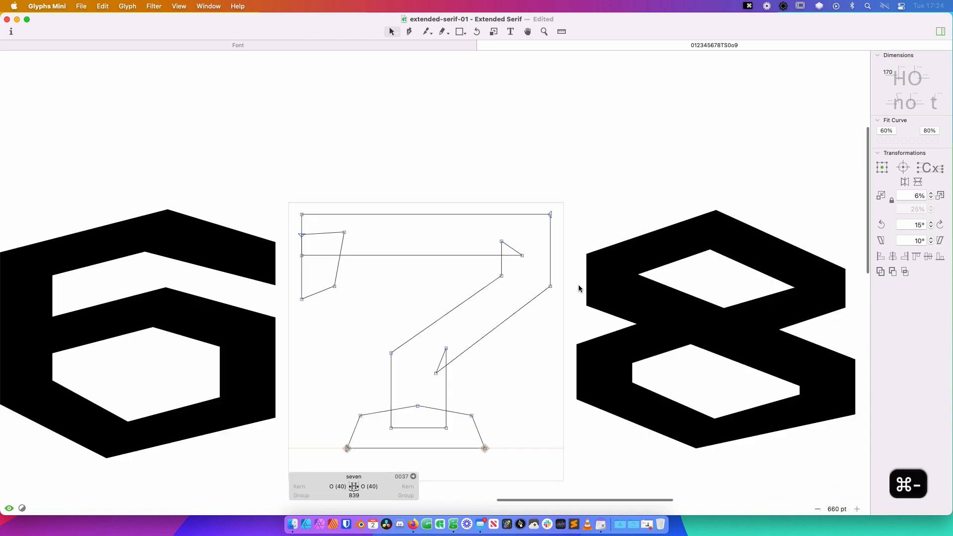
key(space)
drag(519, 295, 428, 346)
key(shift+Right)
key(shift+Right)
key(shift+Right)
key(shift+Left)
key(shift+Right)
key(shift+Left)
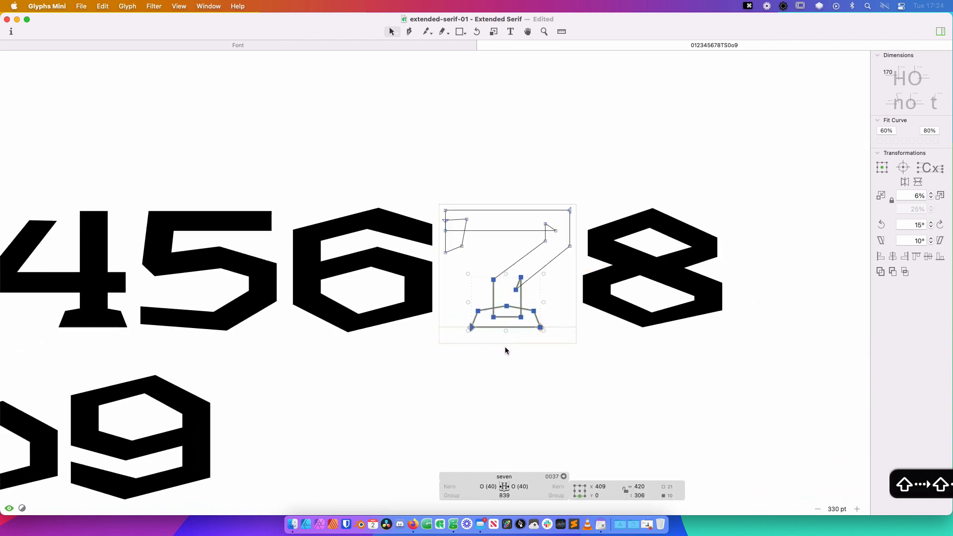
click(511, 356)
key(t)
key(Escape)
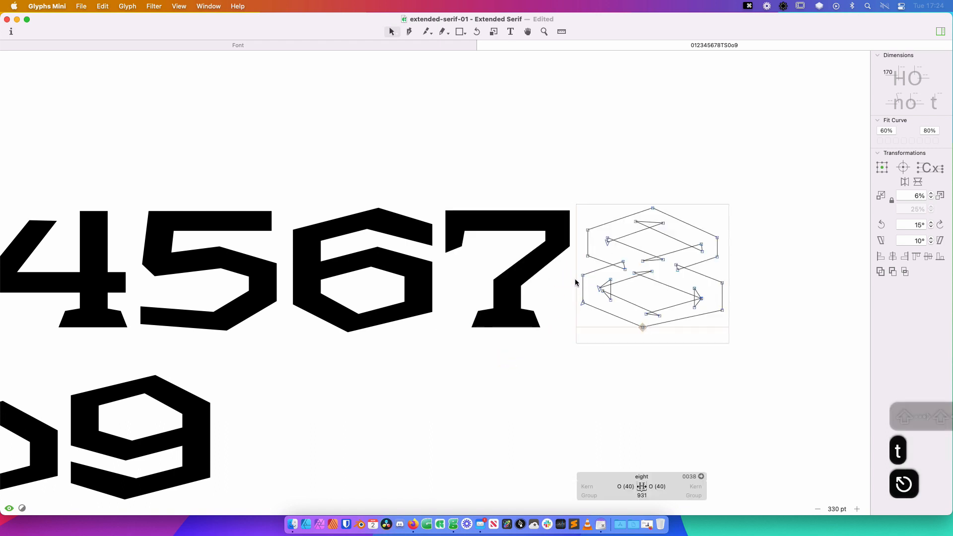
Raise the lower end node of the diagonal's outer edge by 10 units to y 239
key(super+minus)
key(super+minus)
key(space)
drag(483, 289, 574, 264)
key(z)
drag(719, 189, 420, 280)
key(v)
double_click(407, 344)
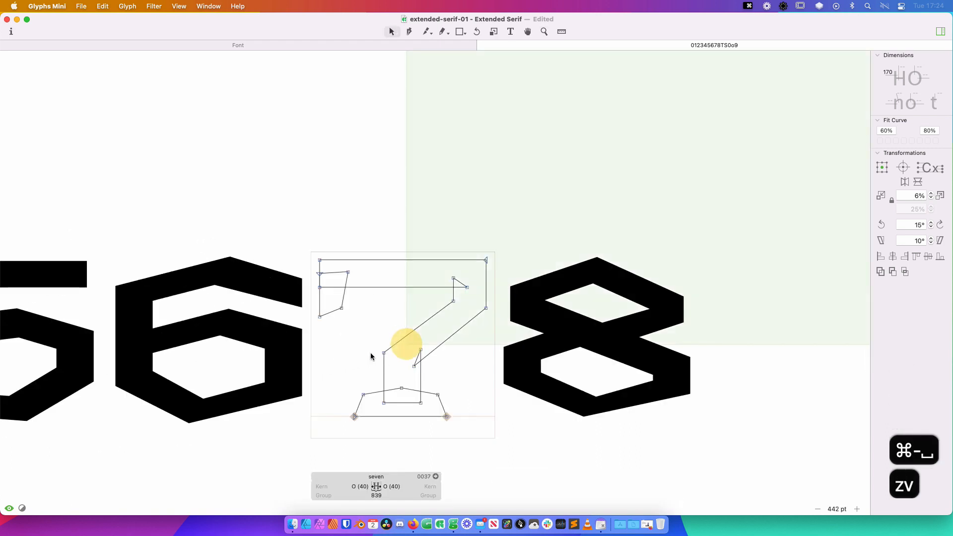
click(415, 366)
key(shift+Up)
key(shift+Up)
key(shift+Down)
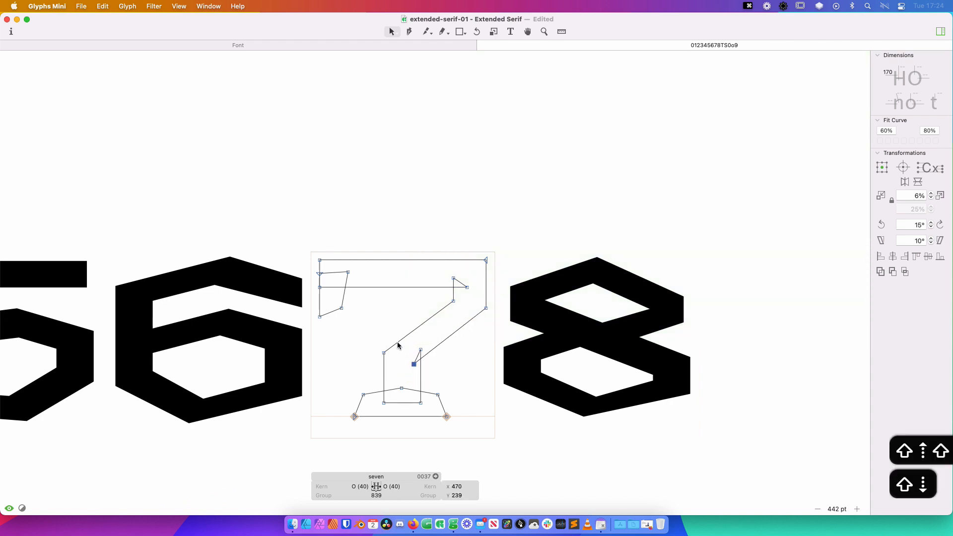
Raise the three nodes joining the seven's diagonal to the top of its stem together by 40 units
drag(362, 328, 444, 384)
key(shift+Up)
key(shift+Up)
key(shift+Up)
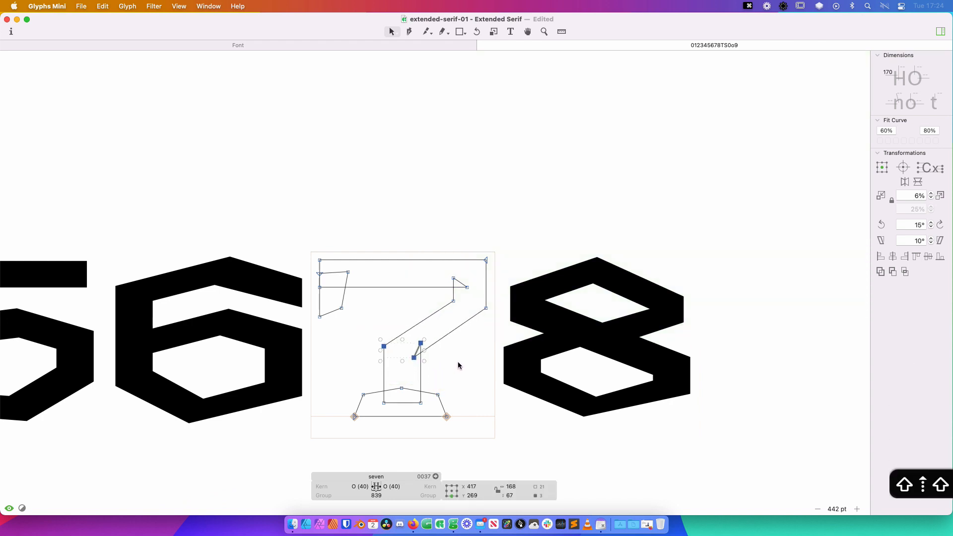
key(shift+Up)
click(458, 359)
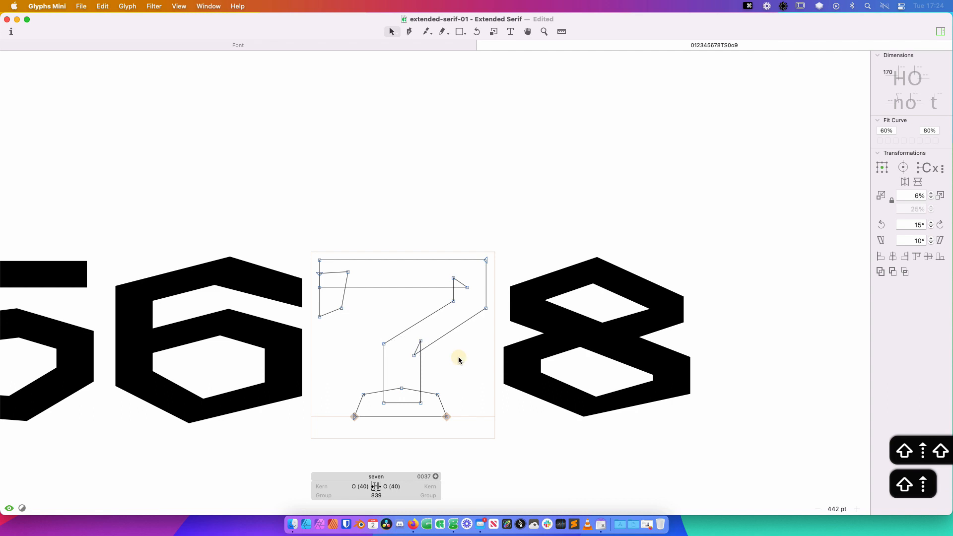
Raise the seven's inner corner node beneath the bar's right end, open that corner and preview the numeral among its neighbours
click(453, 301)
key(shift+Up)
right_click(450, 303)
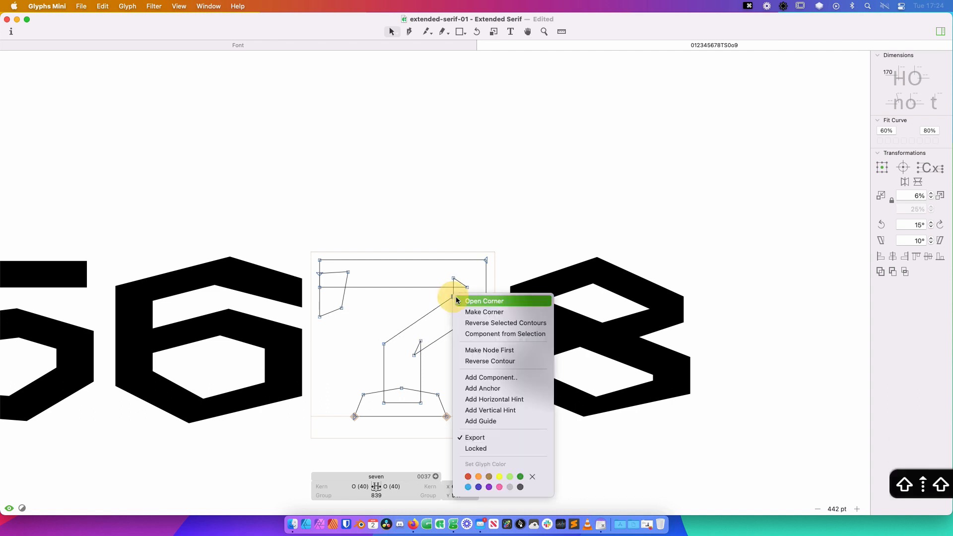
key(space)
drag(422, 303, 540, 258)
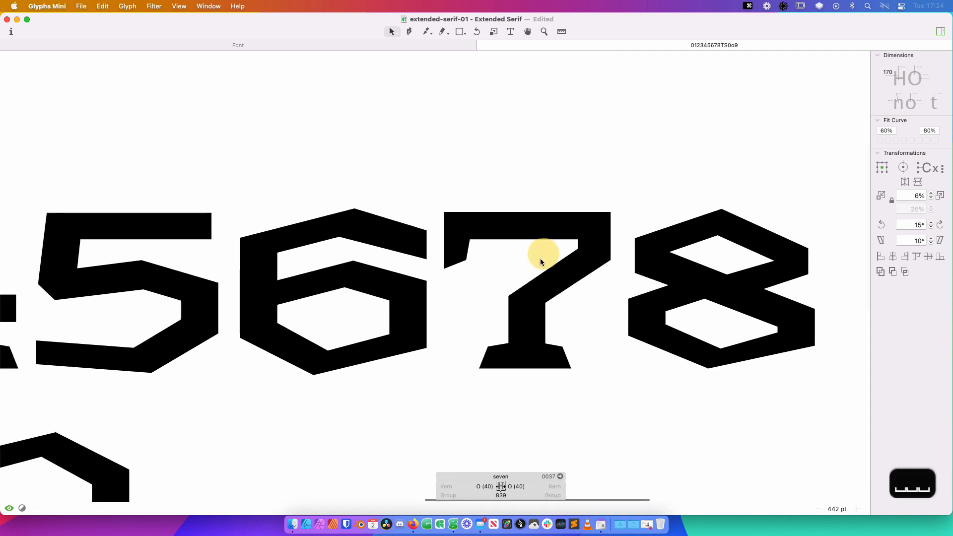
key(super+minus)
key(super+minus)
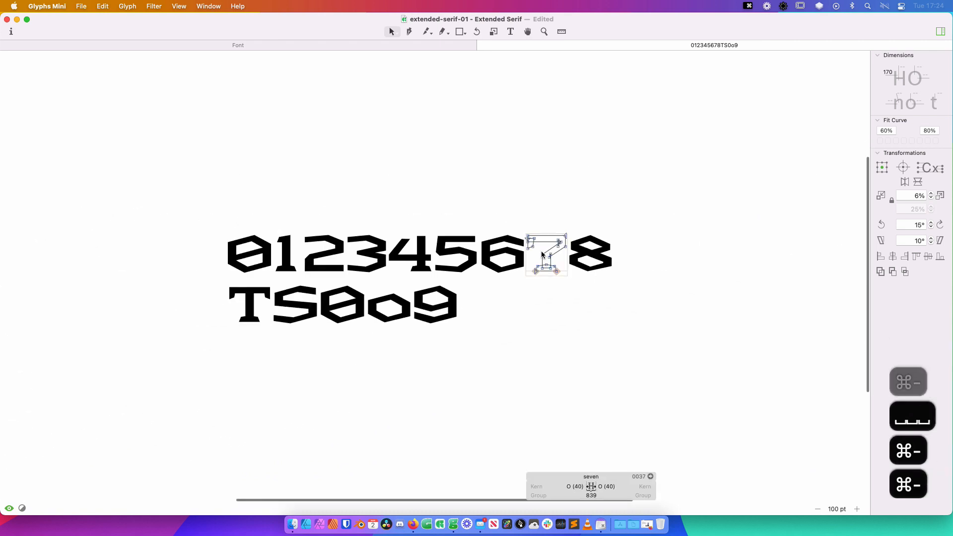
key(t)
click(406, 298)
key(BackSpace)
key(Left)
key(Left)
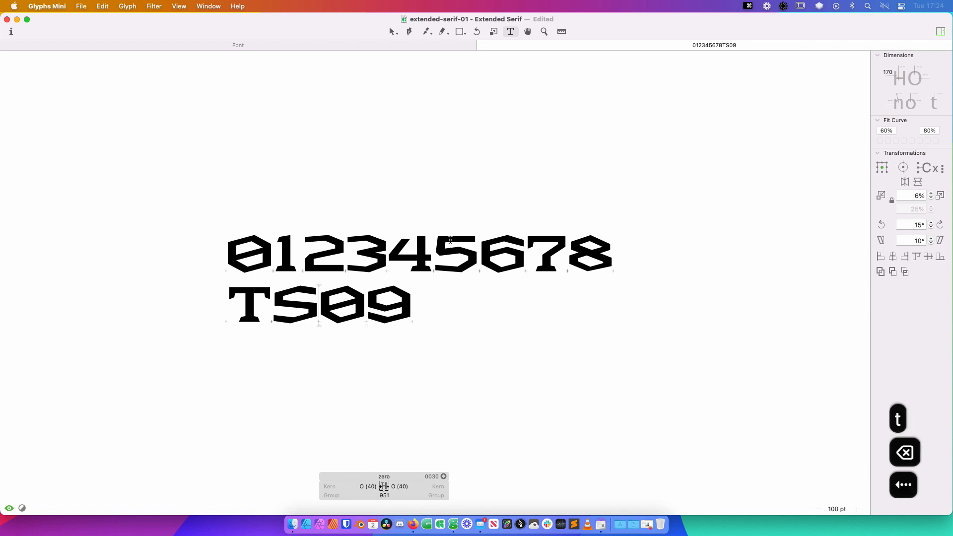
key(Right)
key(BackSpace)
key(BackSpace)
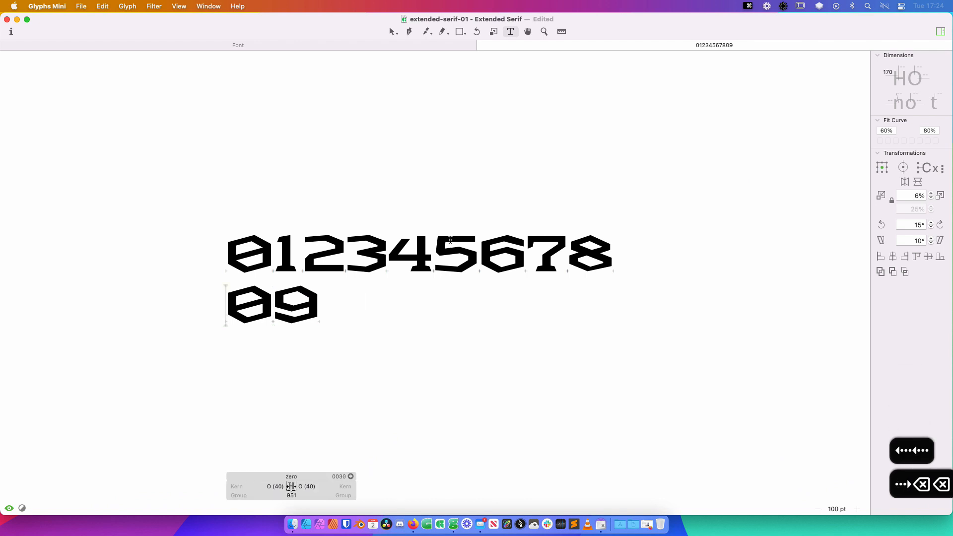
key(Delete)
key(Escape)
drag(564, 180, 688, 161)
key(t)
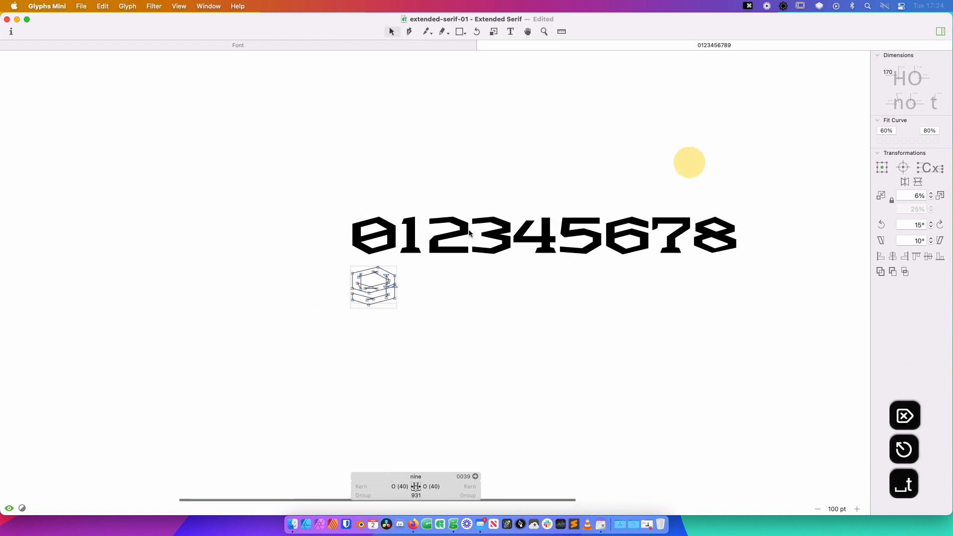
click(404, 284)
key(Escape)
drag(638, 280, 610, 279)
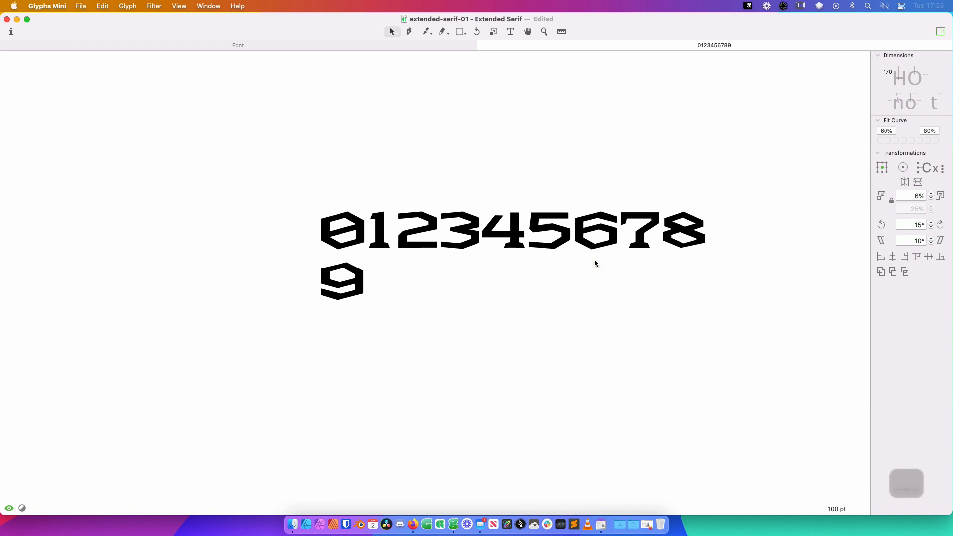
Insert a capital O between the six and the seven to compare its shape with the six
key(z)
click(681, 198)
key(v)
double_click(384, 274)
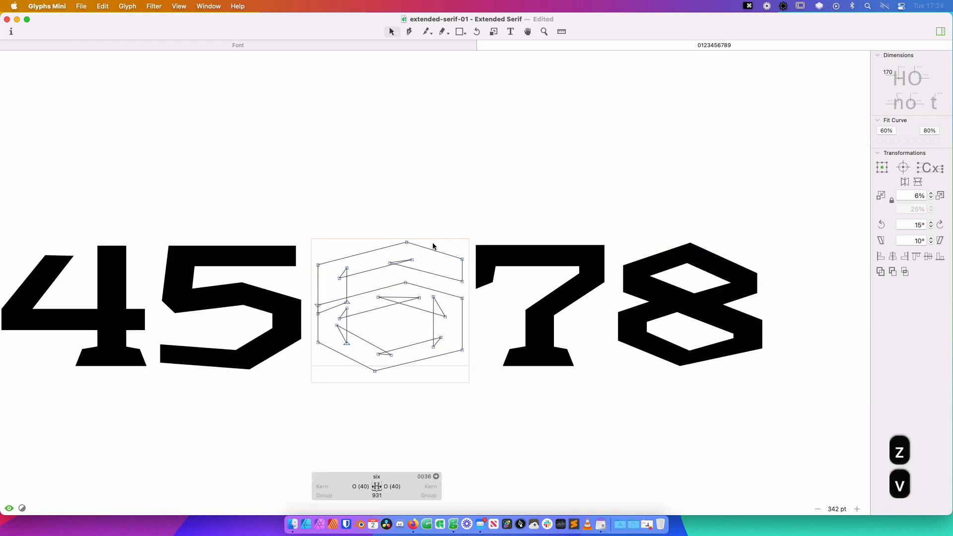
text(t)
text(O)
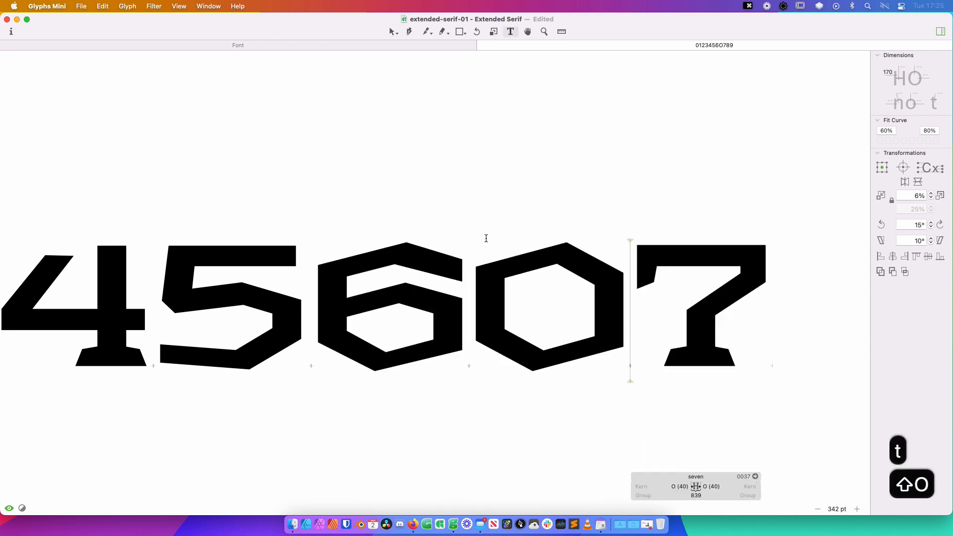
key(Escape)
key(t)
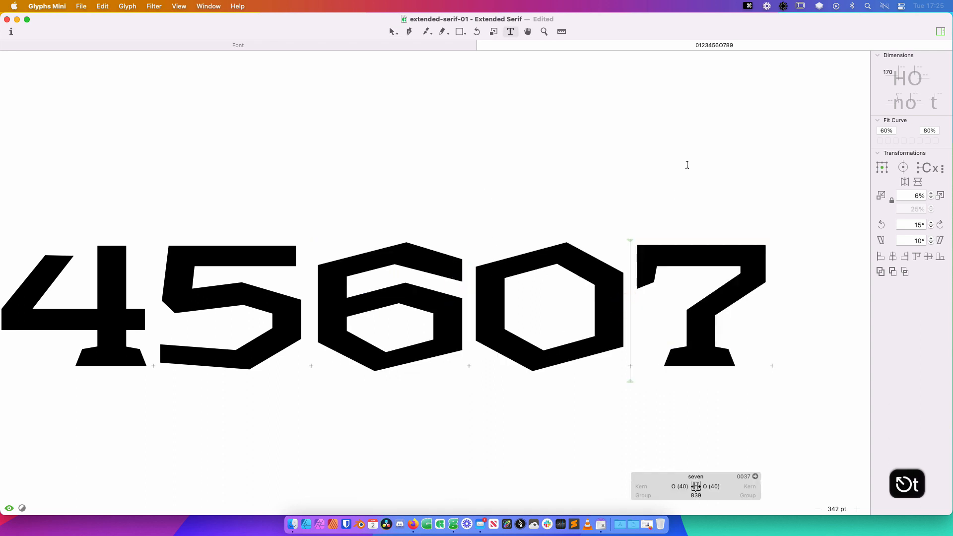
key(BackSpace)
key(BackSpace)
key(BackSpace)
key(super+minus)
key(super+minus)
key(super+minus)
key(super+minus)
key(super+minus)
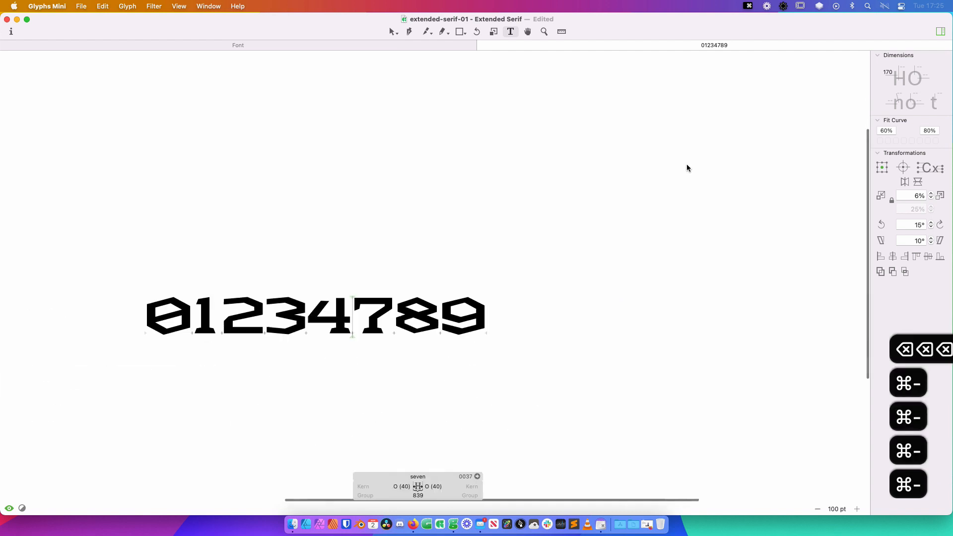
text(5)
key(Escape)
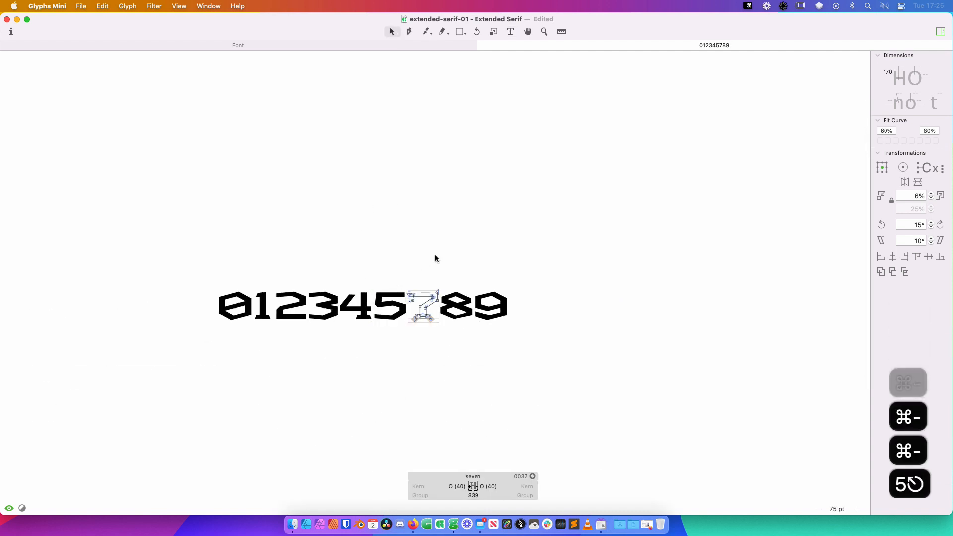
key(space)
drag(436, 253, 592, 205)
text(t6)
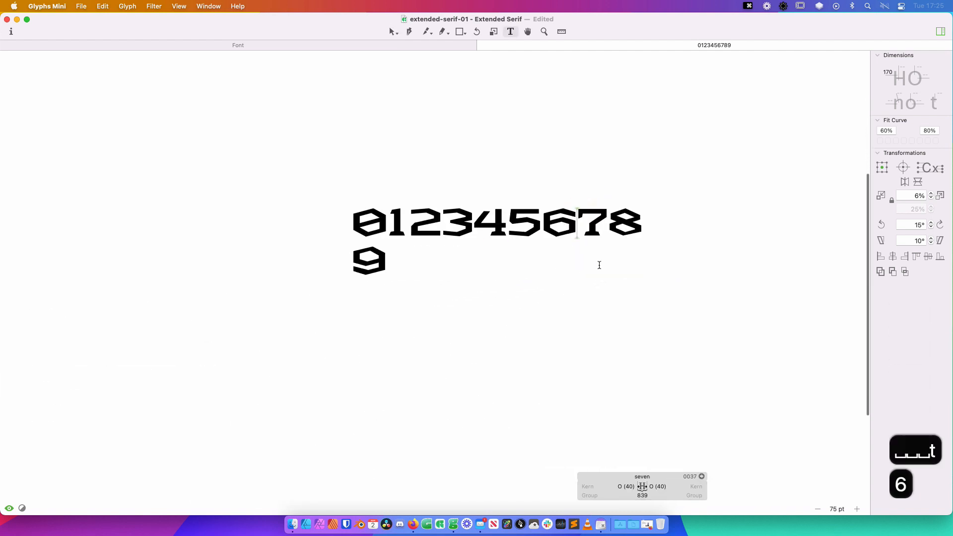
key(Escape)
click(627, 192)
Break the sample text before the four and before the seven to arrange the numerals in three rows
key(t)
click(416, 234)
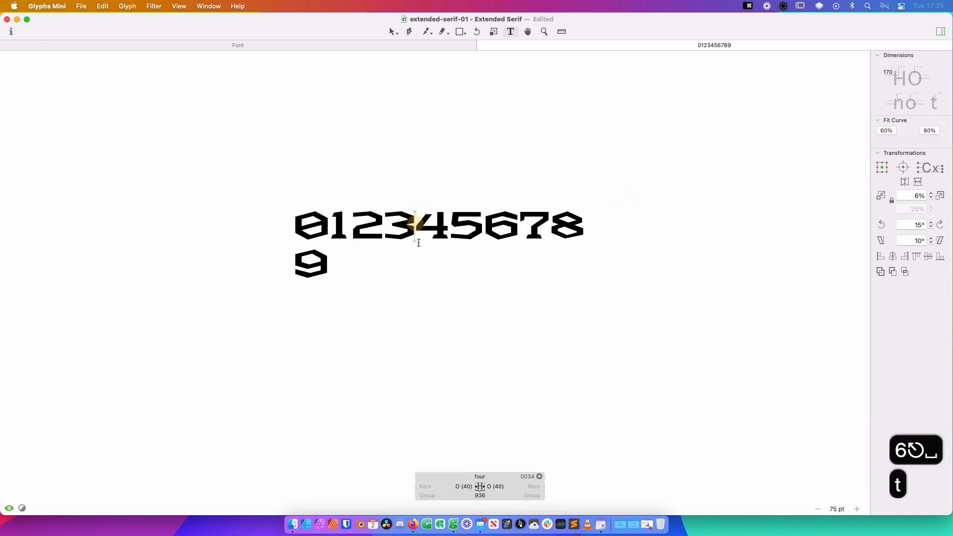
key(shift+Return)
click(401, 266)
key(shift+Return)
key(Escape)
Add a space after the nine in the sample text, preview the three rows and save the font file
key(z)
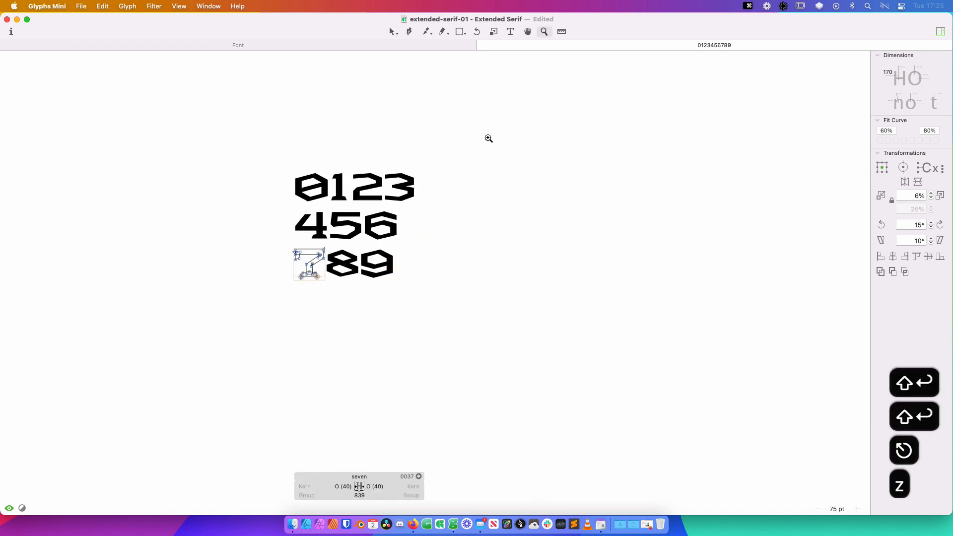
click(199, 329)
key(space)
drag(308, 258, 358, 220)
key(t)
click(612, 327)
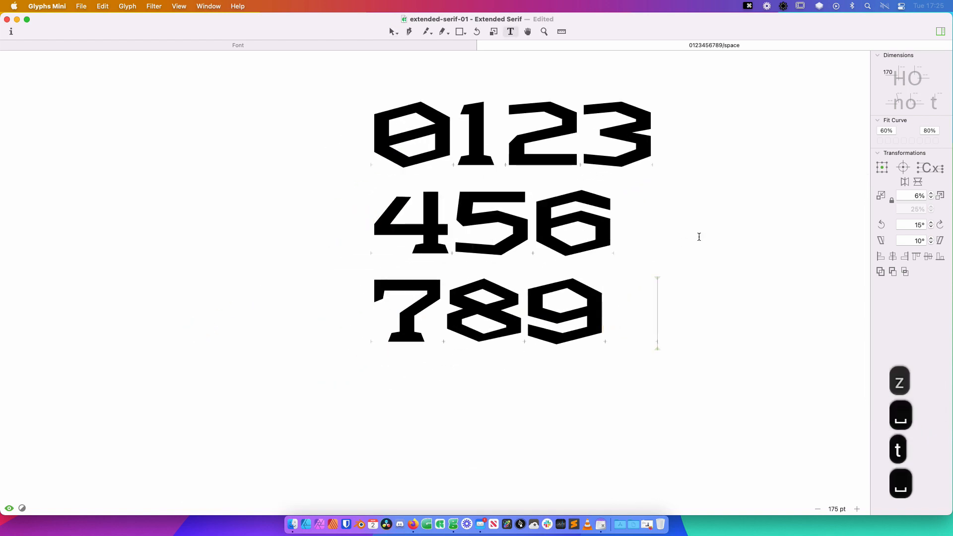
key(Escape)
key(space)
drag(751, 189, 712, 204)
key(super+s)
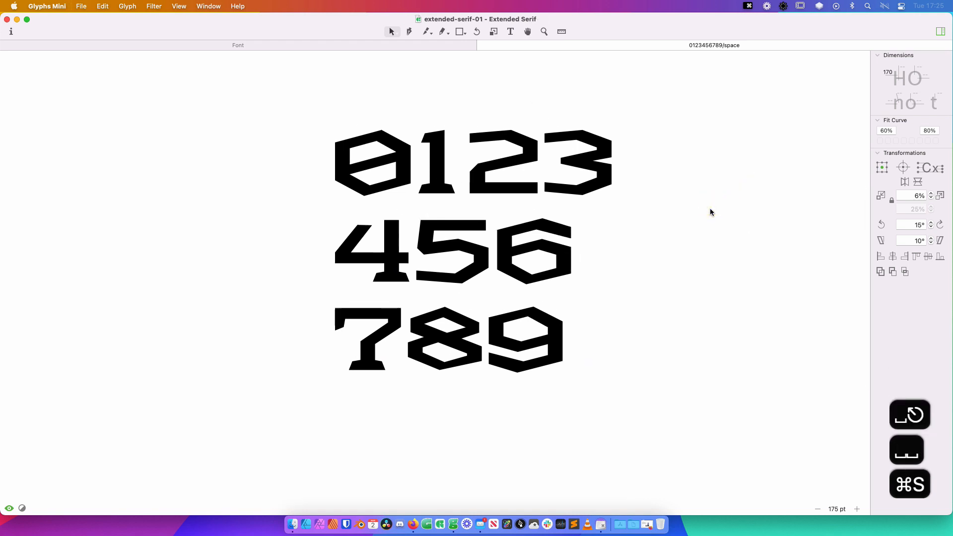